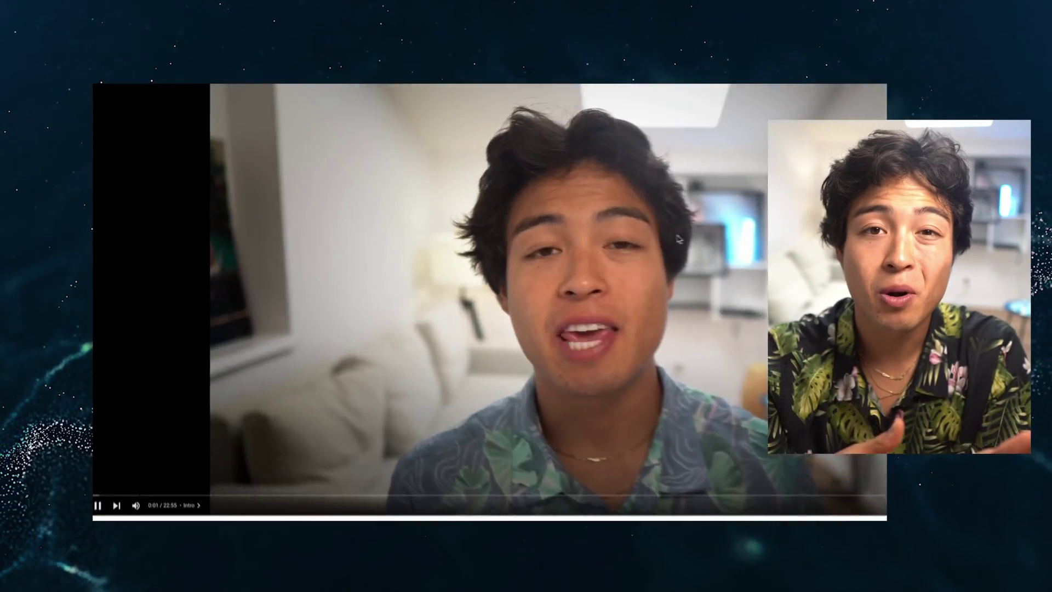
Open the $500 in 72 Hours dropshipping video and expand its description to reveal the sign-up links
scroll(488, 301, "down", 5)
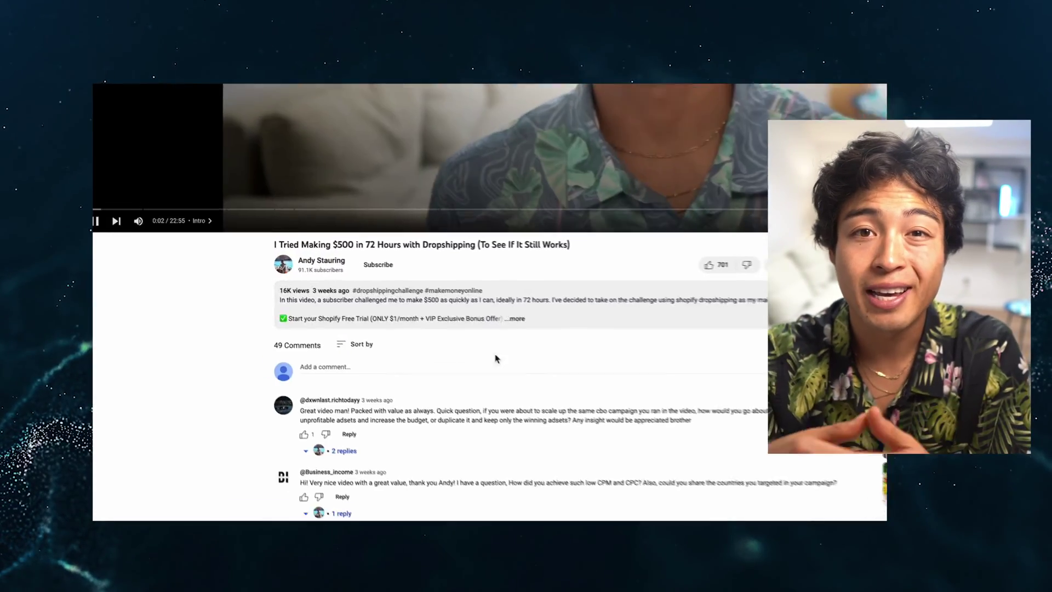
left_click(534, 309)
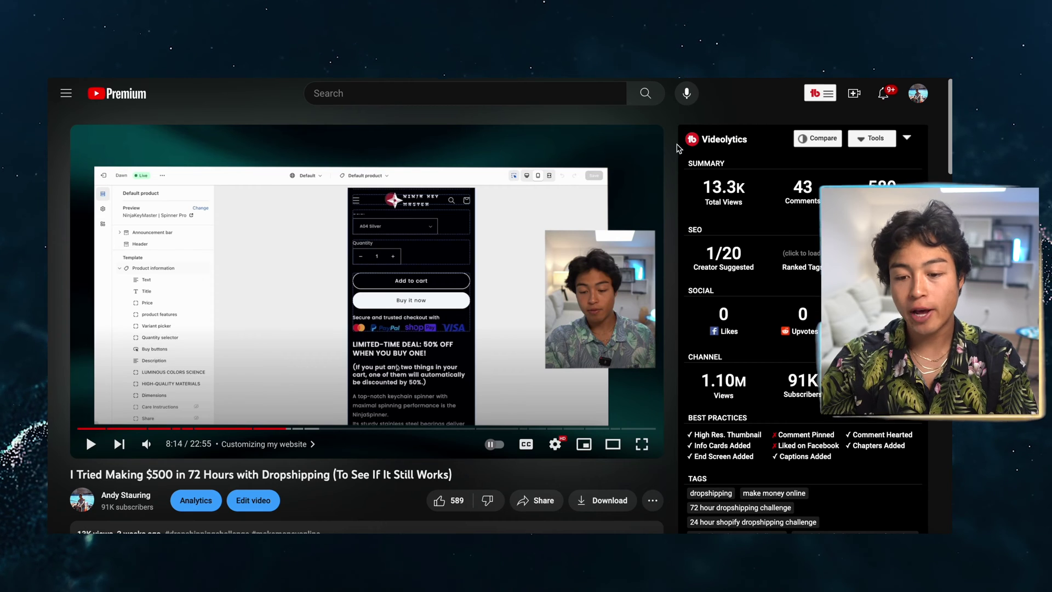
scroll(442, 257, "down", 5)
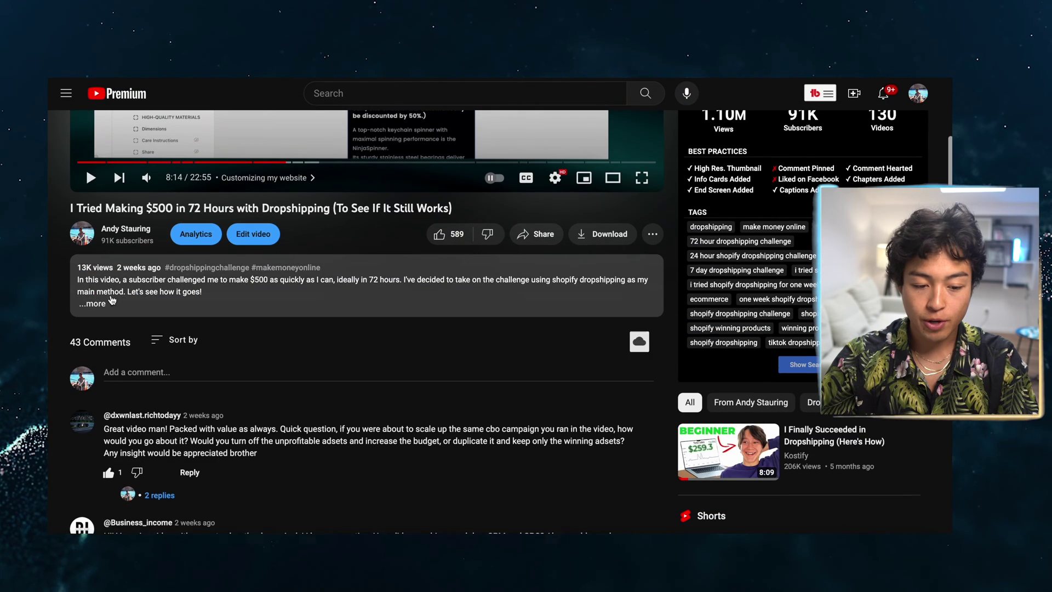
left_click(92, 304)
scroll(283, 425, "down", 2)
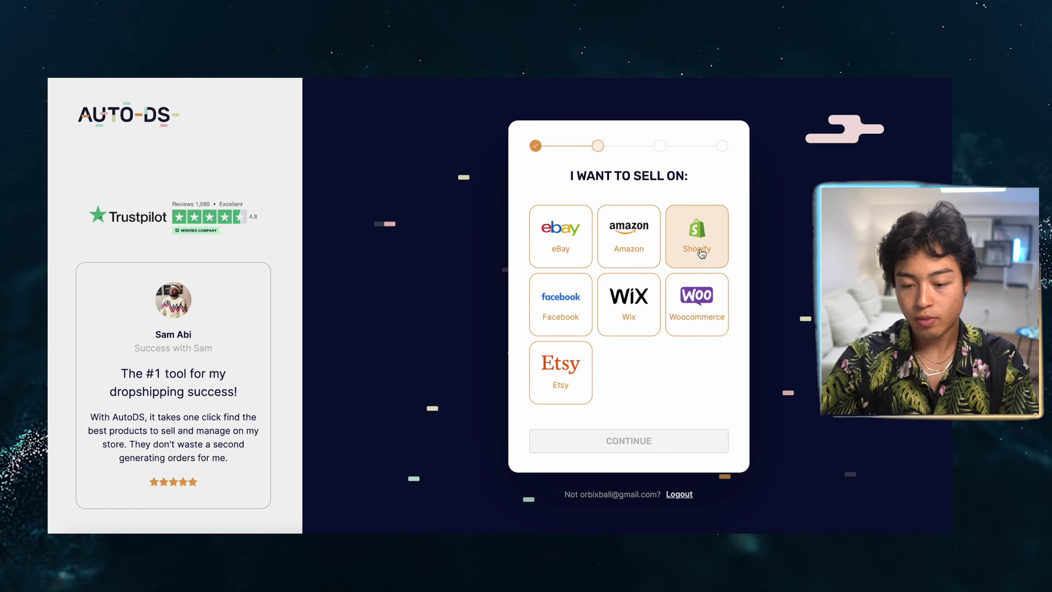
Choose Shopify as the selling platform and start the Starter 500 30-day free trial's card form
left_click(709, 251)
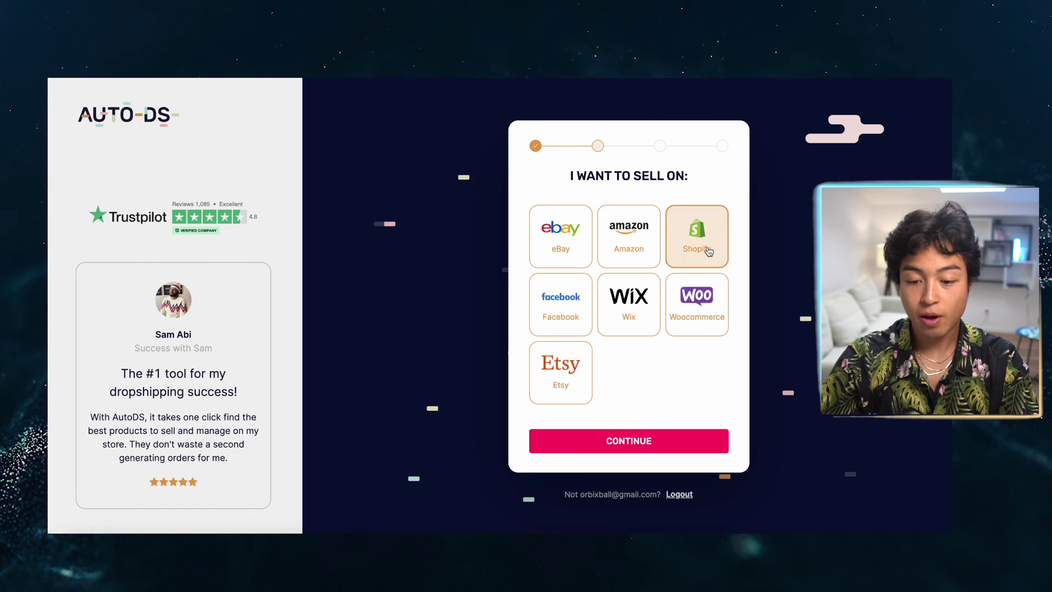
left_click(593, 446)
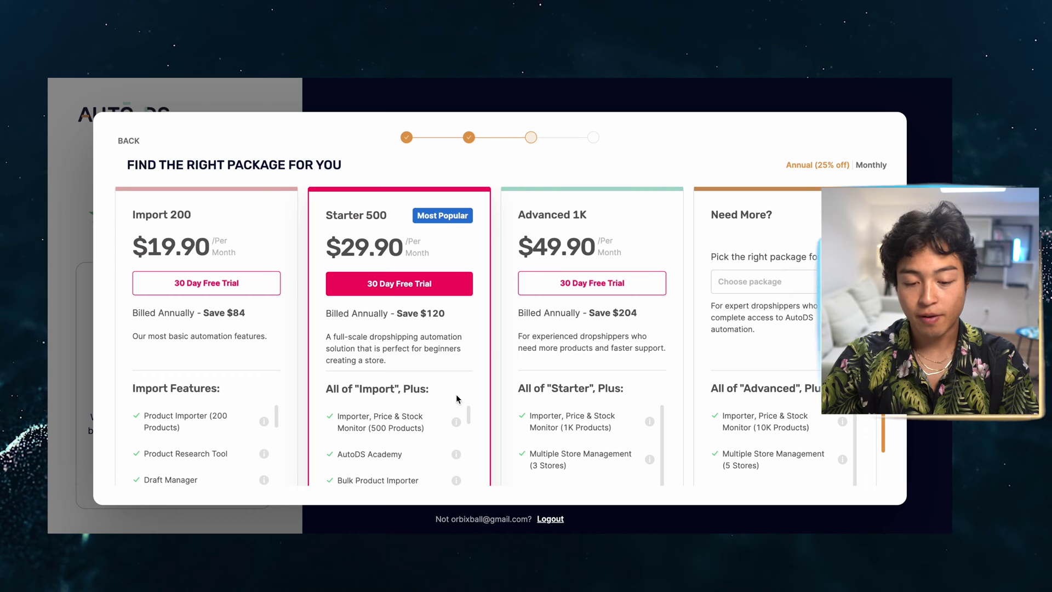
scroll(459, 427, "down", 3)
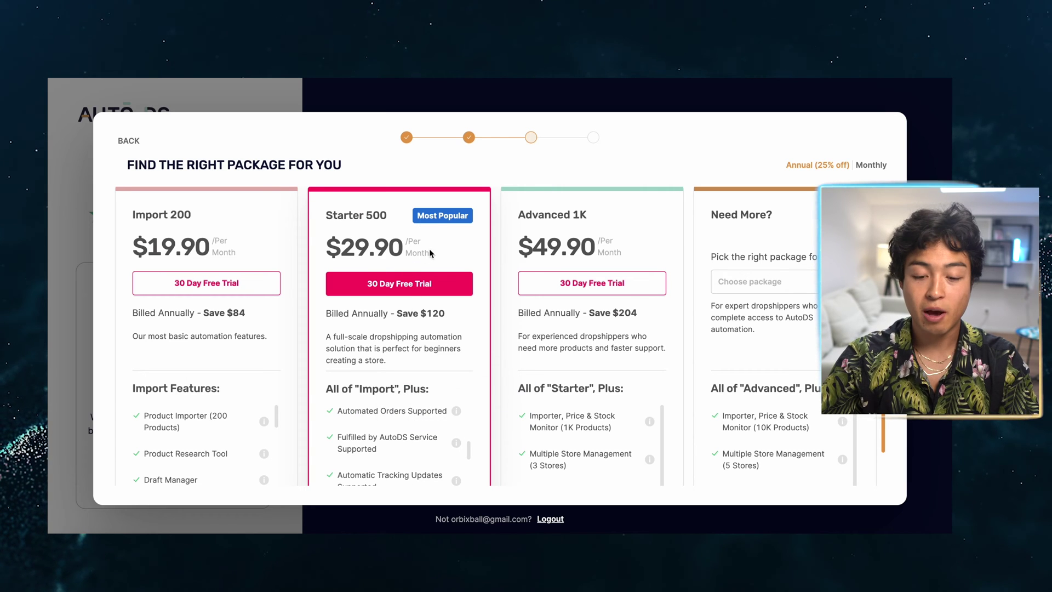
left_click(395, 284)
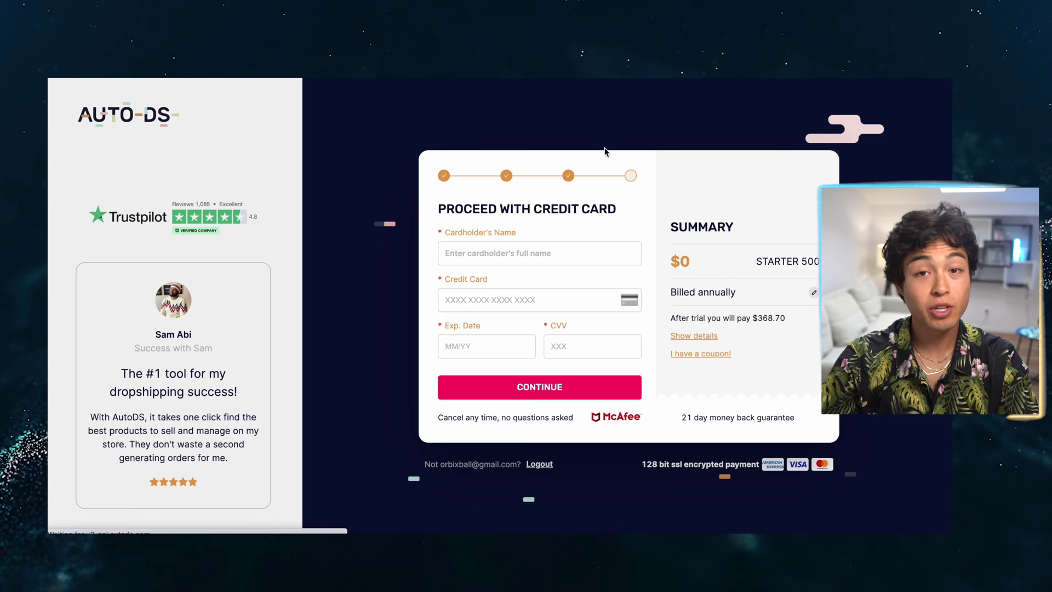
left_click(510, 261)
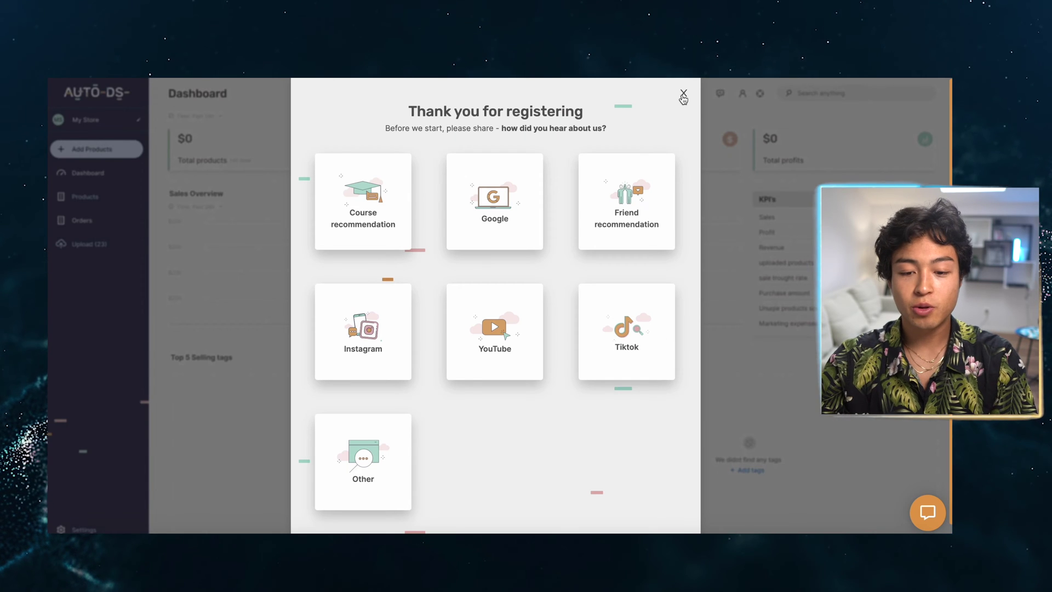
Finish AutoDS sign-up and connect the Shopify store through the AutoDS App Store listing
left_click(683, 95)
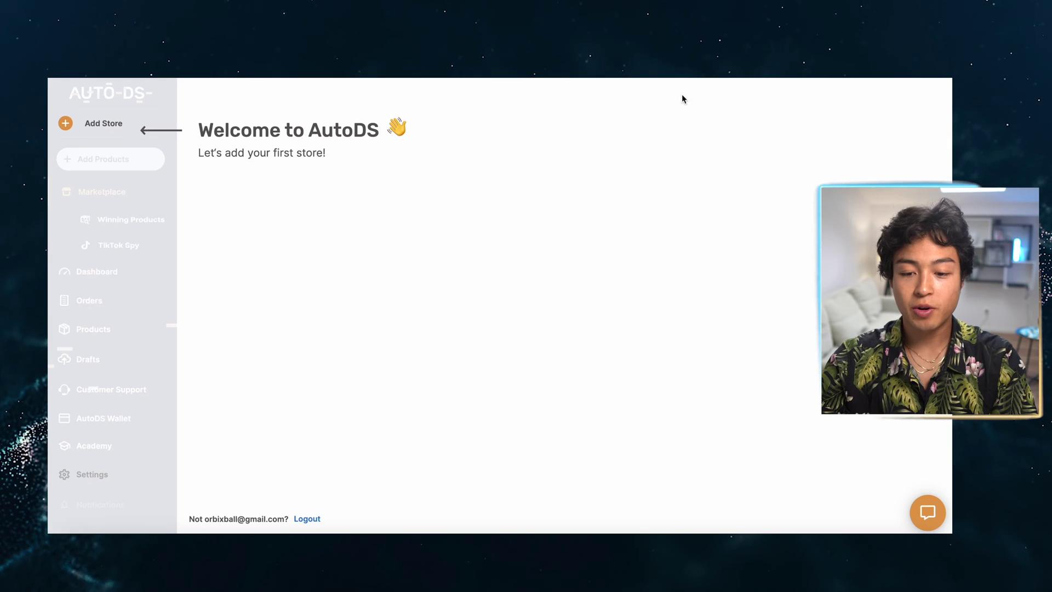
left_click(97, 123)
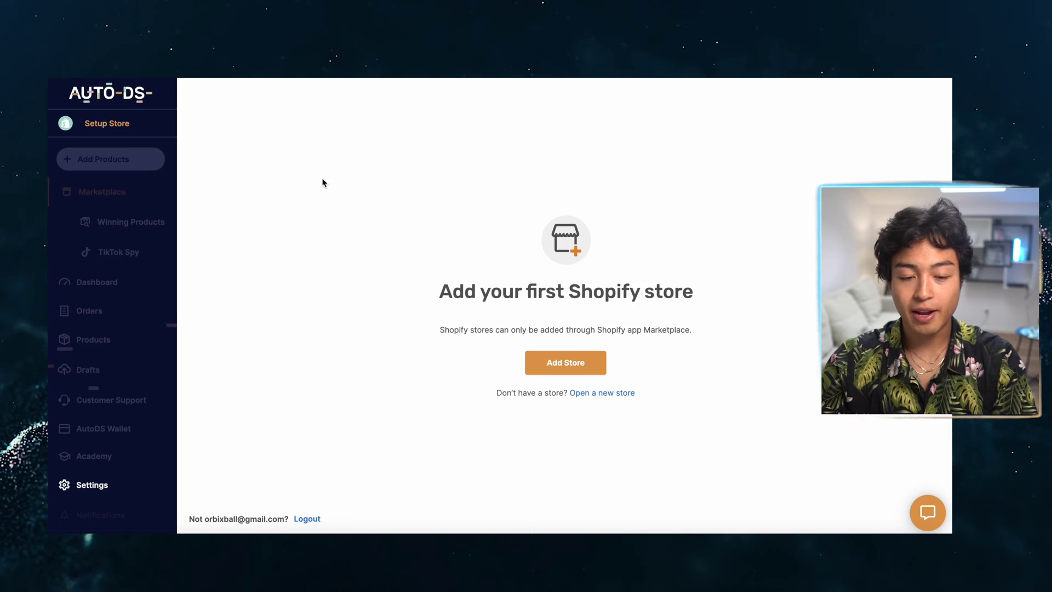
left_click(562, 364)
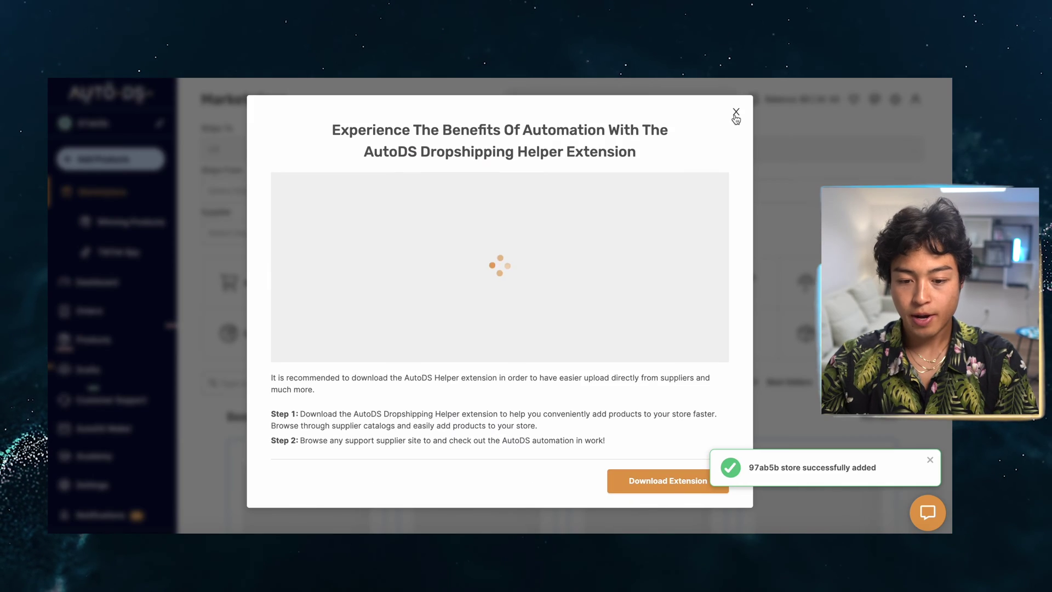
left_click(735, 113)
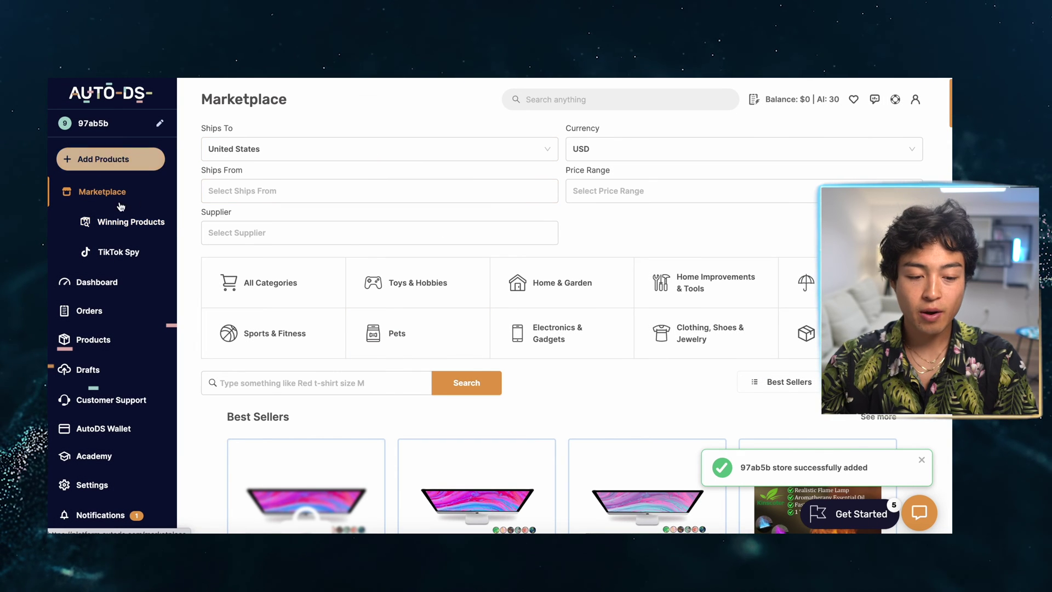
Import the AliExpress bouncy ball as a single product and publish it to the store
left_click(126, 160)
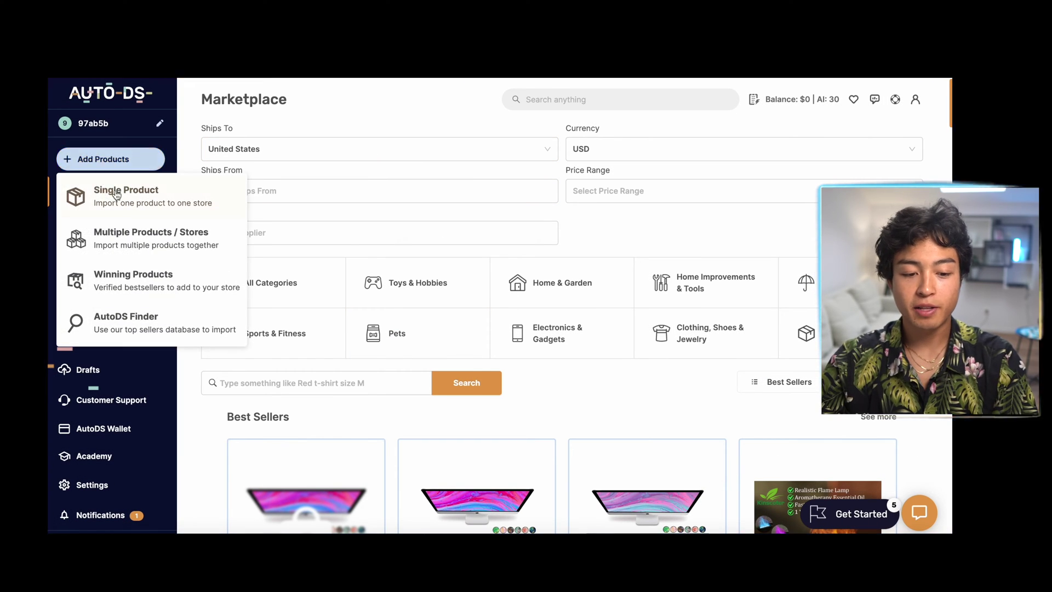
left_click(118, 189)
left_click(413, 301)
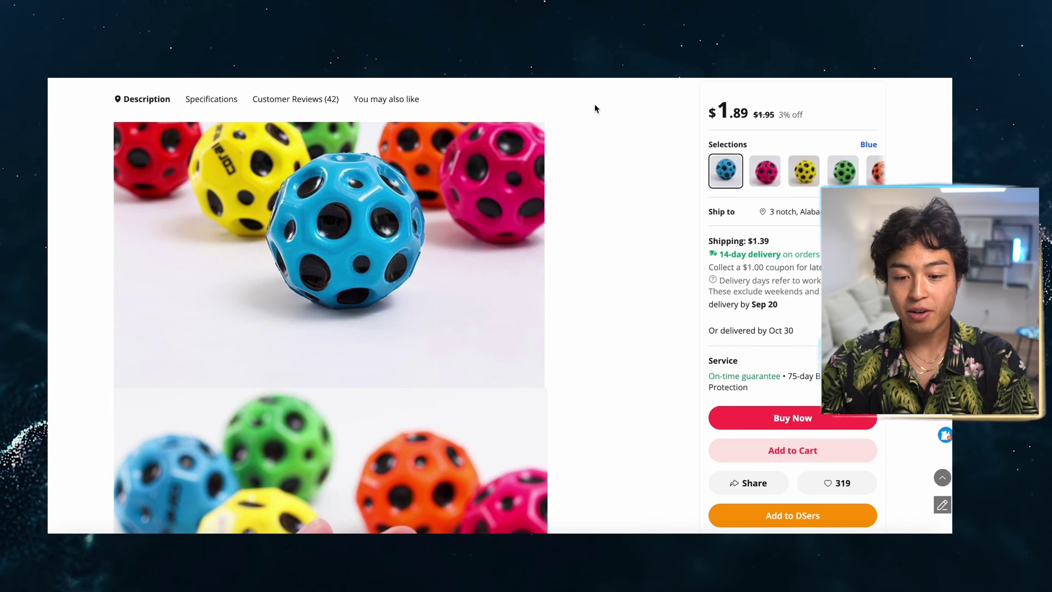
scroll(595, 108, "up", 7)
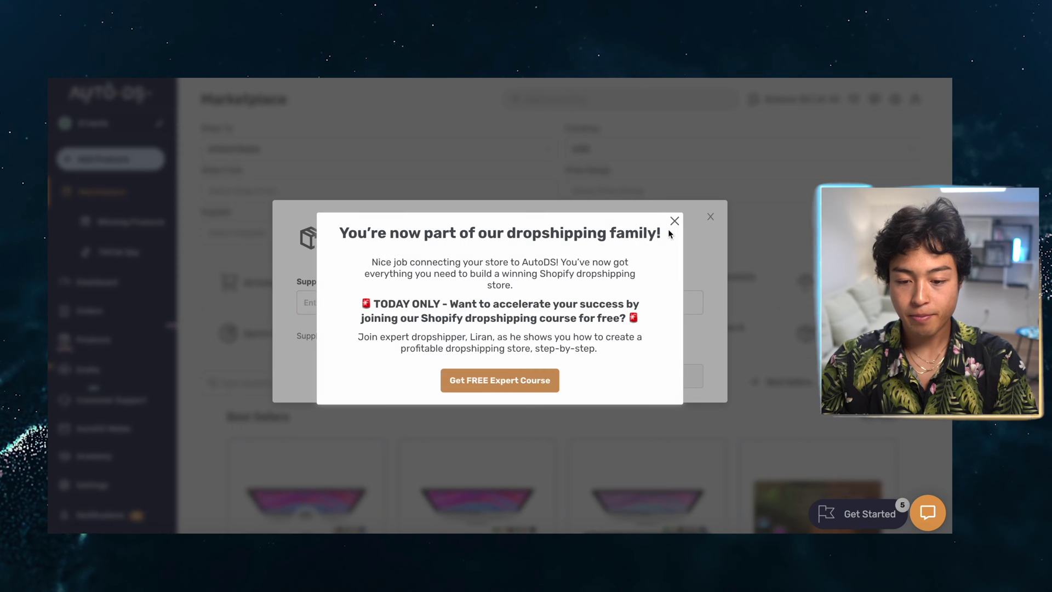
left_click(674, 221)
key("ctrl+v")
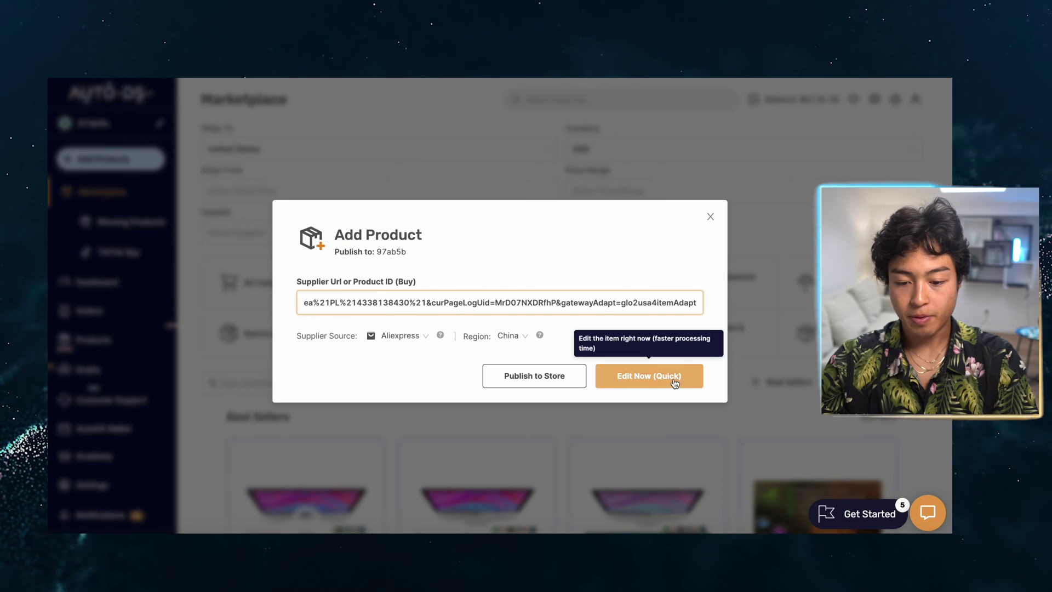
left_click(547, 378)
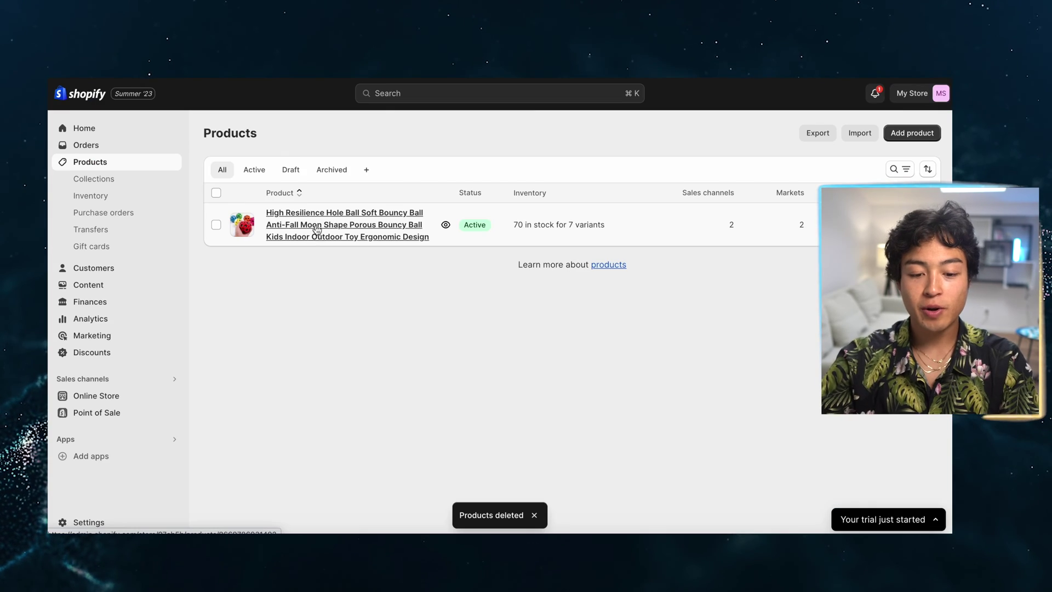
Review the imported bouncy ball product's details page
left_click(330, 224)
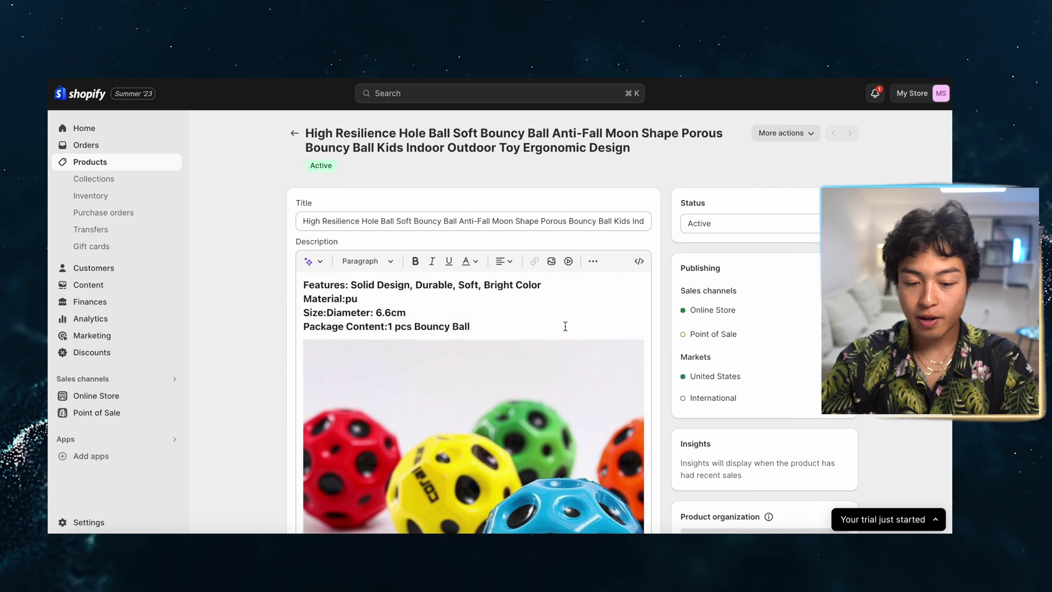
scroll(407, 346, "down", 5)
scroll(656, 376, "down", 4)
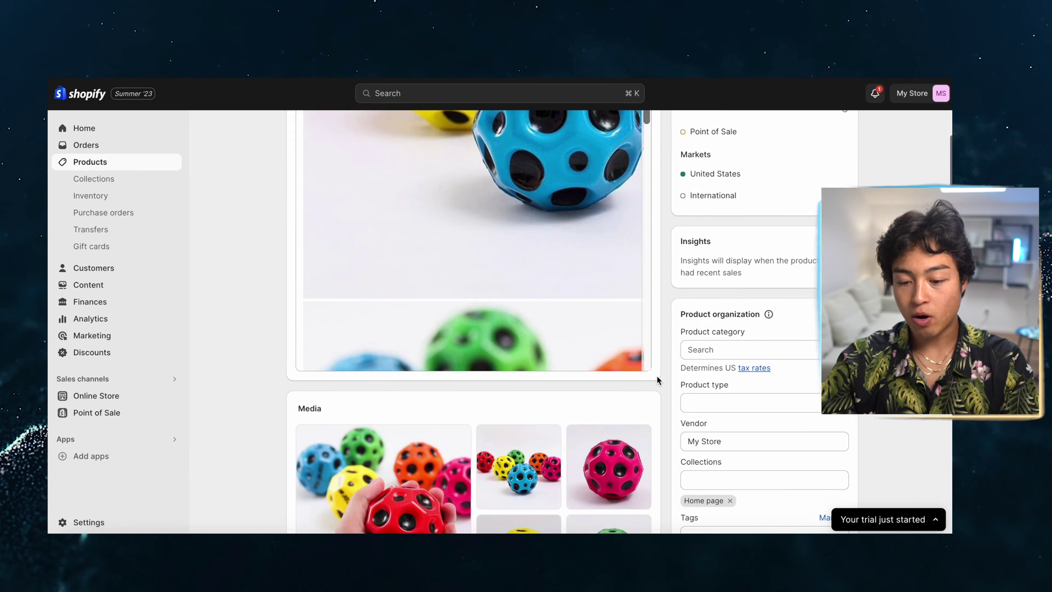
scroll(666, 359, "up", 5)
scroll(575, 299, "down", 15)
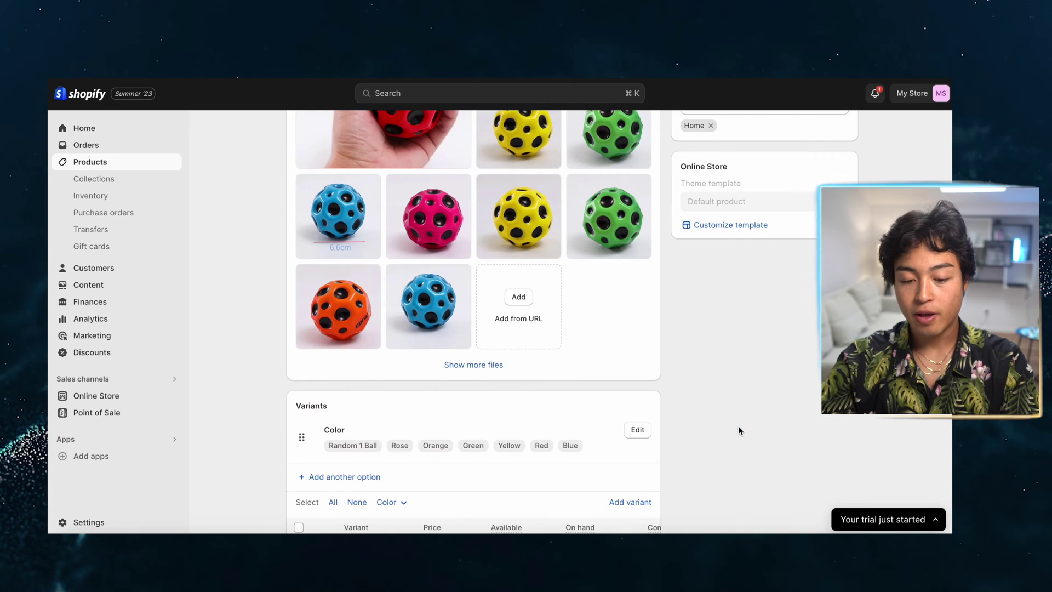
scroll(531, 321, "down", 6)
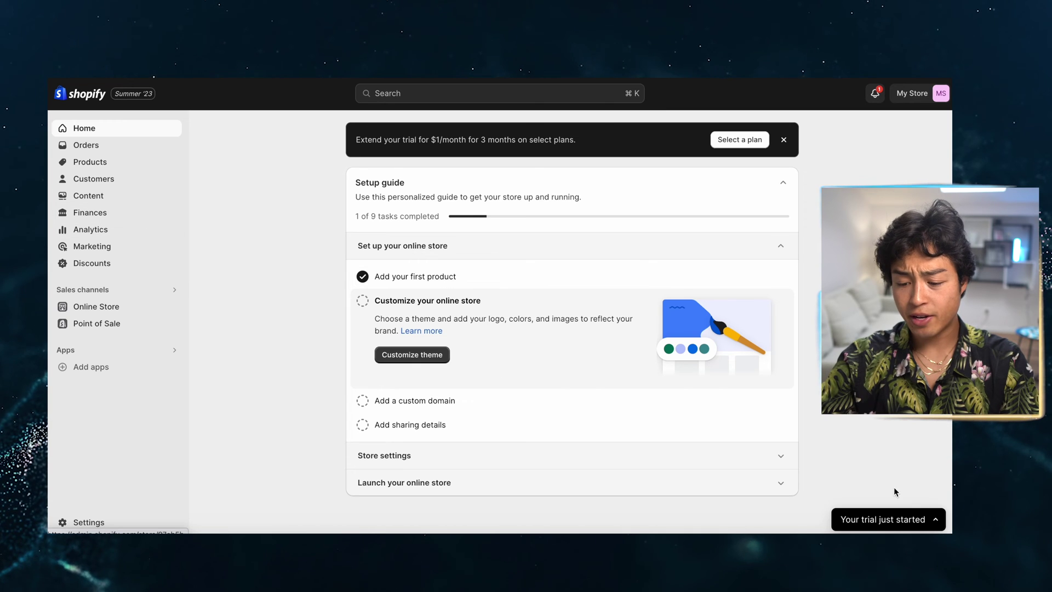
Check the free trial details and available subscription plans, then go to Settings
left_click(884, 519)
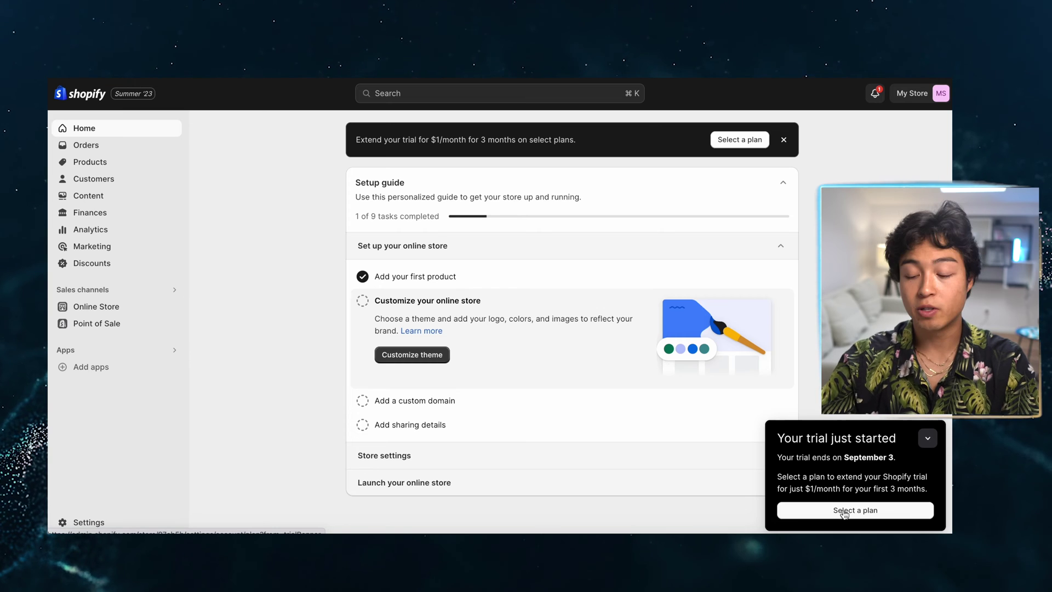
left_click(844, 511)
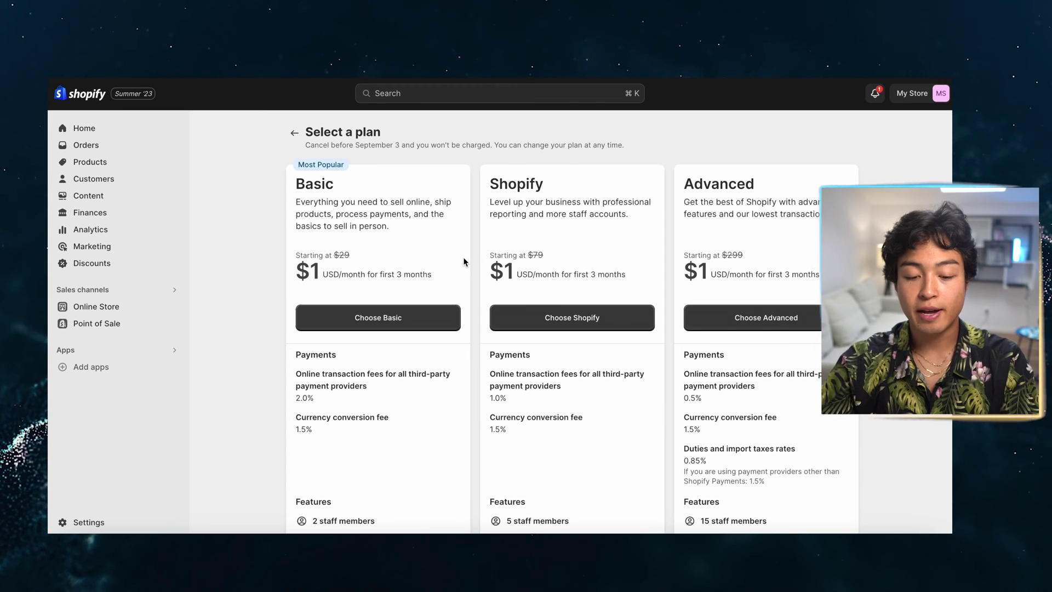
left_click(378, 319)
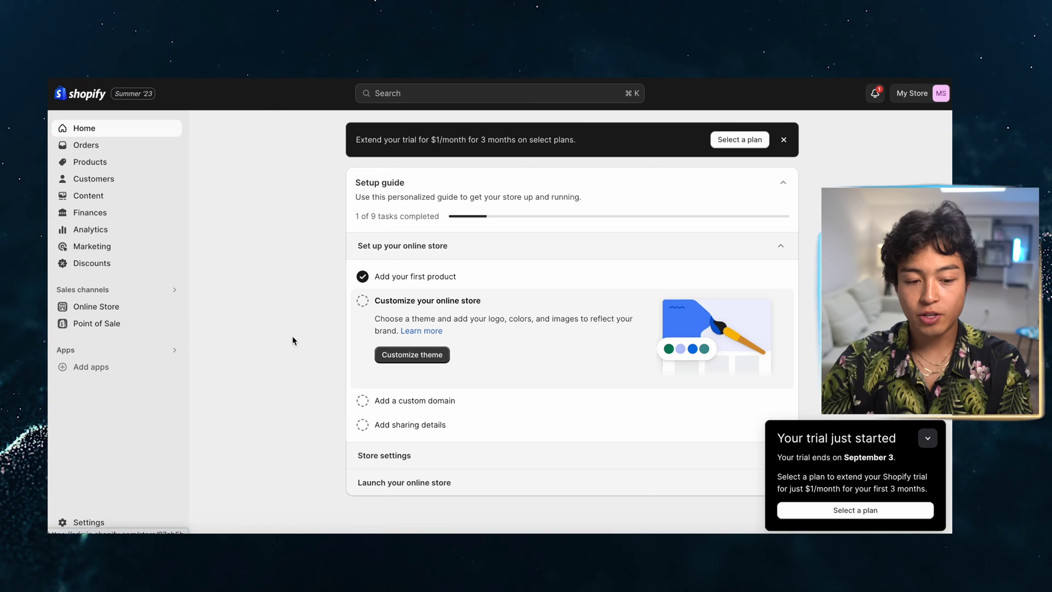
left_click(88, 522)
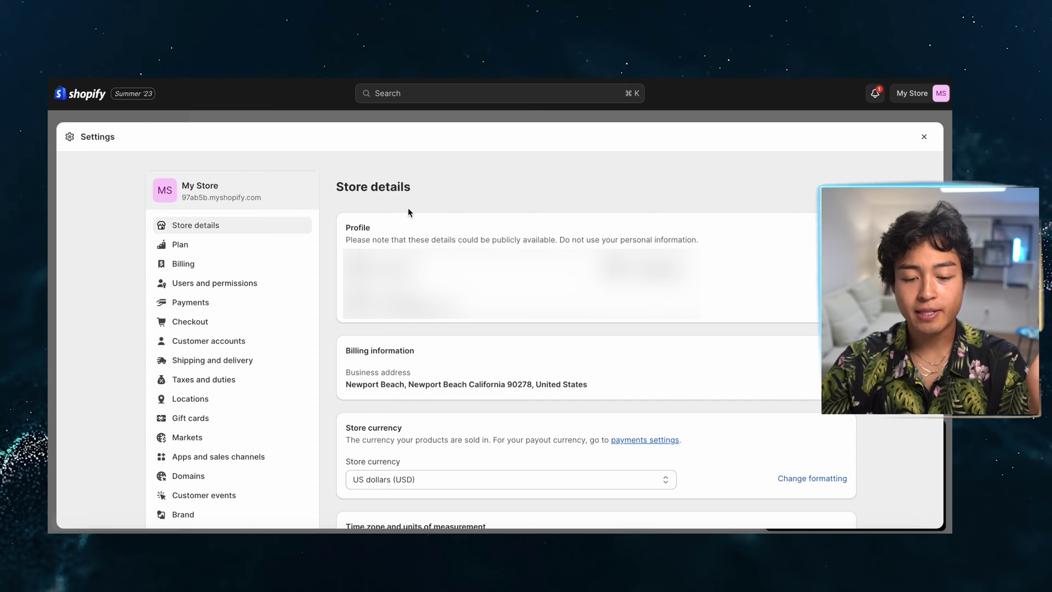
Delete the Economy 0lb–5lb and 5lb–70lb shipping rates from the Domestic zone
left_click(257, 360)
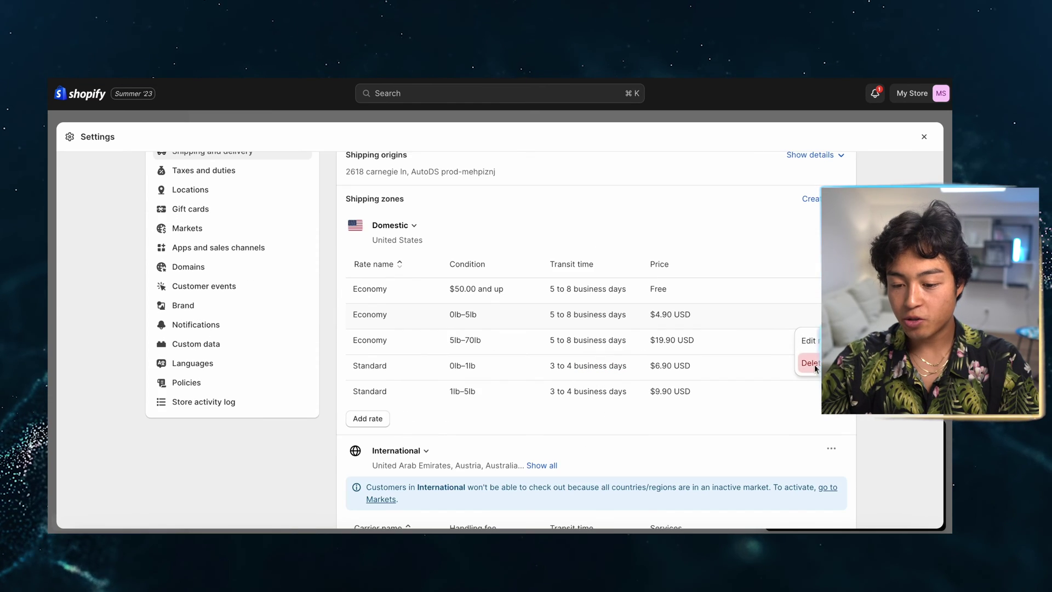
left_click(810, 363)
left_click(831, 314)
left_click(810, 363)
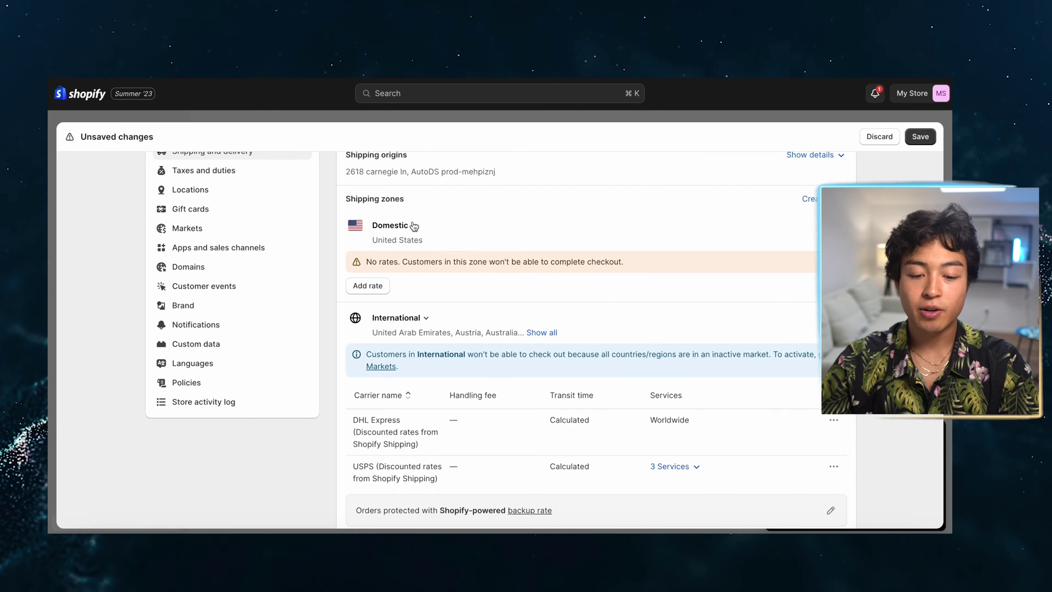
scroll(482, 286, "up", 2)
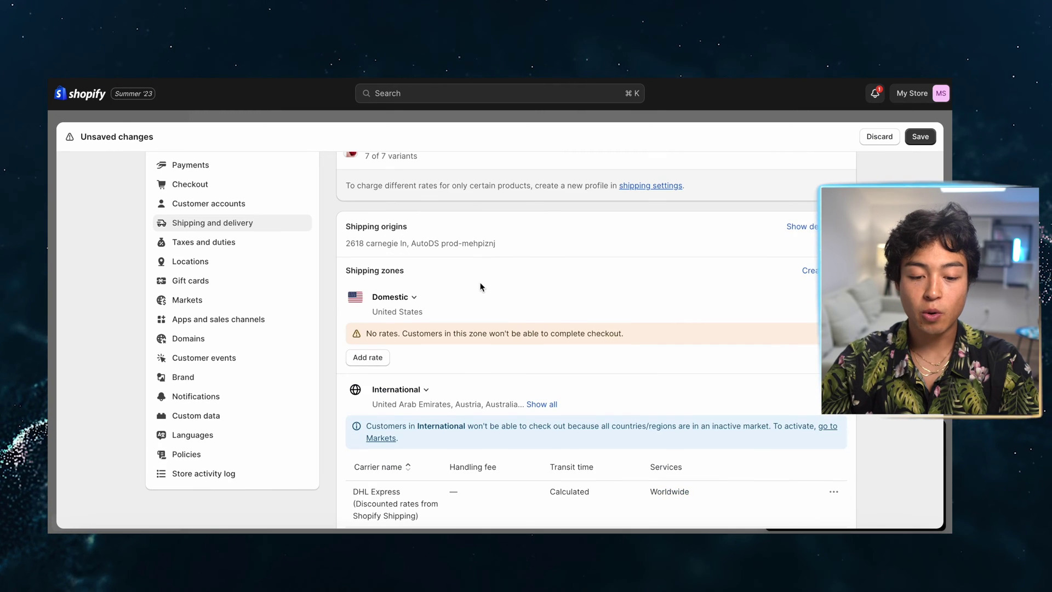
Add a Domestic 'Standard Shipping' rate priced at $2.99
left_click(355, 362)
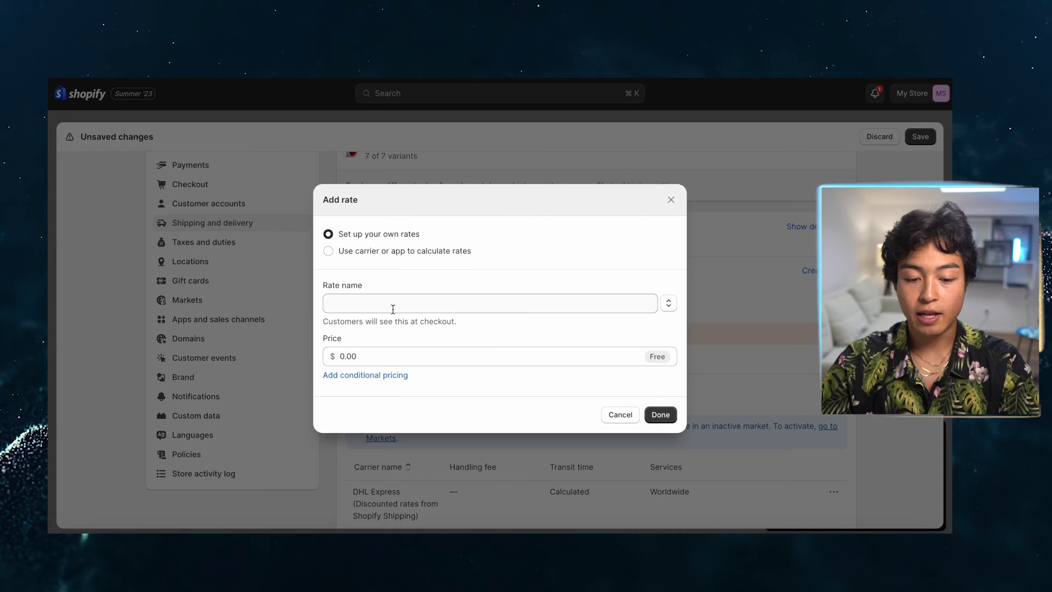
left_click(393, 309)
type("Stand")
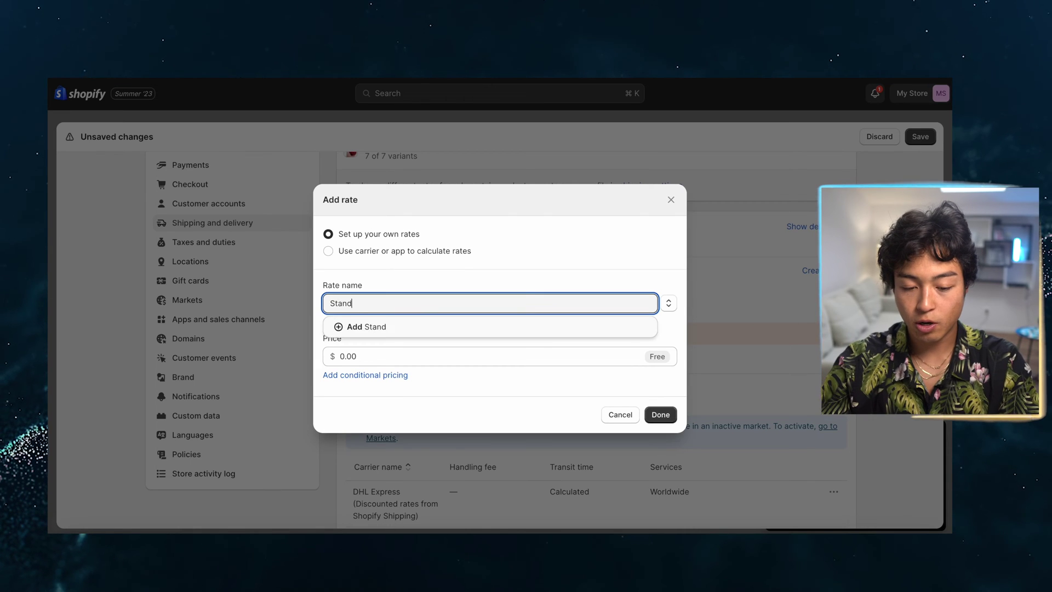
type("ard shipping")
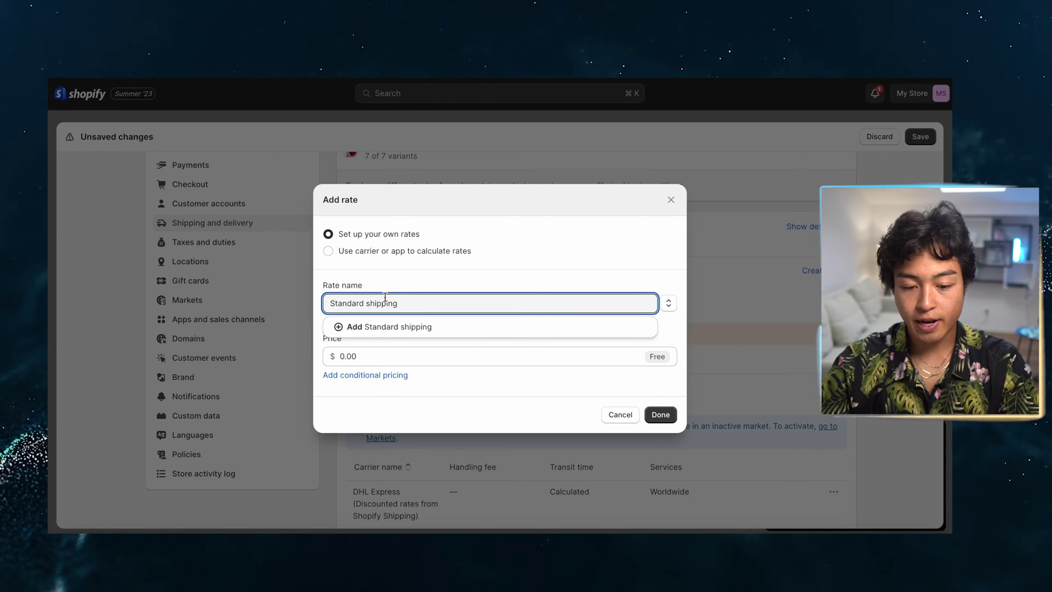
left_click(370, 305)
key("BackSpace")
type("S")
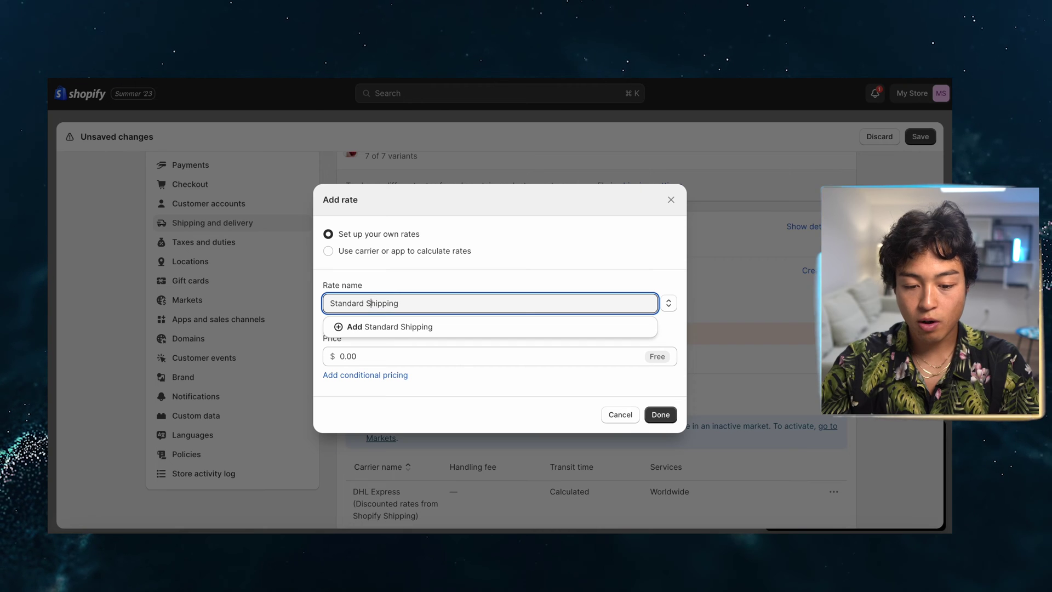
left_click(377, 327)
left_click(334, 376)
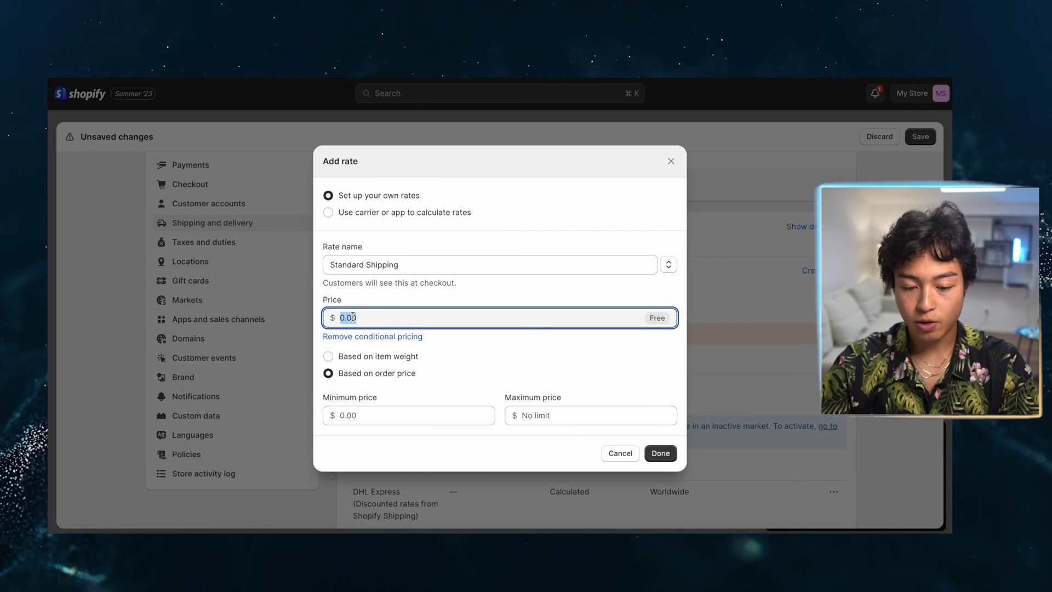
type("2.99")
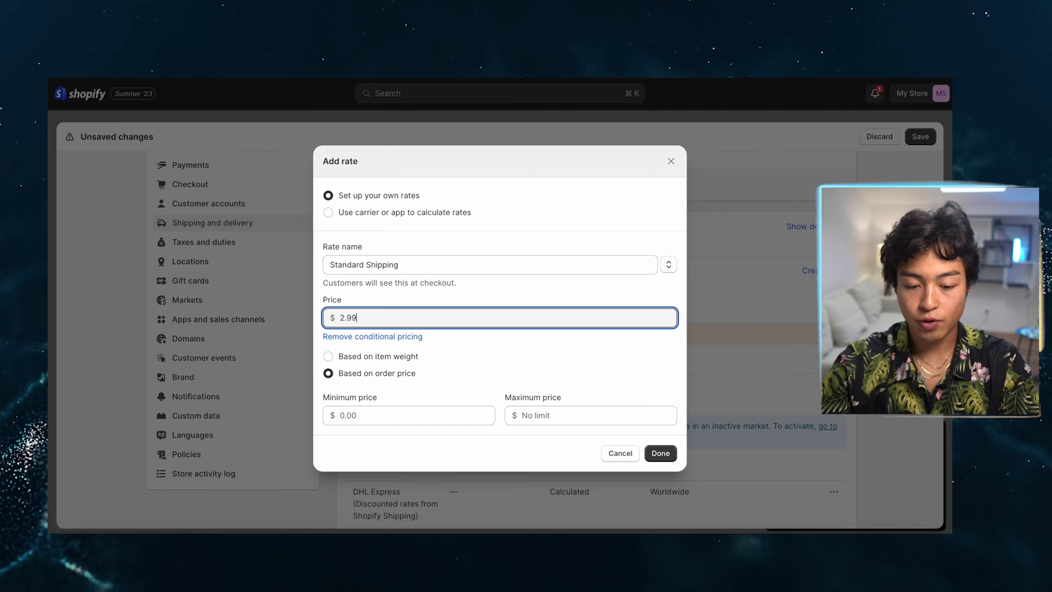
left_click(385, 414)
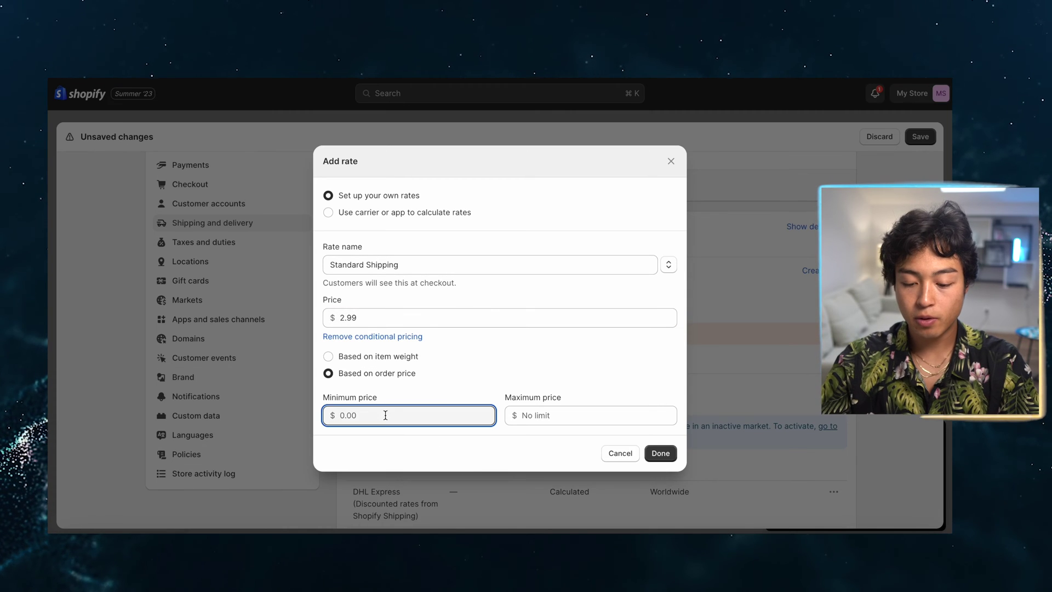
type("3")
left_click(660, 454)
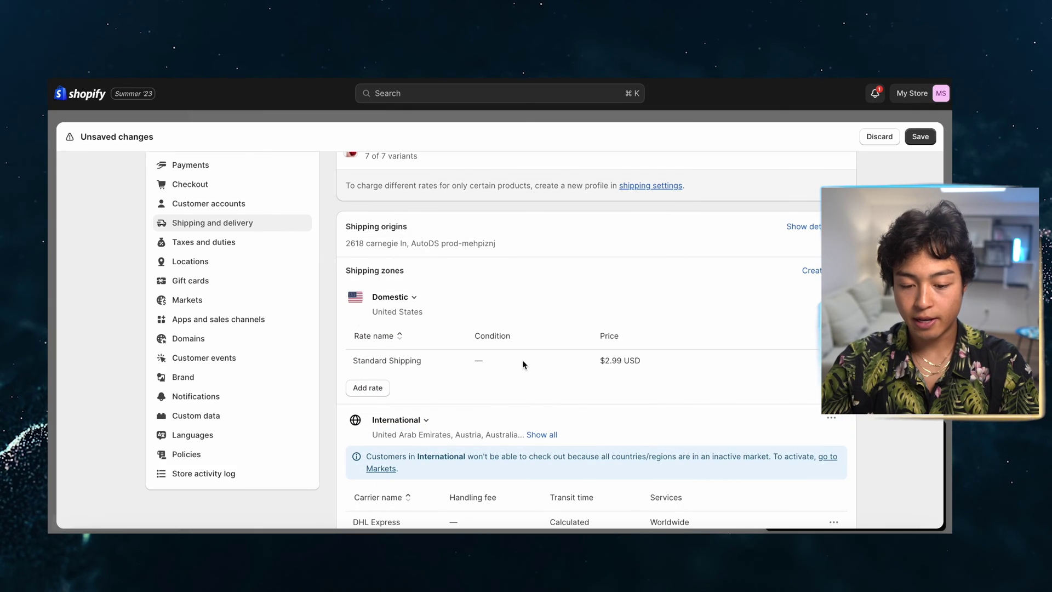
Add a Domestic 'Priority Processing' rate priced at $5.95
scroll(522, 360, "down", 2)
left_click(365, 259)
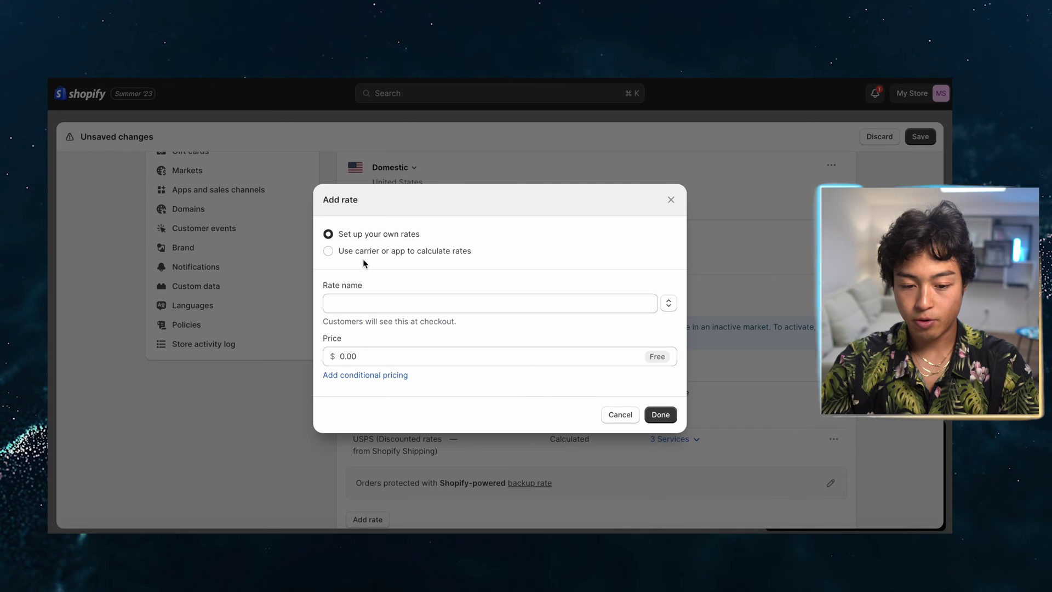
left_click(360, 305)
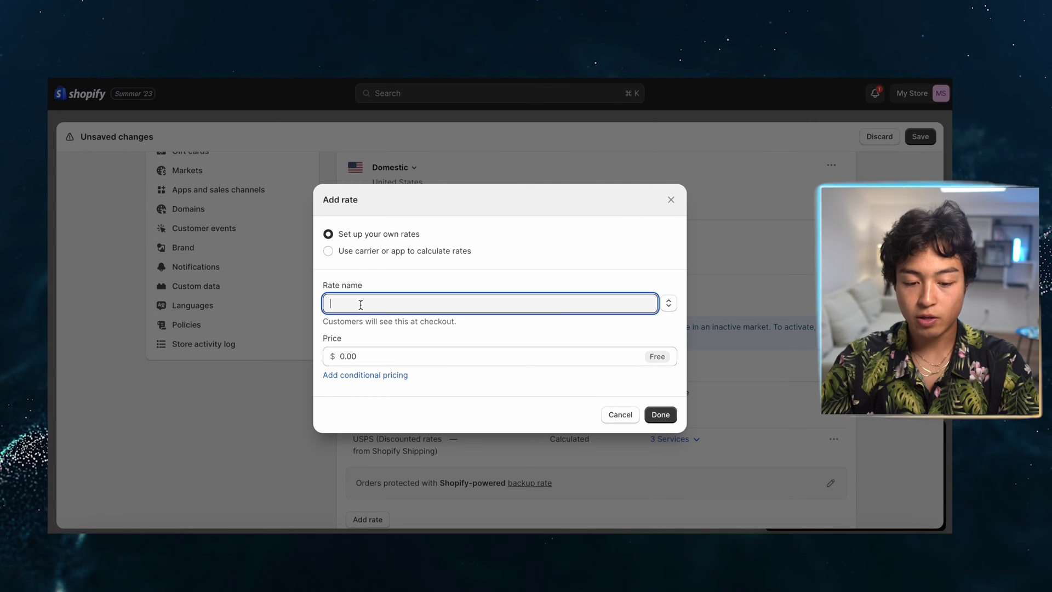
type("Priori")
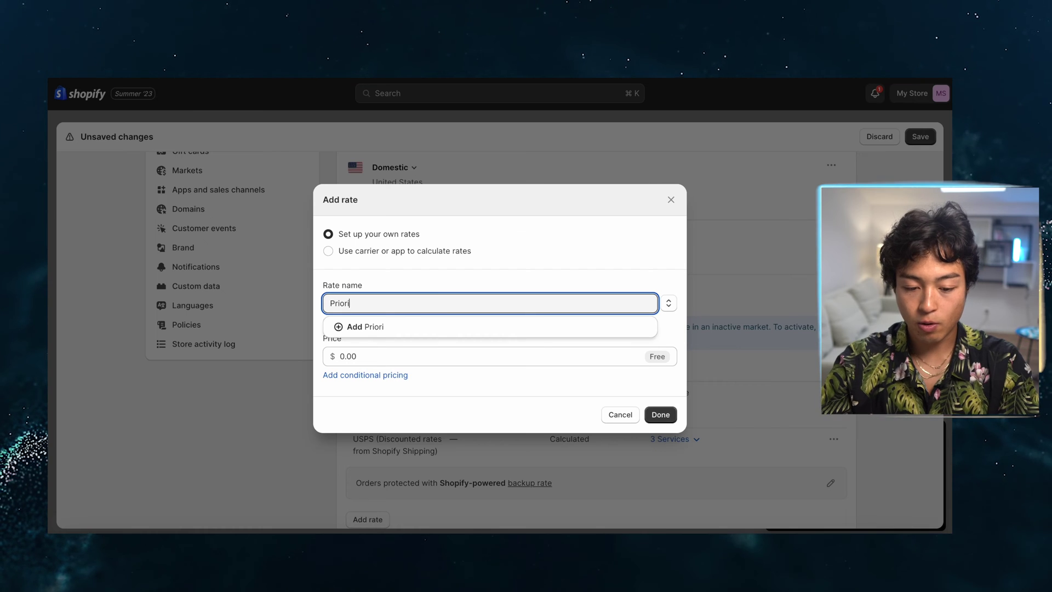
type("ty Pr")
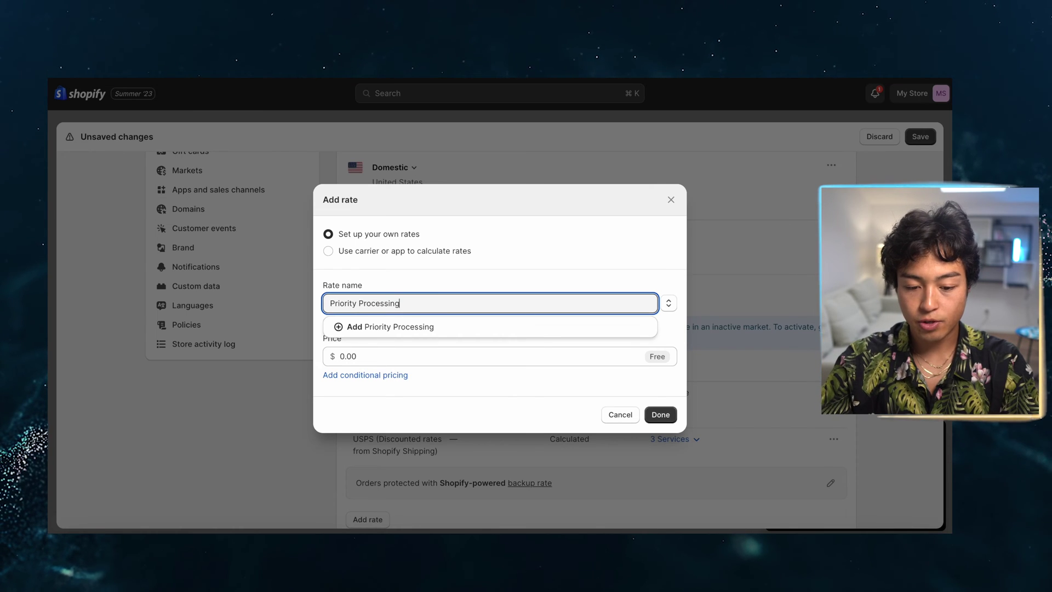
type("ocessing")
left_click(370, 341)
left_click(365, 375)
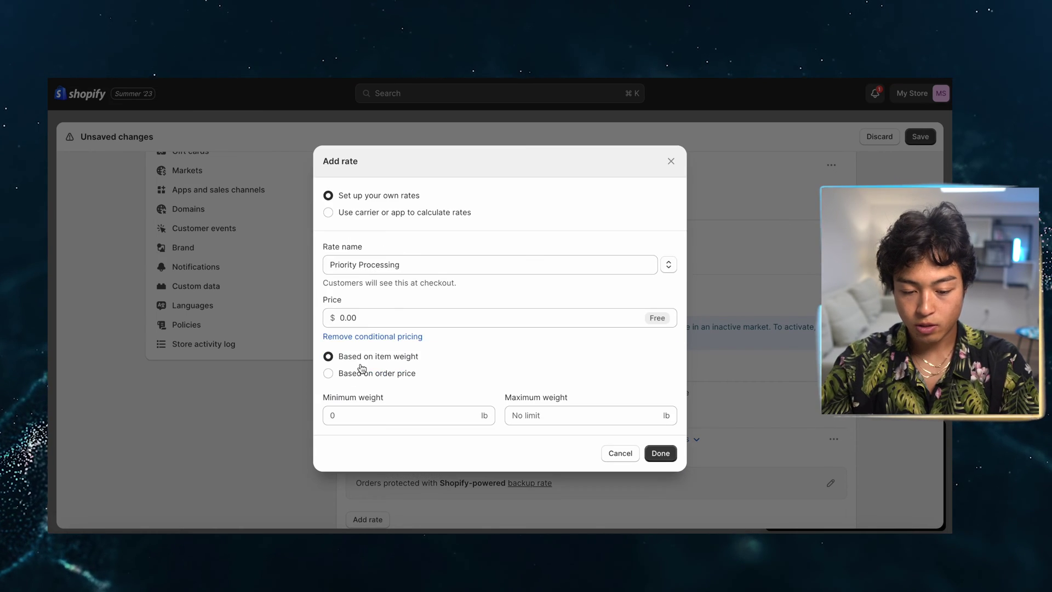
left_click(356, 373)
left_click(360, 419)
left_click(377, 317)
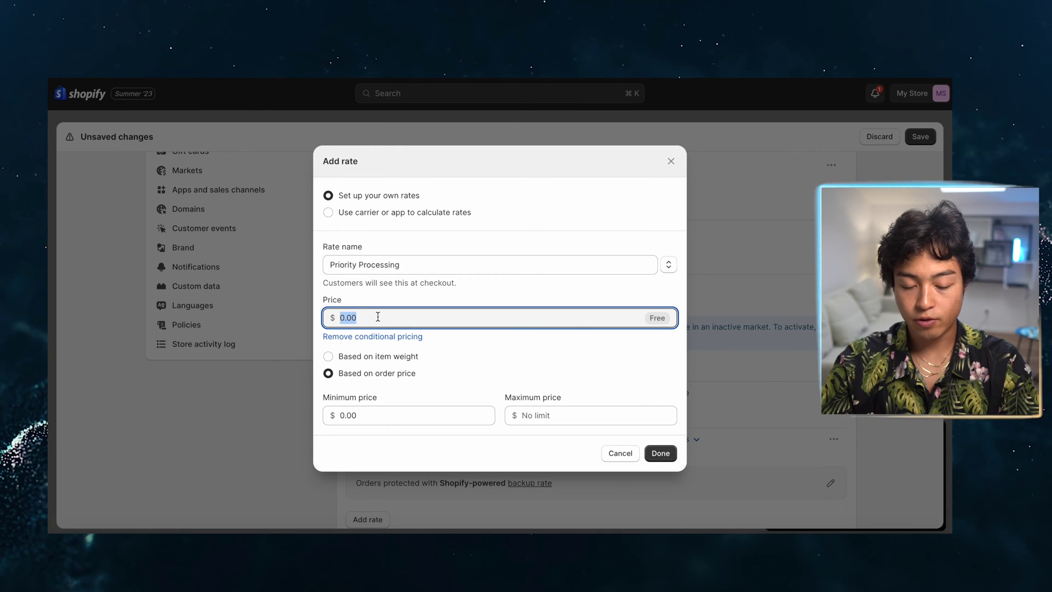
type("5.")
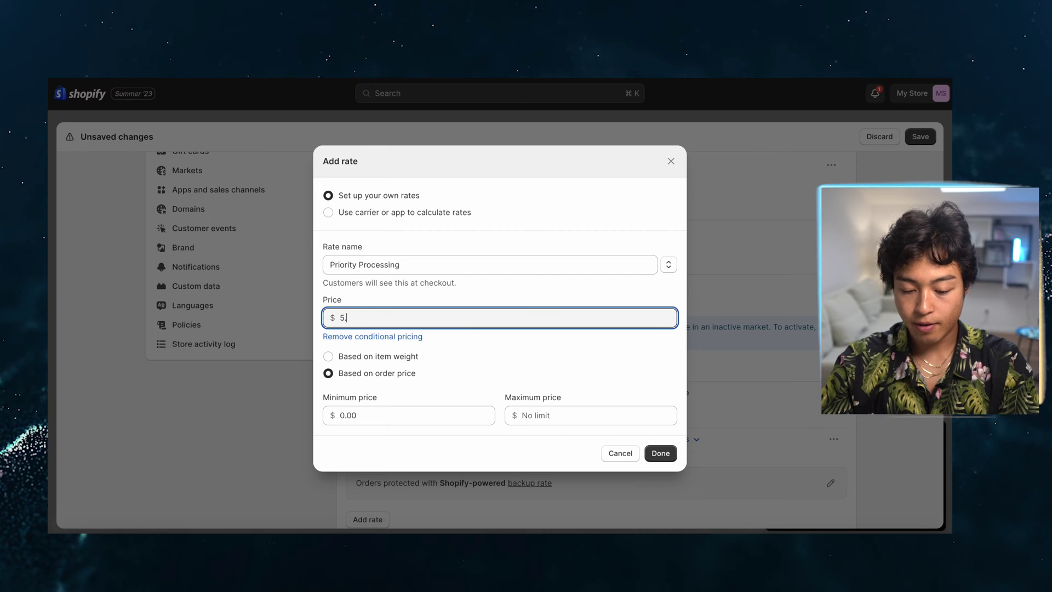
type("95")
left_click(661, 453)
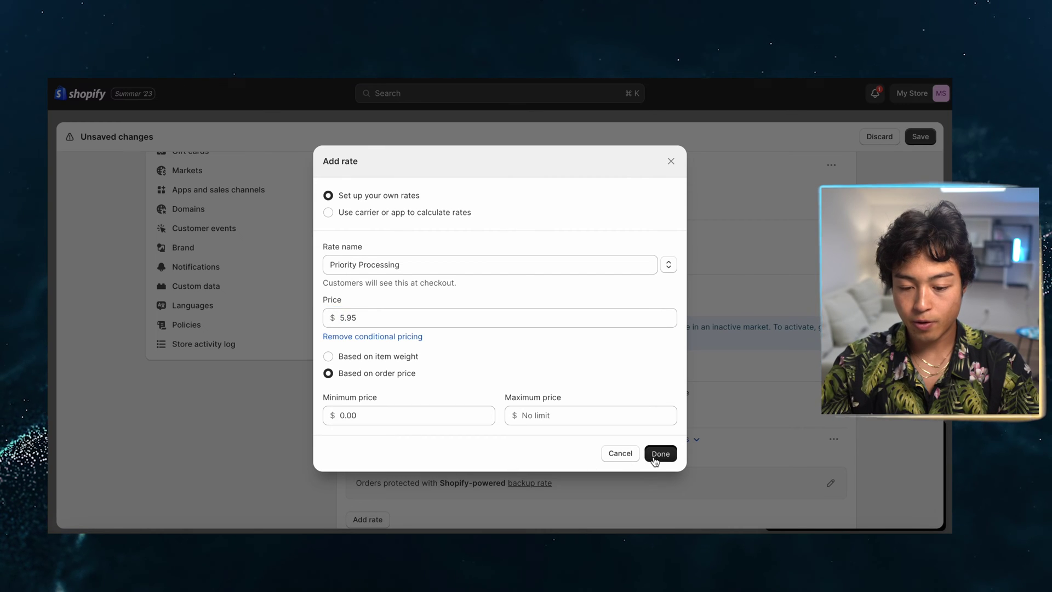
Add a free 'Free Shipping on orders $35+' rate with a $35 minimum order price
left_click(368, 282)
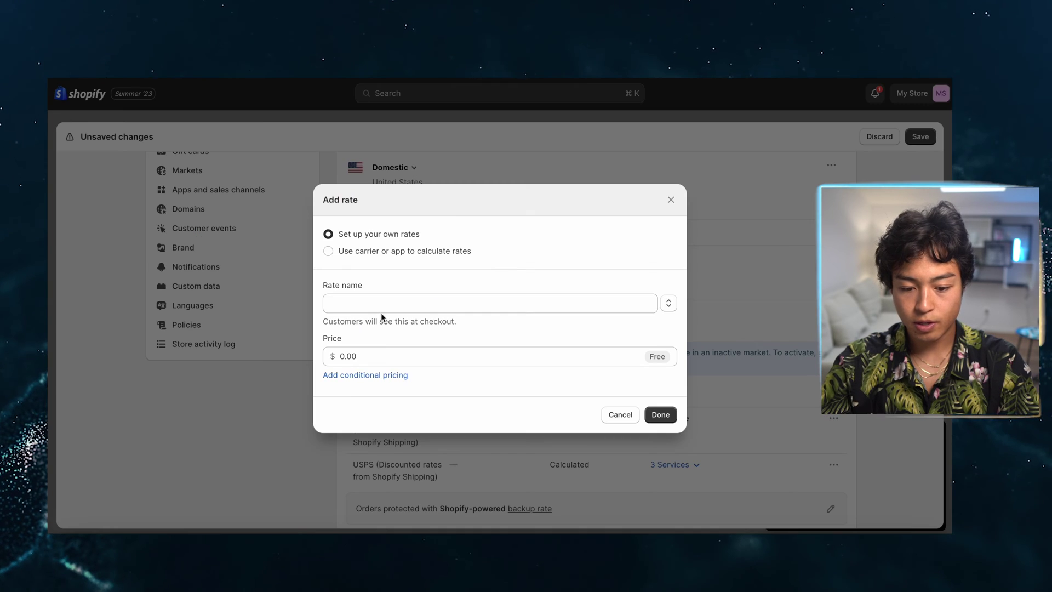
left_click(362, 310)
type("Free Shipping on orders $3")
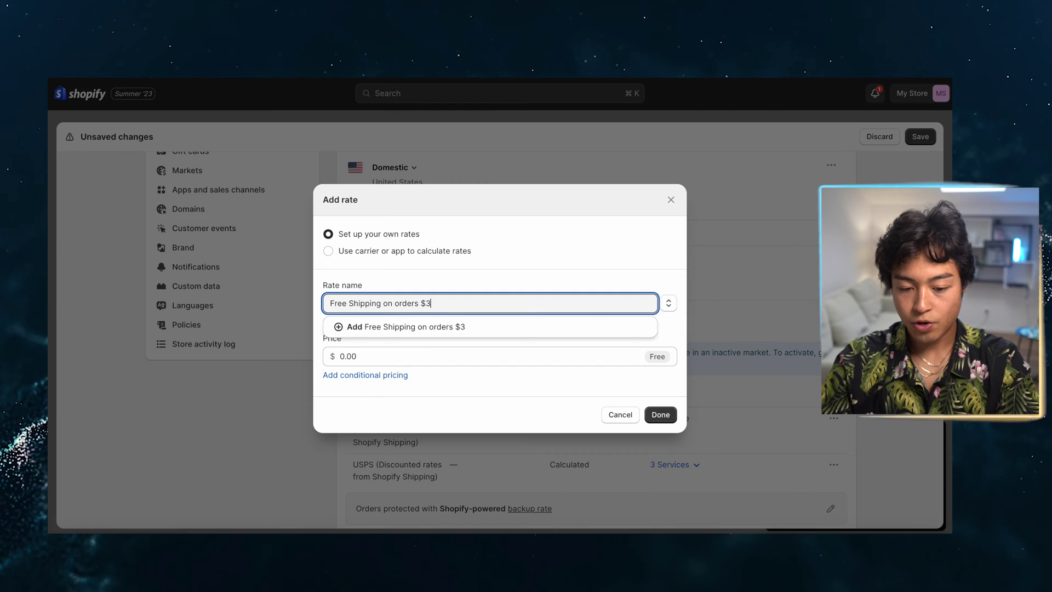
type("5+")
left_click(368, 326)
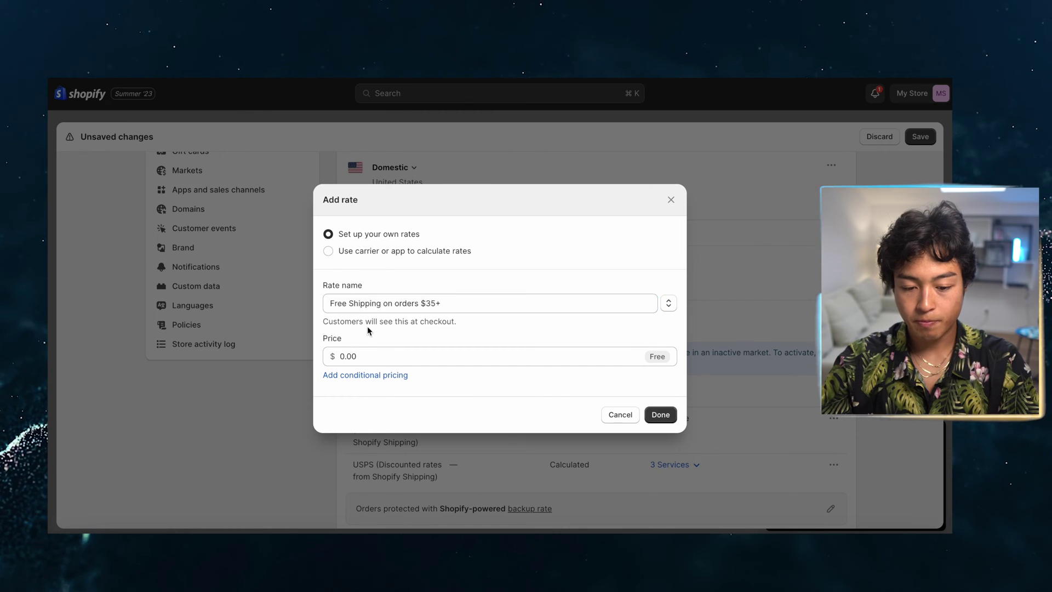
left_click(379, 375)
left_click(382, 377)
left_click(377, 415)
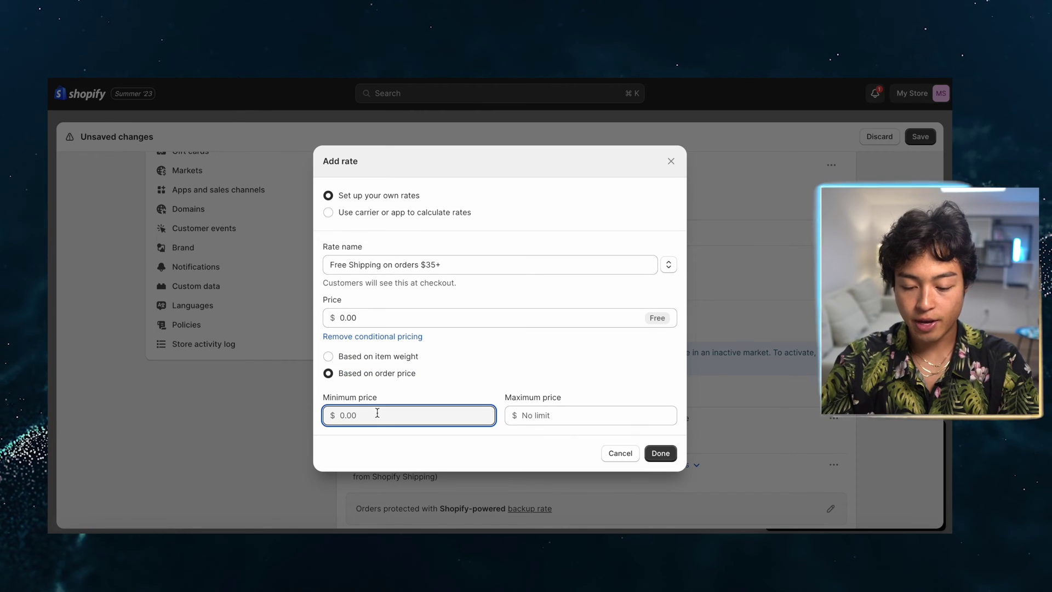
type("35")
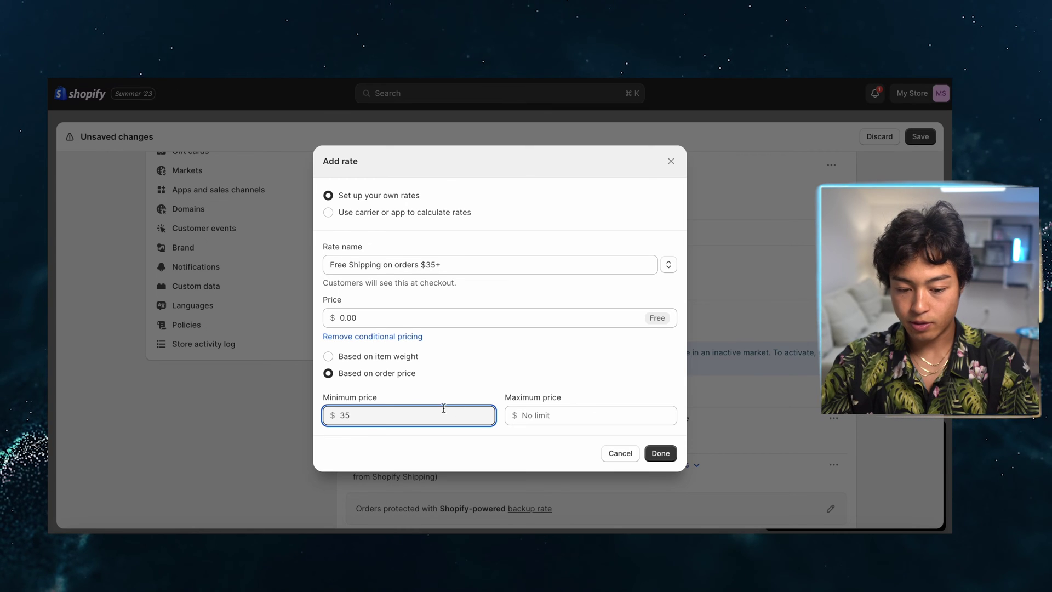
left_click(660, 453)
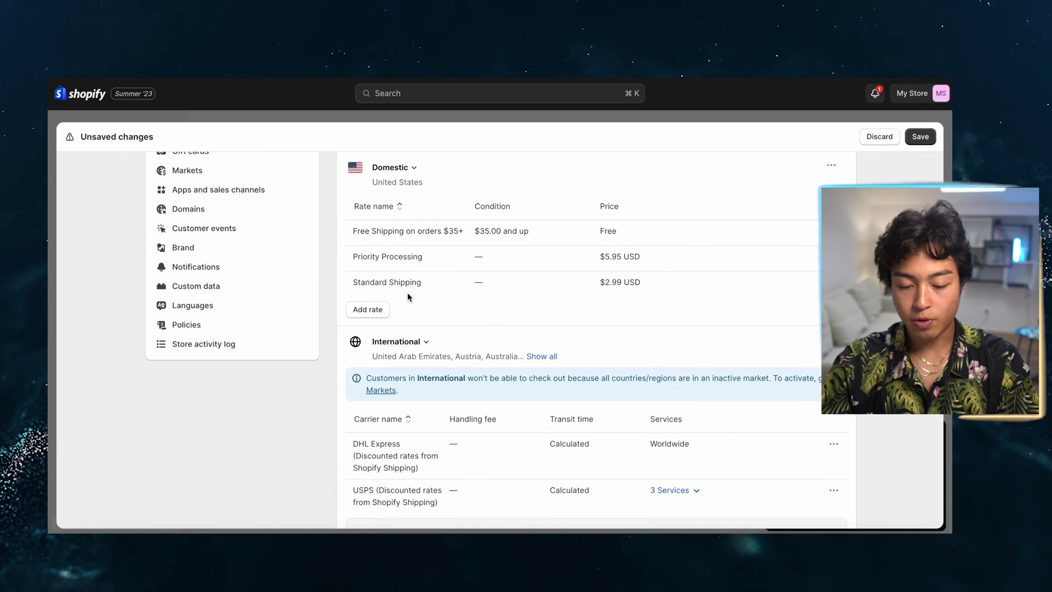
Delete the DHL Express and USPS rates from the International zone
scroll(406, 335, "down", 3)
left_click(834, 297)
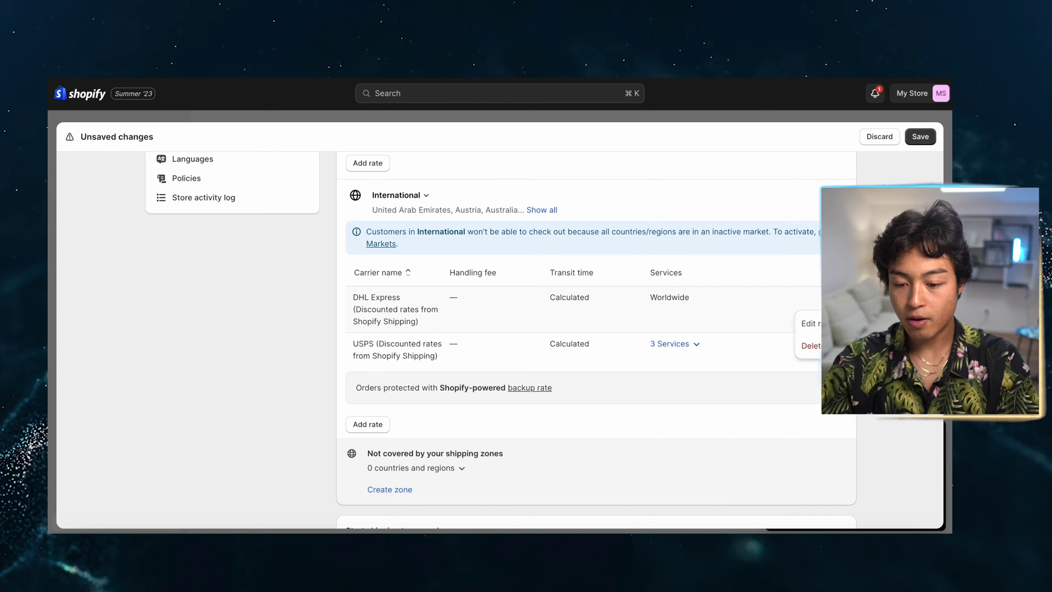
left_click(810, 346)
left_click(834, 297)
left_click(810, 346)
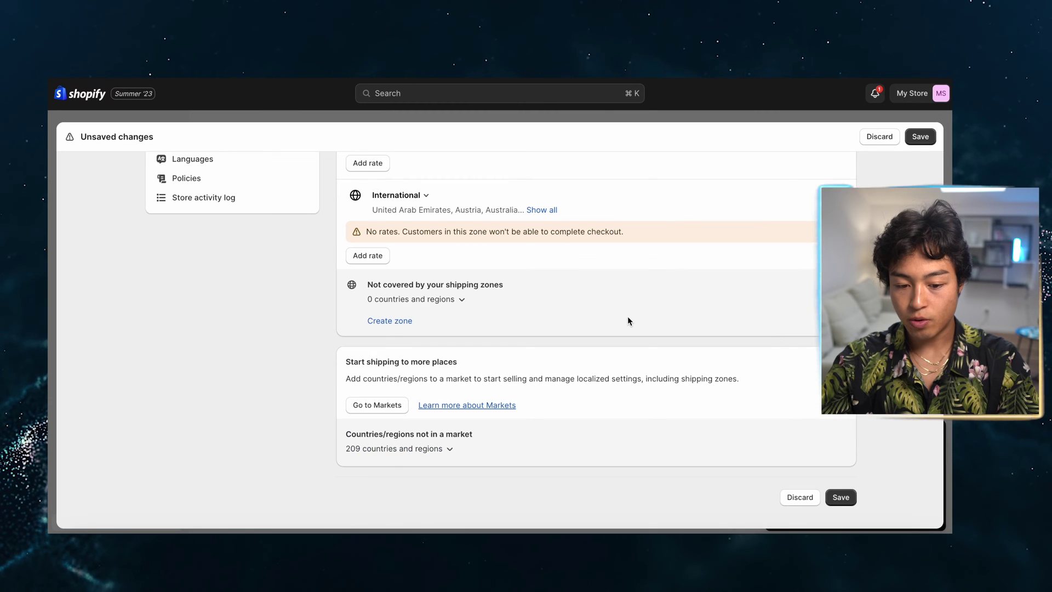
scroll(629, 320, "up", 1)
Start an International rate named 'International Shipping' priced at 5.95
left_click(377, 284)
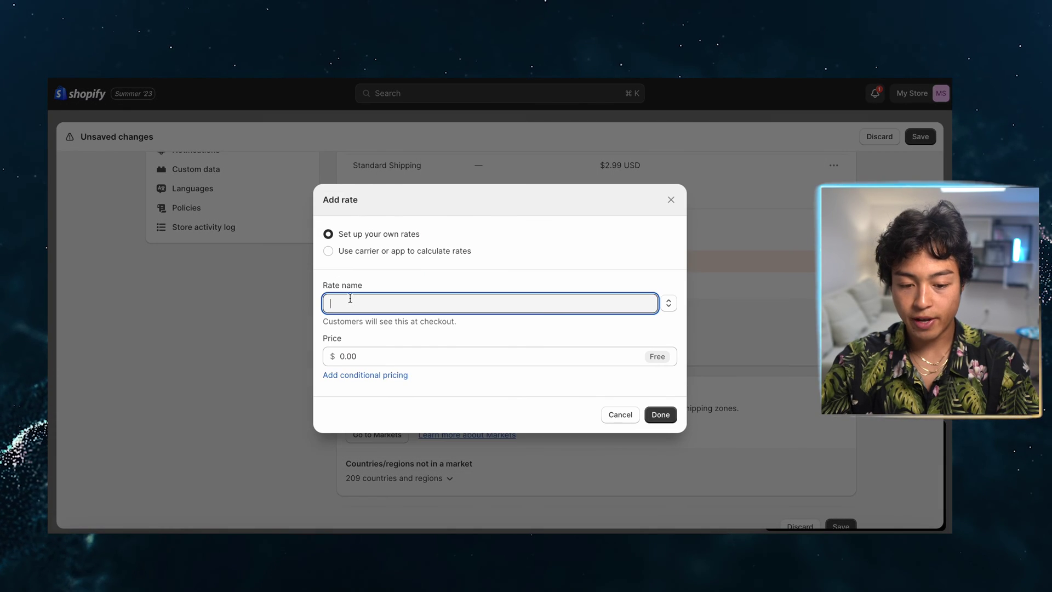
type("Interenational Shipping")
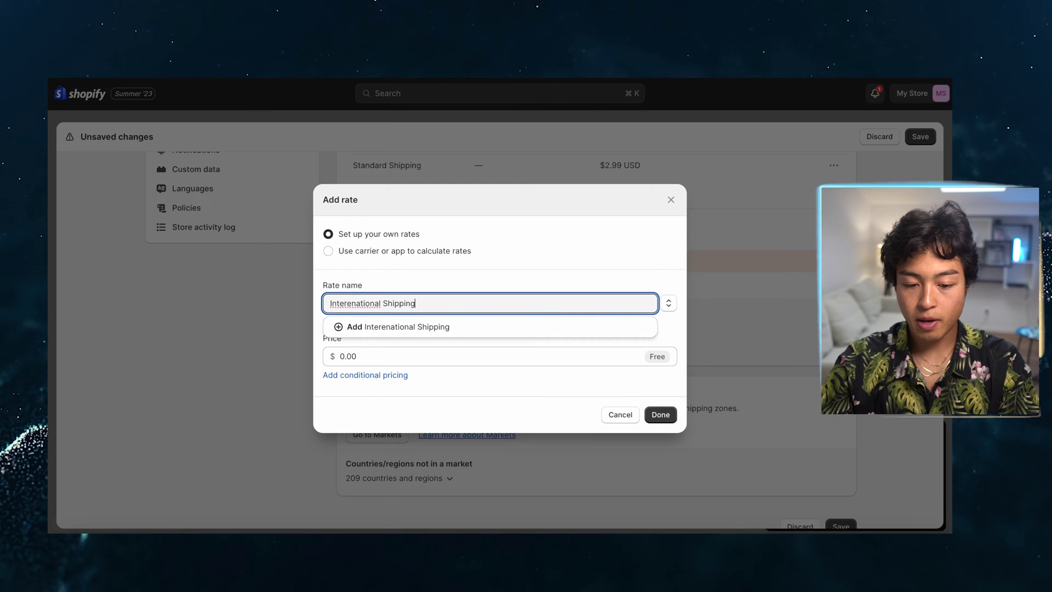
left_click(366, 375)
left_click(349, 375)
left_click(362, 324)
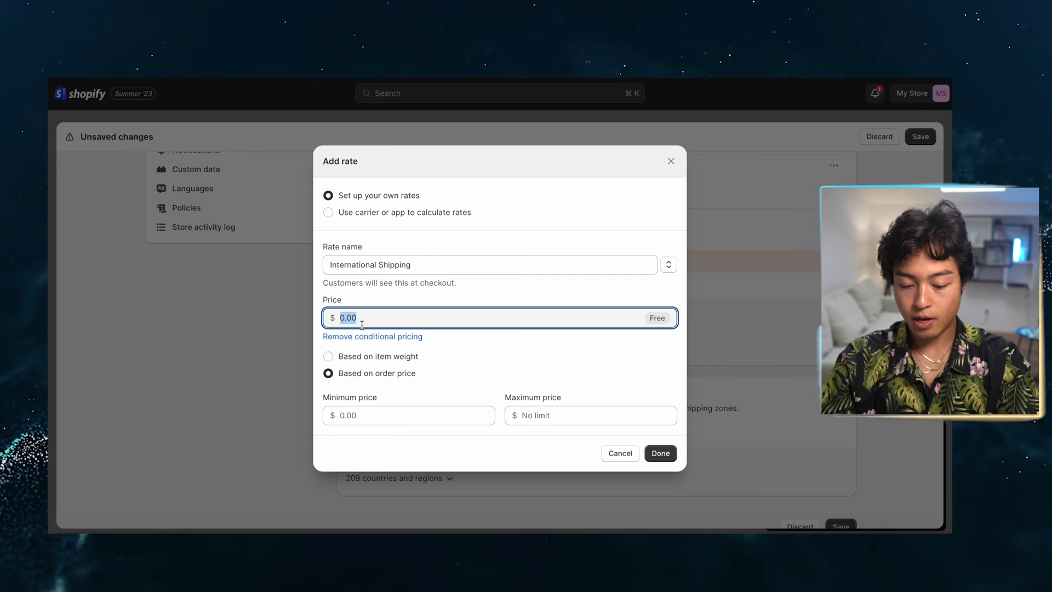
type("5.95")
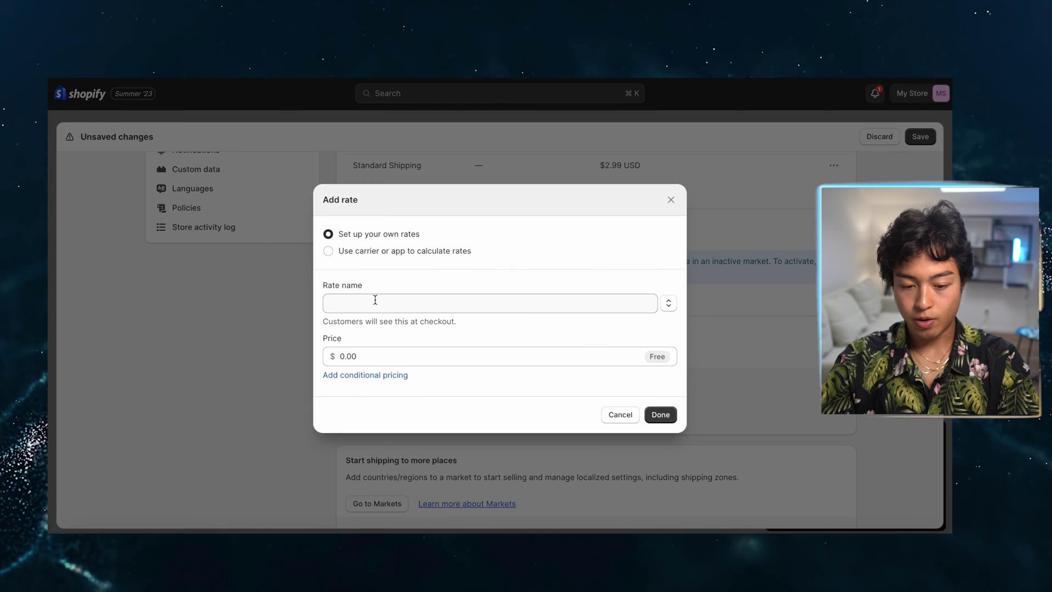
Rename the rate to 'Priority Processing (INT)' and set its price to $9.95
left_click(375, 299)
type("Priority Processing ()")
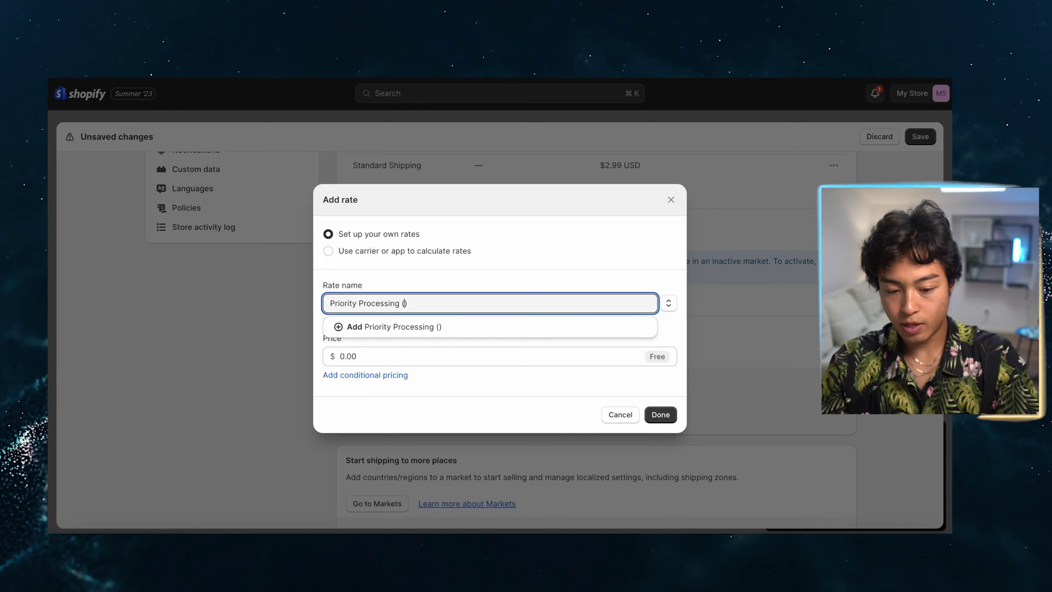
type("INT")
left_click(392, 354)
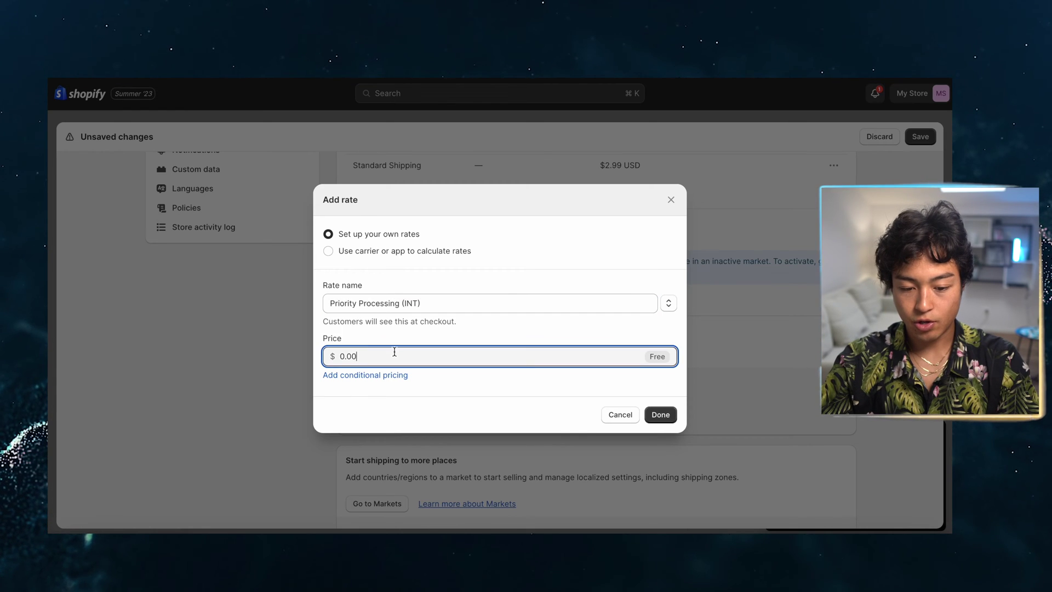
left_click(379, 376)
left_click(353, 373)
double_click(358, 318)
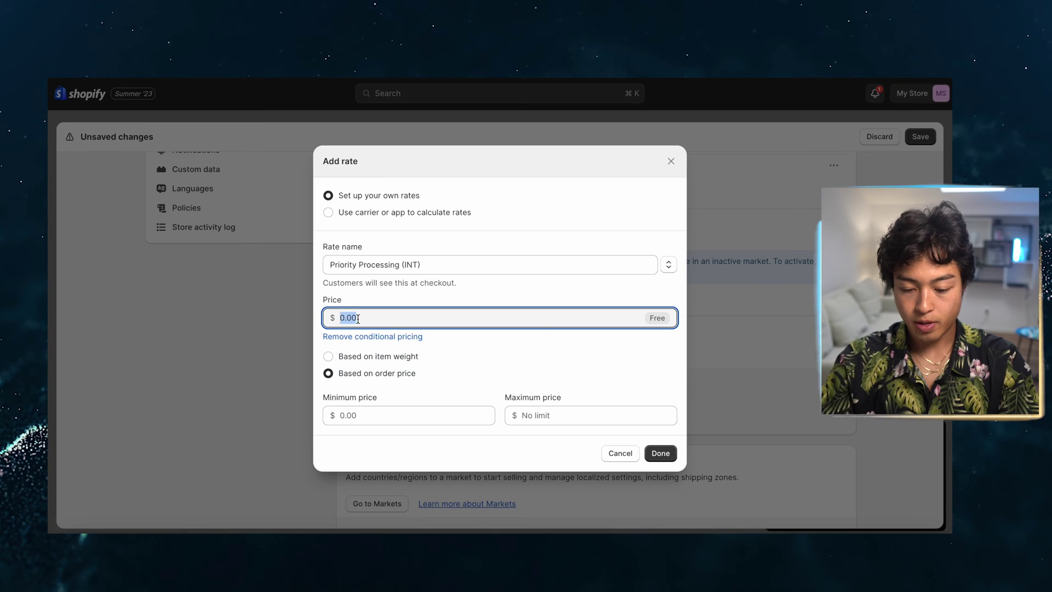
type("9.95")
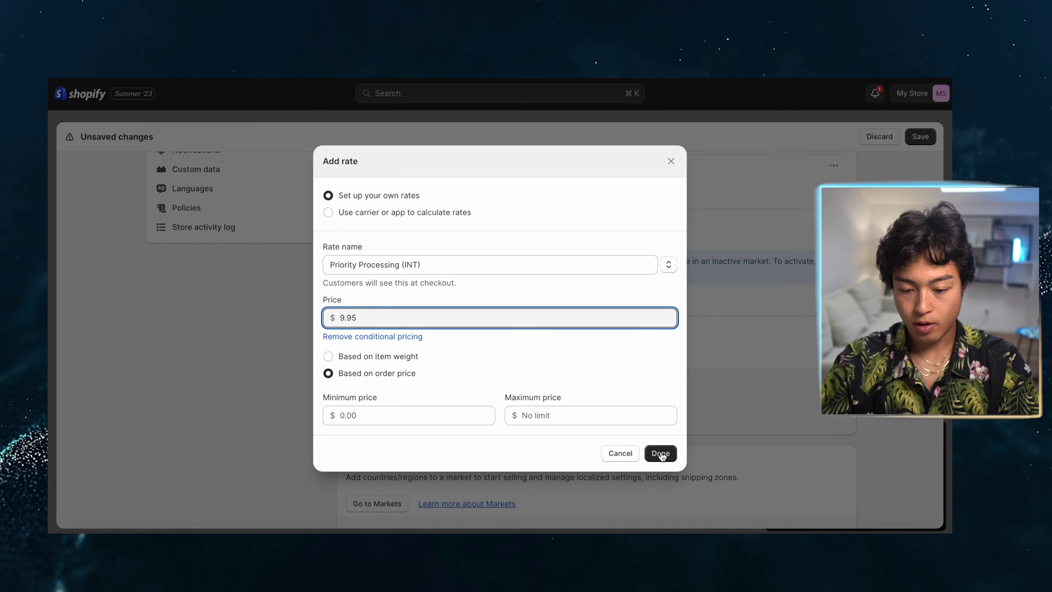
left_click(661, 454)
Add an International 'Free Shipping on orders $35+' rate with a $35 minimum, and save
left_click(370, 381)
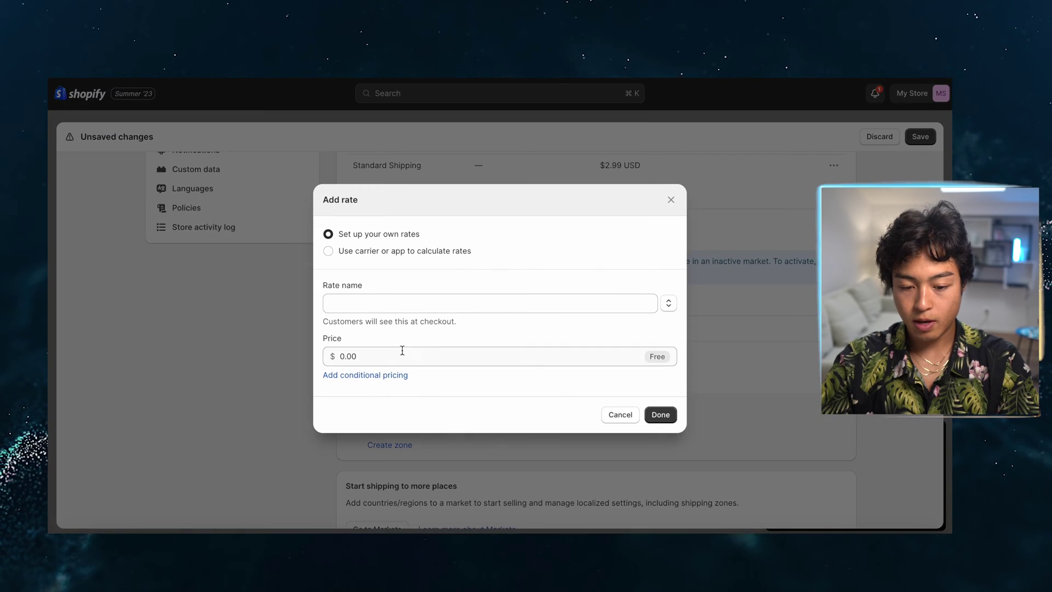
type("Free Shipping on orders $35+")
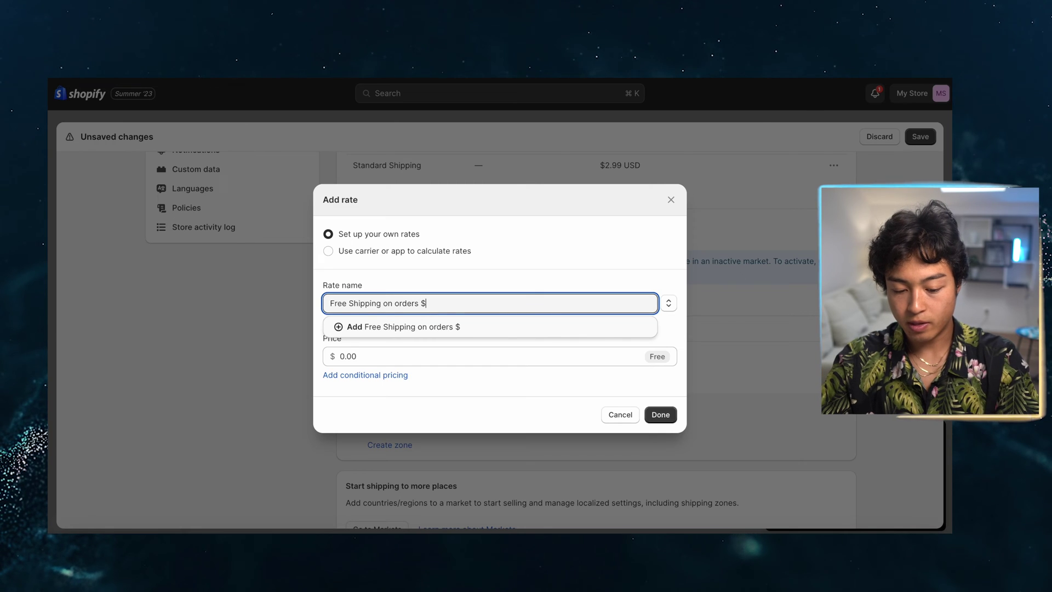
left_click(370, 344)
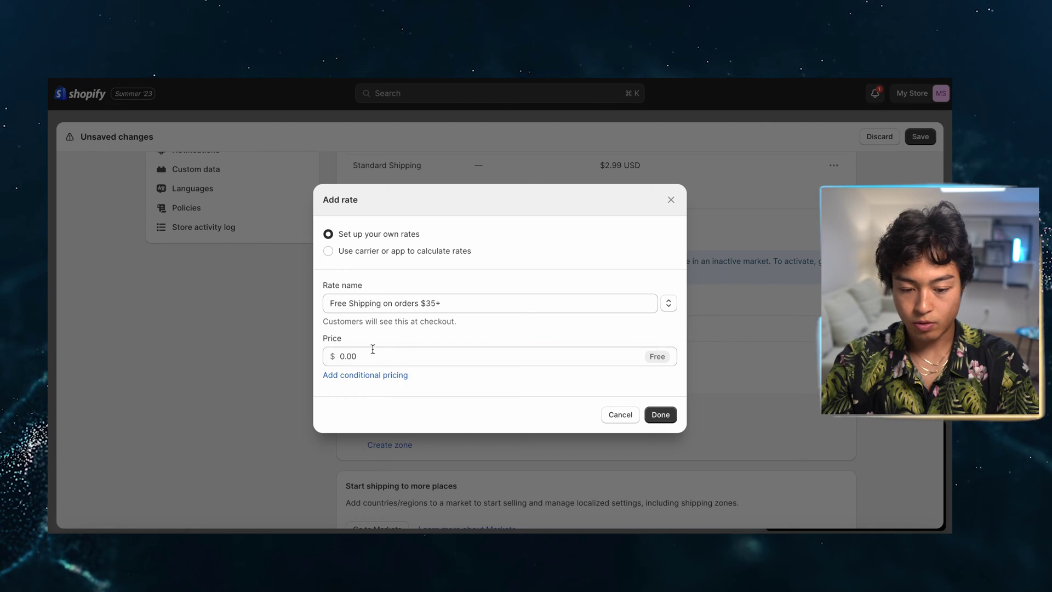
left_click(351, 378)
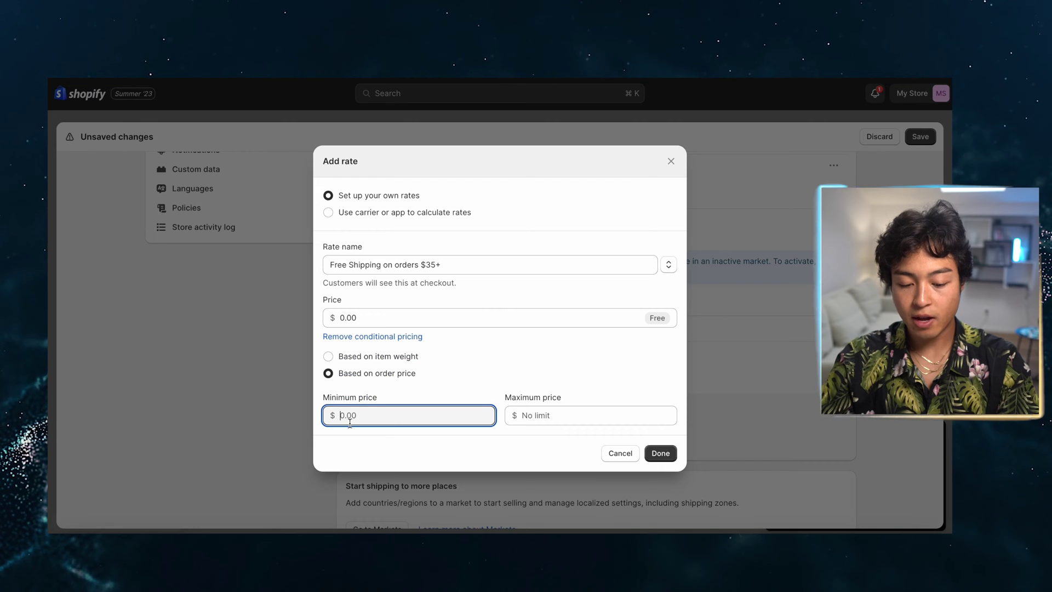
type("35")
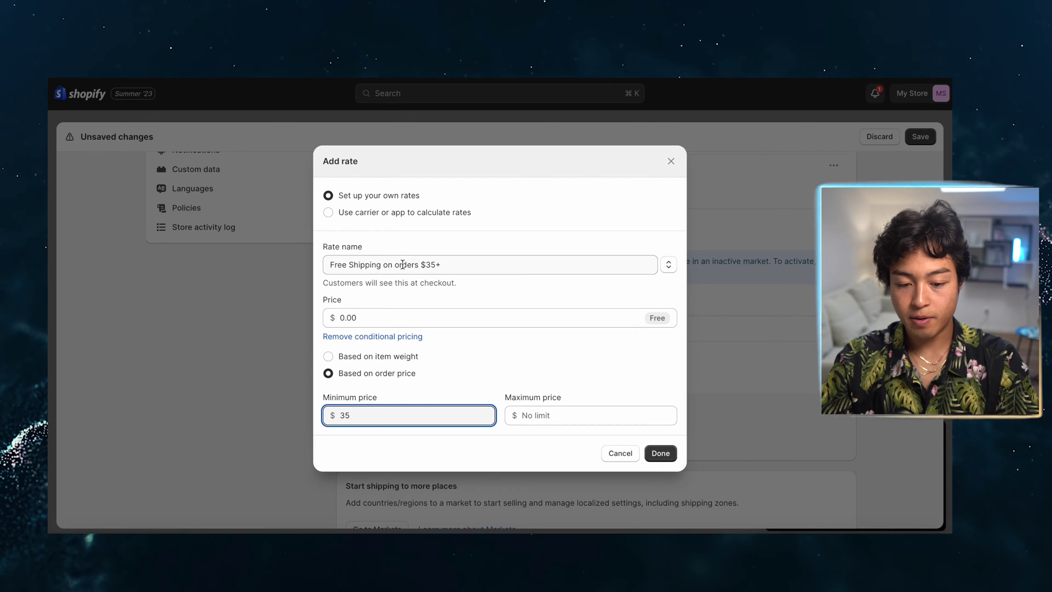
left_click(660, 453)
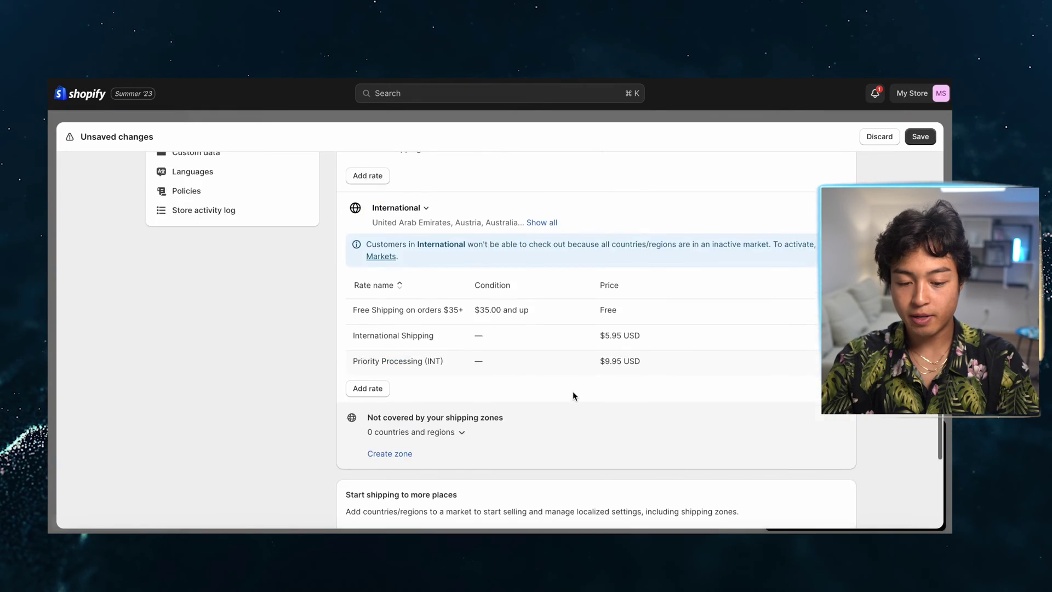
scroll(630, 322, "up", 5)
left_click(920, 138)
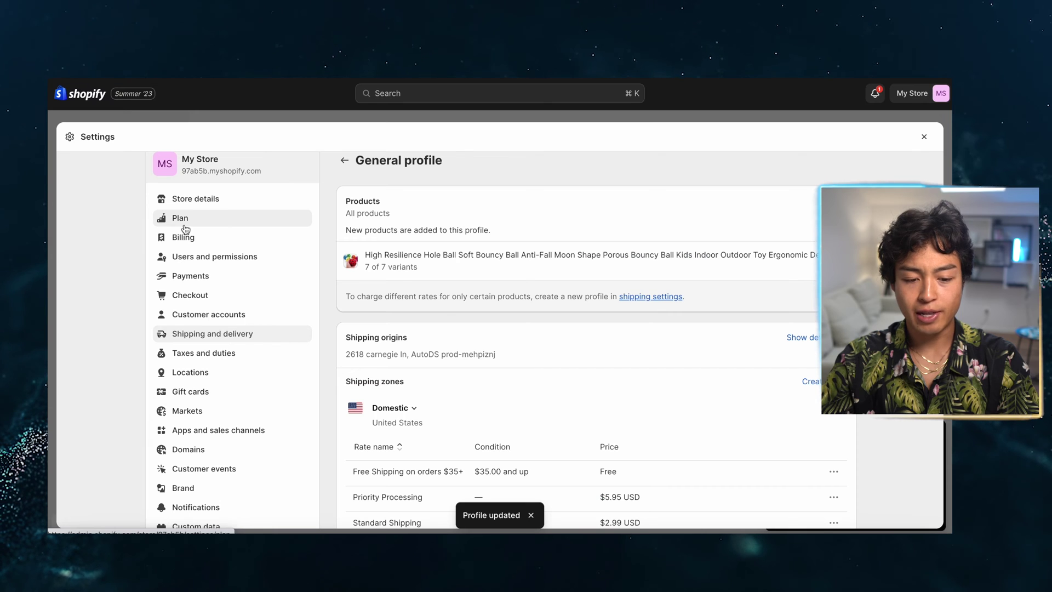
Look over the Payments settings, then leave Settings for the Online Store themes page
left_click(210, 275)
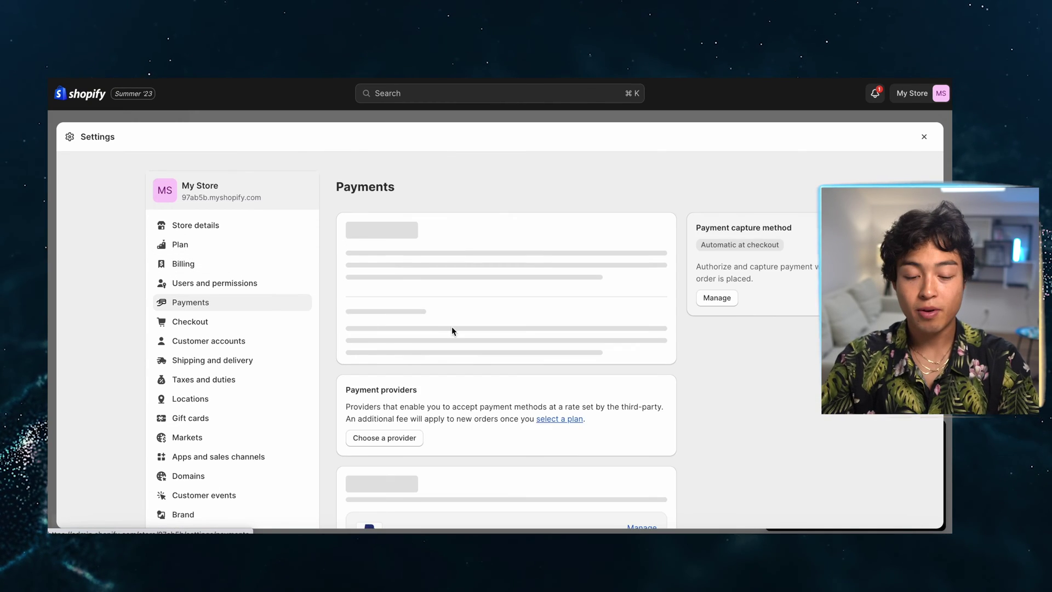
scroll(416, 274, "down", 2)
scroll(413, 192, "up", 1)
scroll(413, 193, "down", 1)
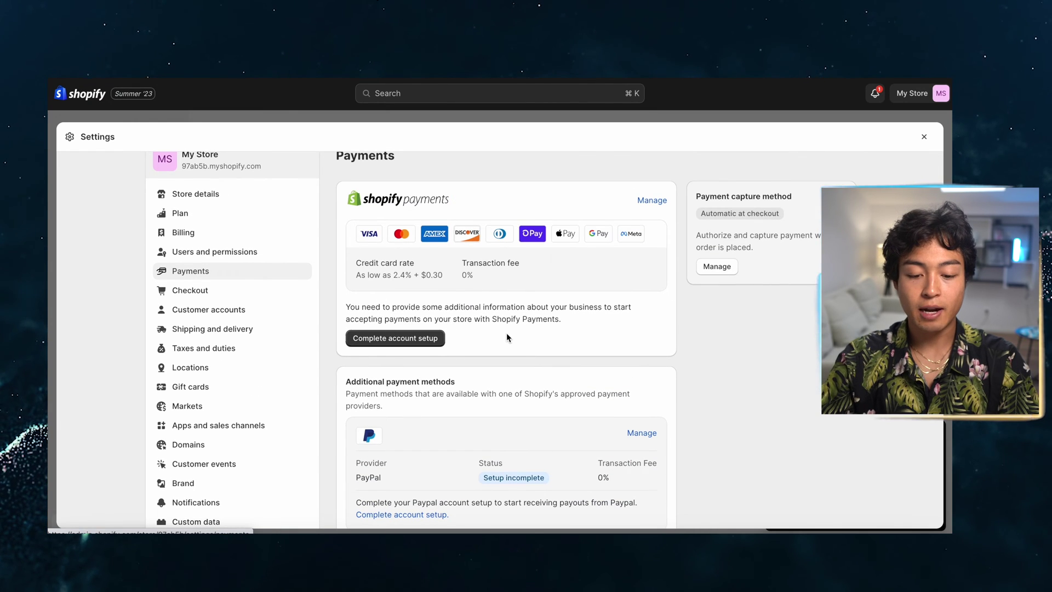
scroll(428, 323, "down", 3)
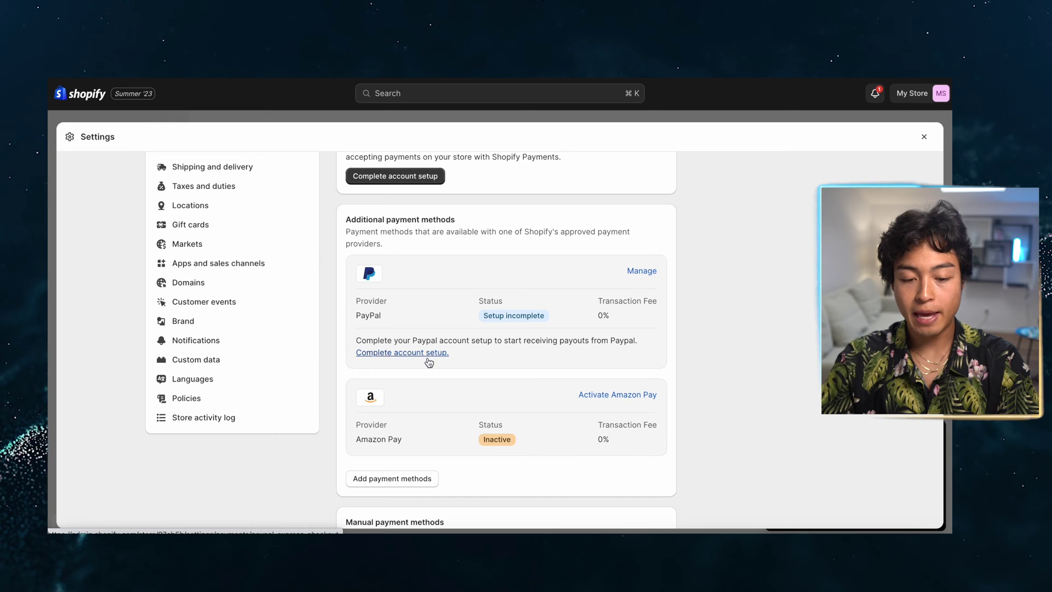
scroll(383, 231, "up", 3)
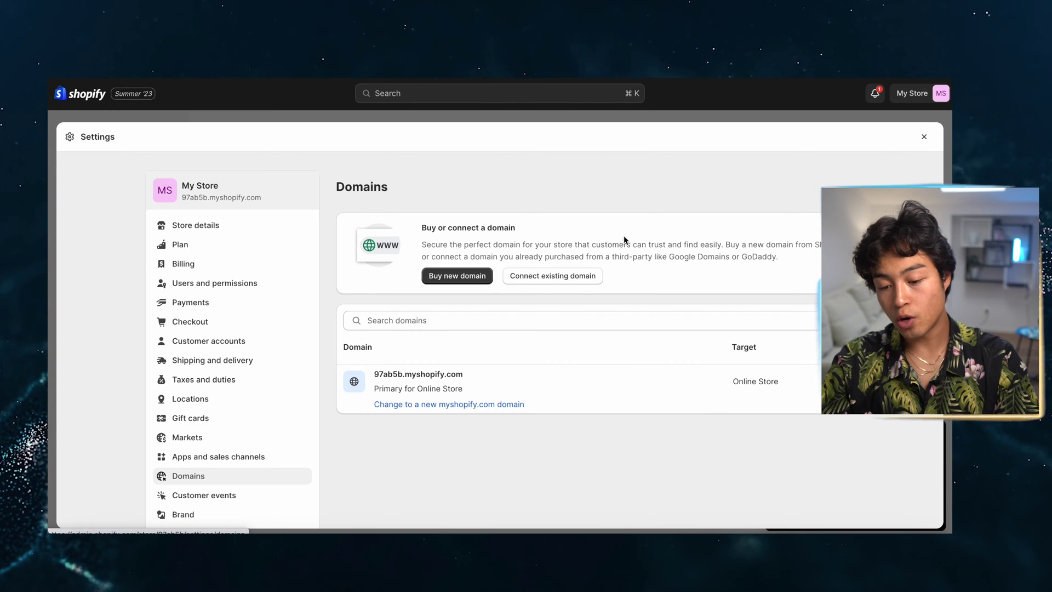
scroll(565, 246, "down", 1)
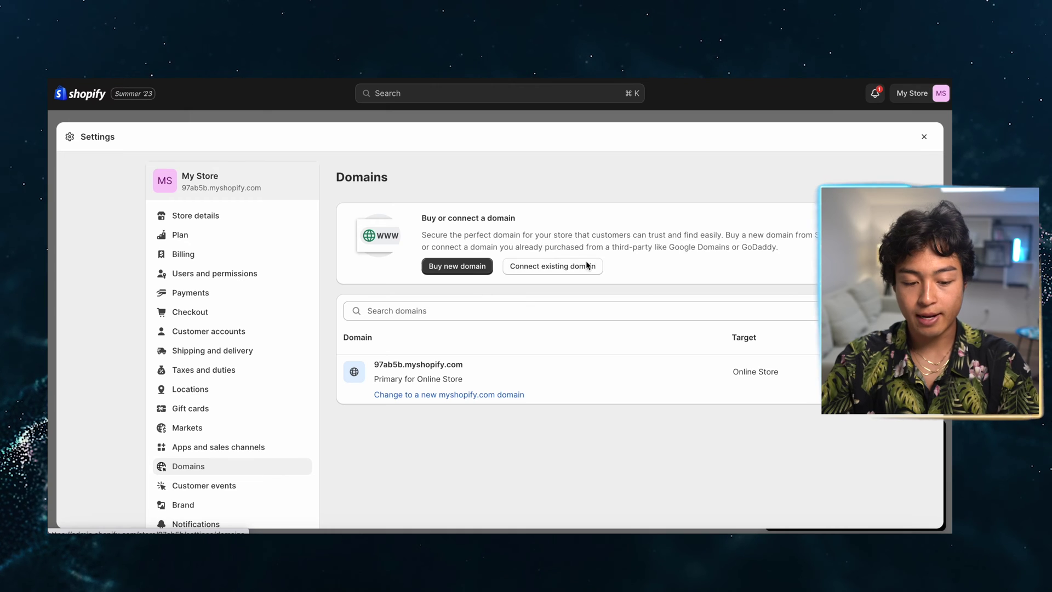
key("Escape")
left_click(107, 309)
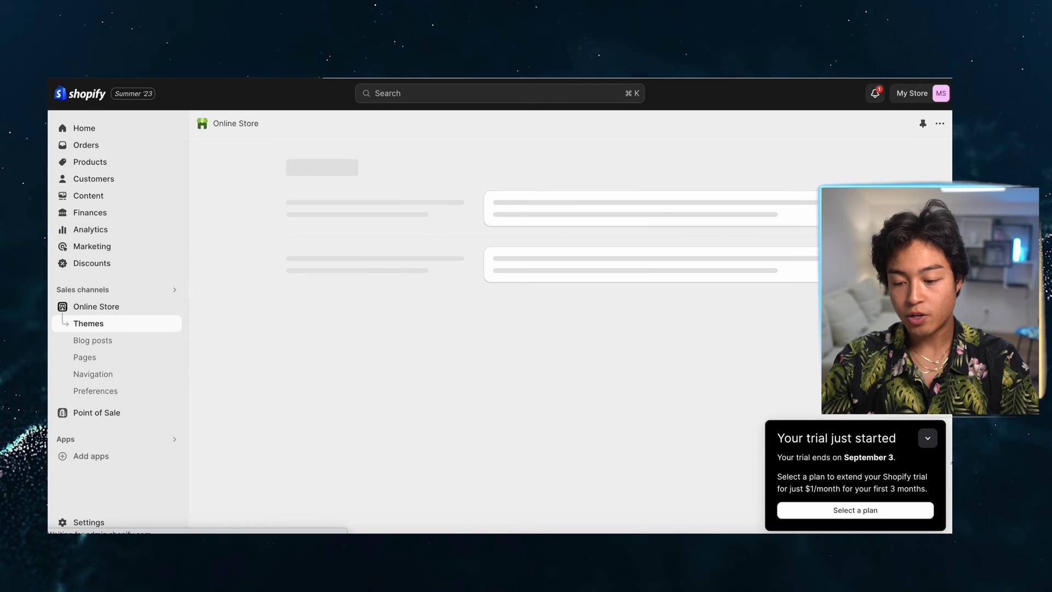
Add Dawn from Popular free themes to the theme library, then go to Products
scroll(482, 356, "down", 5)
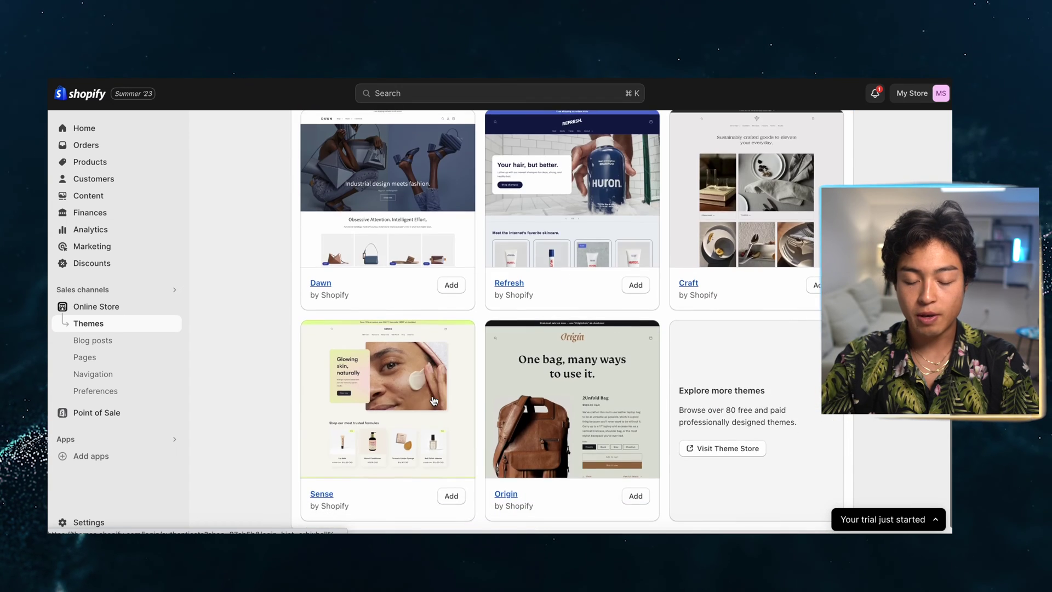
scroll(482, 329, "up", 2)
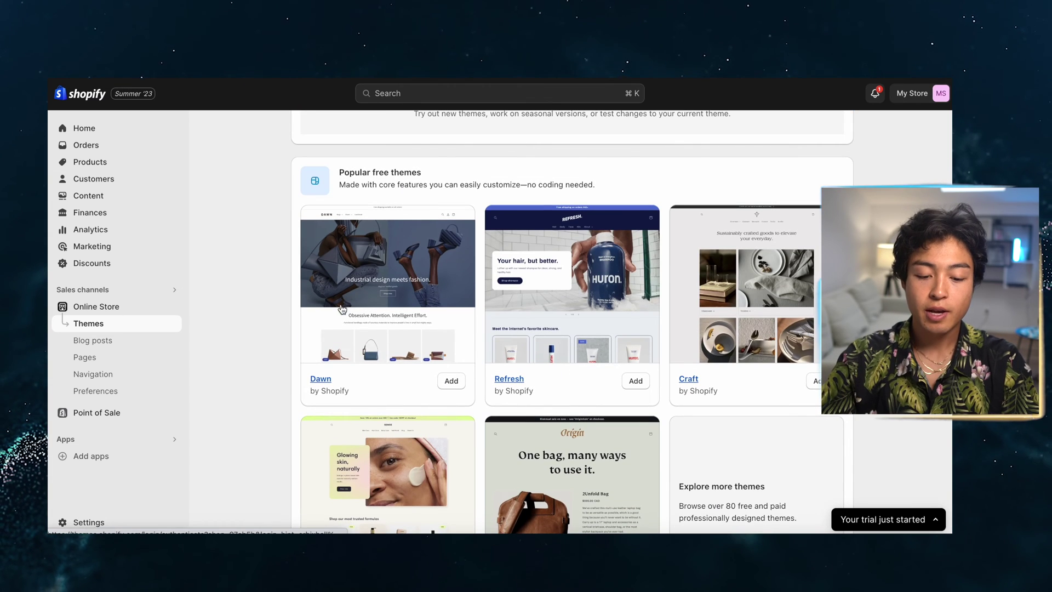
scroll(422, 475, "down", 3)
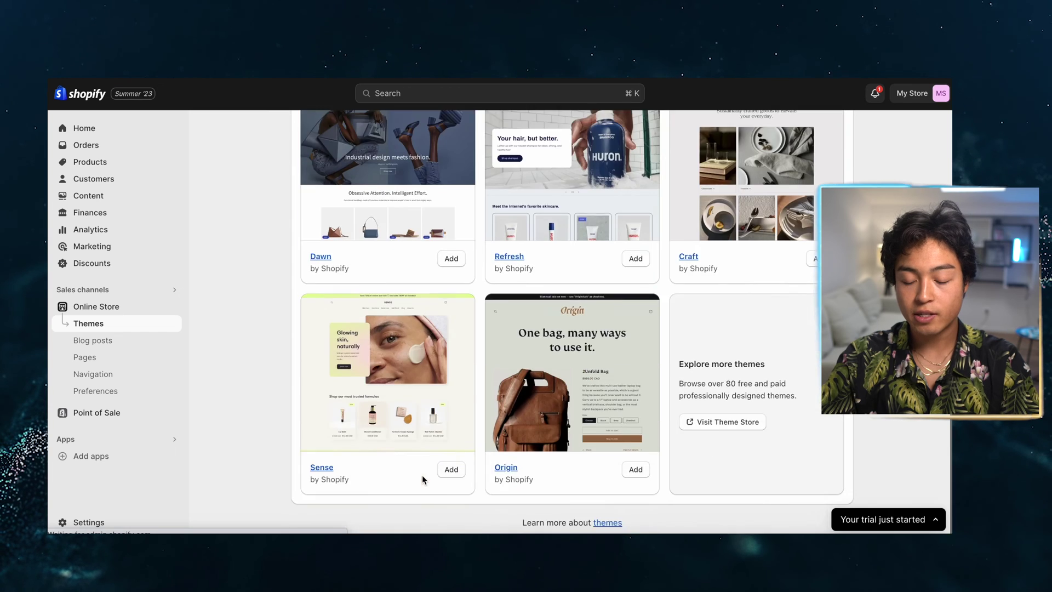
scroll(422, 475, "up", 5)
scroll(402, 468, "down", 3)
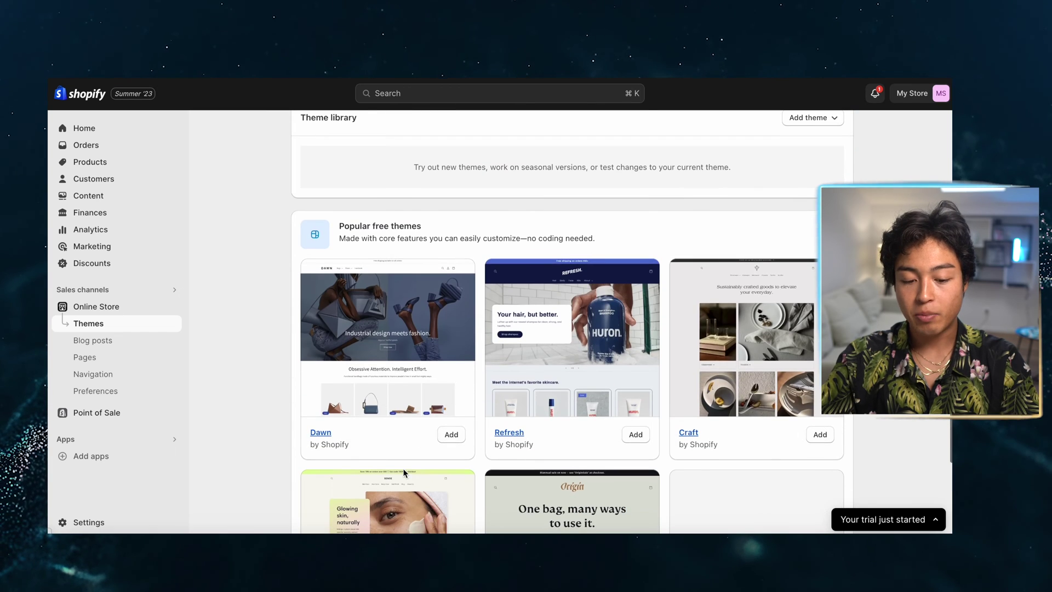
left_click(450, 436)
scroll(393, 389, "down", 2)
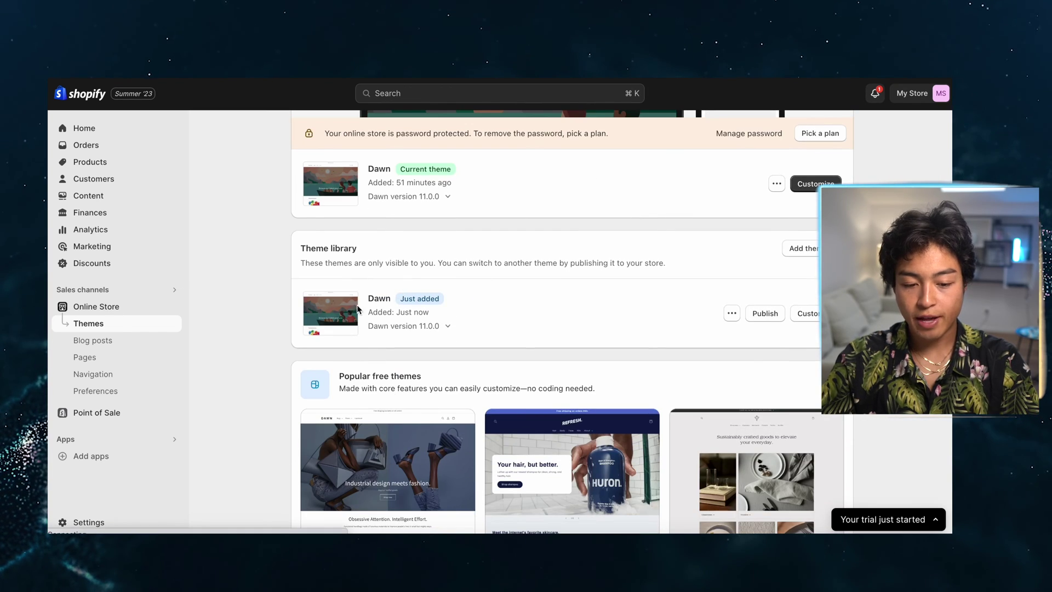
scroll(182, 228, "down", 2)
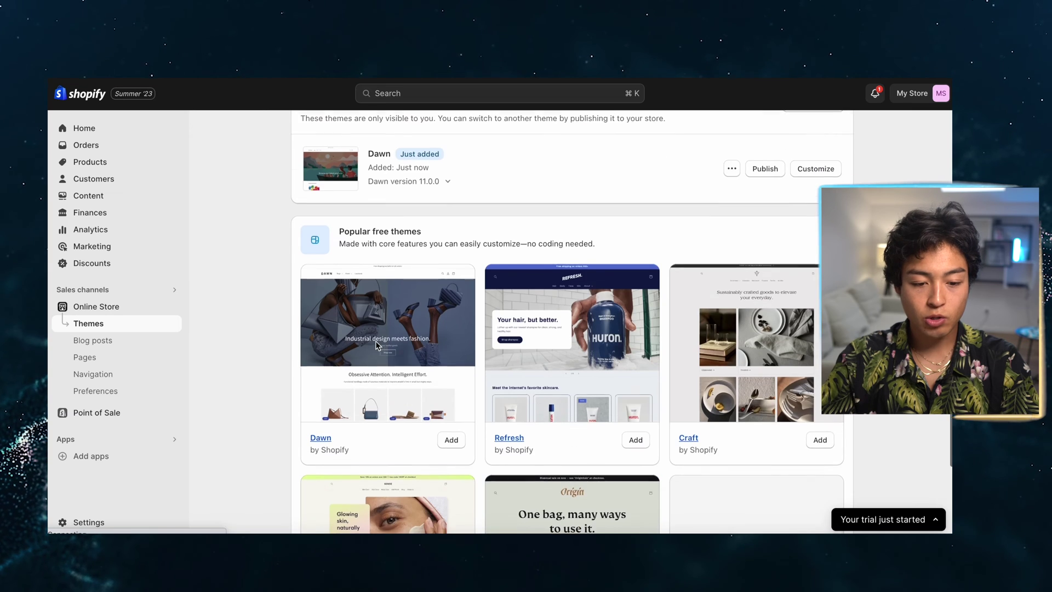
left_click(98, 162)
Retitle the bouncy ball product 'Orbix Ball' and place the cursor in its description
left_click(398, 237)
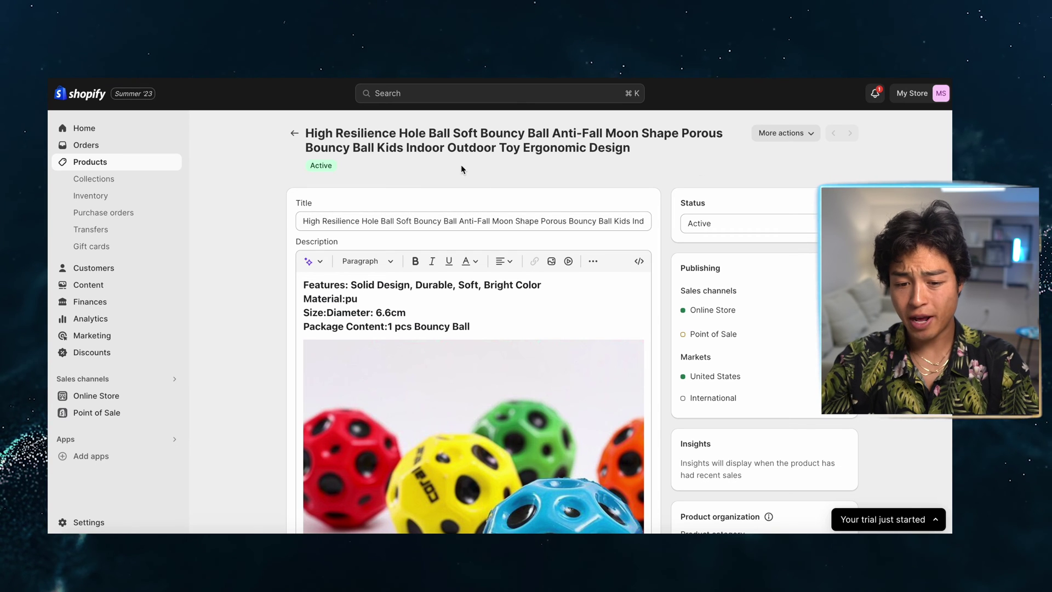
triple_click(409, 222)
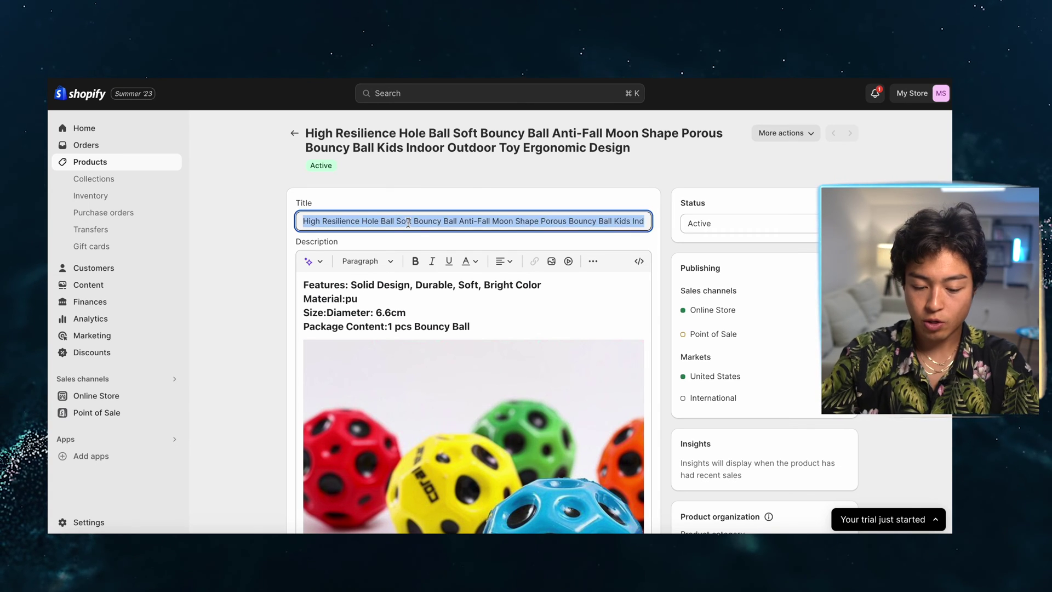
type("Orbix Ball")
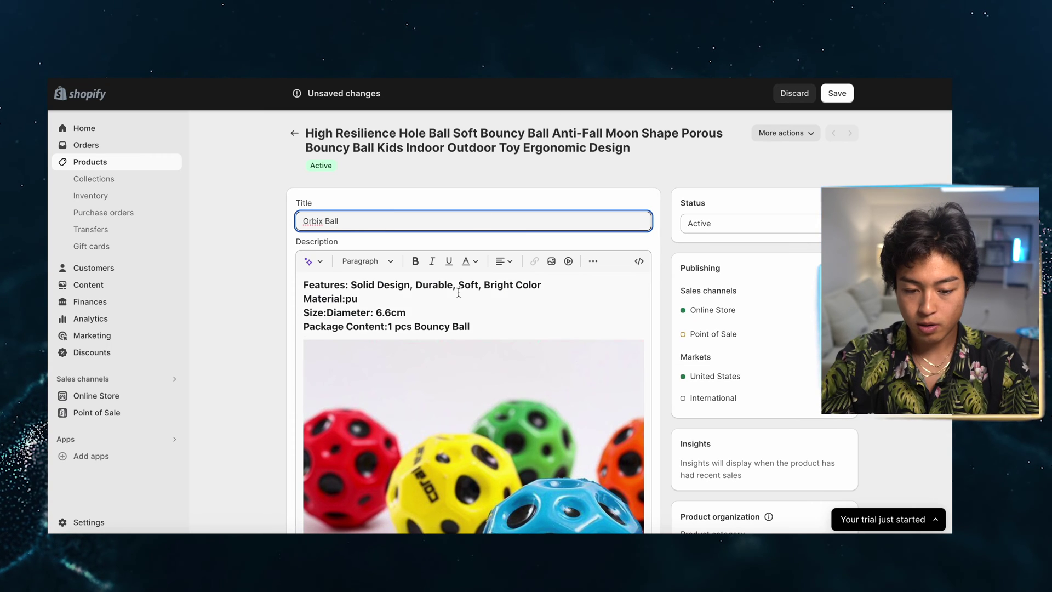
scroll(458, 293, "down", 15)
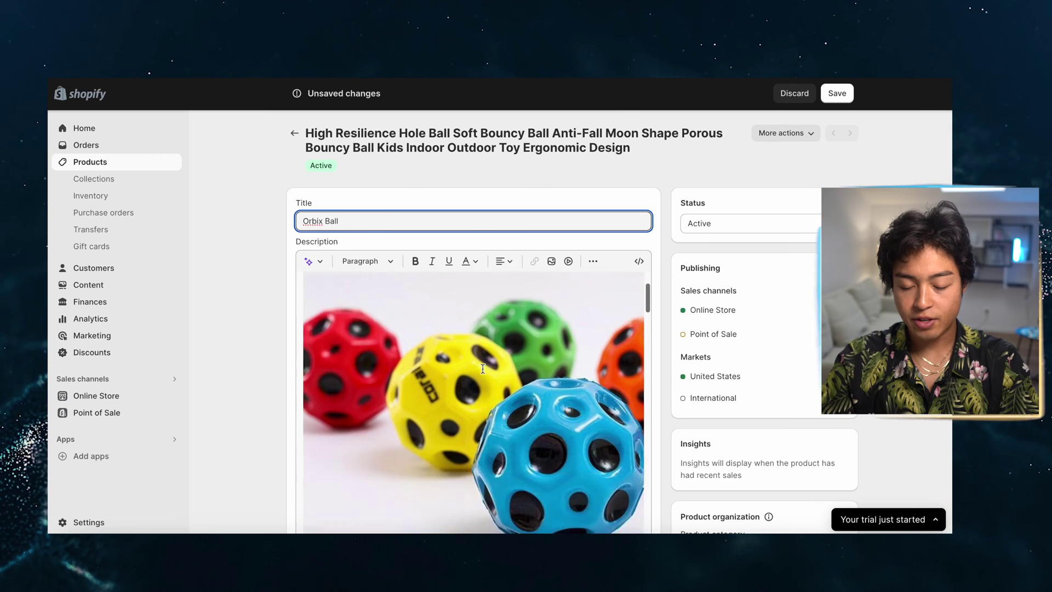
scroll(482, 369, "down", 3)
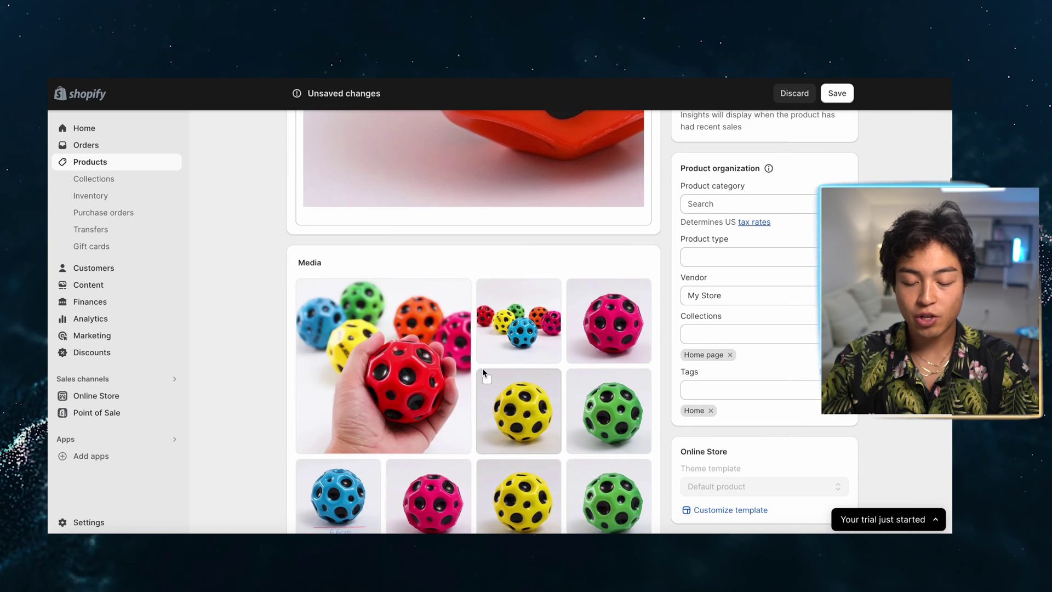
scroll(483, 368, "up", 10)
scroll(483, 368, "up", 5)
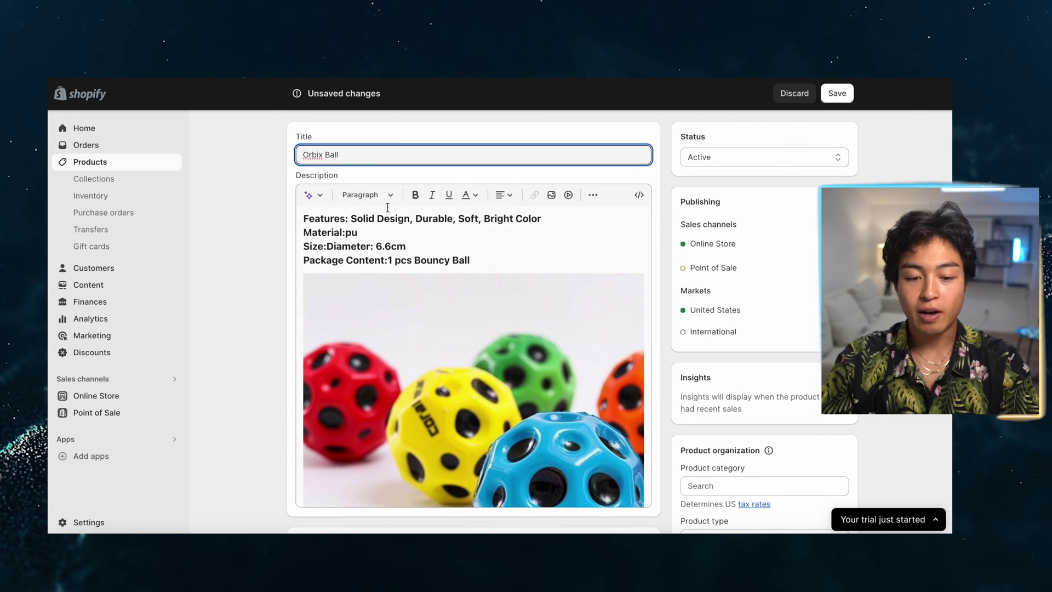
left_click(430, 243)
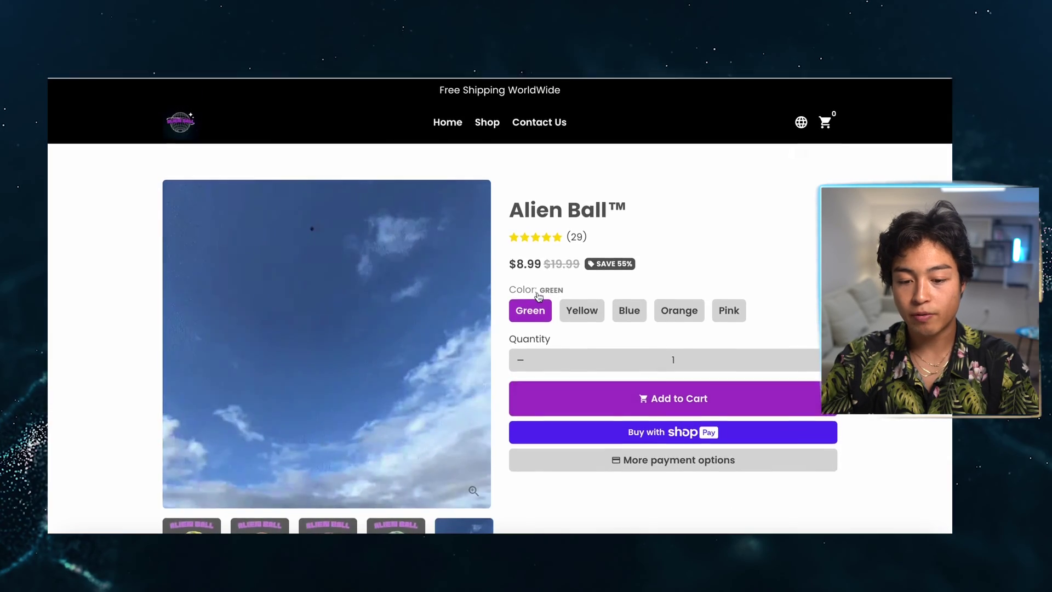
Copy the Amazon Moon Ball 'About this item' bullets into a new ChatGPT message
scroll(537, 296, "down", 5)
scroll(537, 297, "down", 5)
scroll(537, 294, "down", 3)
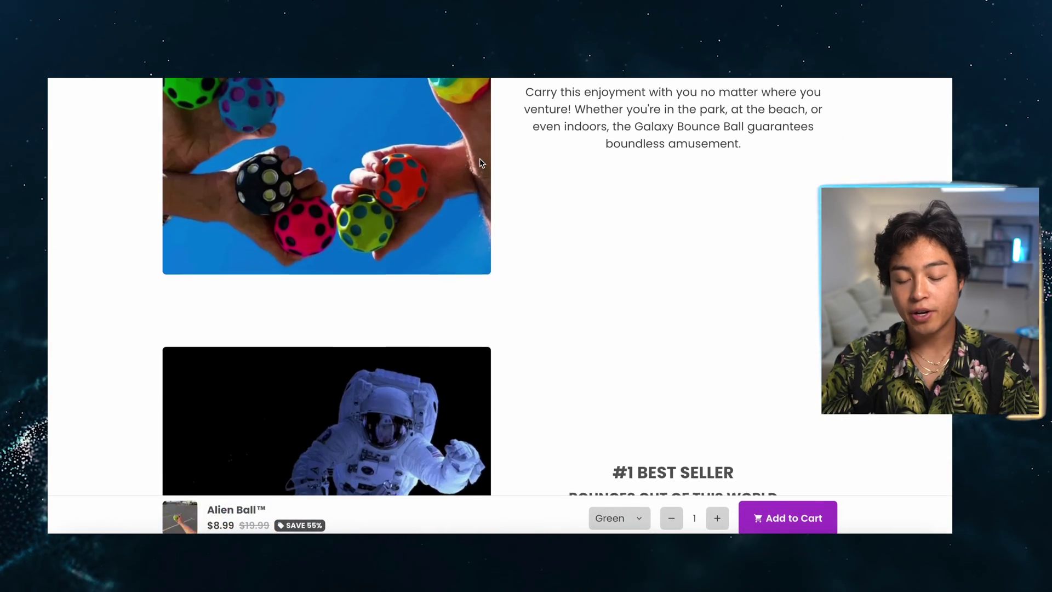
scroll(480, 163, "up", 8)
scroll(481, 164, "down", 4)
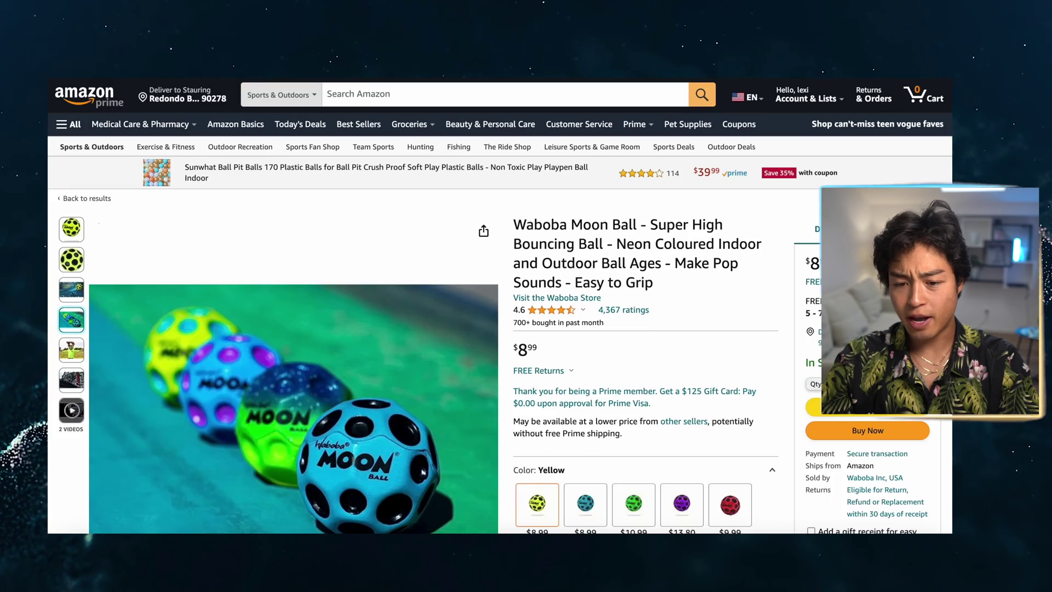
scroll(556, 217, "down", 10)
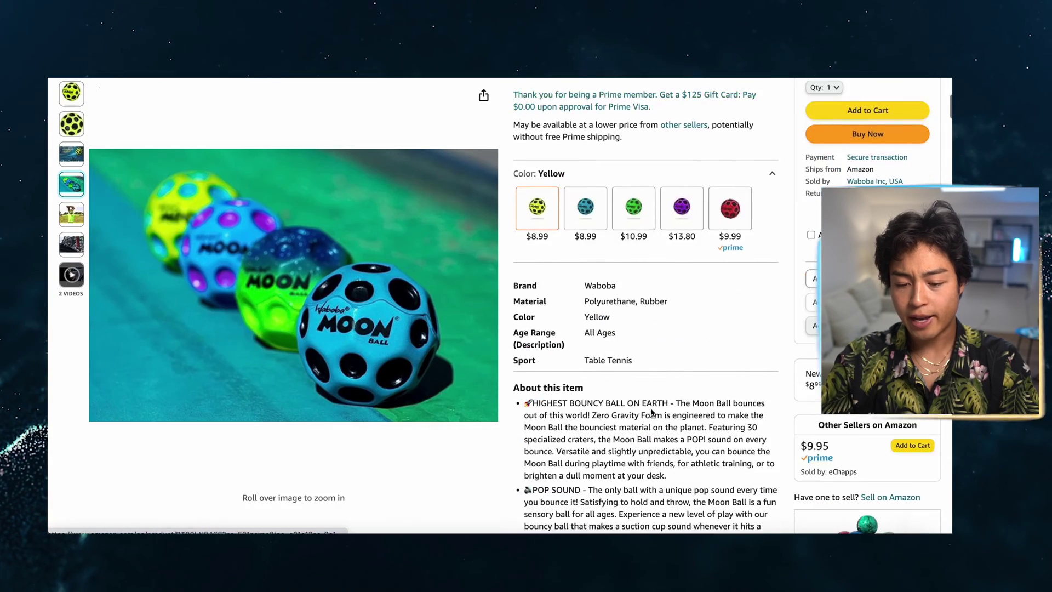
scroll(547, 282, "down", 1)
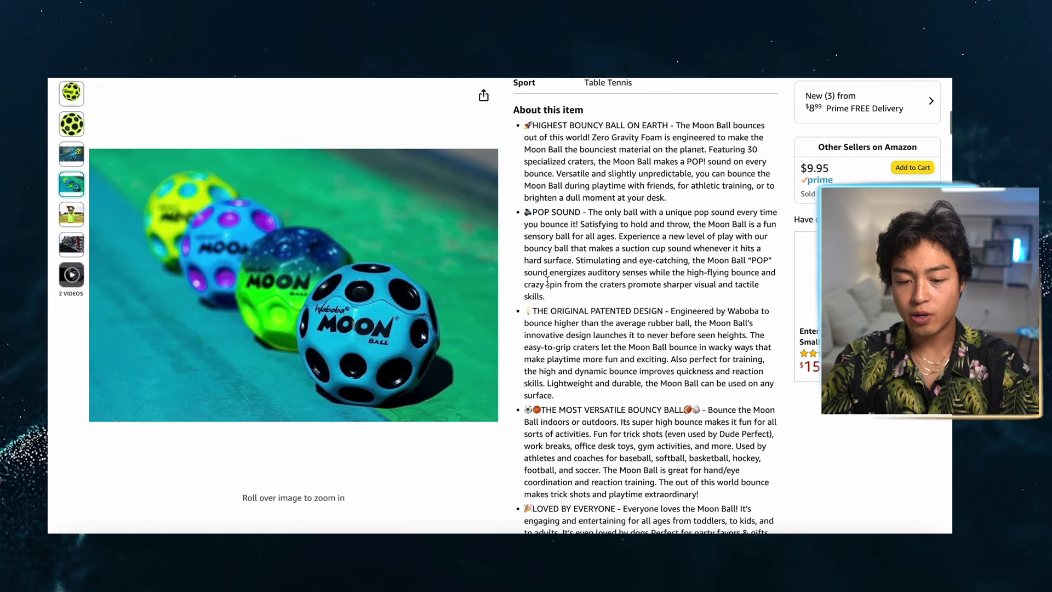
left_click_drag(513, 109, 736, 453)
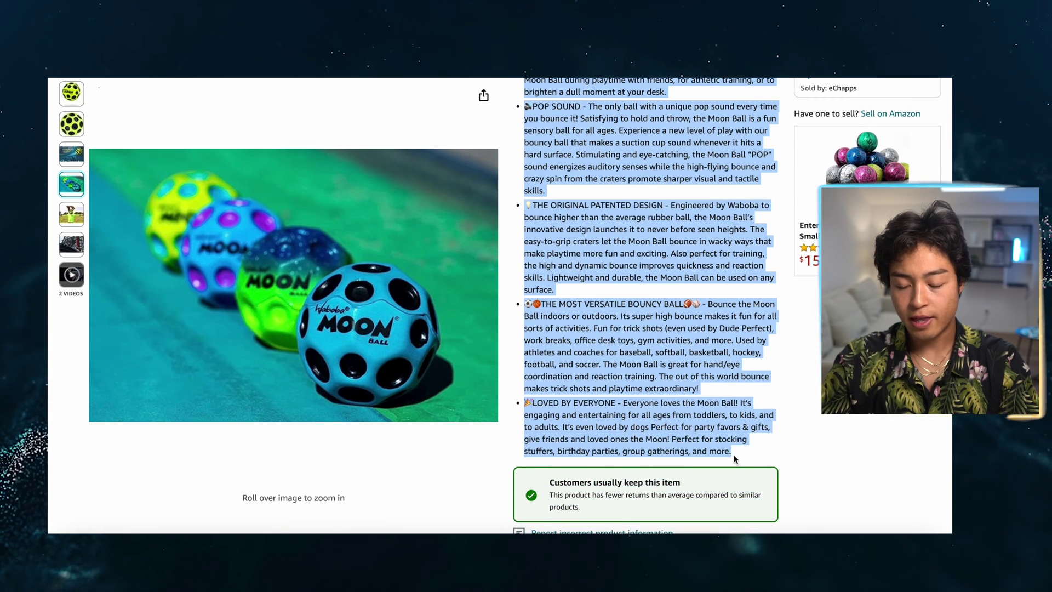
key("alt+Tab")
left_click(454, 486)
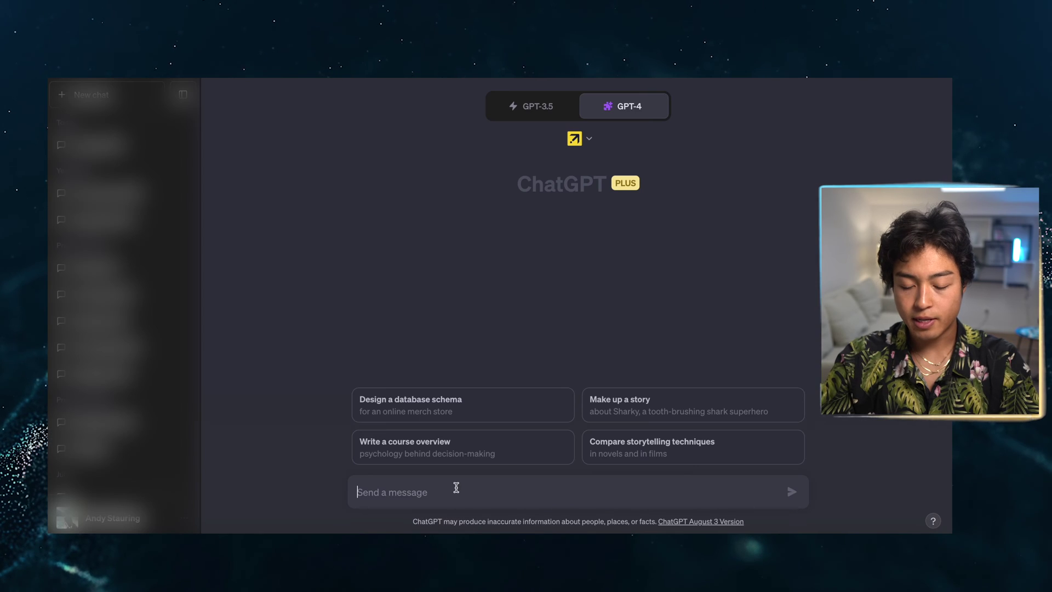
key("ctrl+v")
Select all the text on the competitor's Galaxy Bounce Ball store page
key("alt+Tab")
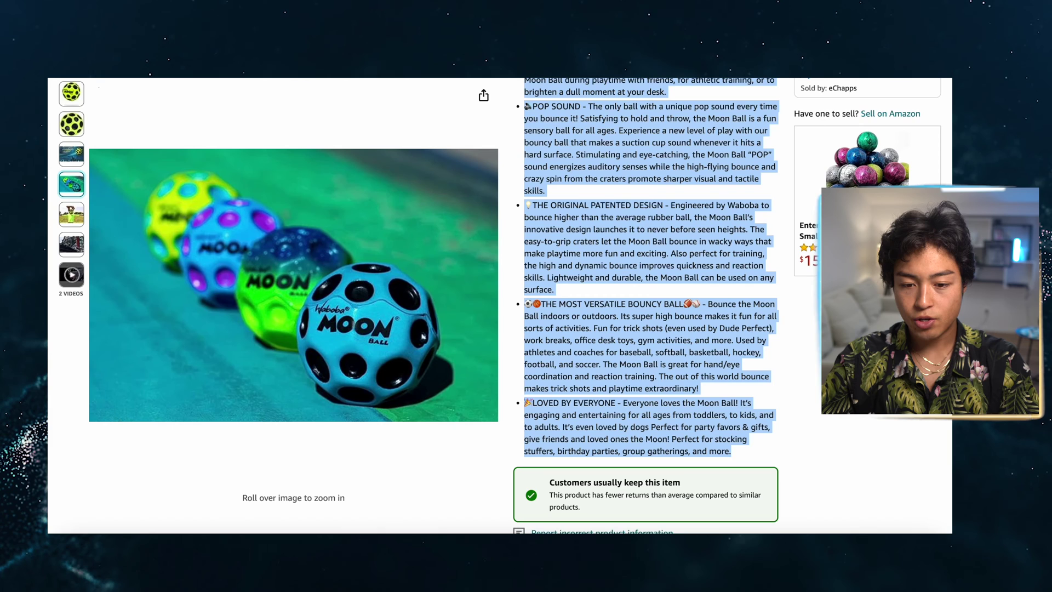
key("ctrl+Tab")
key("ctrl+a")
scroll(616, 299, "down", 5)
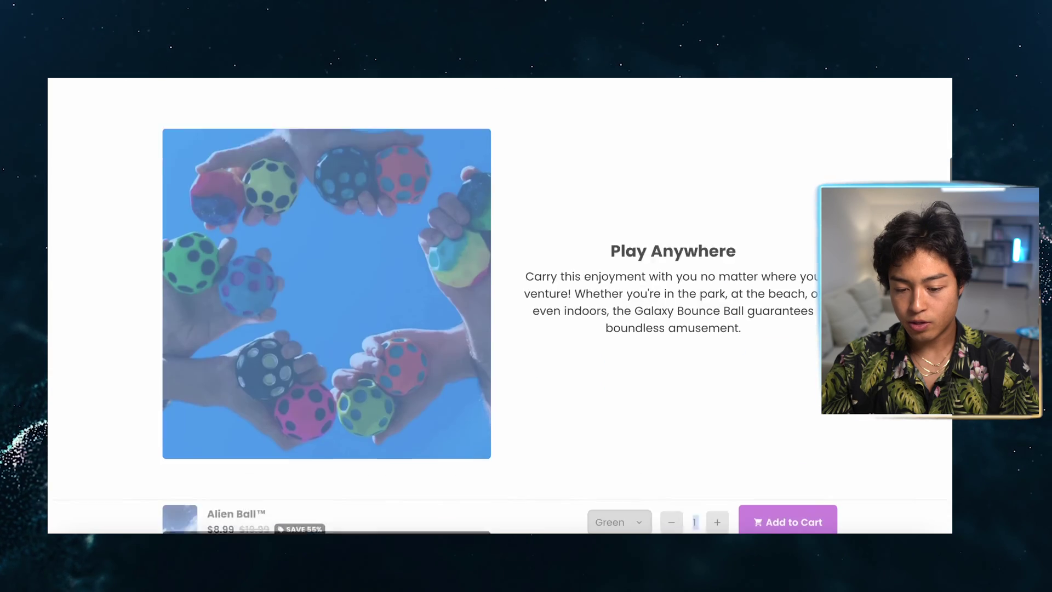
Paste the copied store product text ahead of the concise-description prompt in ChatGPT and send it
scroll(615, 298, "down", 5)
key("ctrl+c")
key("alt+Tab")
key("ctrl+v")
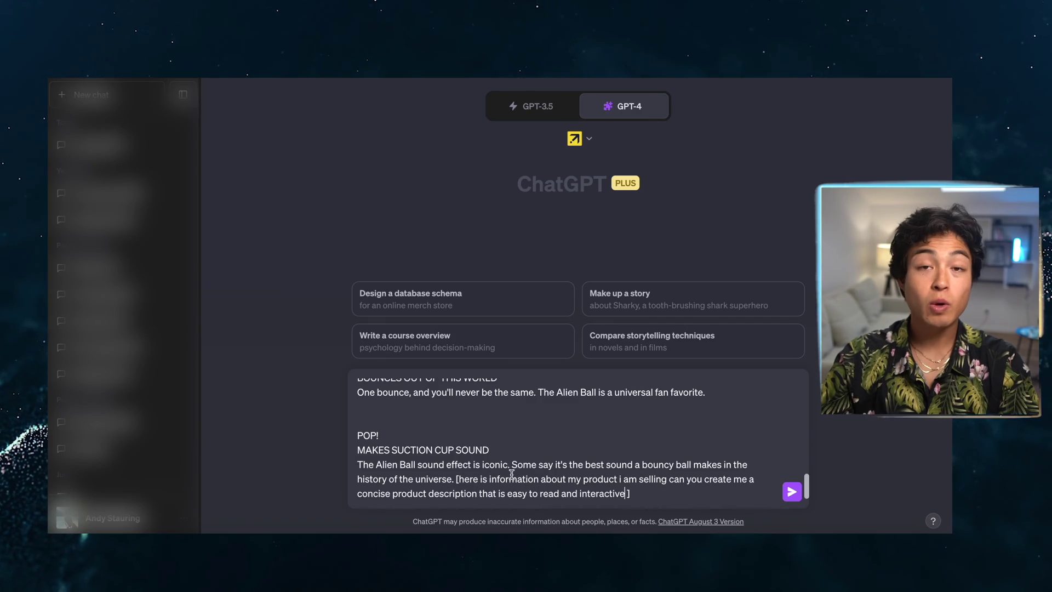
scroll(507, 438, "up", 5)
scroll(508, 446, "down", 5)
scroll(507, 446, "up", 10)
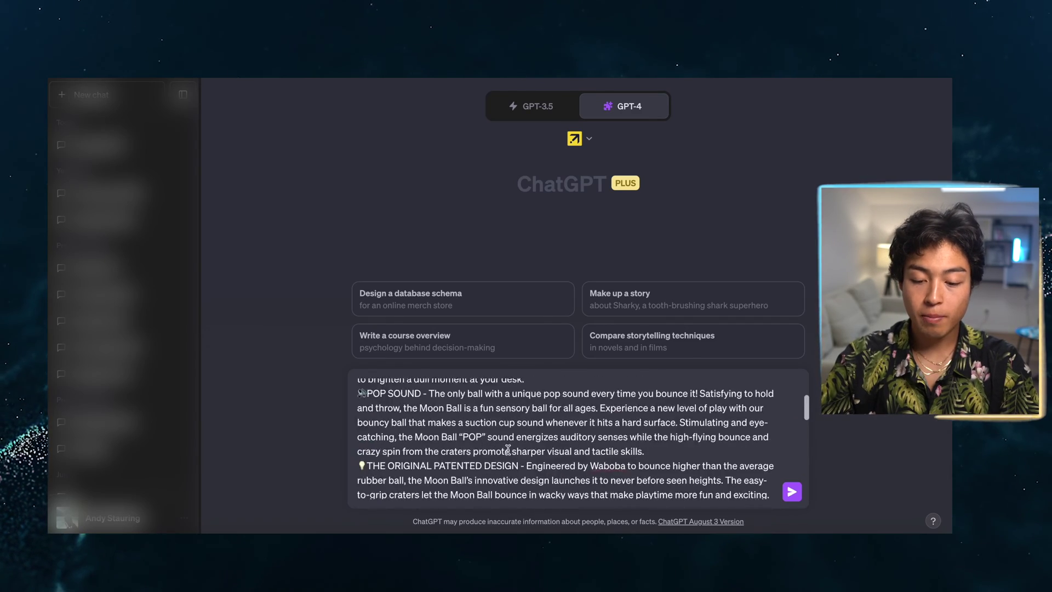
scroll(507, 448, "down", 10)
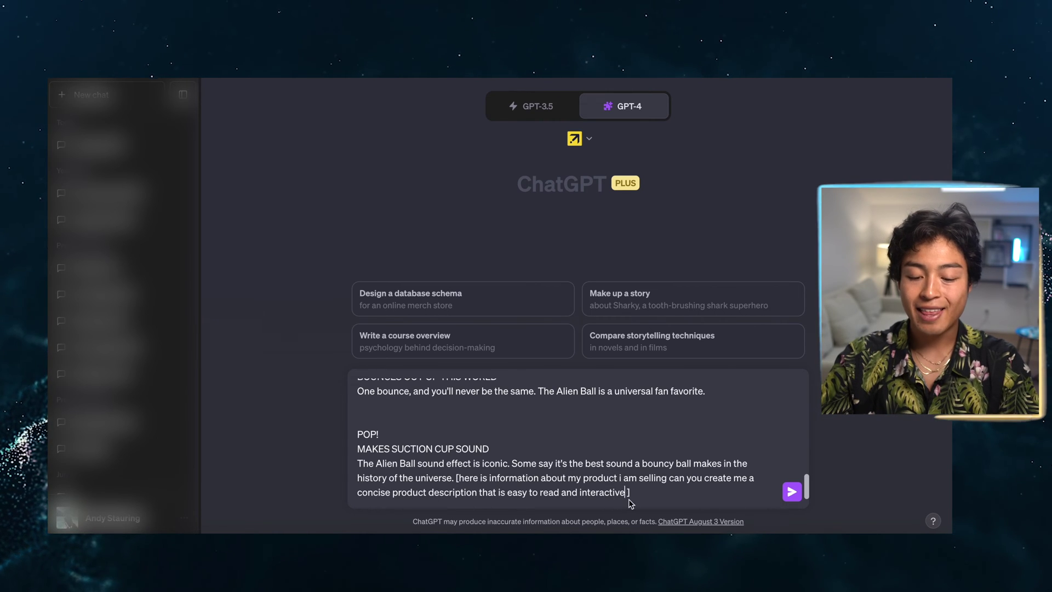
key("Return")
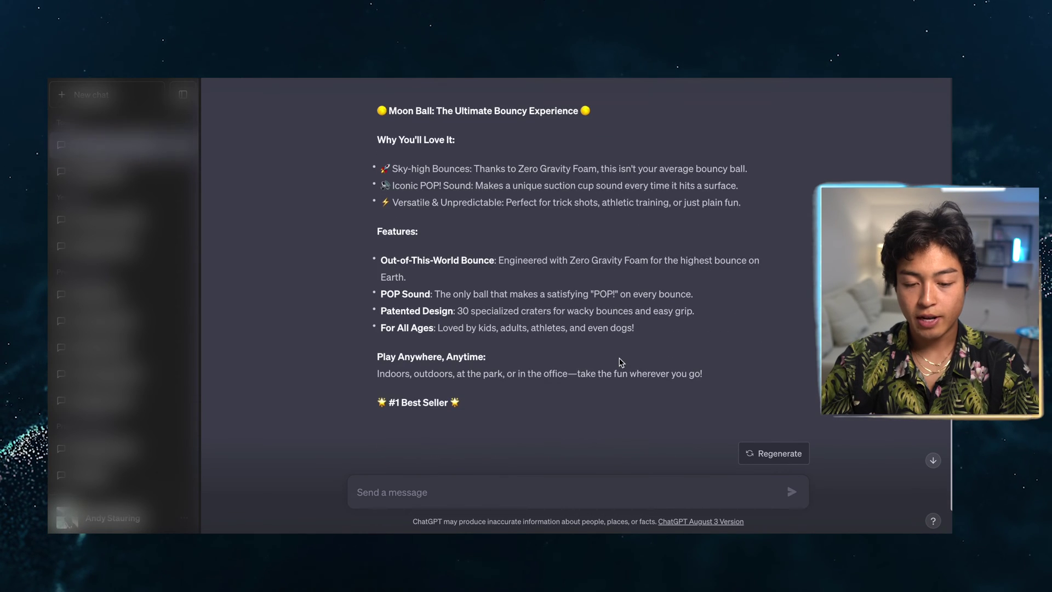
Select the generated Moon Ball write-up from its title down to '#1 Best Seller'
scroll(618, 357, "down", 2)
scroll(597, 326, "up", 2)
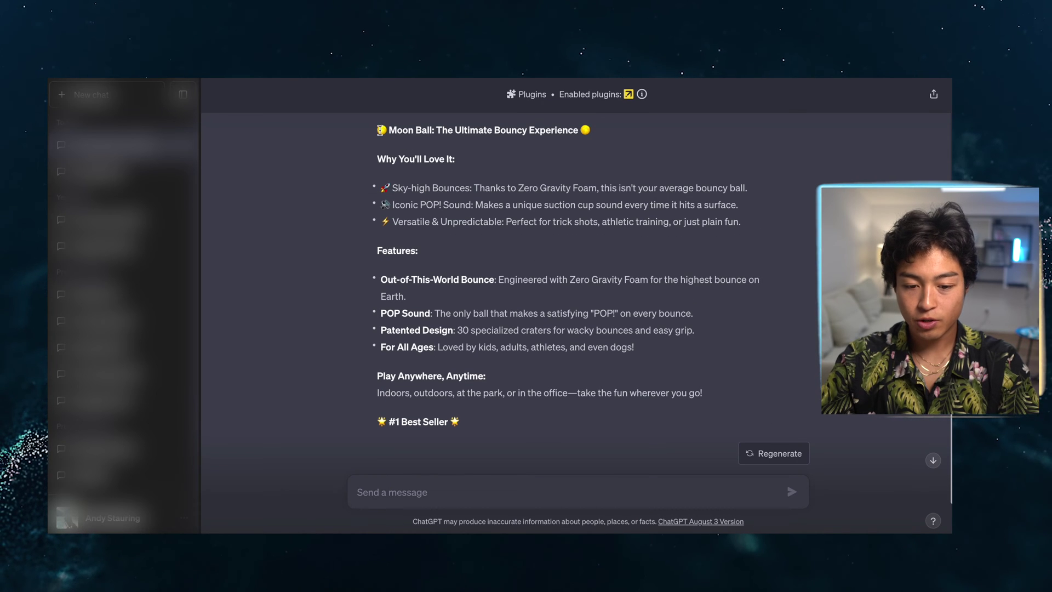
left_click_drag(379, 130, 484, 425)
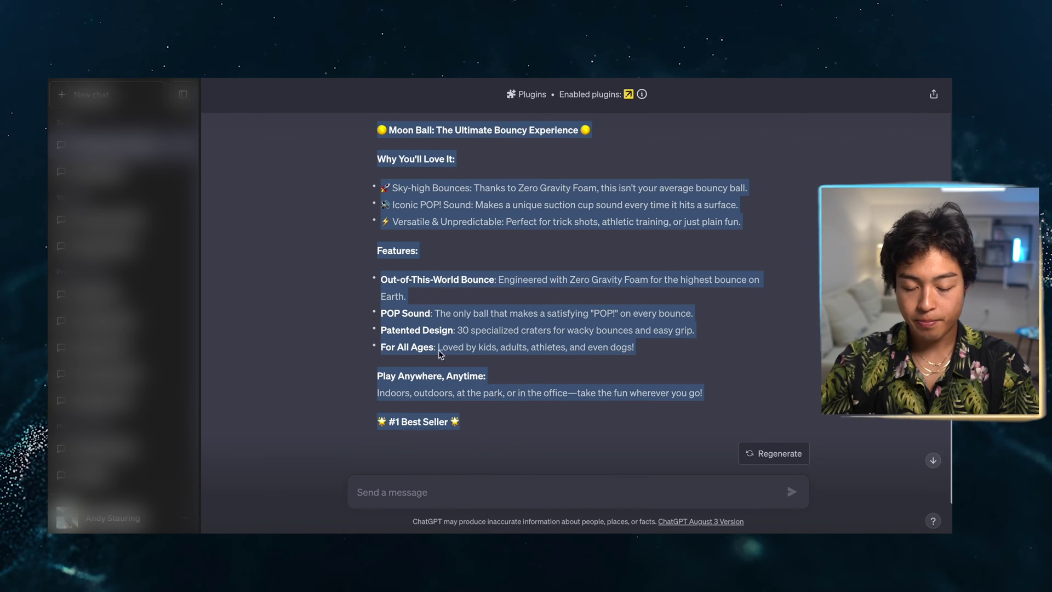
Select the words 'Meet Orbix' in the pasted Shopify description heading
scroll(520, 301, "down", 1)
scroll(521, 301, "down", 1)
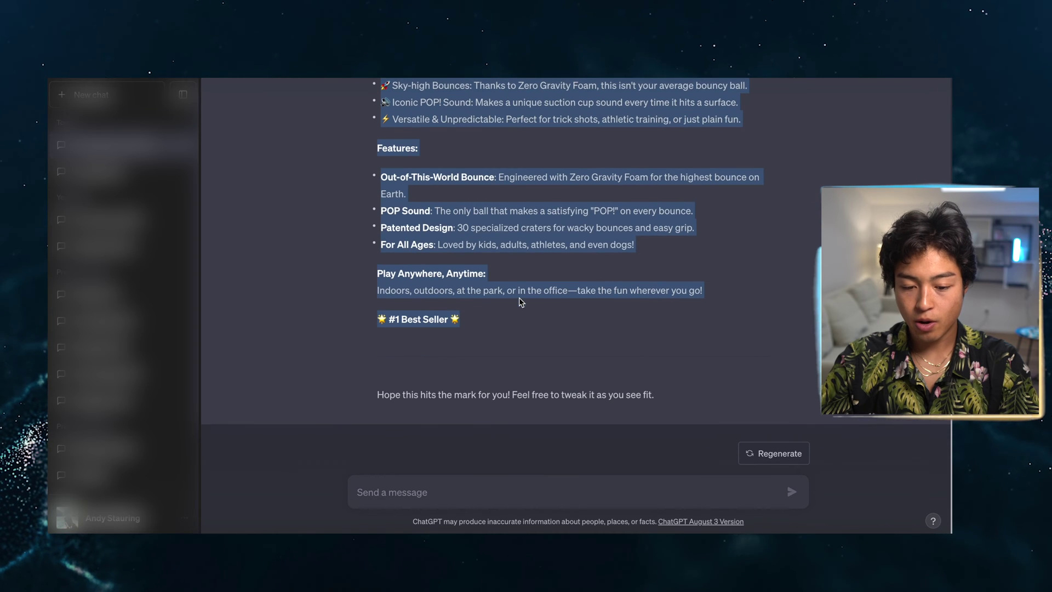
scroll(595, 285, "up", 2)
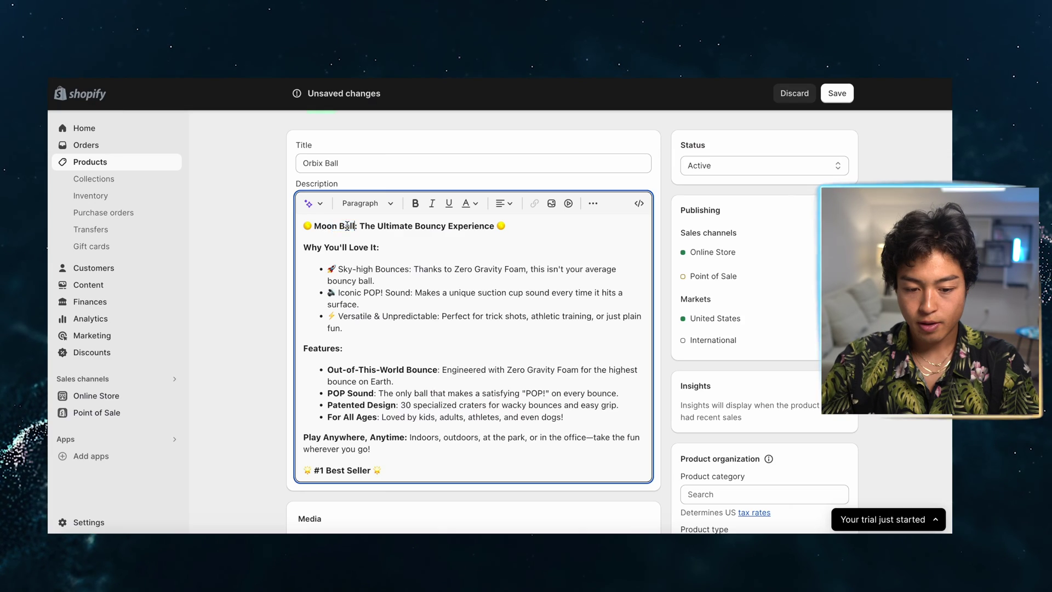
left_click_drag(314, 225, 355, 226)
Replace 'Meet Orbix' with 'Orbix Ball' in the heading and review the description
type("O")
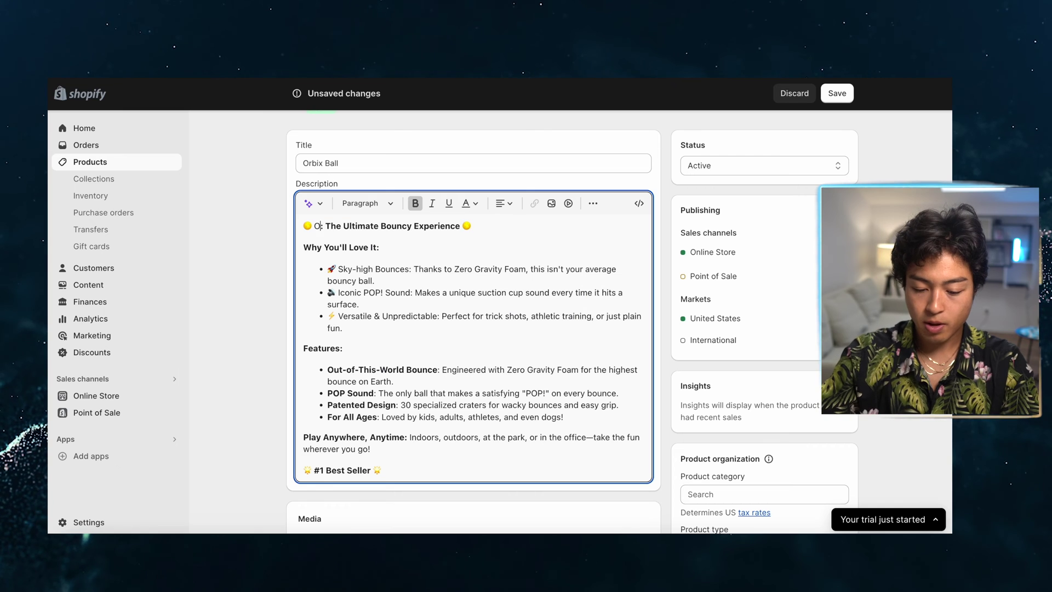
type("rbix Ball")
scroll(369, 227, "down", 3)
scroll(368, 227, "up", 1)
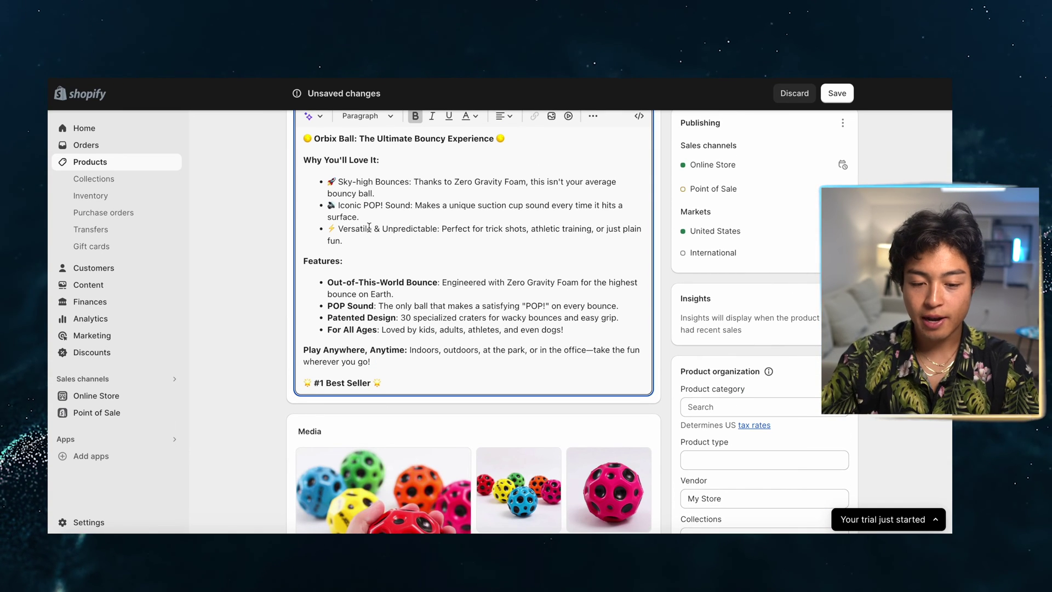
scroll(392, 263, "up", 1)
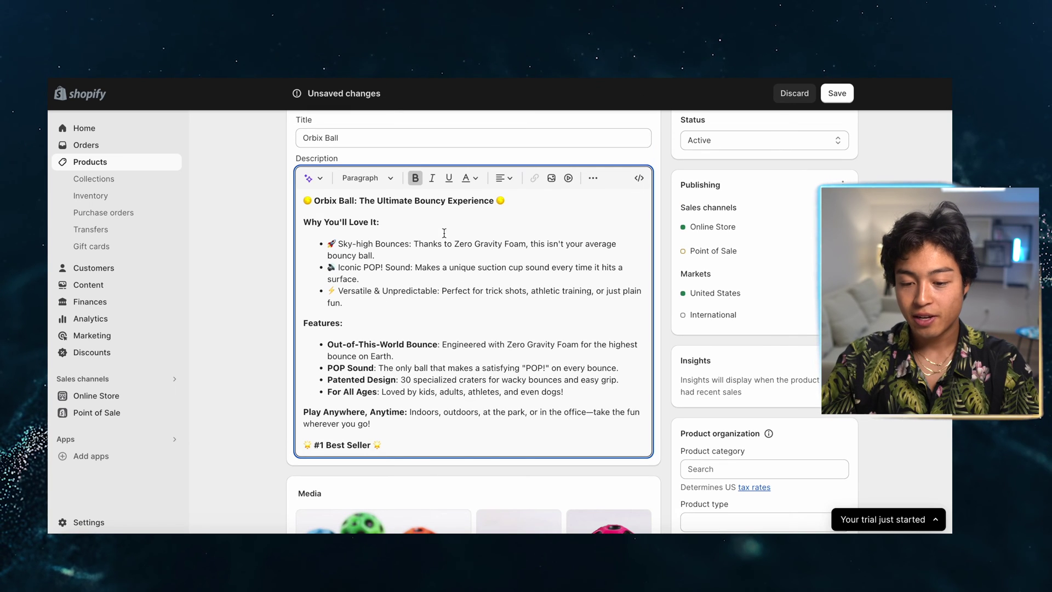
scroll(535, 317, "down", 1)
scroll(537, 313, "down", 5)
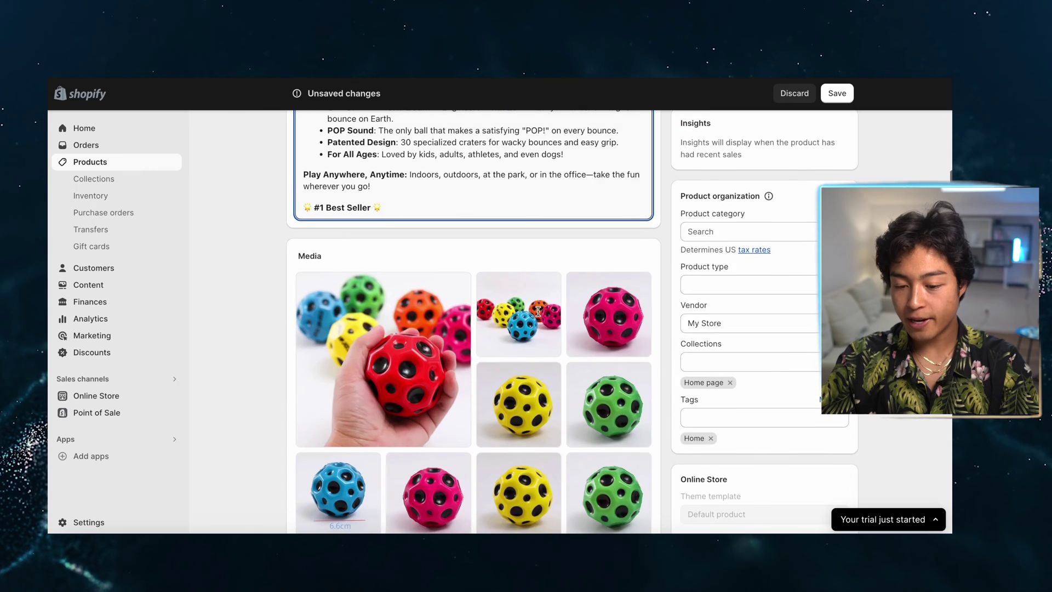
scroll(540, 317, "up", 1)
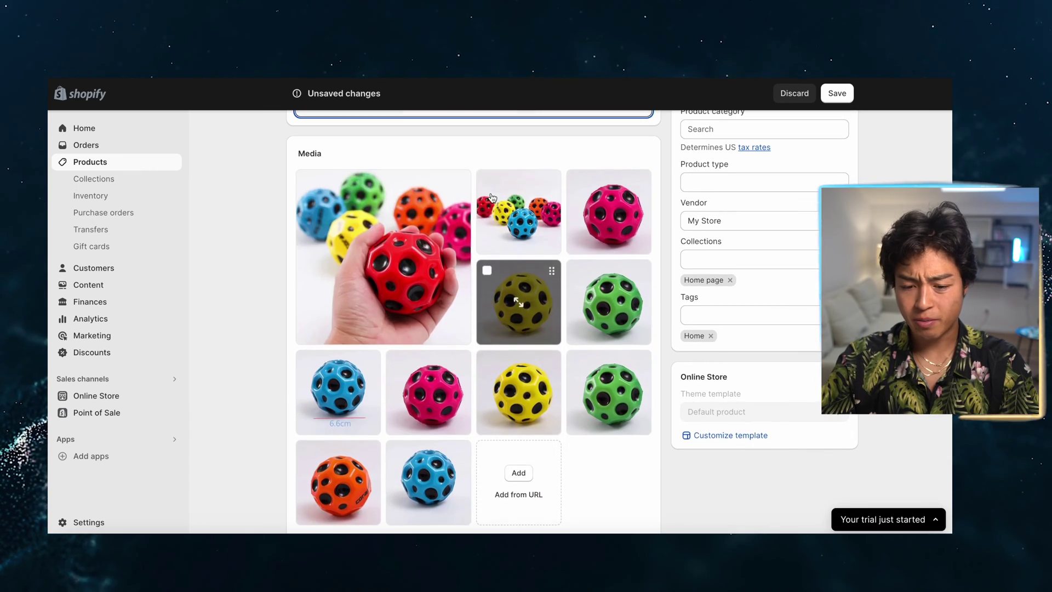
scroll(502, 257, "up", 3)
Set the Rose variant's price to 10.99 in the Variants table
scroll(502, 257, "up", 3)
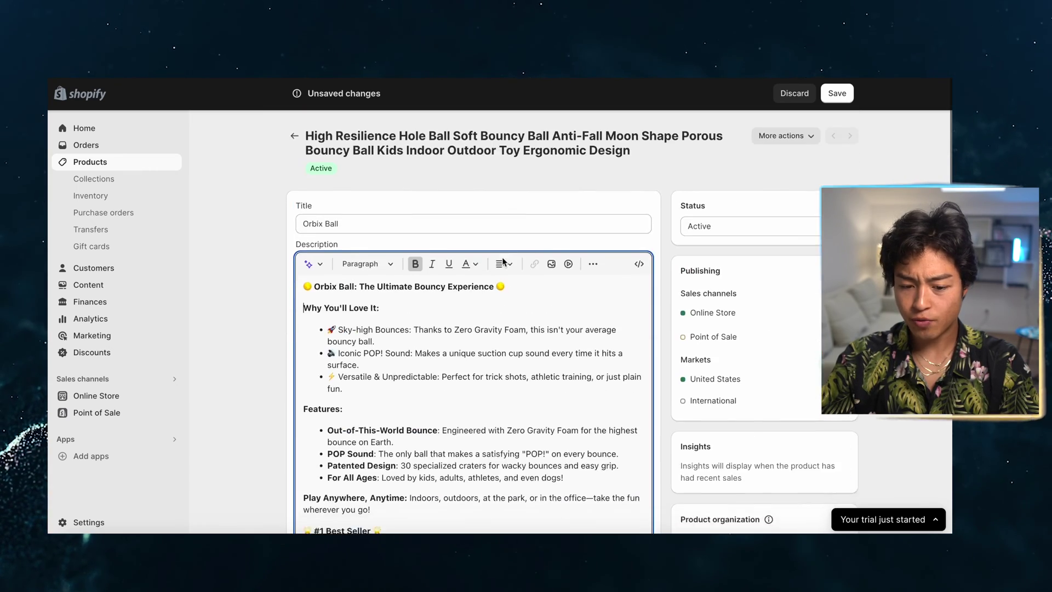
scroll(502, 257, "down", 4)
scroll(502, 258, "down", 10)
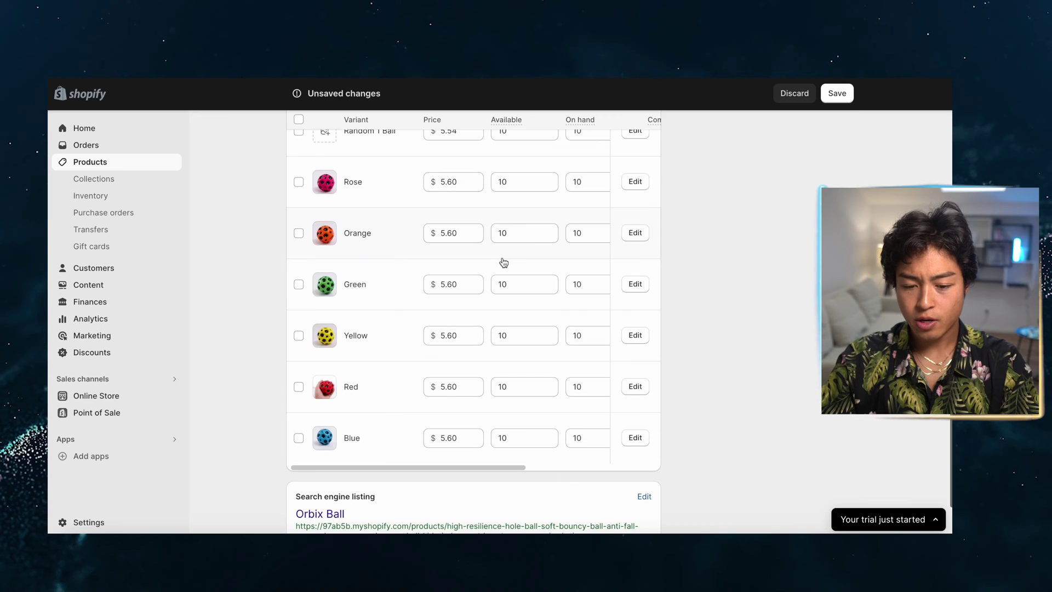
scroll(367, 266, "up", 2)
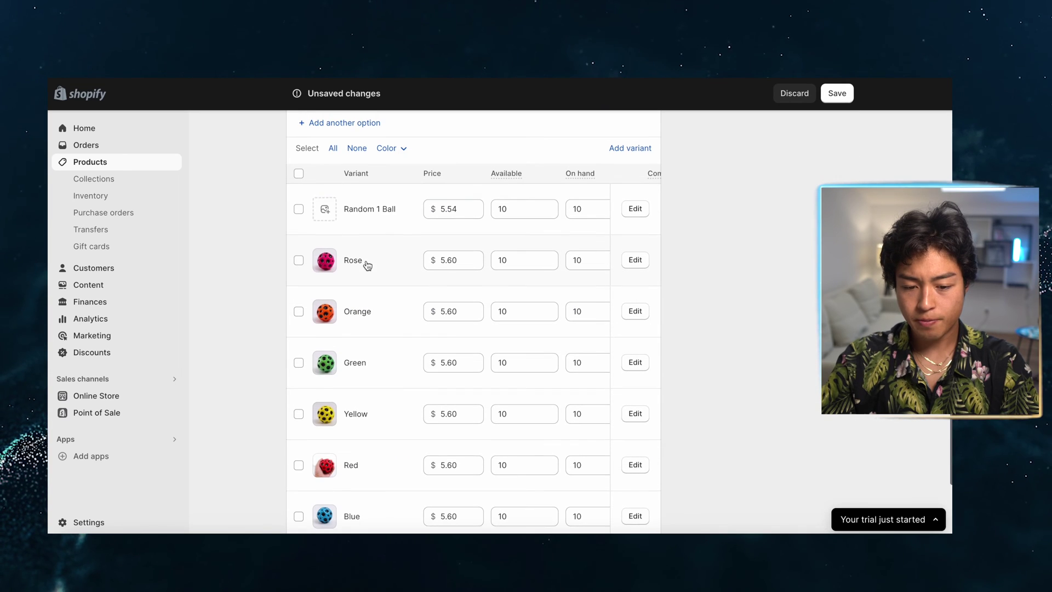
scroll(446, 333, "down", 1)
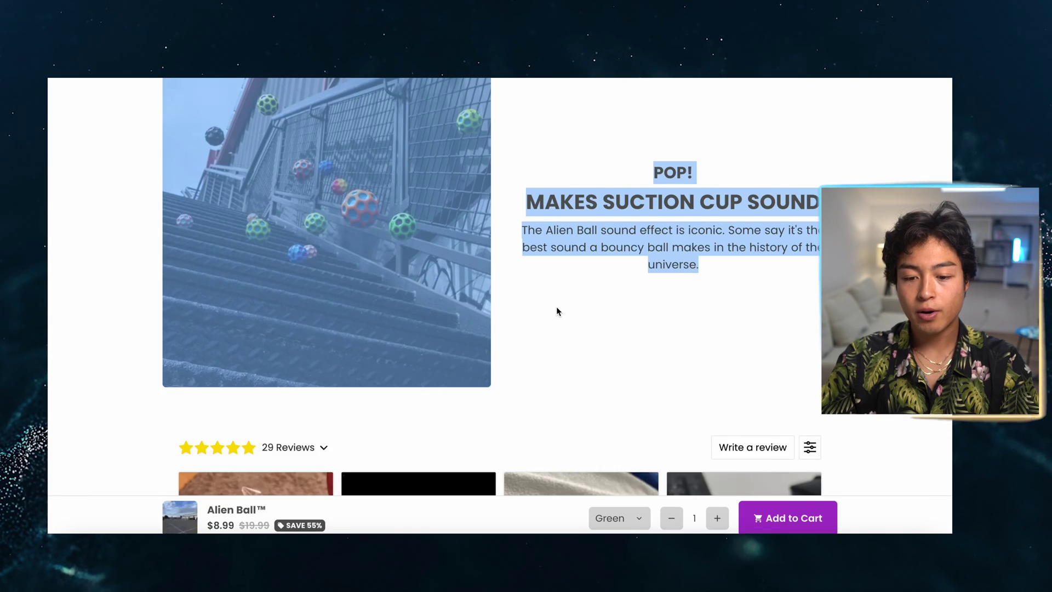
scroll(557, 304, "up", 15)
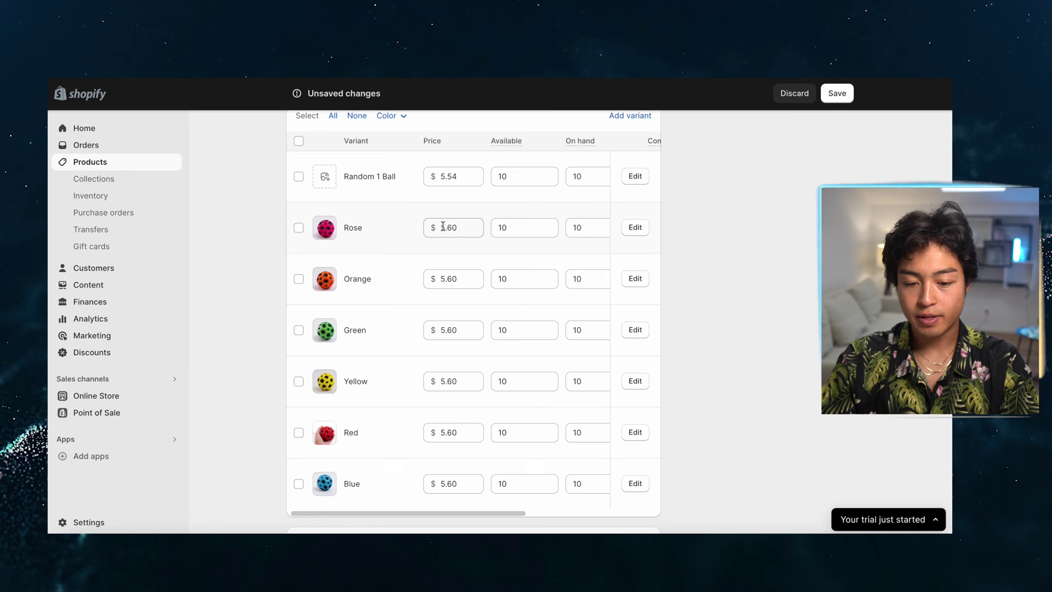
double_click(443, 226)
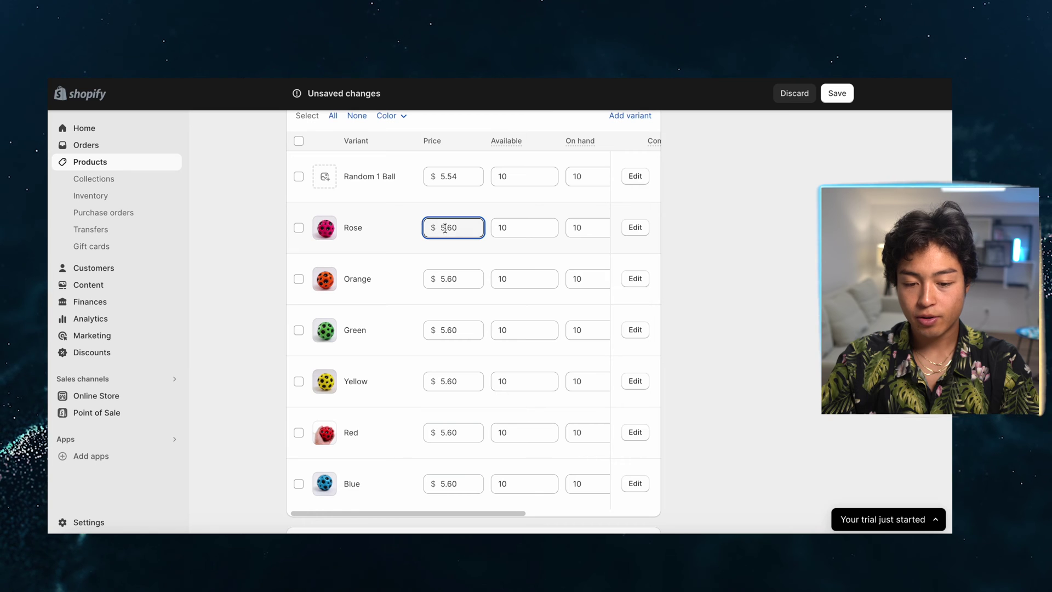
type("10.99")
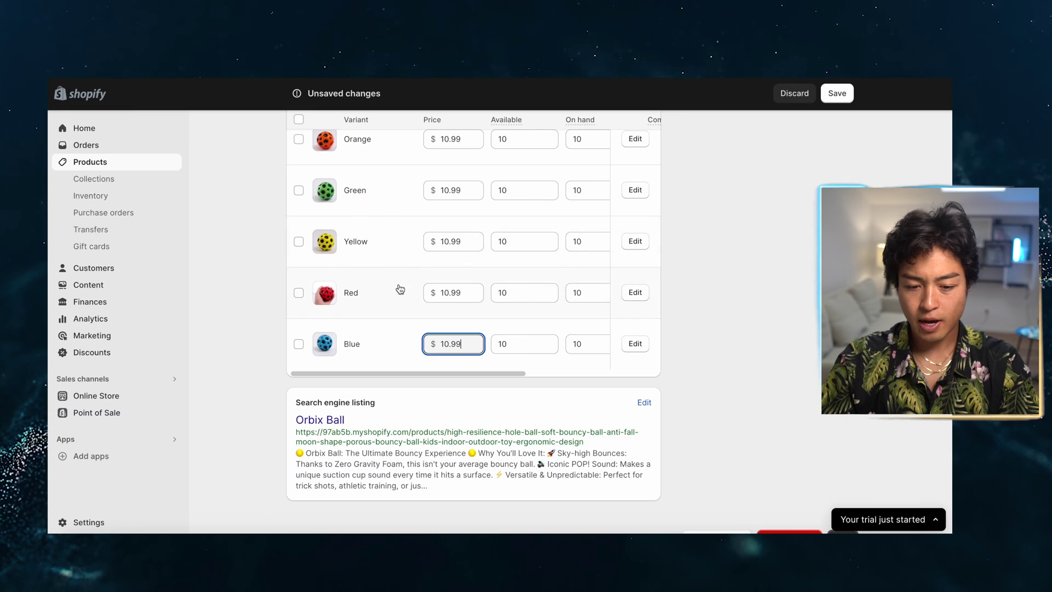
scroll(400, 289, "up", 3)
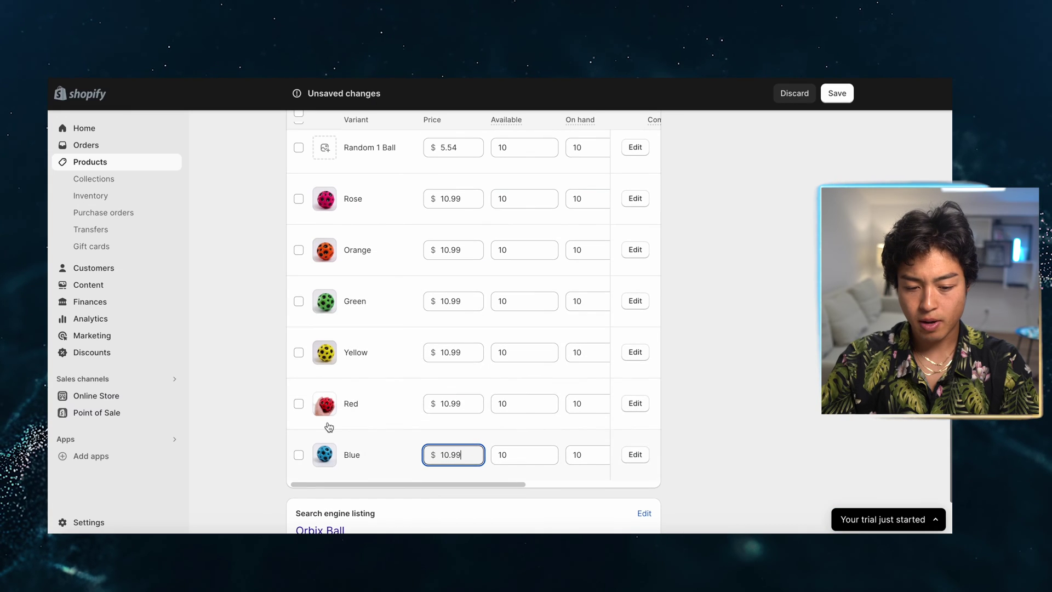
scroll(339, 203, "up", 1)
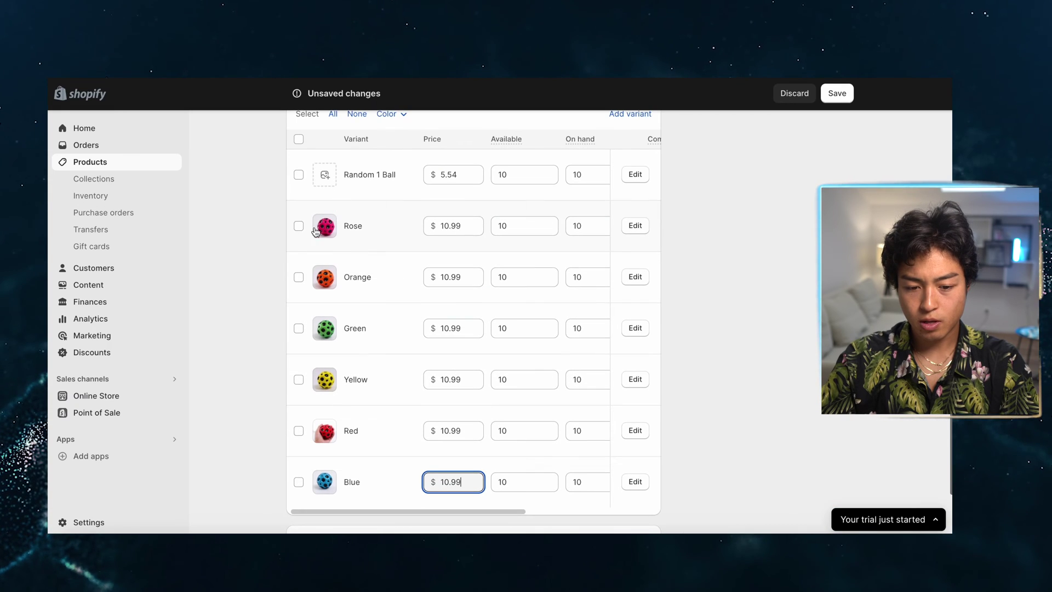
Delete the Rose and Orange variants from the ball product
left_click(299, 225)
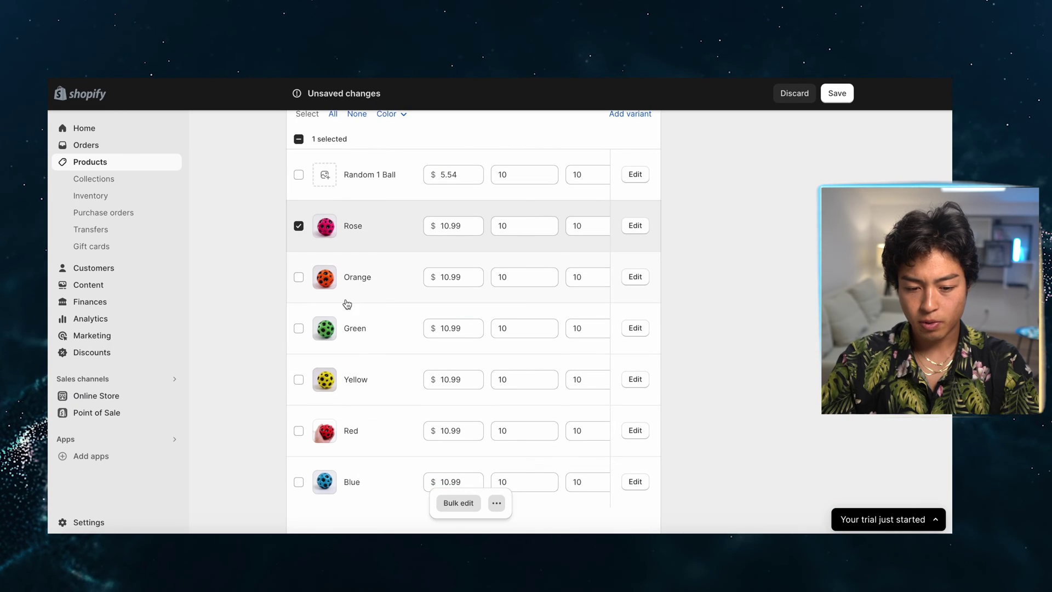
left_click(299, 278)
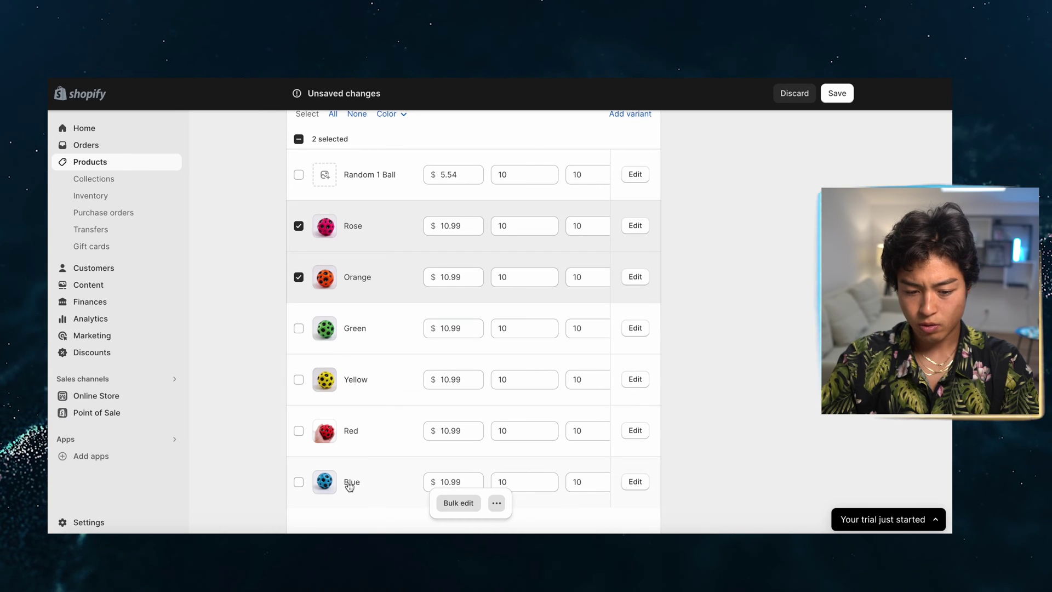
scroll(661, 251, "up", 2)
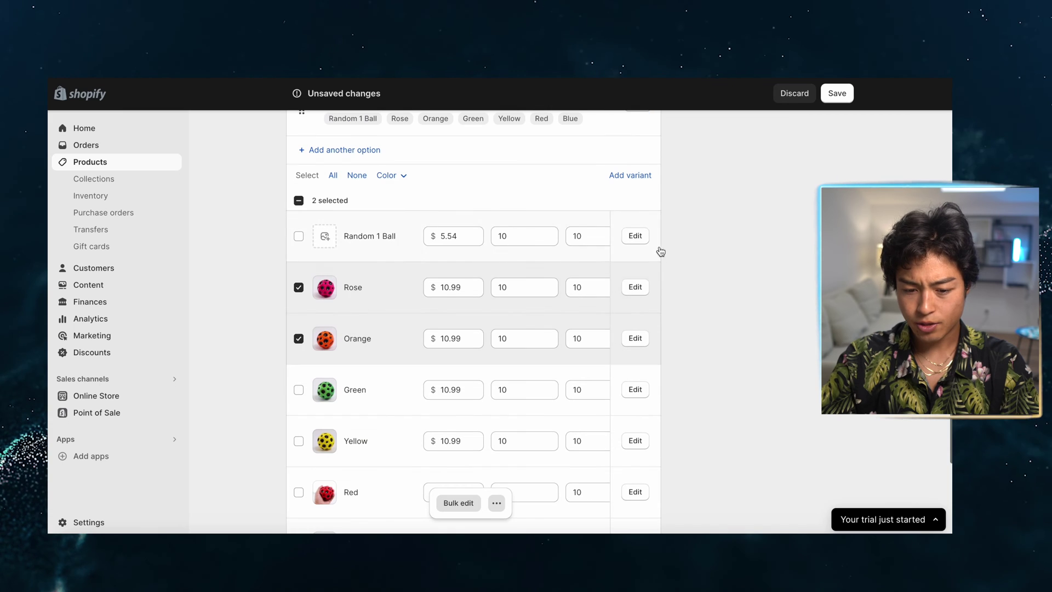
left_click(496, 503)
left_click(438, 433)
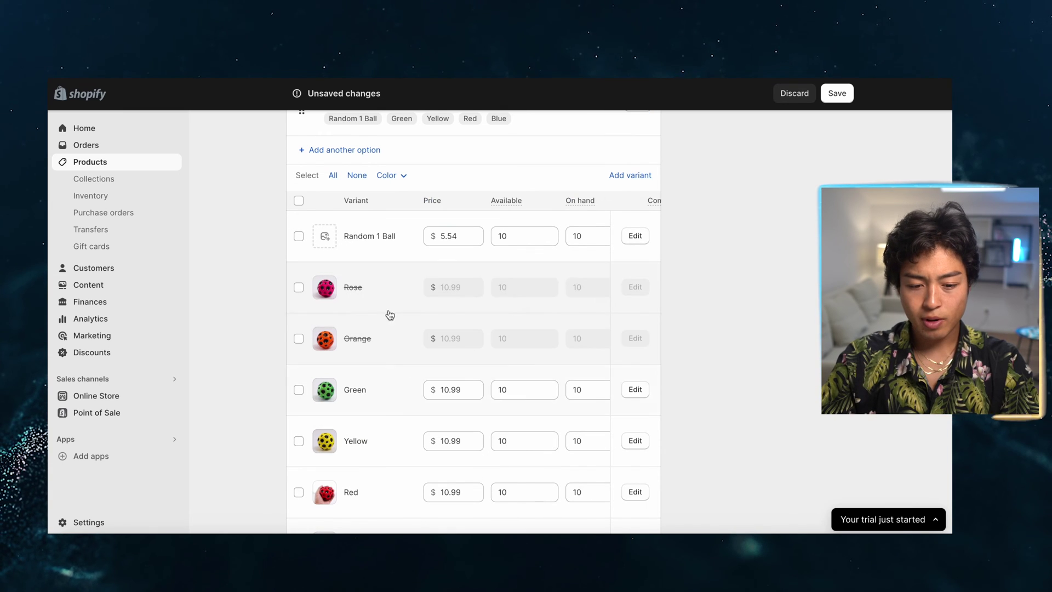
Save the product, confirming the variant deletion in the warning dialog
scroll(500, 392, "down", 3)
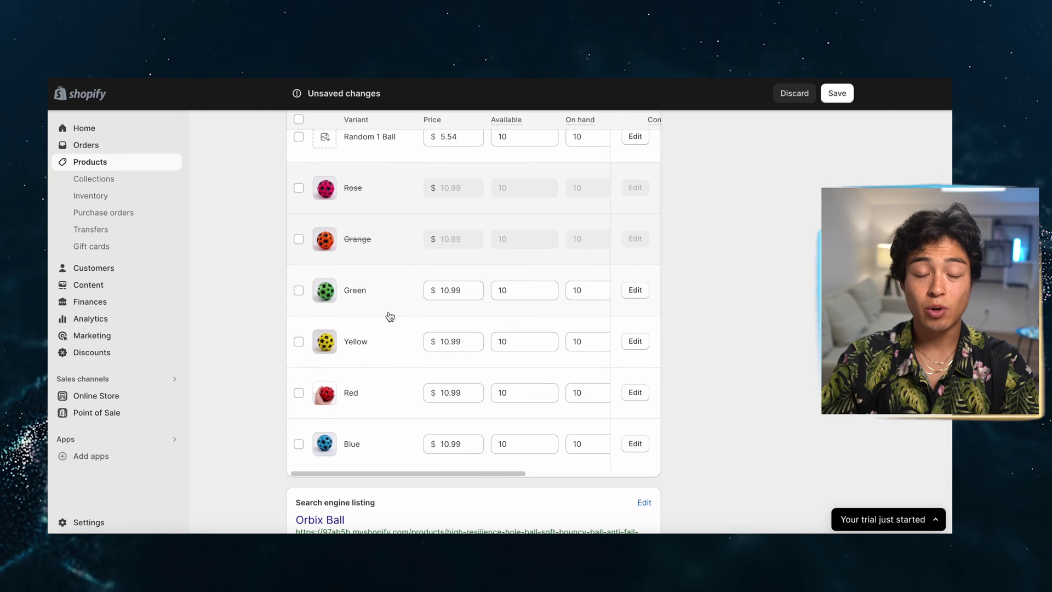
scroll(390, 355, "up", 5)
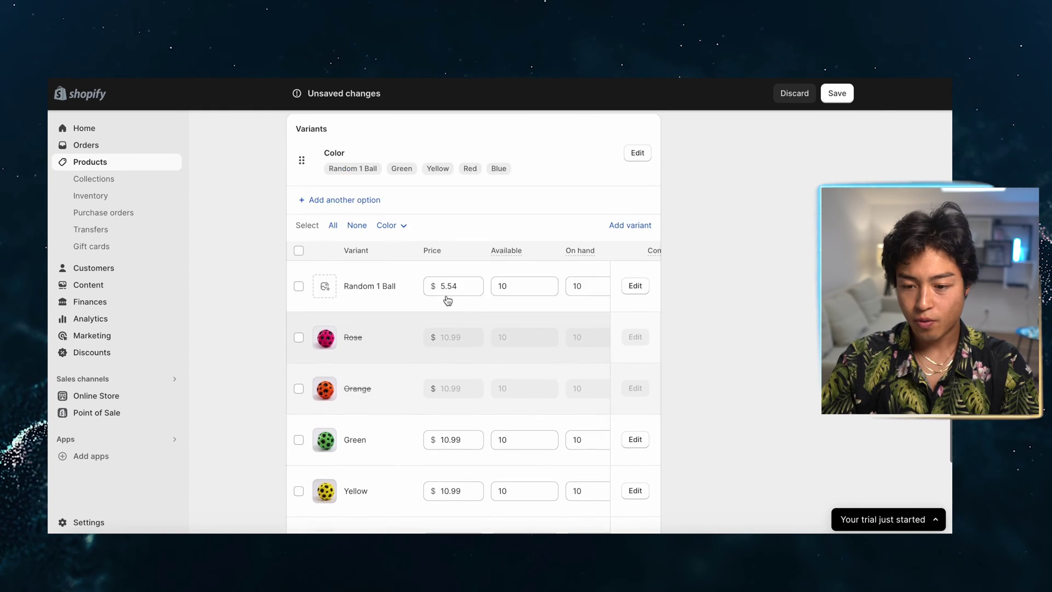
scroll(448, 300, "up", 4)
left_click(838, 94)
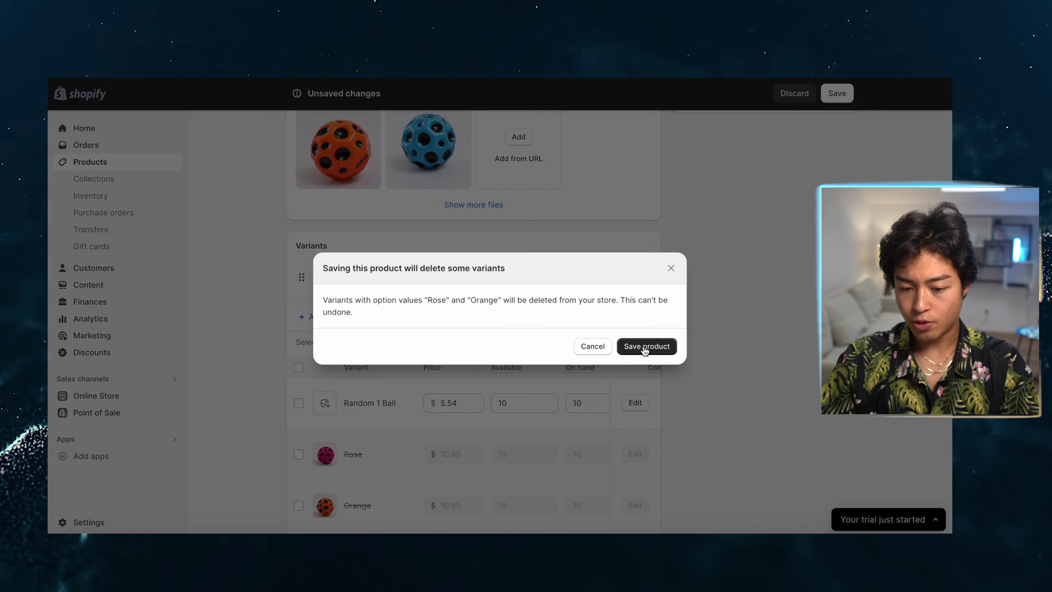
left_click(645, 347)
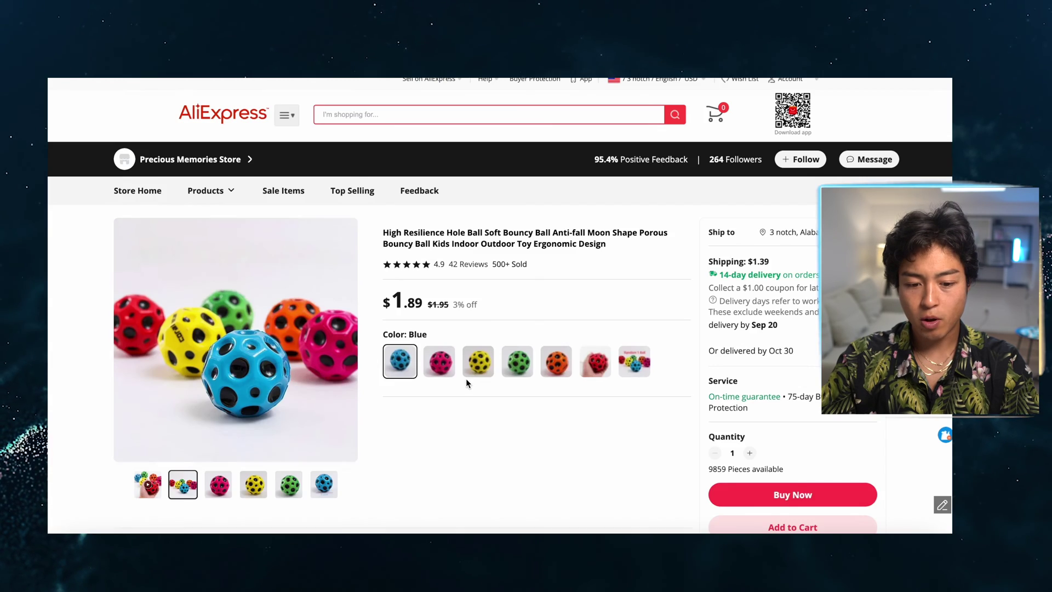
scroll(465, 381, "down", 3)
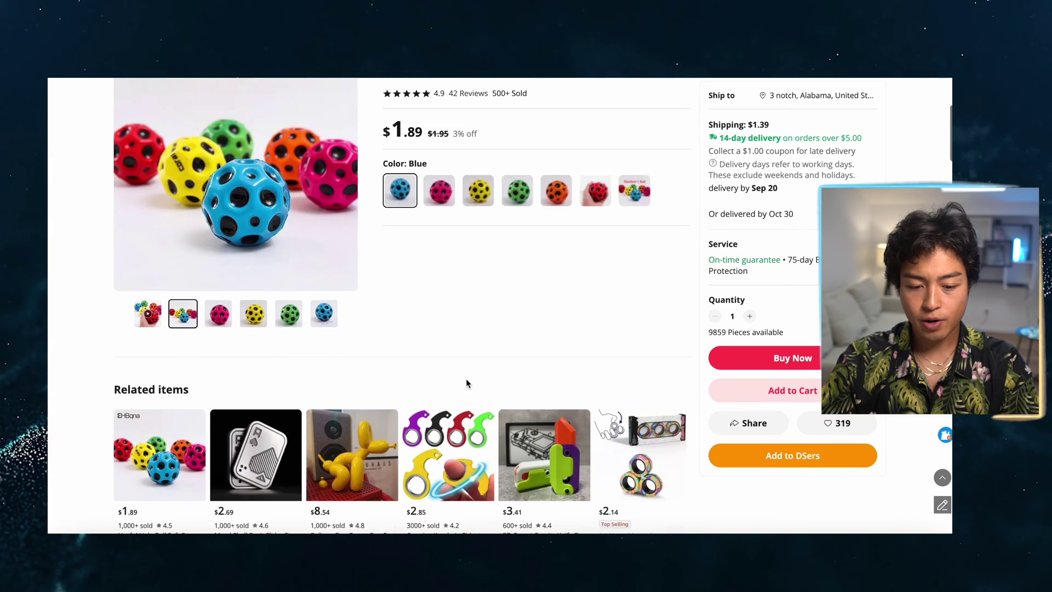
Scroll through the AliExpress moon-ball listing and competitor pages to compare them
scroll(466, 382, "down", 15)
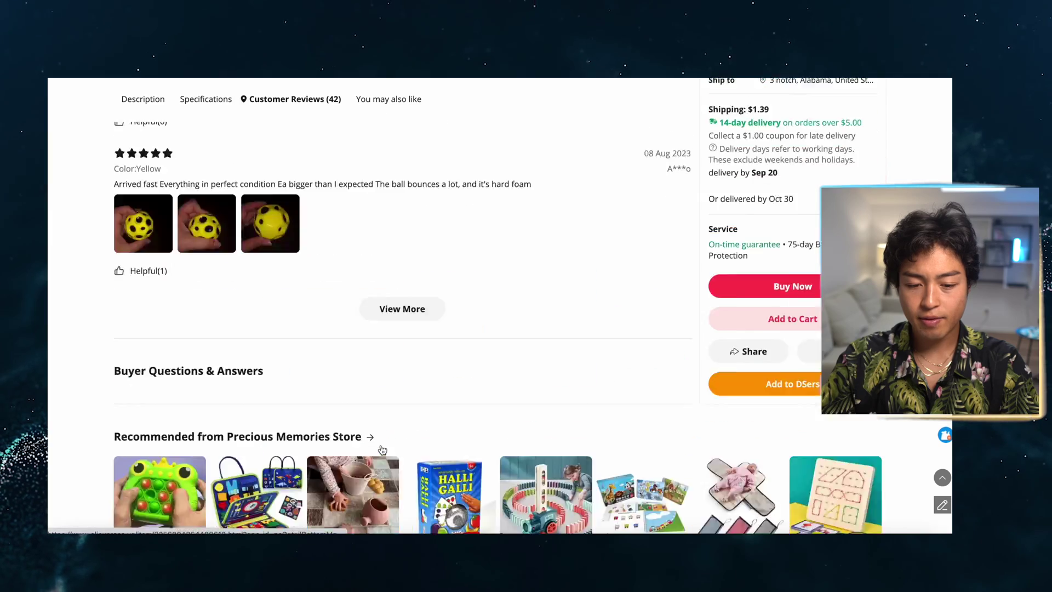
scroll(382, 449, "up", 20)
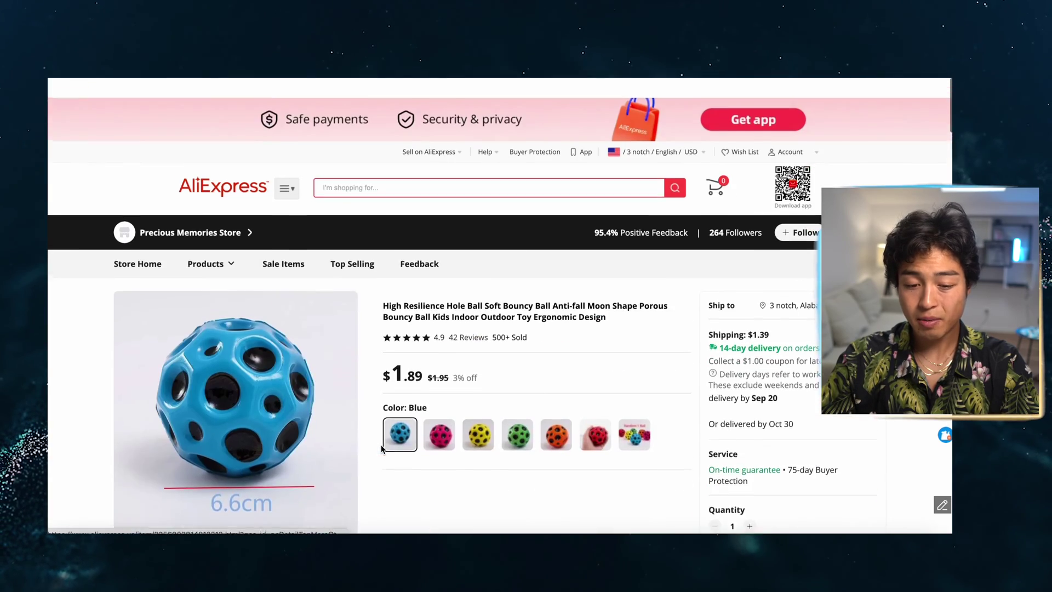
scroll(382, 448, "down", 1)
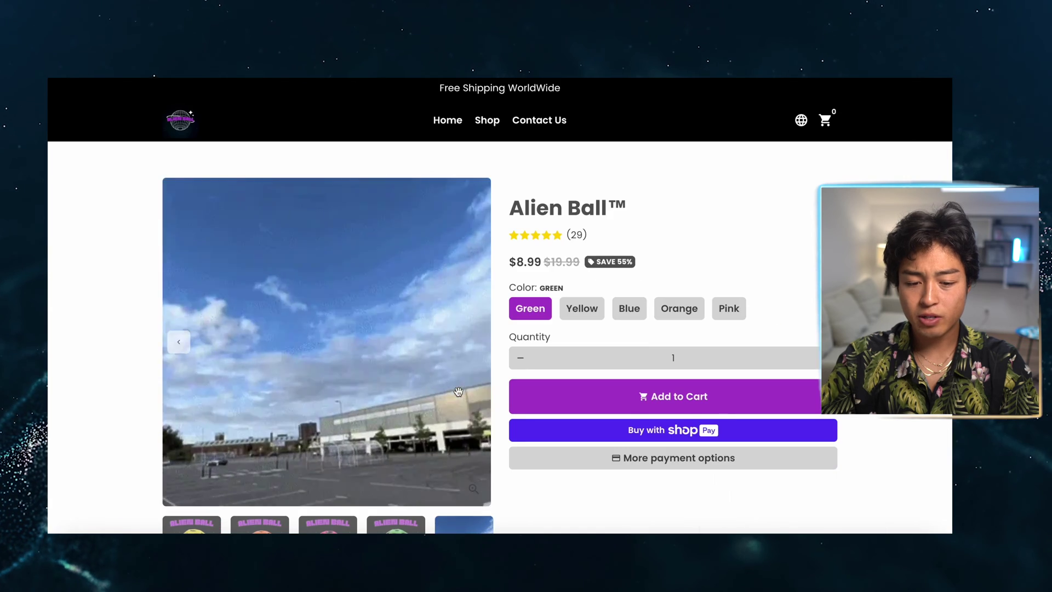
scroll(458, 390, "down", 10)
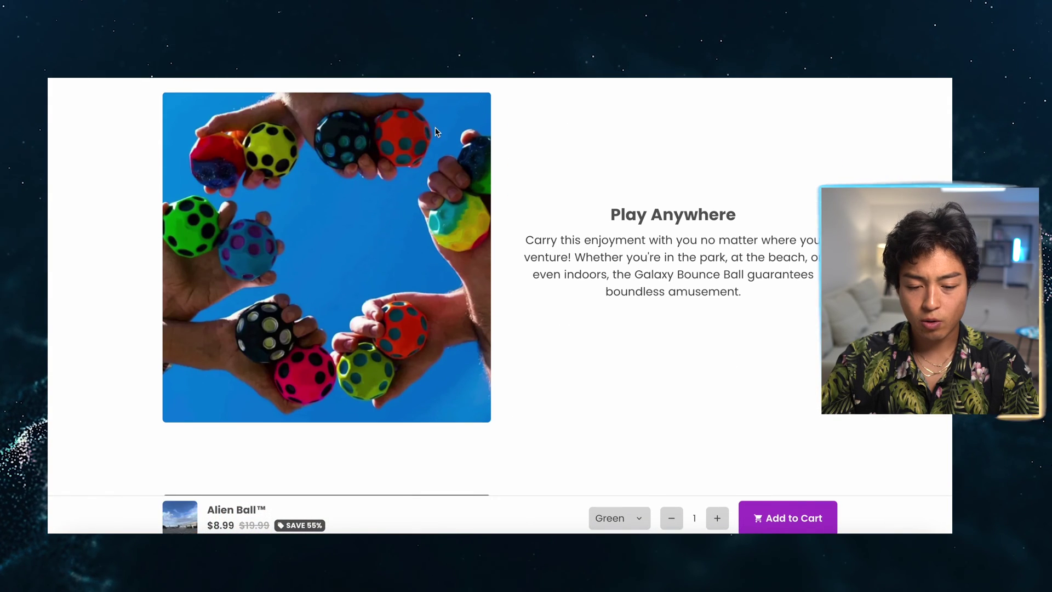
scroll(370, 192, "down", 7)
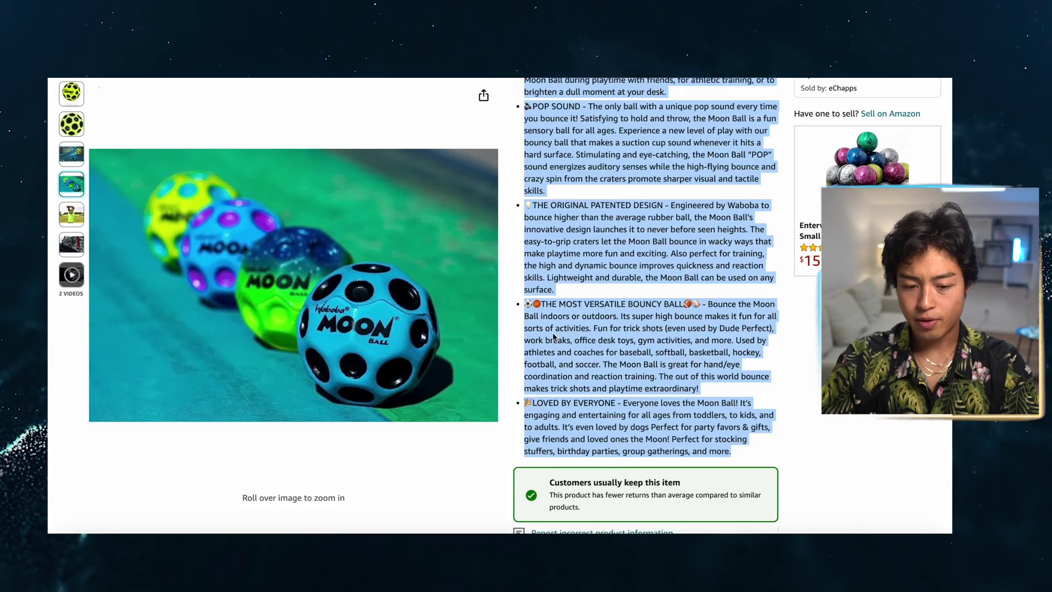
scroll(395, 255, "down", 5)
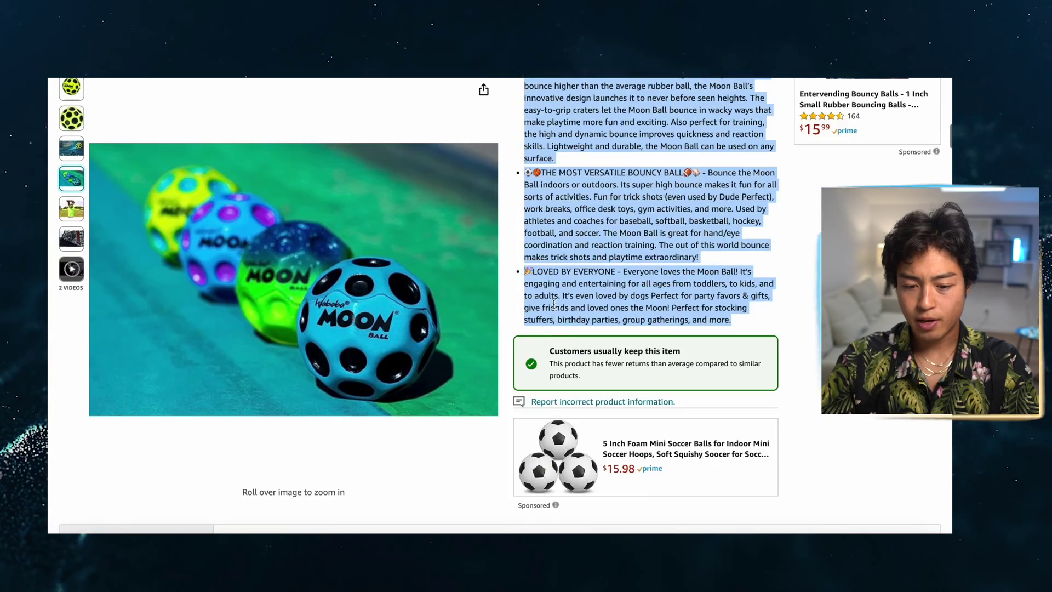
scroll(481, 326, "down", 20)
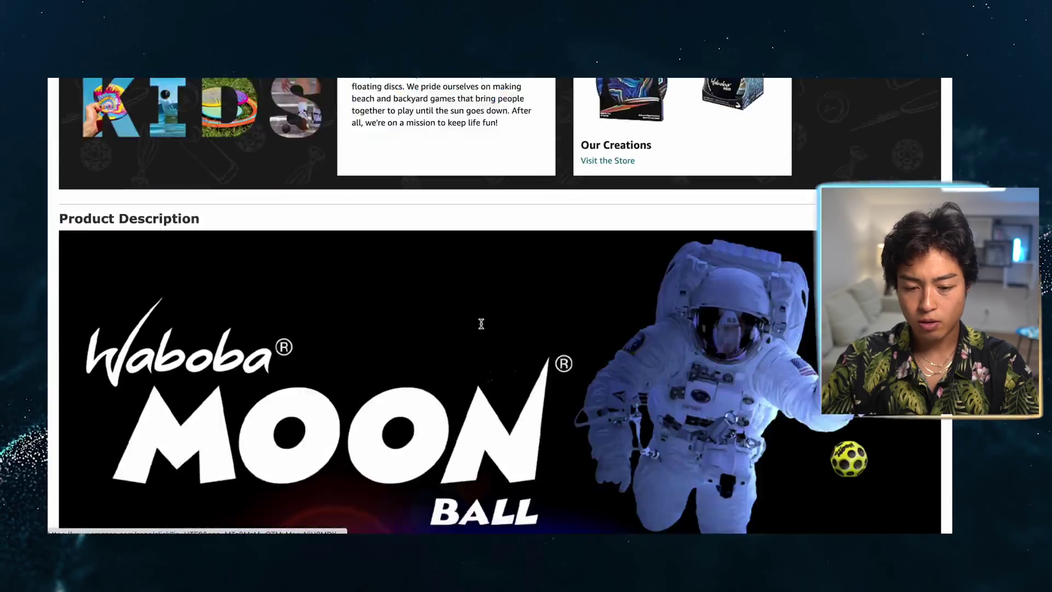
scroll(482, 328, "down", 20)
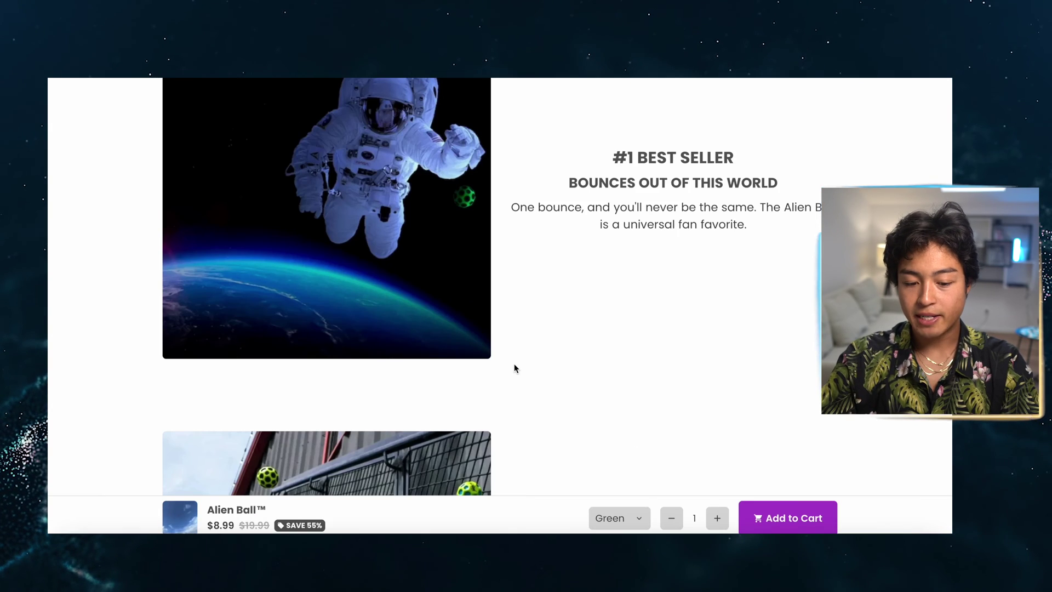
scroll(514, 368, "down", 6)
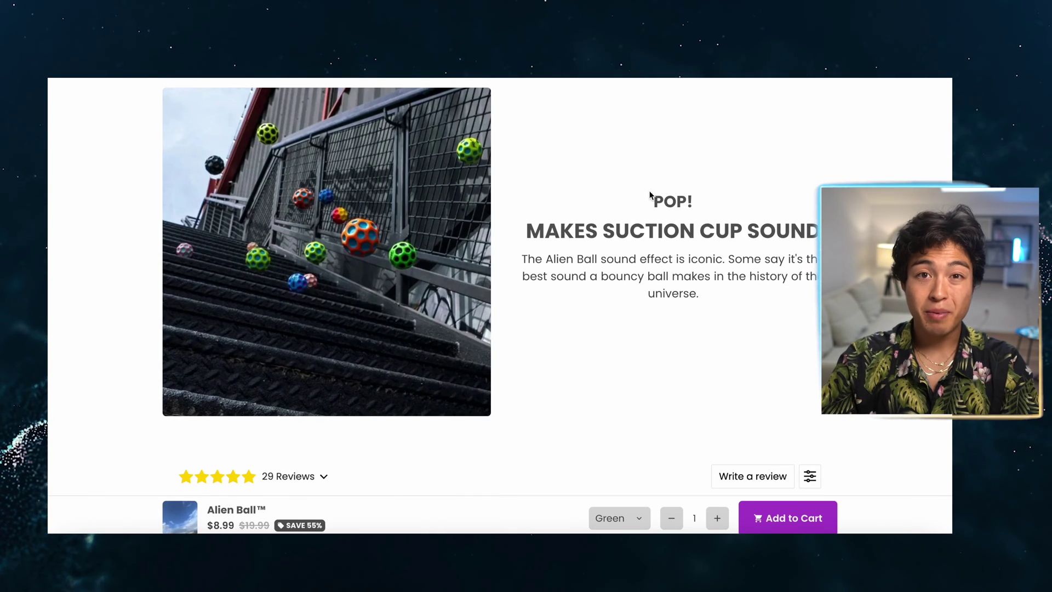
scroll(706, 304, "up", 4)
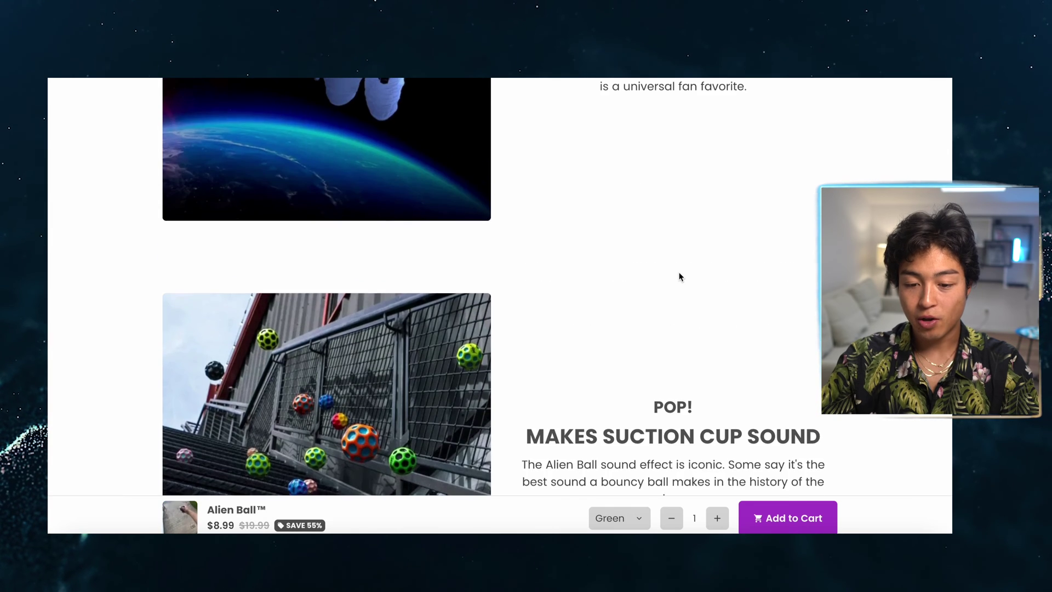
scroll(680, 277, "up", 4)
left_click_drag(751, 312, 568, 224)
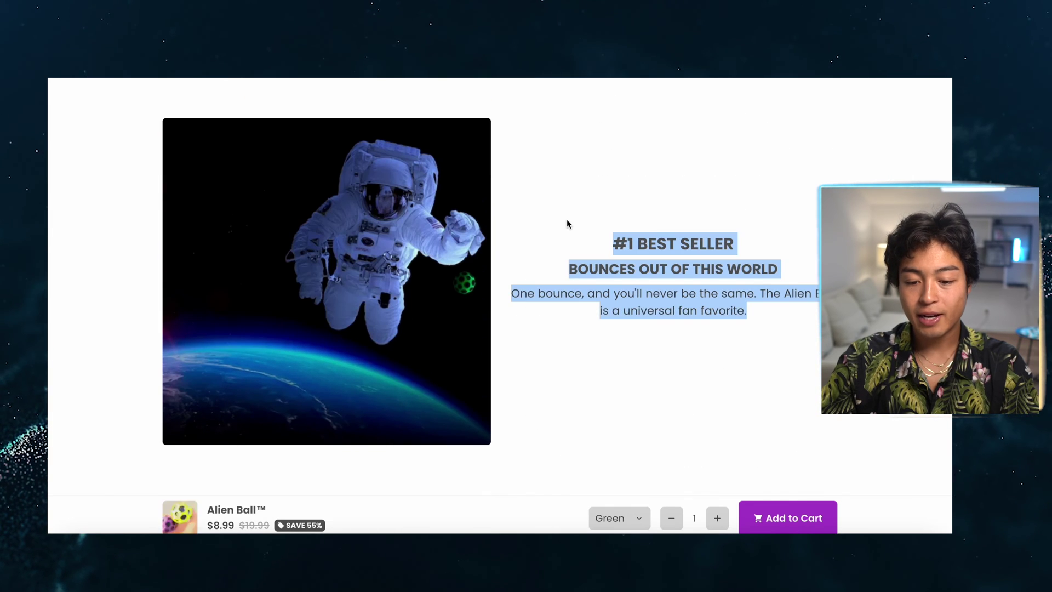
left_click(659, 280)
scroll(664, 244, "up", 10)
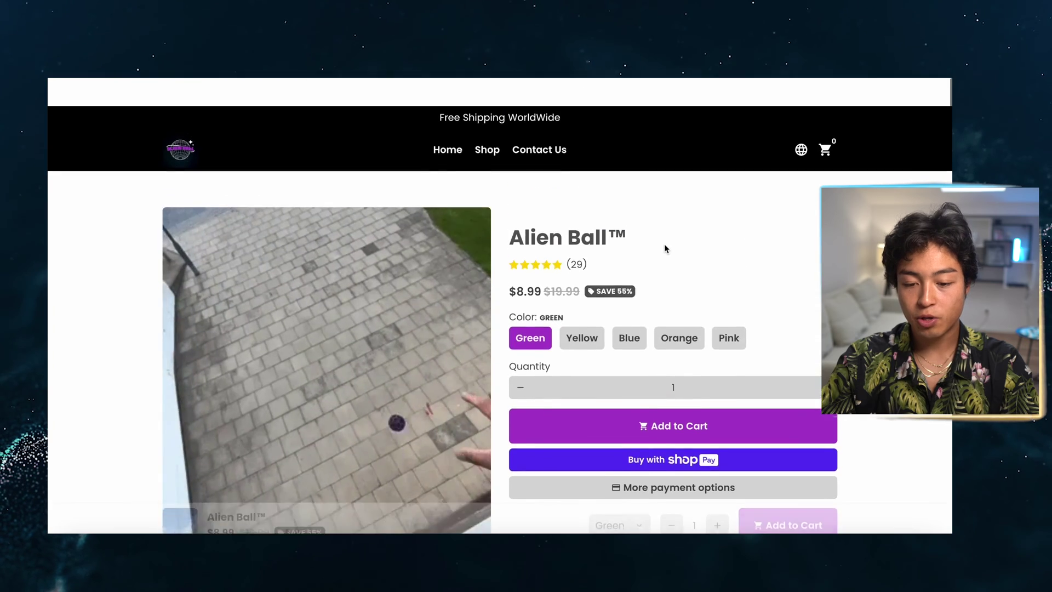
scroll(664, 245, "down", 7)
scroll(665, 244, "down", 5)
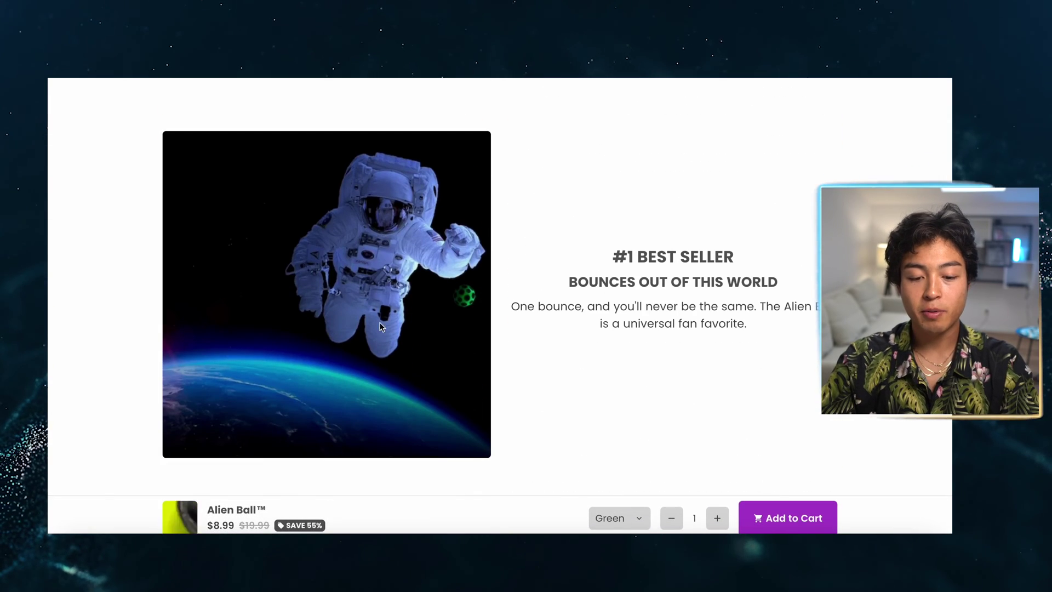
Append 'Pro' to the Shopify product title so it reads 'Orbix Ball Pro'
scroll(455, 203, "up", 1)
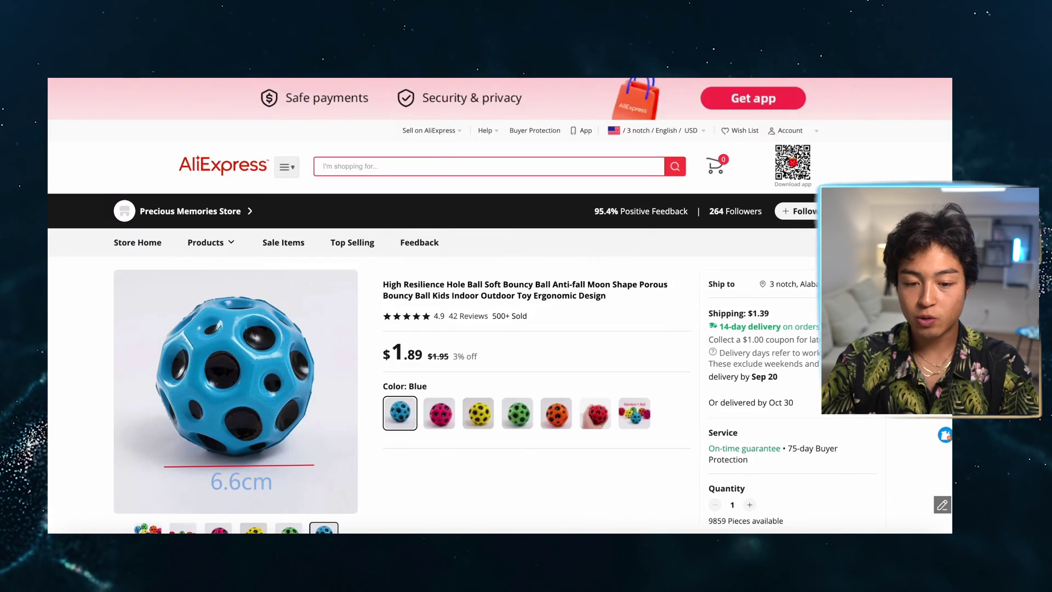
scroll(468, 299, "down", 5)
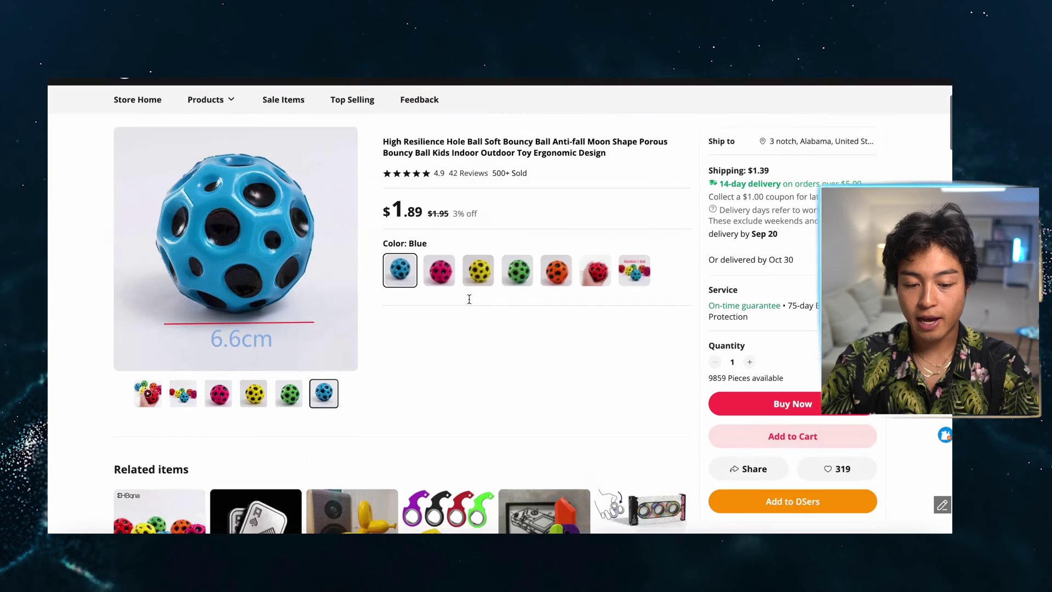
scroll(468, 298, "down", 6)
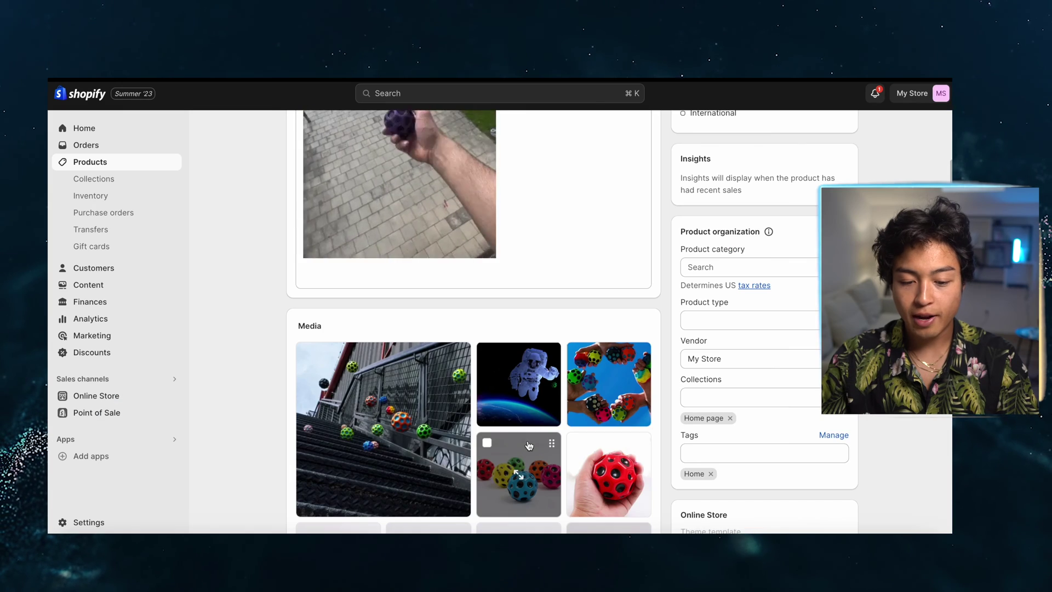
scroll(527, 468, "up", 3)
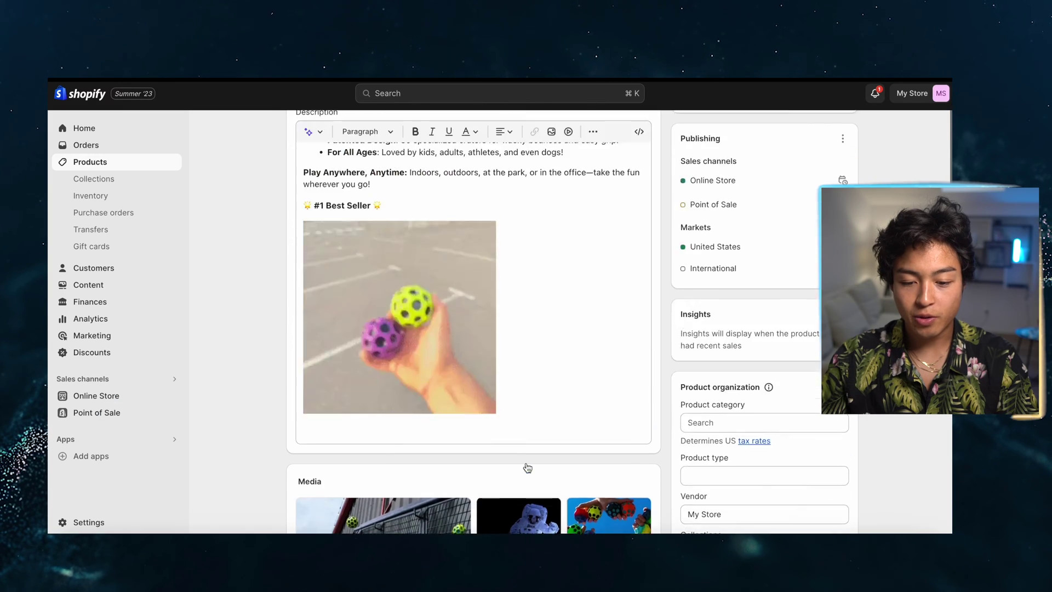
scroll(527, 468, "up", 5)
left_click(353, 187)
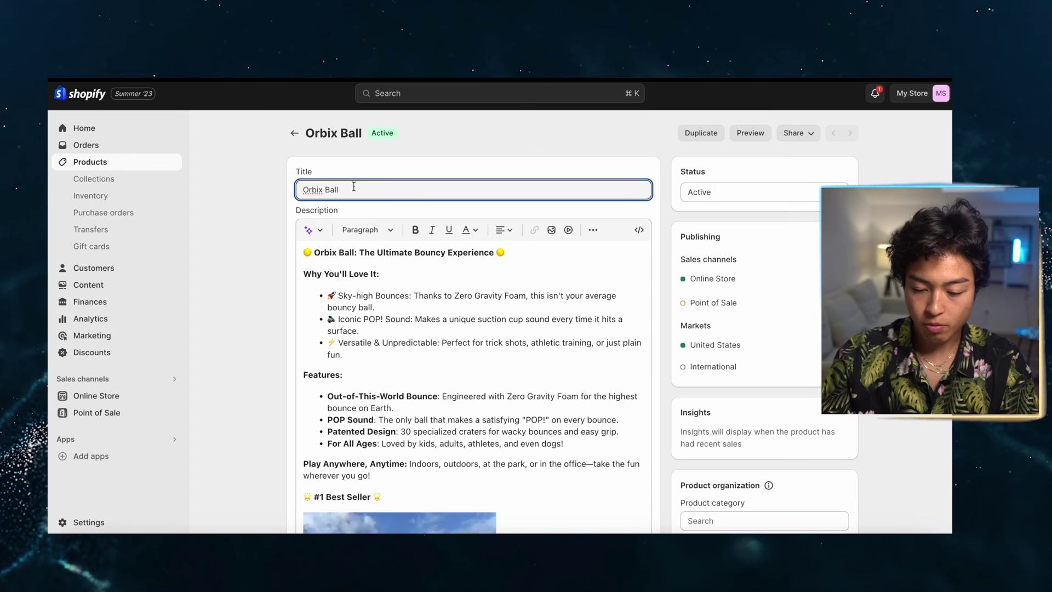
type("Pro")
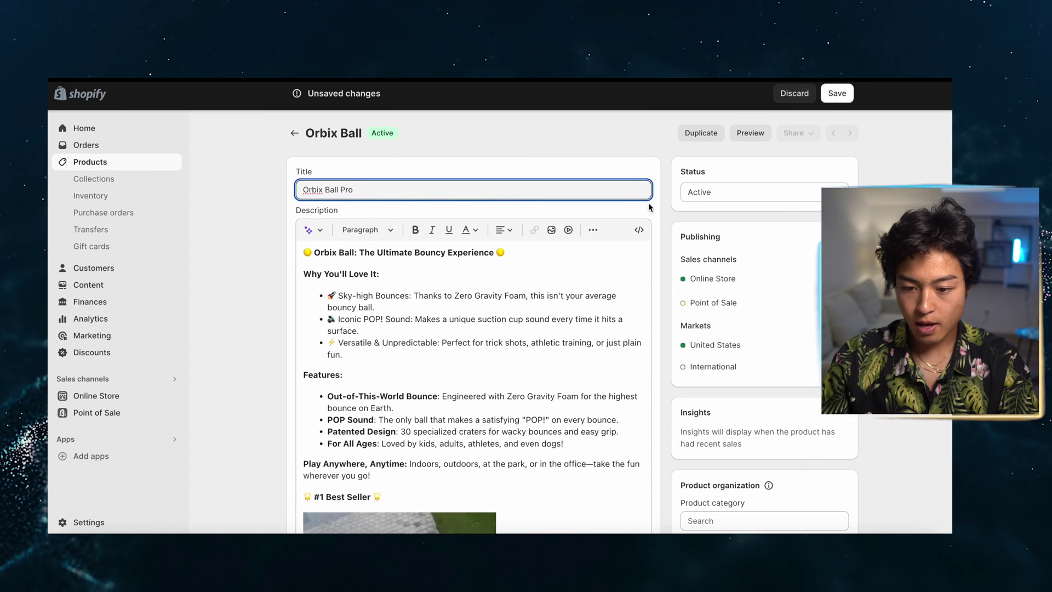
Save the renamed Orbix Ball Pro product and start a new Buy X get Y discount
left_click(837, 94)
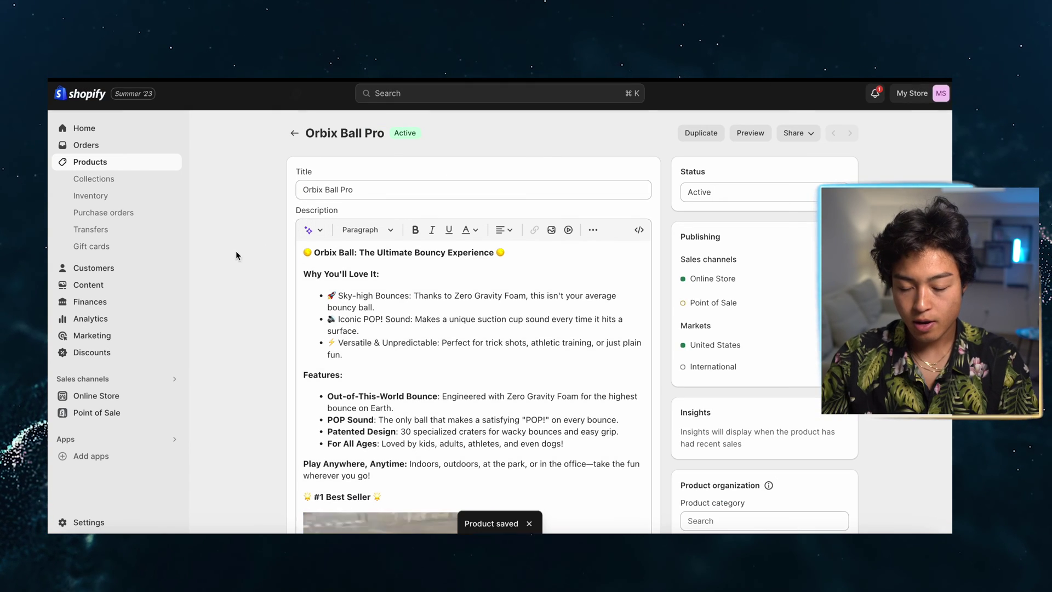
left_click(294, 133)
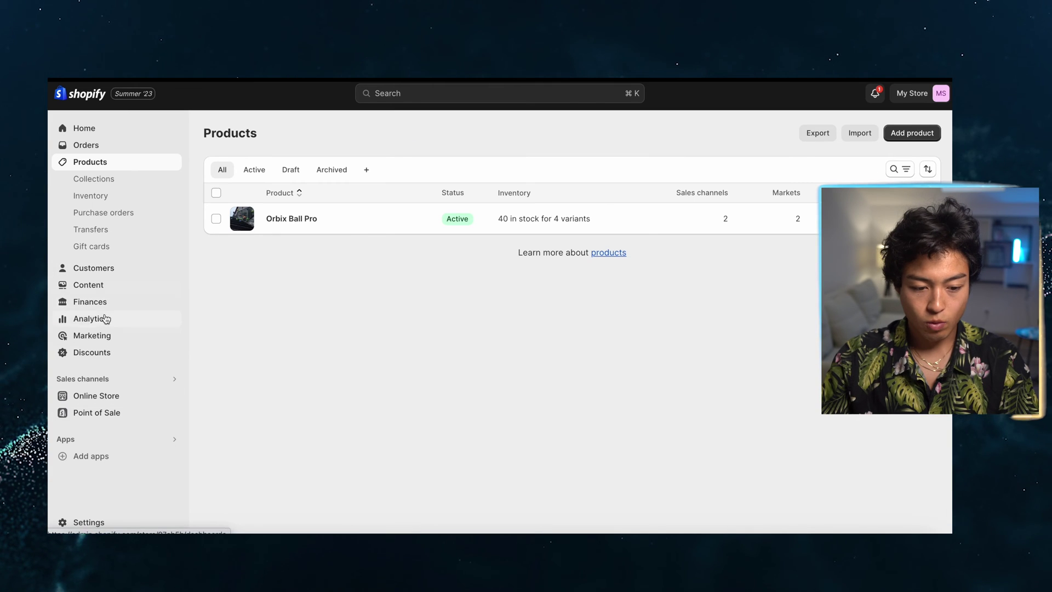
left_click(102, 354)
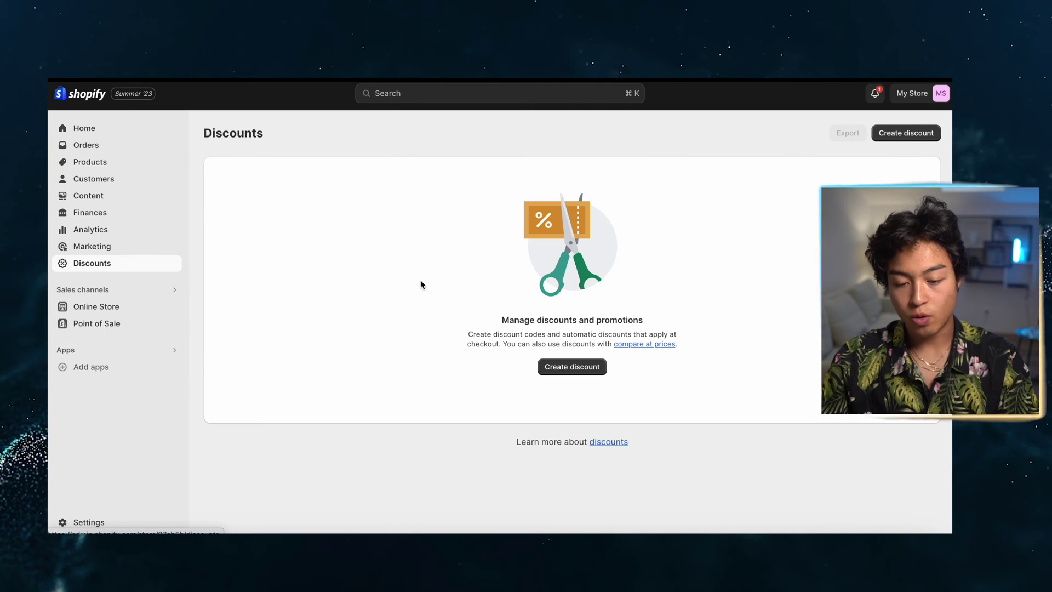
left_click(571, 365)
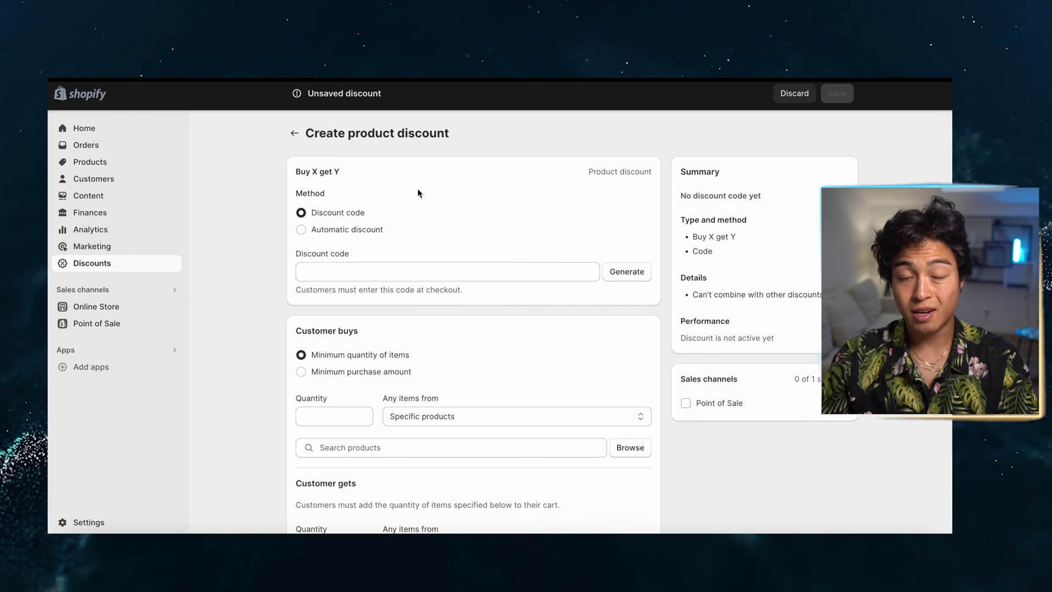
Enter the code 'BUY ONE GET ONE 50% OFF' and set the percentage off to 50
left_click(325, 267)
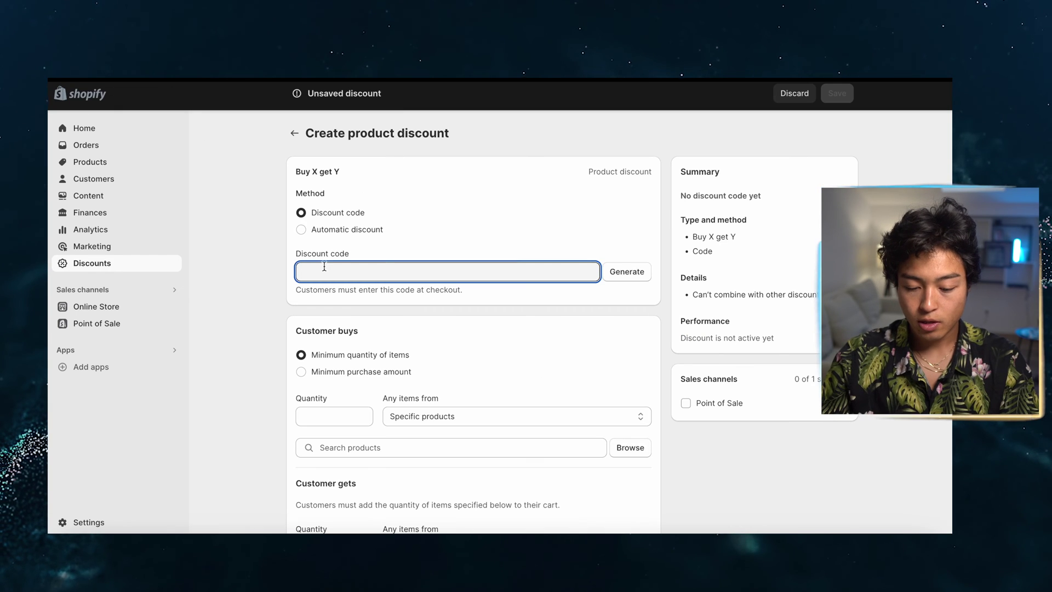
type("Buy")
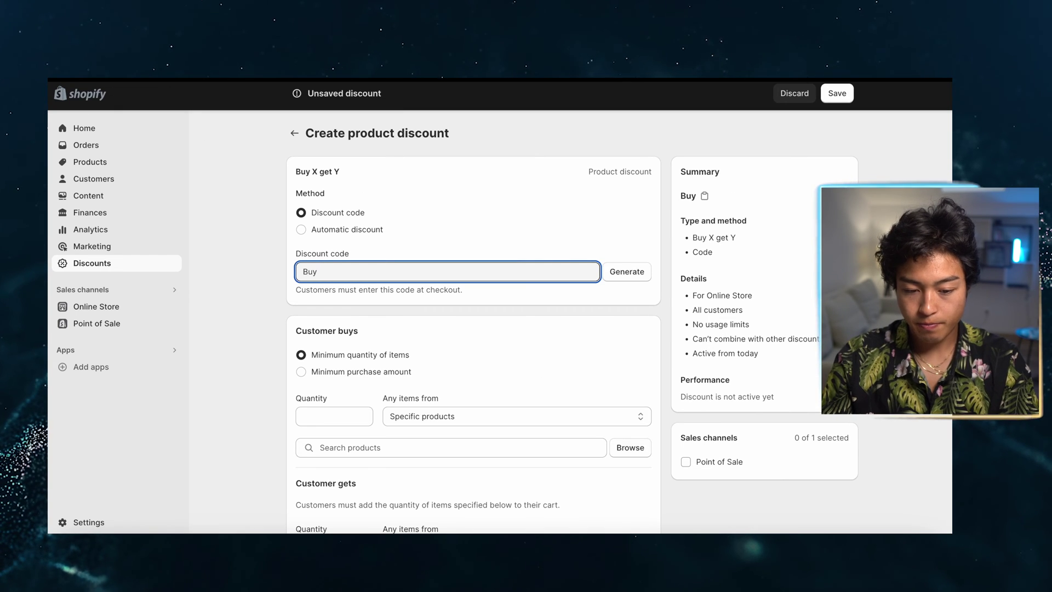
key("BackSpace")
key("BackSpace")
key("BackSpace")
type("UY ONE GET ONE 50% O")
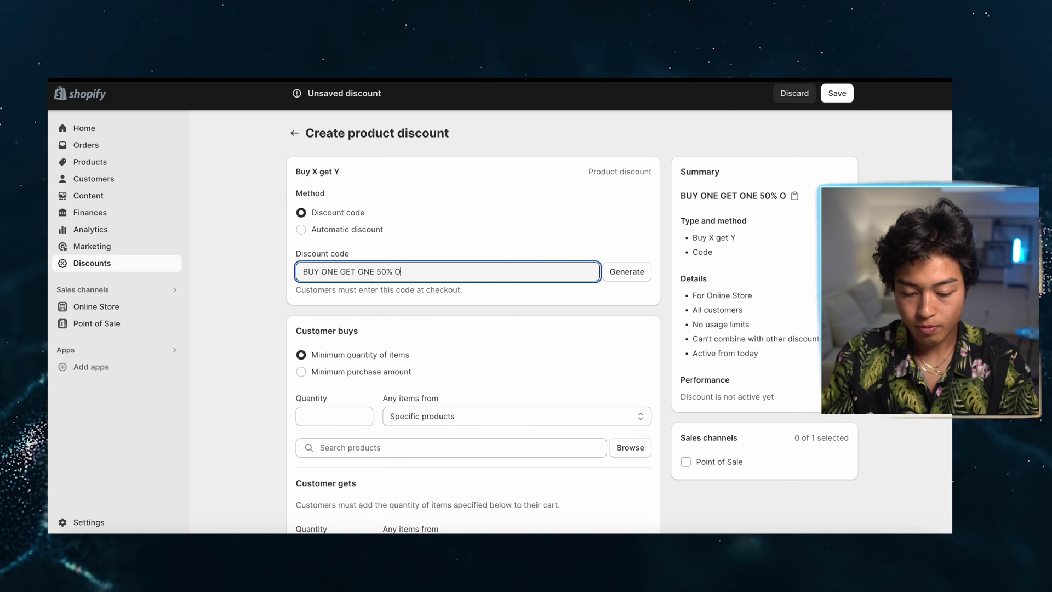
type("FF")
scroll(356, 329, "down", 6)
left_click(335, 375)
scroll(335, 263, "down", 2)
type("50")
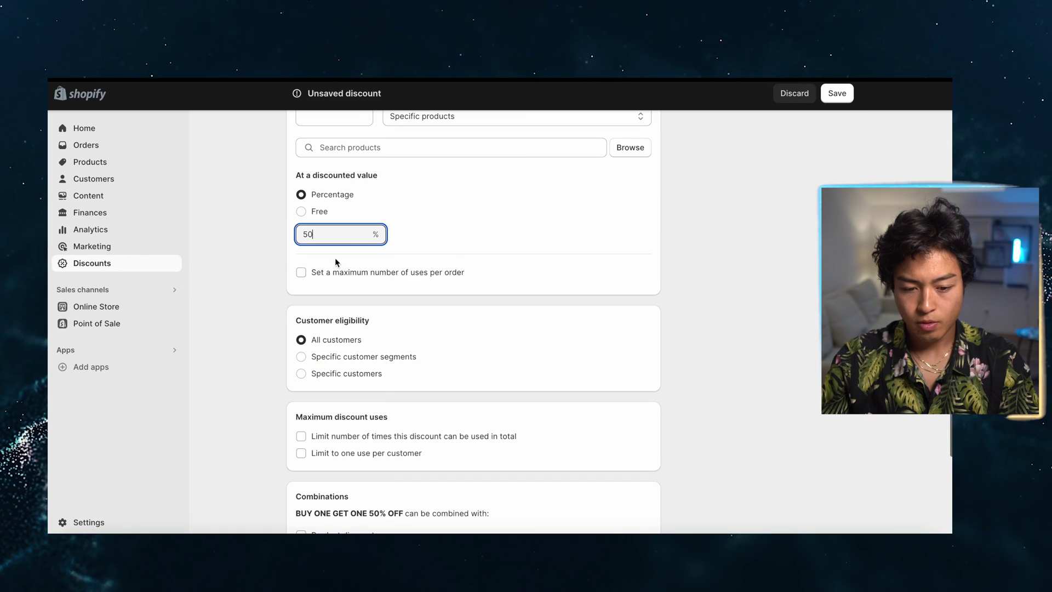
scroll(405, 375, "down", 2)
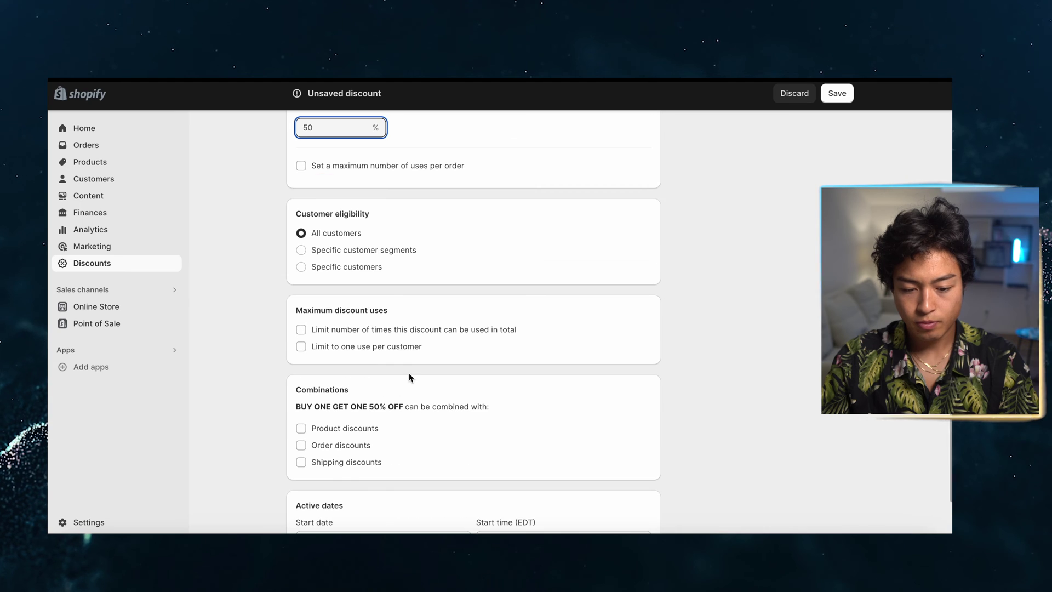
scroll(390, 451, "down", 2)
scroll(457, 364, "up", 10)
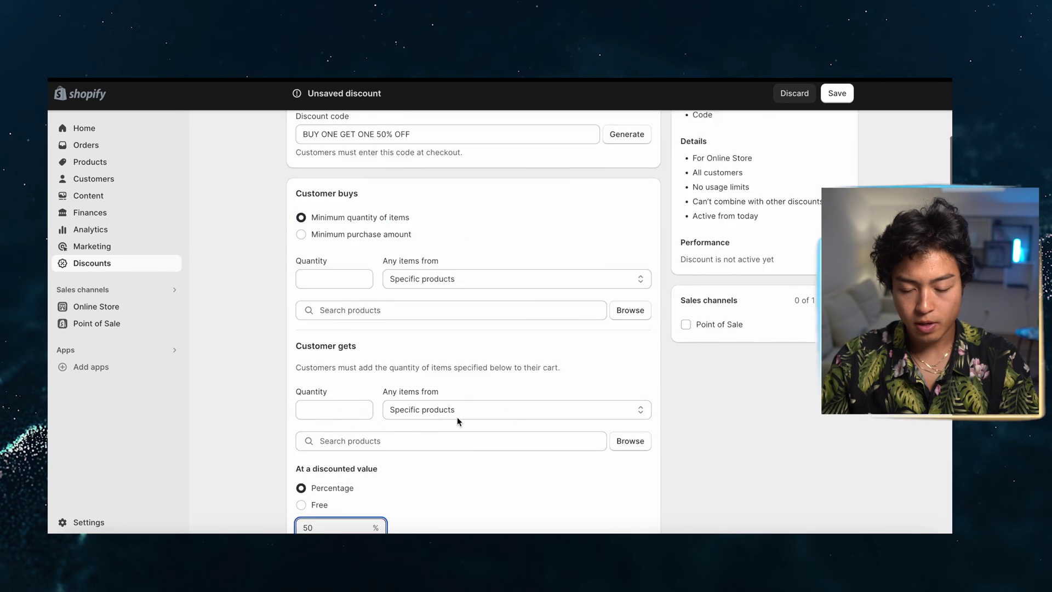
Make the discount automatic with the title 'BUY ONE GET ONE 50% OFF'
left_click(307, 232)
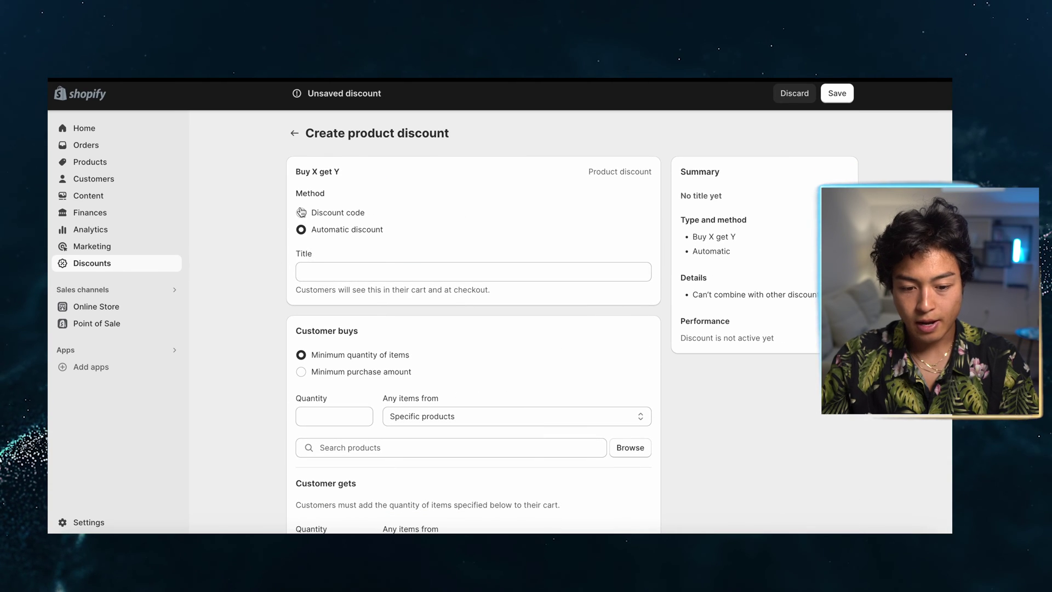
left_click(339, 271)
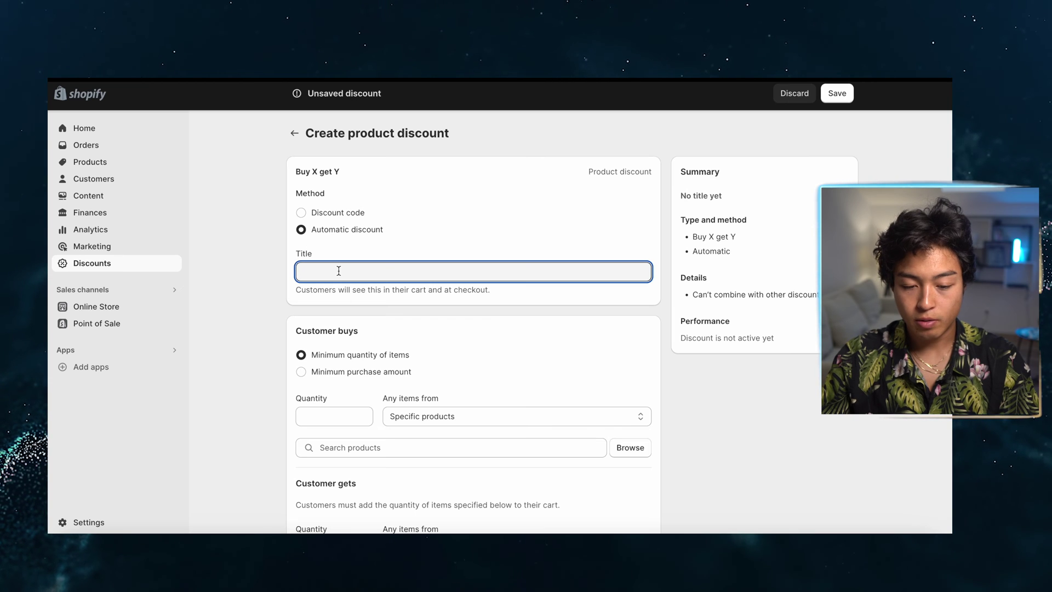
type("Buy 1 Get 1 50% OFF")
key("ctrl+a")
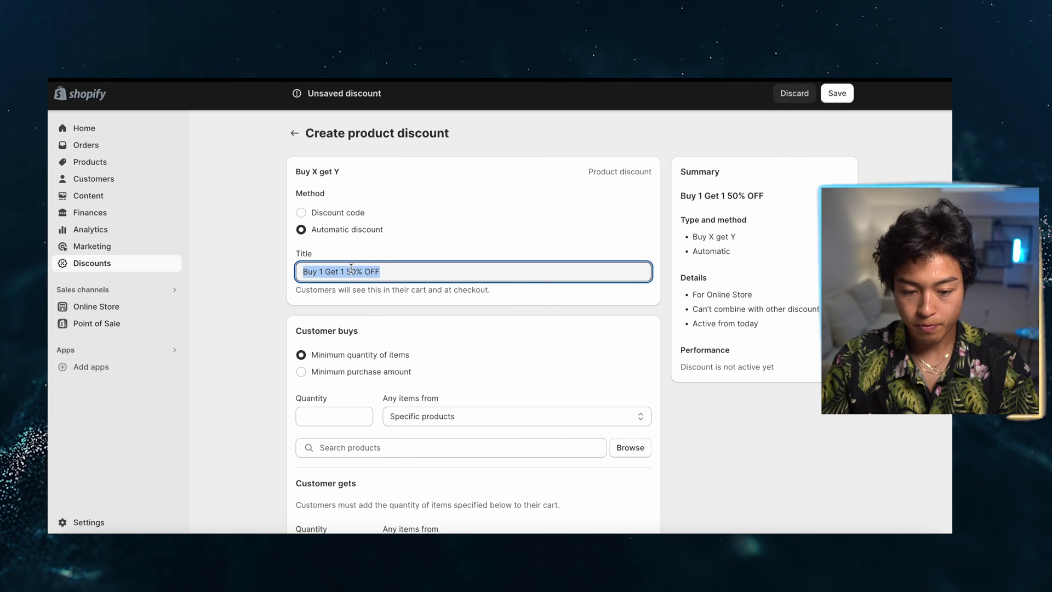
double_click(322, 272)
type("ONE")
key("ctrl+a")
type("BUY")
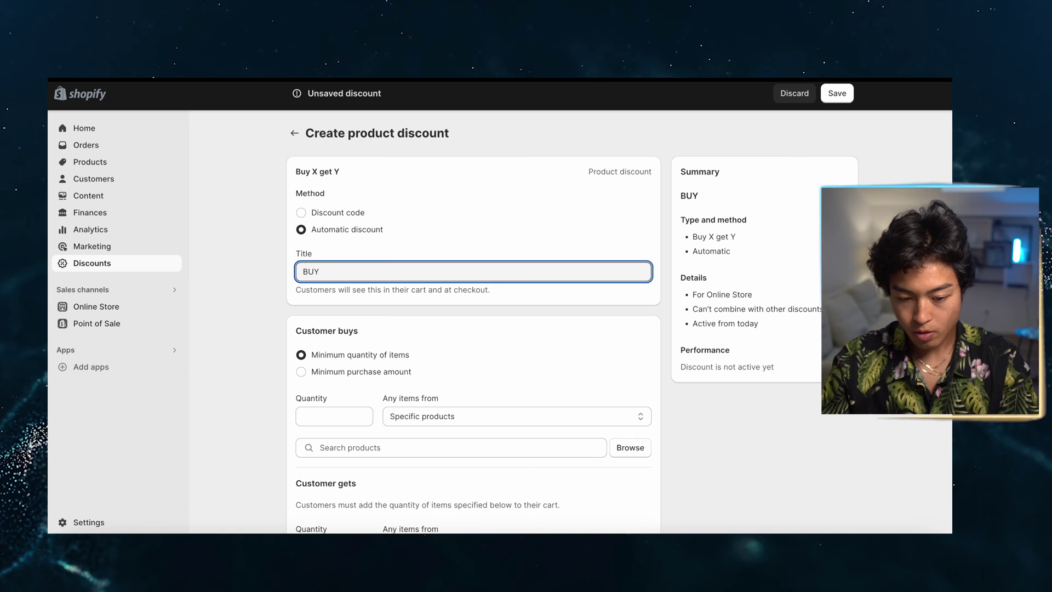
type(" ONE GET ONE 50% OFF")
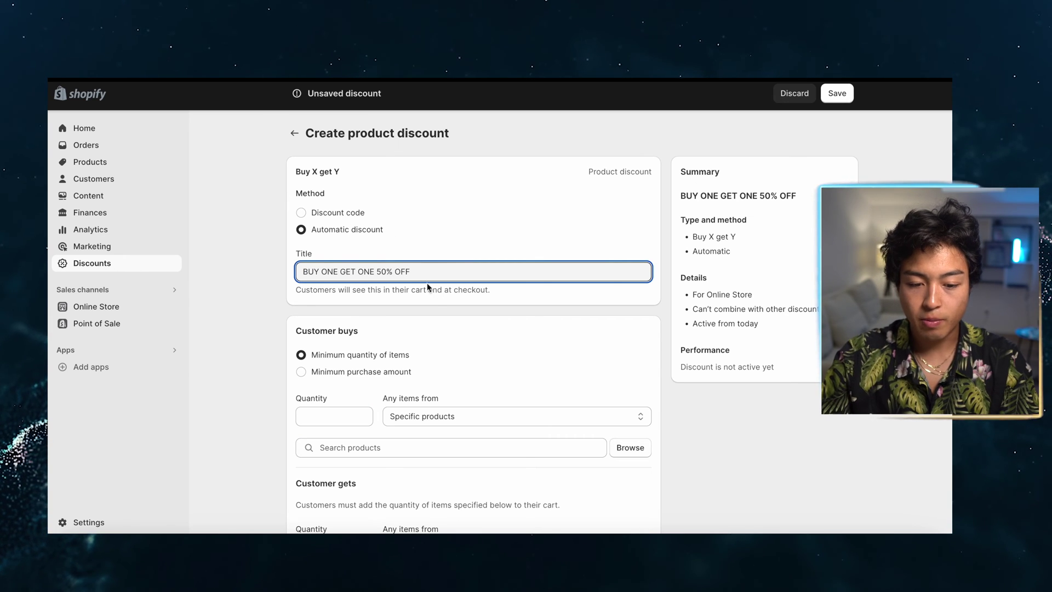
Require customers to buy 1 Orbix Ball Pro, all variants, to qualify
scroll(459, 357, "down", 1)
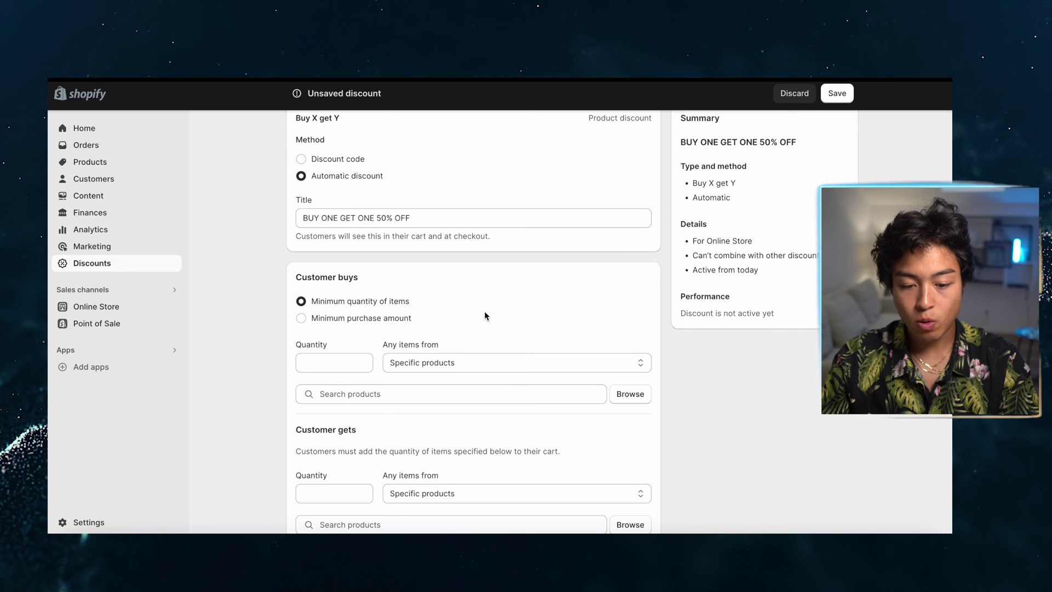
left_click(326, 361)
type("1")
left_click(435, 365)
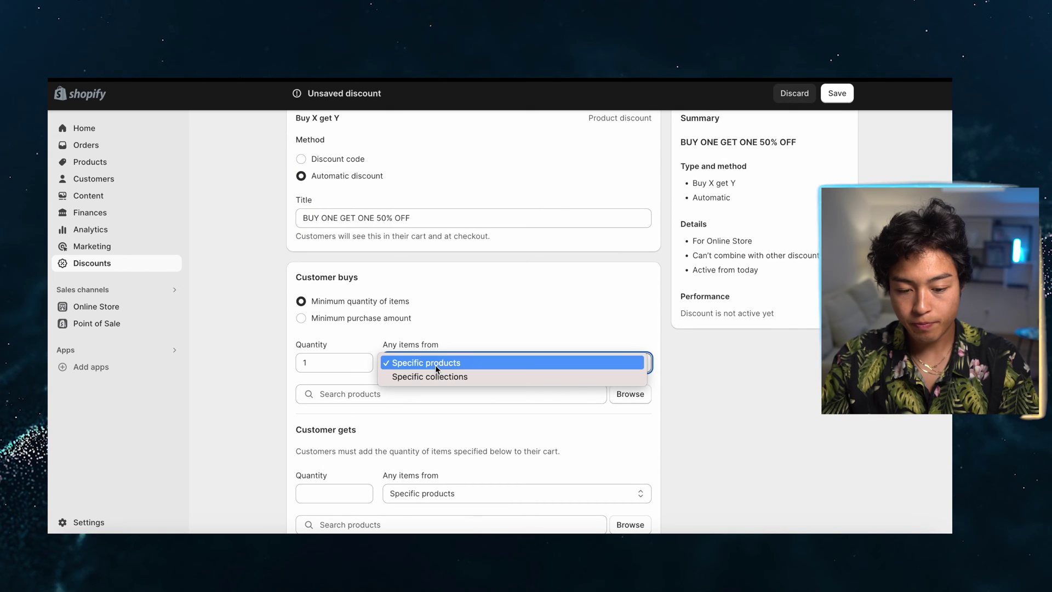
left_click(420, 363)
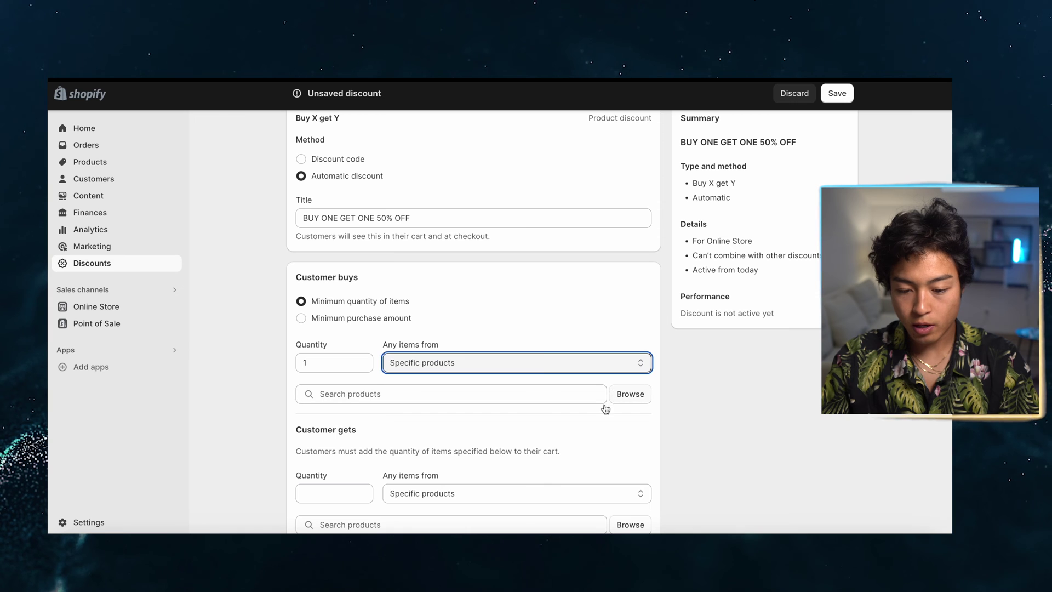
left_click(529, 394)
left_click(629, 394)
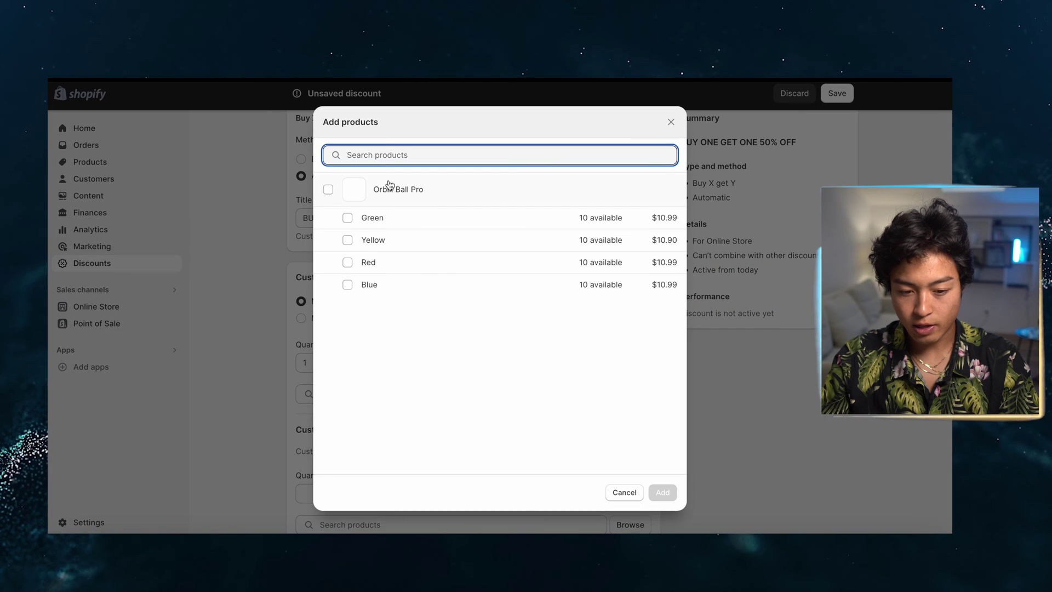
left_click(328, 190)
left_click(665, 492)
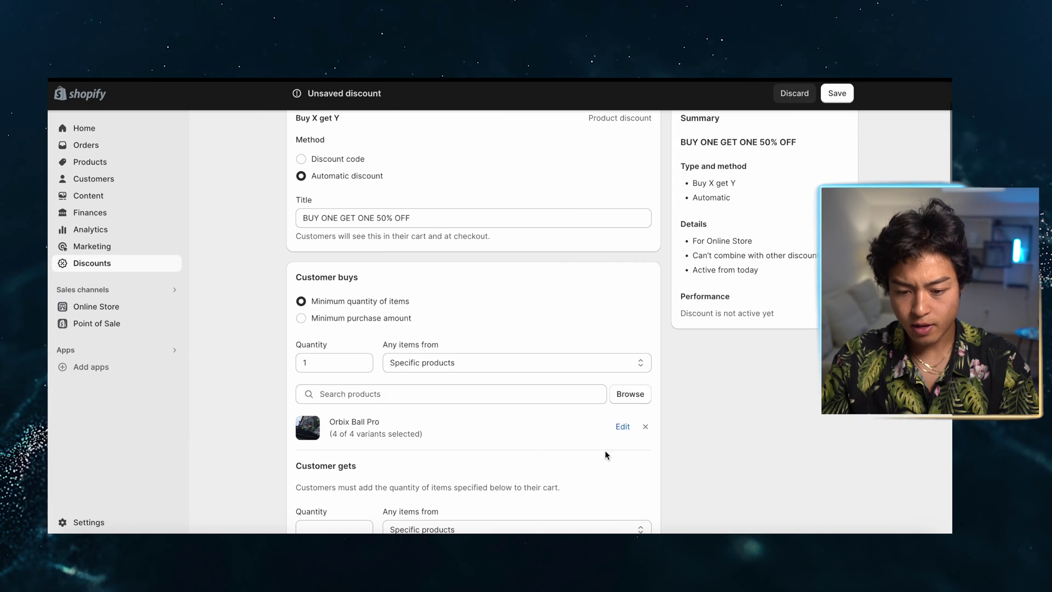
Give 1 Orbix Ball Pro as the discounted item and save the discount
scroll(418, 420, "down", 4)
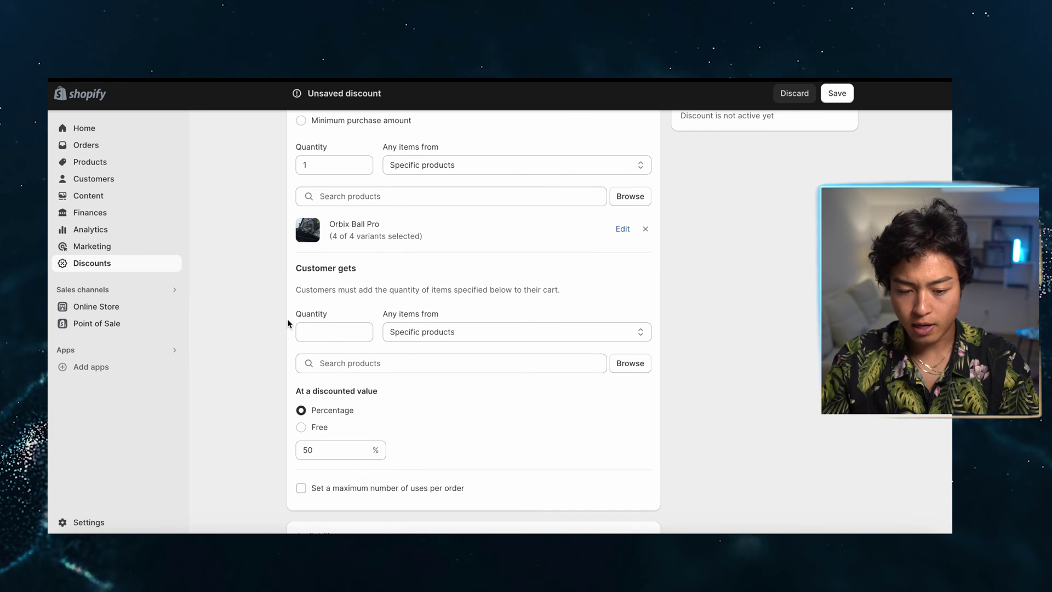
left_click(328, 332)
type("1")
scroll(405, 340, "up", 1)
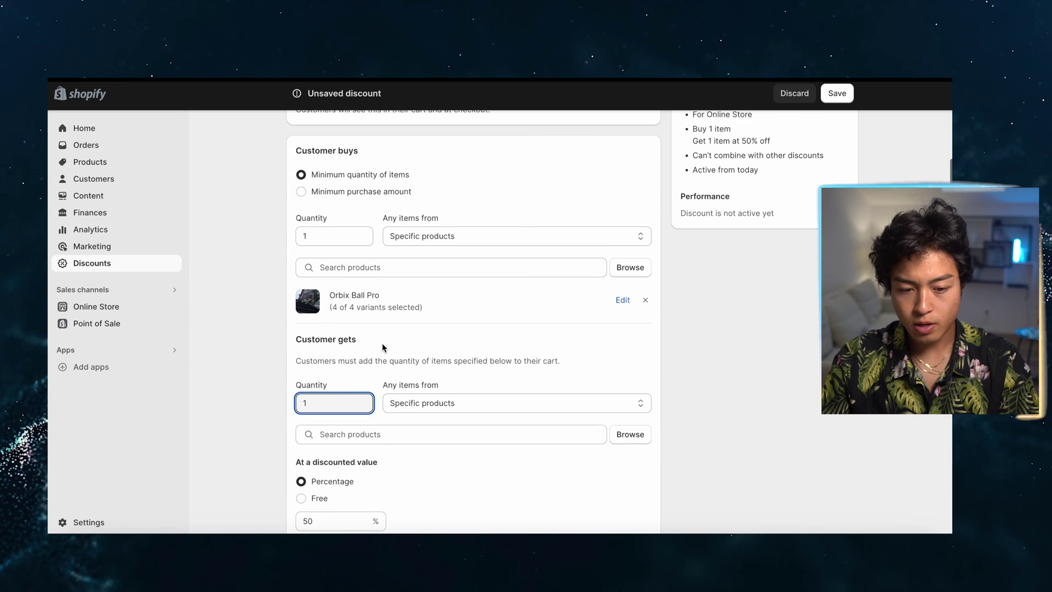
left_click(436, 402)
left_click(435, 405)
left_click(616, 432)
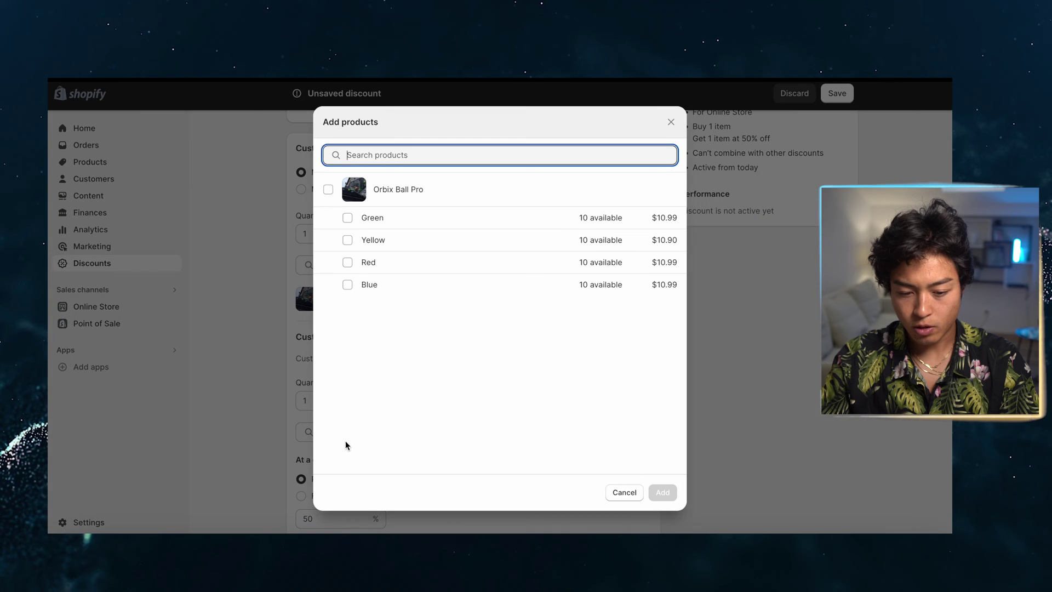
left_click(329, 189)
left_click(663, 492)
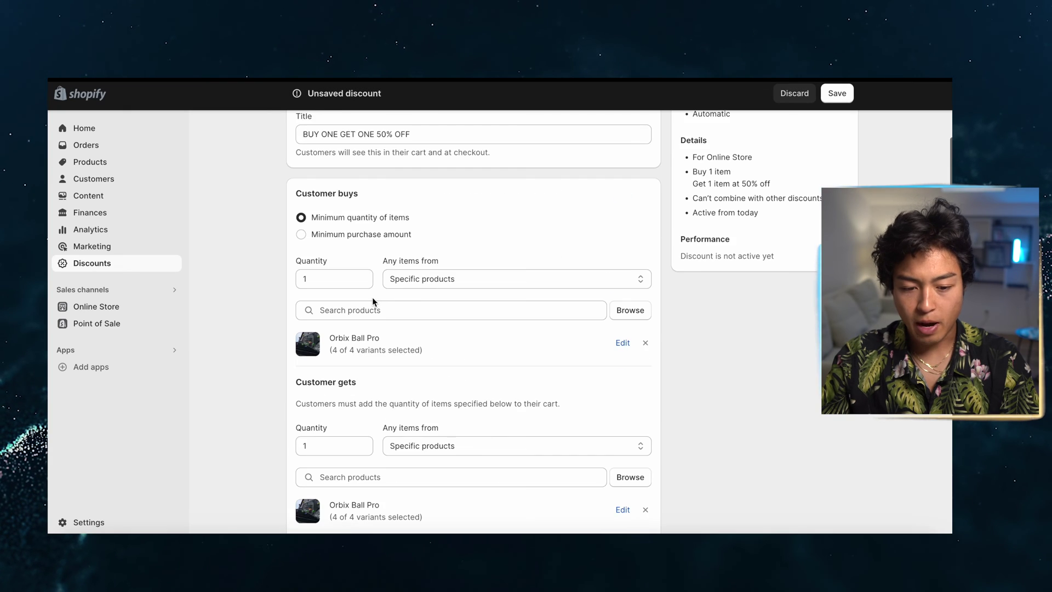
scroll(373, 297, "down", 5)
scroll(347, 282, "down", 4)
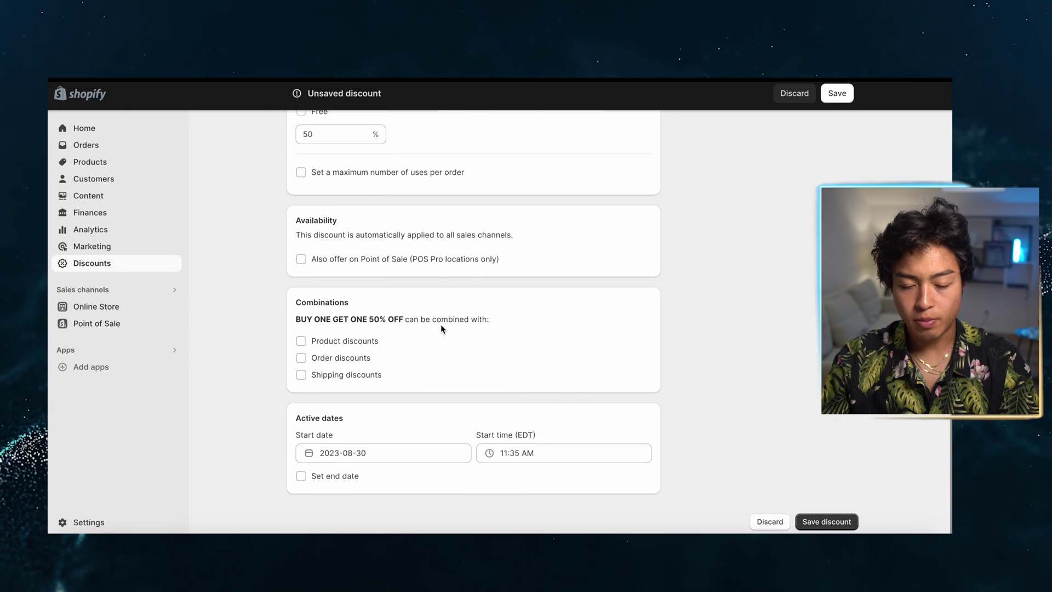
left_click(820, 524)
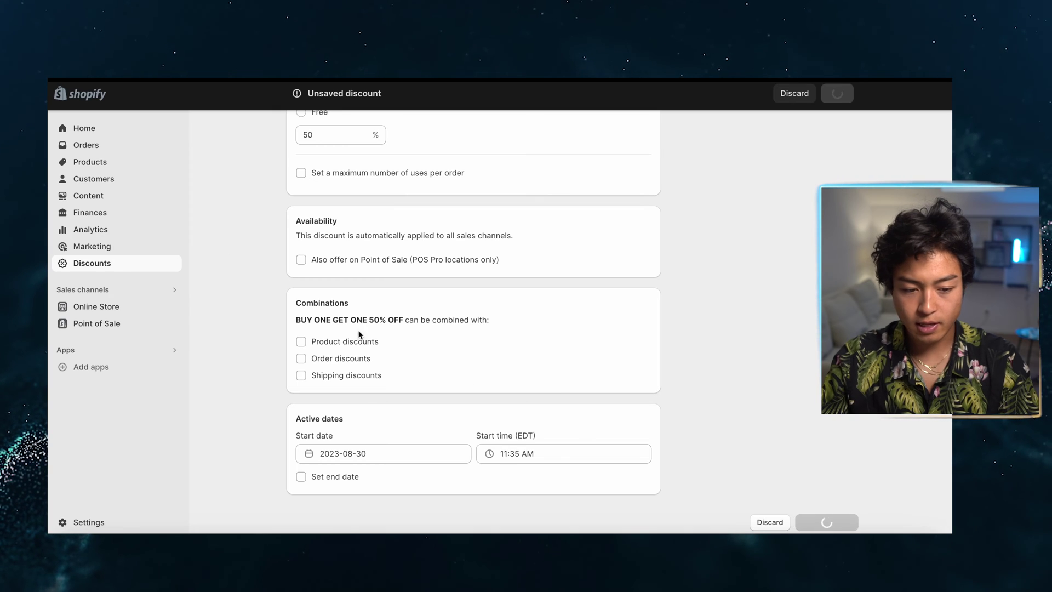
Add the line 'LIMITED TIME DEAL: BUY ONE GET ONE 50% OFF' to Orbix Ball Pro's description
left_click(103, 162)
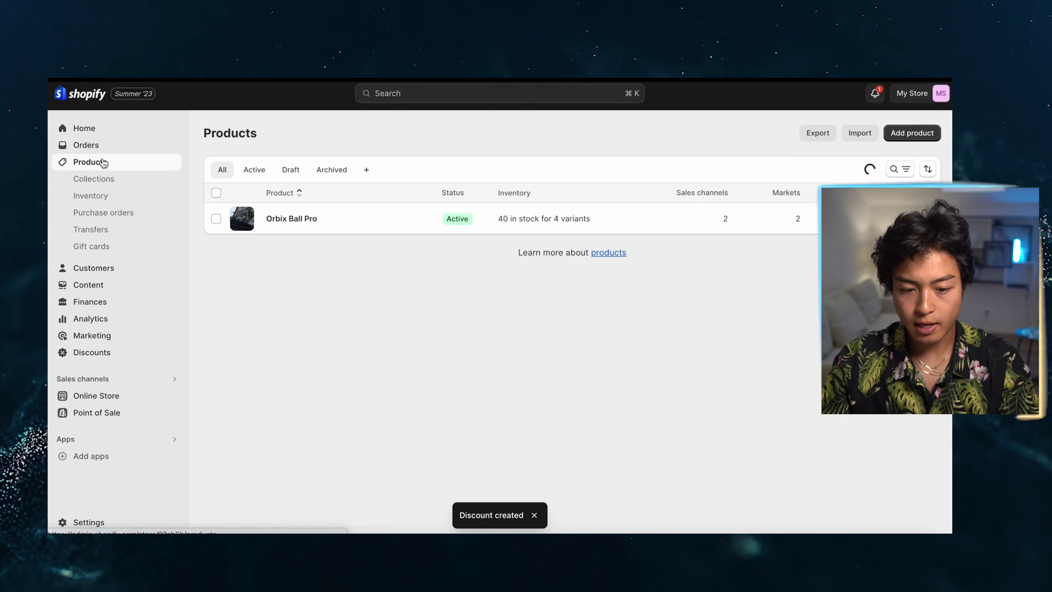
left_click(378, 224)
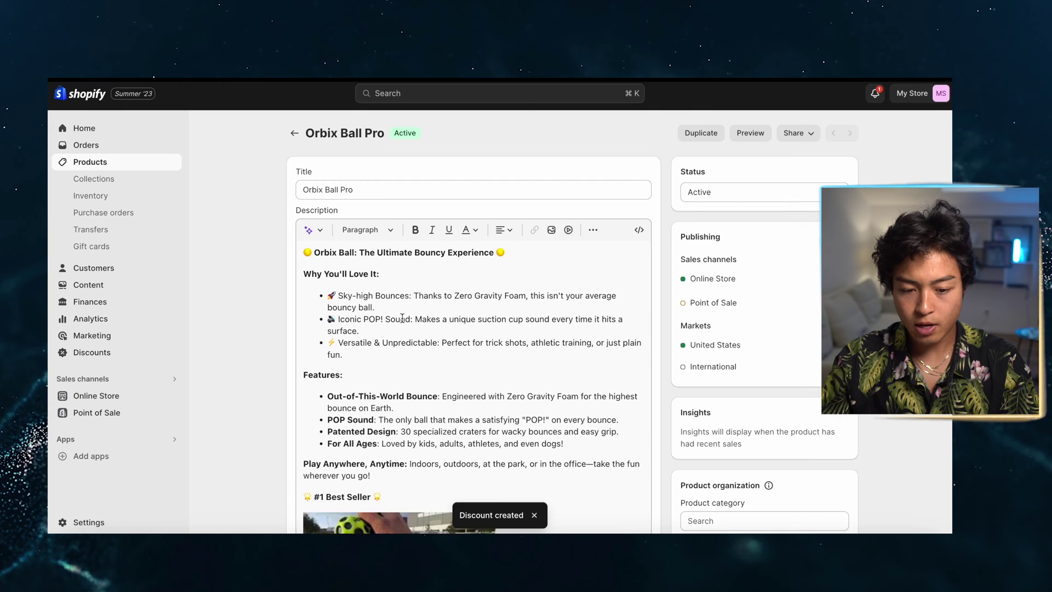
scroll(471, 329, "down", 3)
type("LIMITED TIME DEAL: BUY")
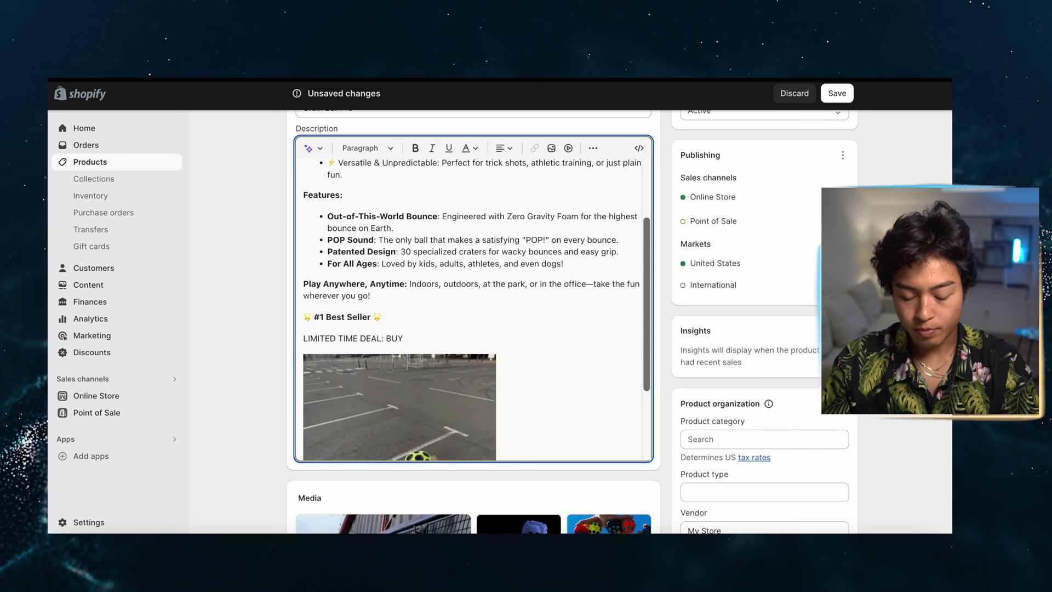
type(" 1 GET ONE")
key("Left")
key("Left")
key("Left")
key("Left")
key("Left")
key("Left")
key("Left")
key("Left")
key("BackSpace")
type("ONE")
key("End")
type("50% OFF")
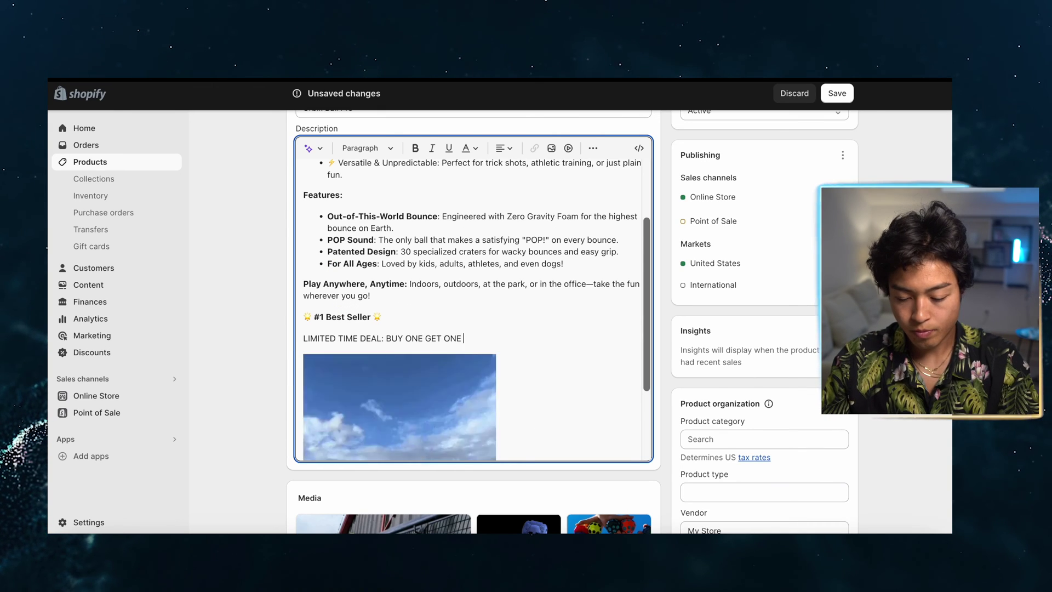
Make the deal line bold and italic and save the product
key("ctrl+shift+Left")
key("ctrl+shift+Left")
key("ctrl+shift+Left")
key("ctrl+shift+Left")
key("ctrl+shift+Left")
key("ctrl+shift+Left")
key("ctrl+shift+Left")
key("ctrl+shift+Left")
key("ctrl+shift+Left")
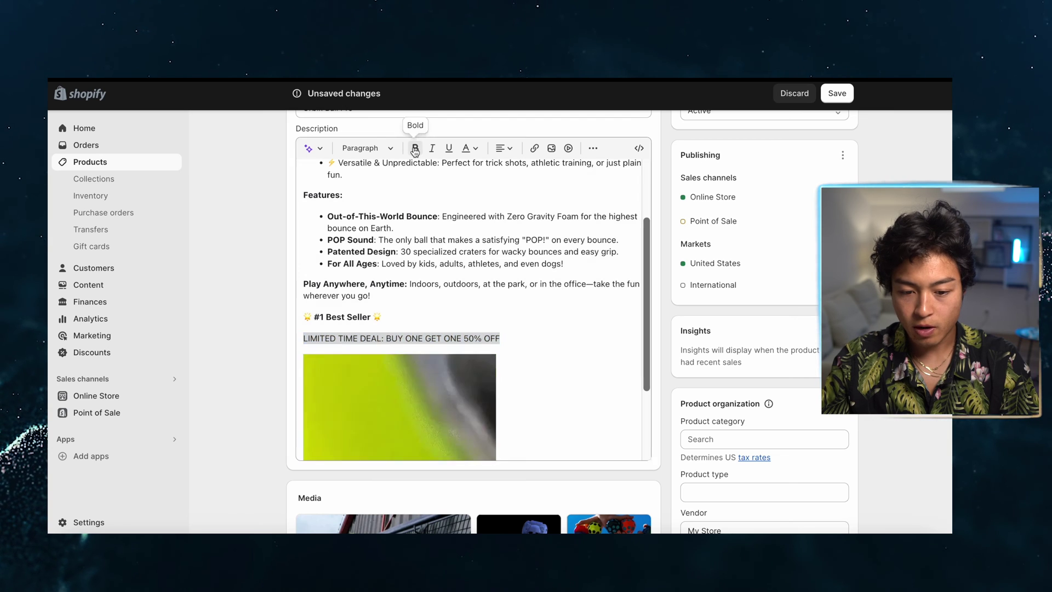
left_click(415, 148)
left_click(432, 149)
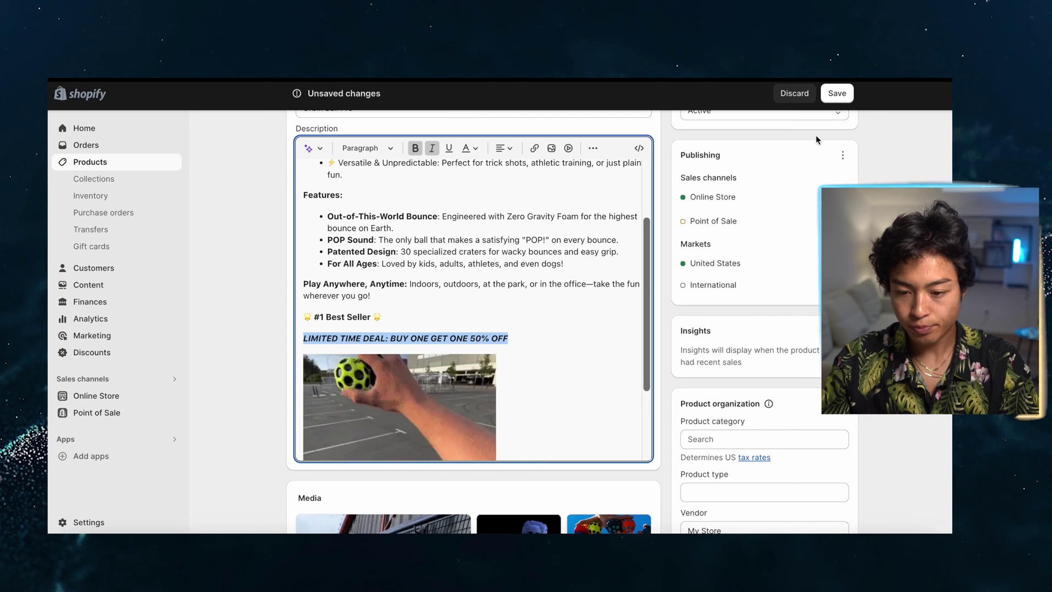
left_click(831, 95)
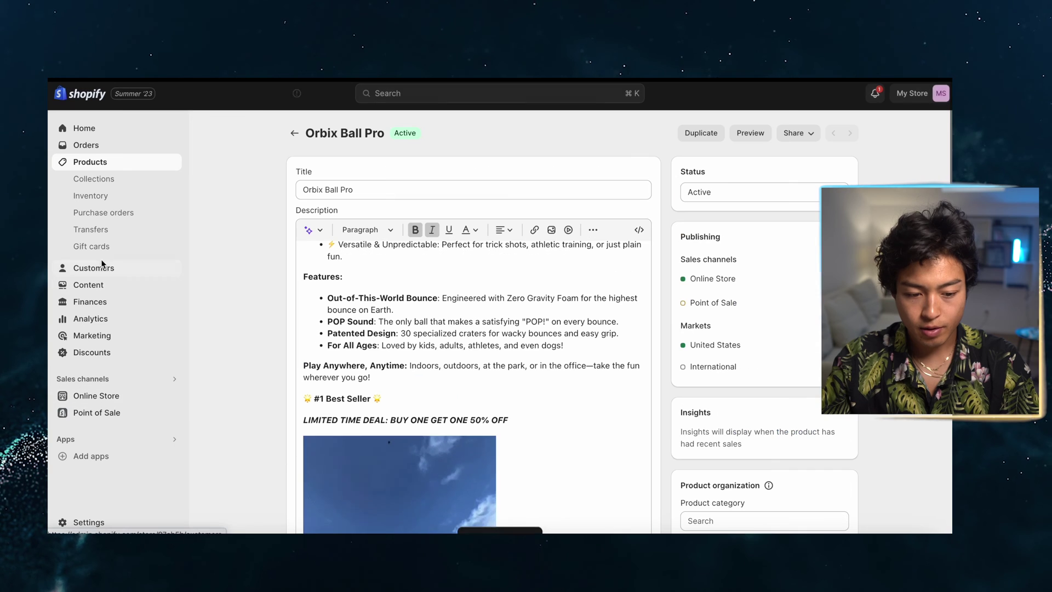
left_click(111, 395)
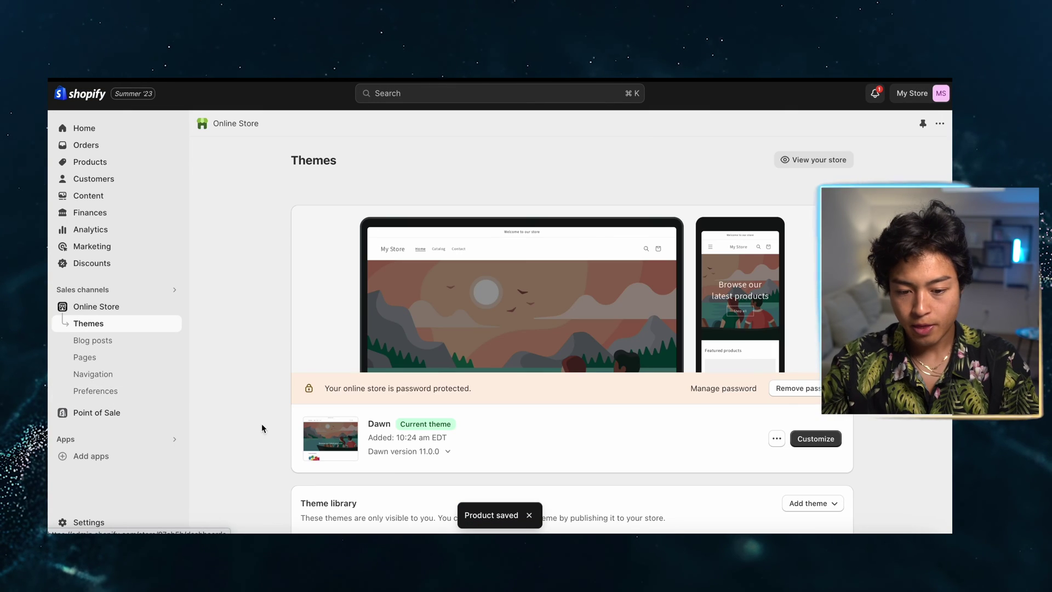
Switch the Dawn theme's home page editor to the mobile preview
scroll(775, 448, "down", 3)
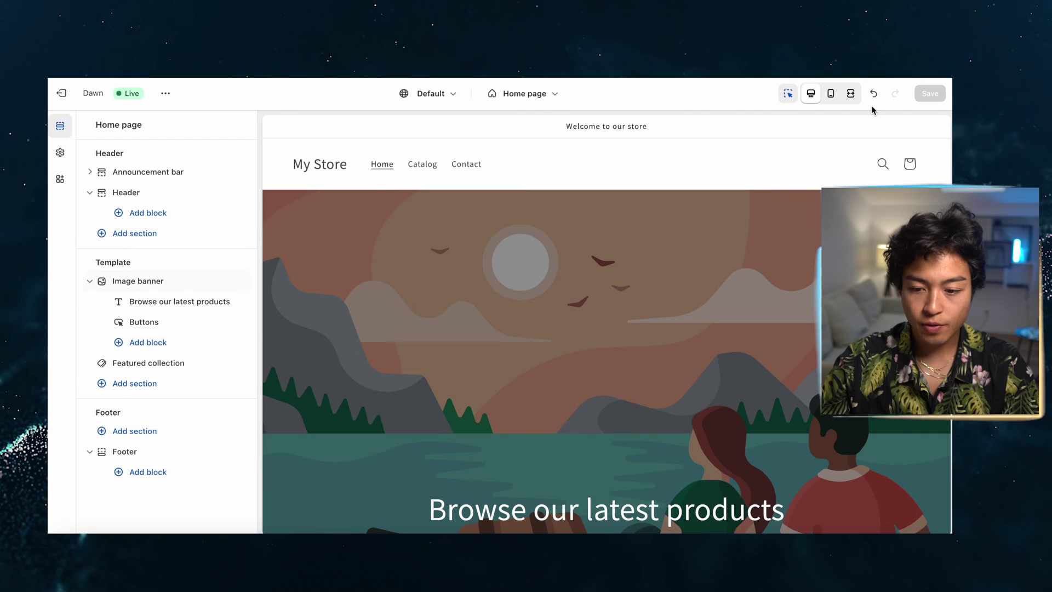
left_click(832, 94)
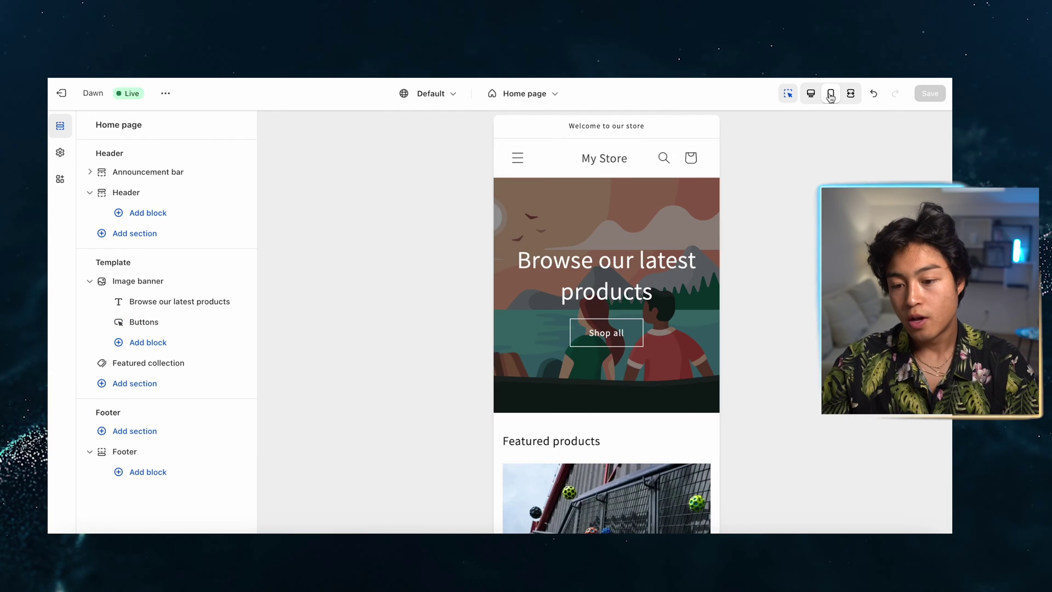
mouse_move(646, 182)
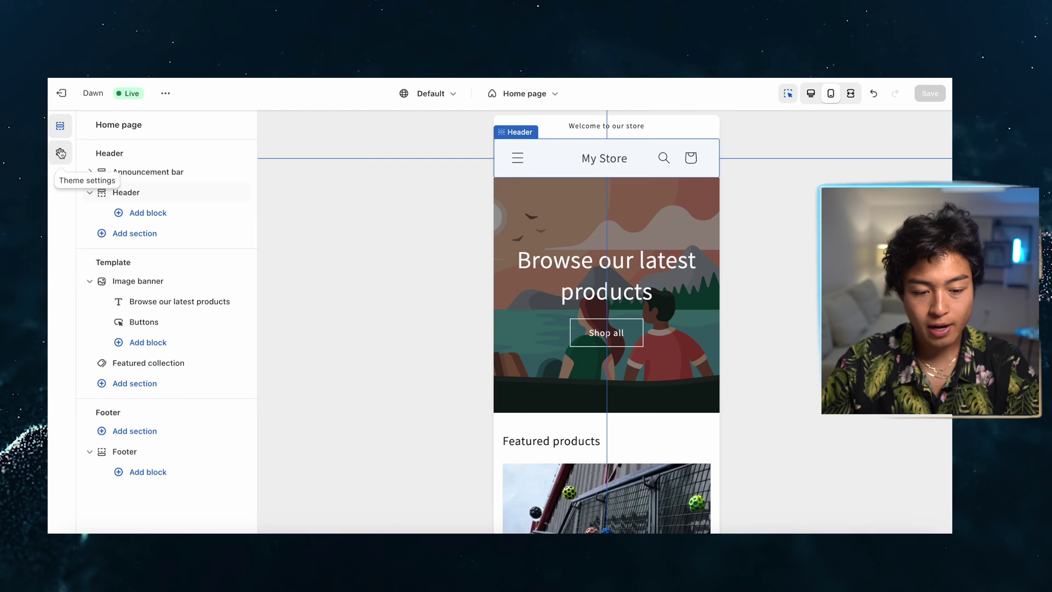
Give the Header section the dark Scheme 4 colour scheme and open the menu colour scheme choices
left_click(556, 152)
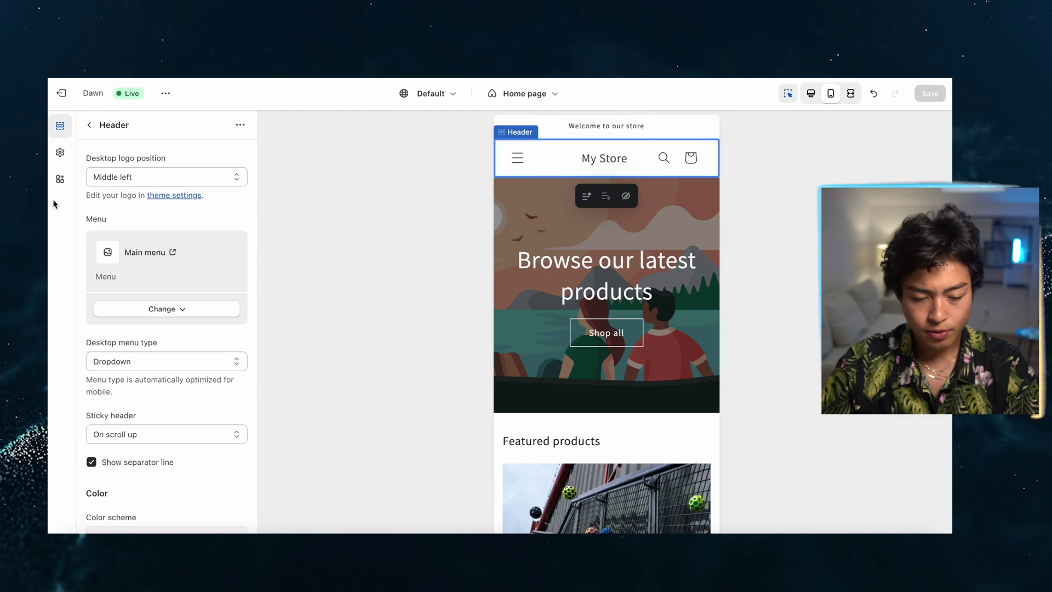
scroll(153, 433, "down", 6)
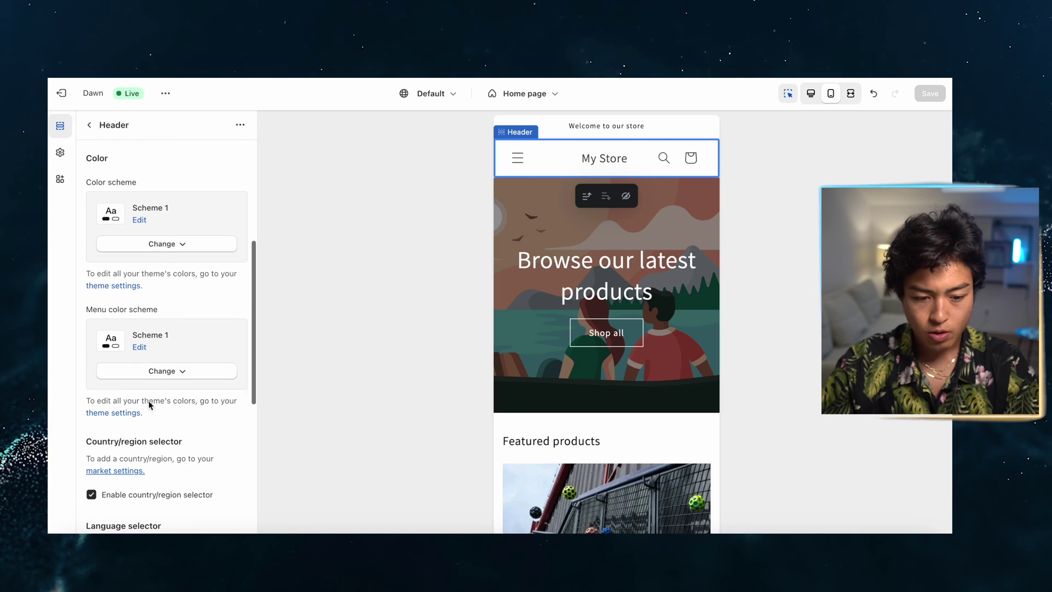
left_click(157, 245)
left_click(148, 366)
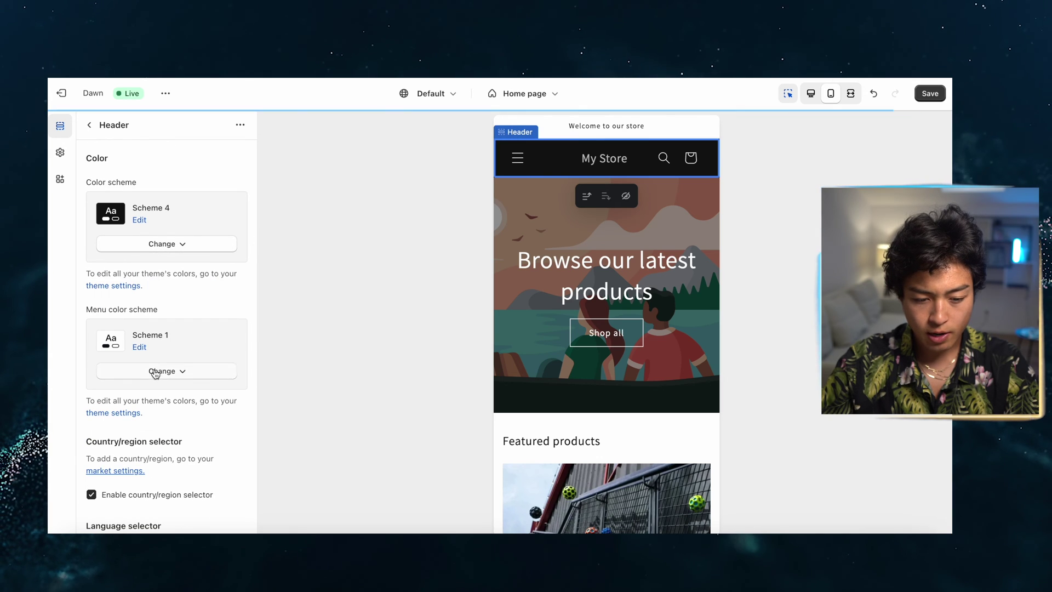
left_click(156, 370)
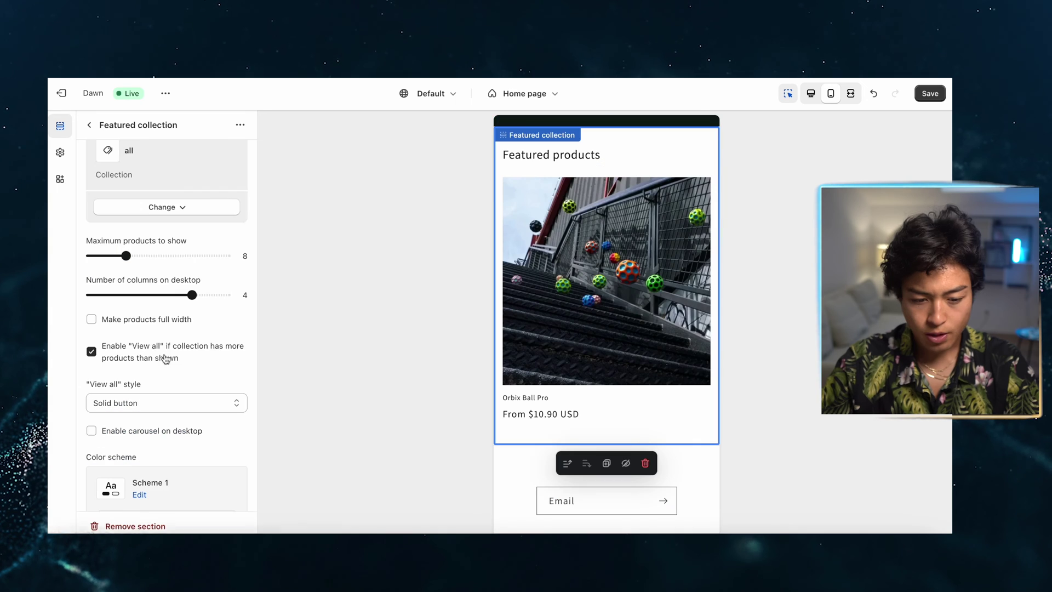
scroll(166, 358, "down", 3)
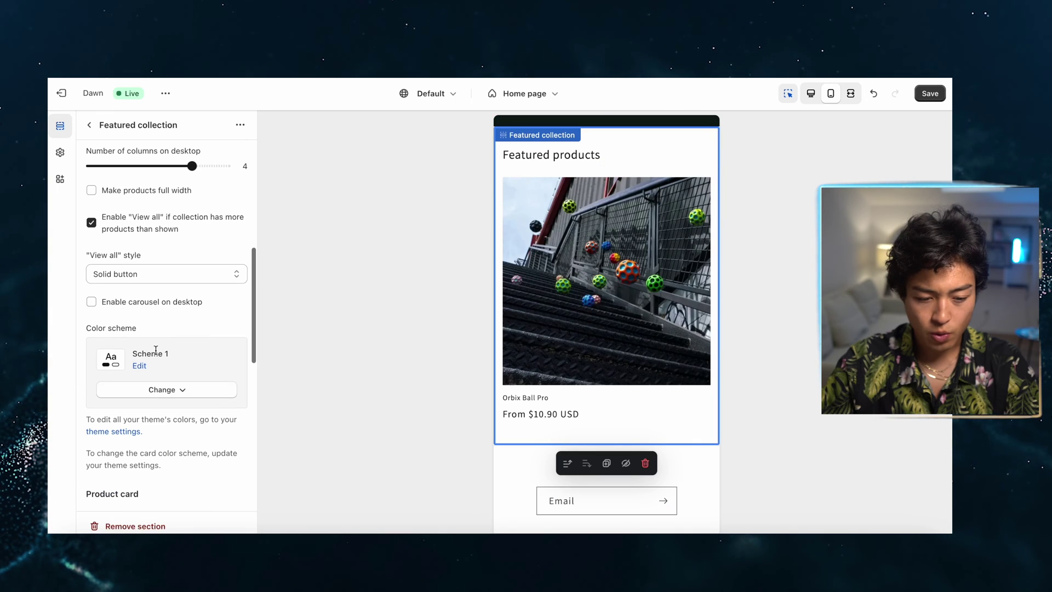
Apply Scheme 4 to the Featured collection and the footer, then return to the home page sections
left_click(159, 389)
left_click(158, 297)
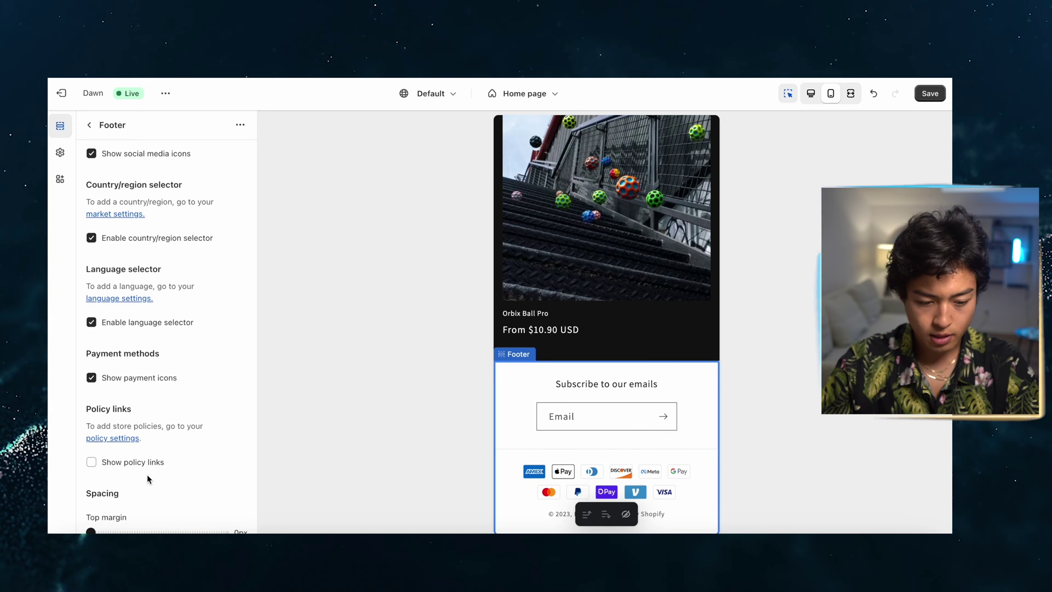
scroll(147, 475, "down", 3)
scroll(144, 361, "up", 10)
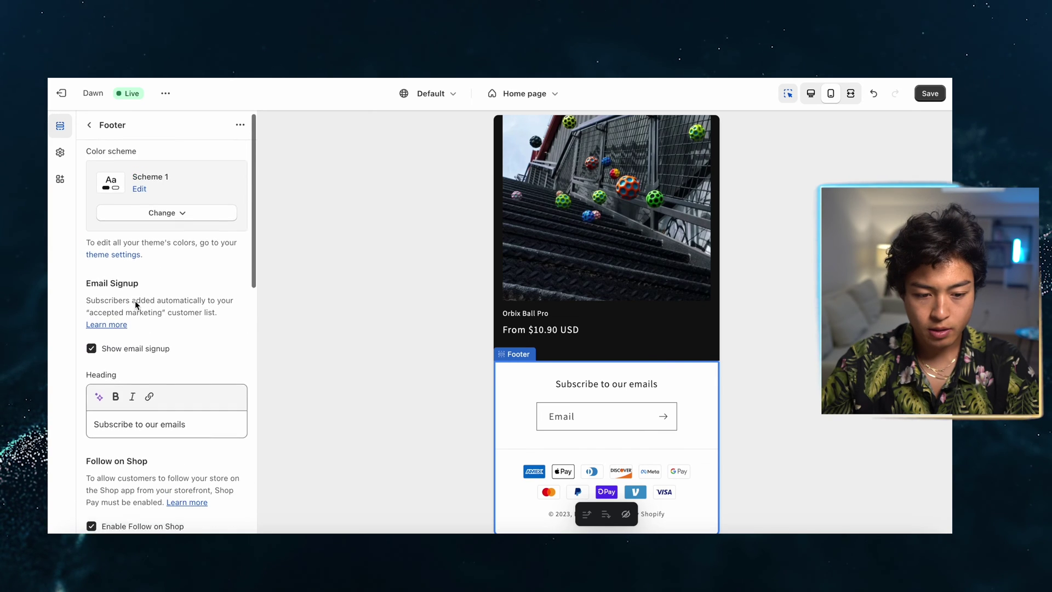
left_click(163, 210)
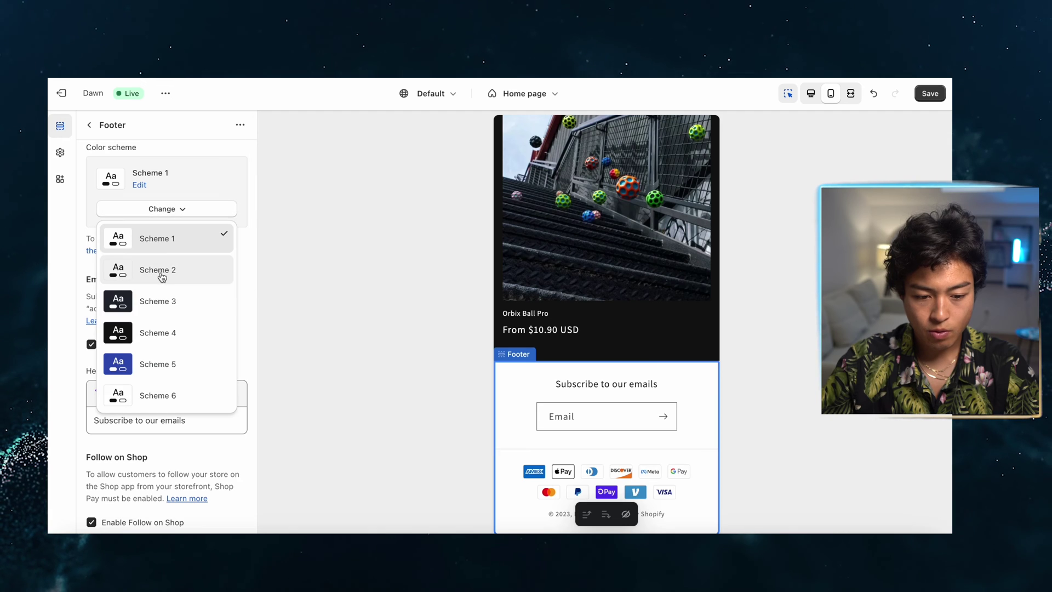
left_click(163, 325)
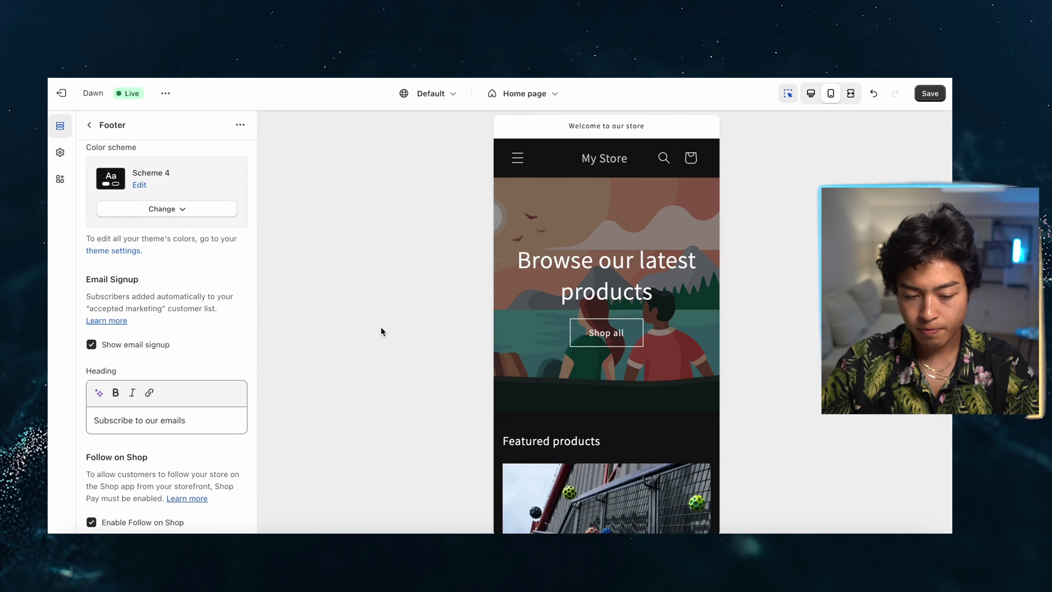
left_click(93, 129)
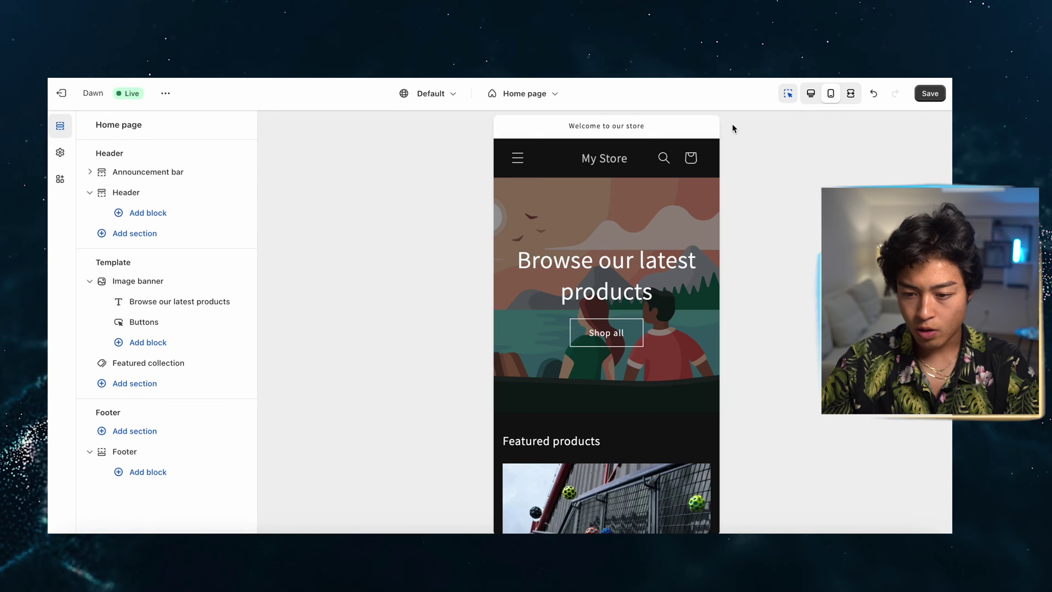
Save the Shopify theme, then start a Canva Logo design and search templates for 'galaxy space ball'
left_click(926, 93)
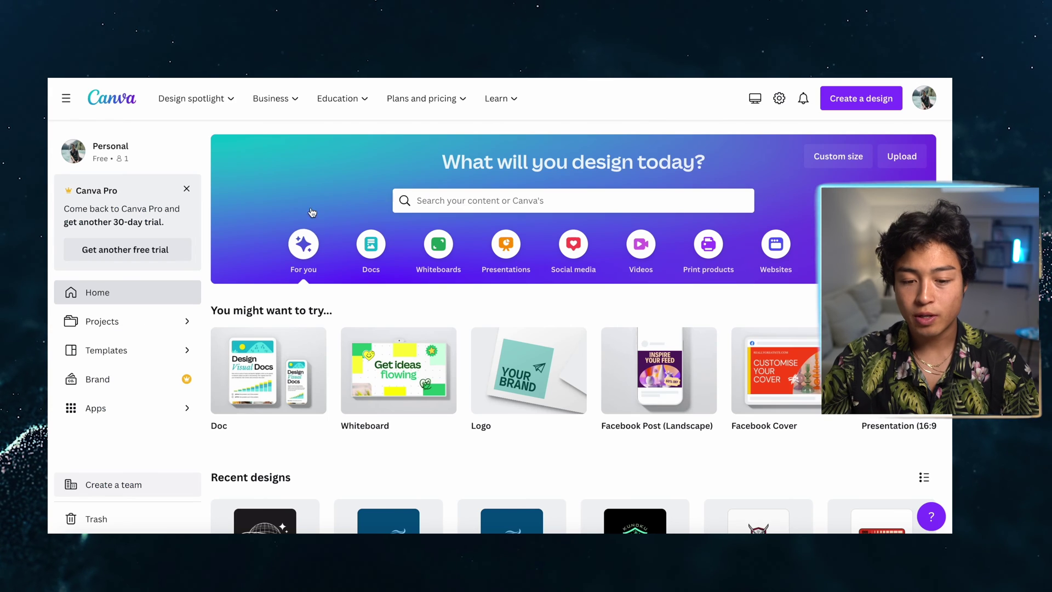
left_click(861, 98)
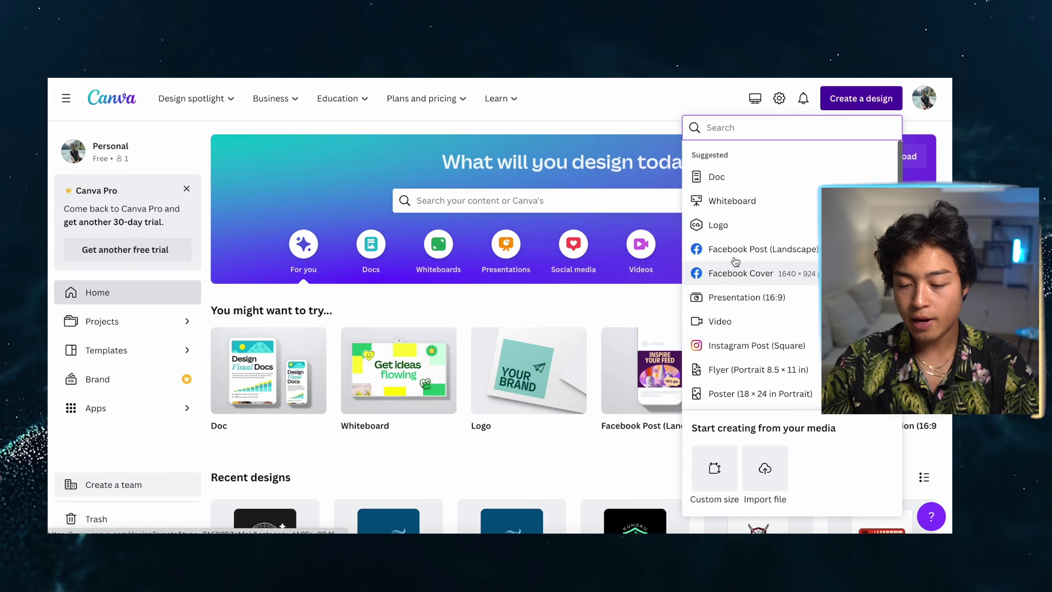
left_click(722, 226)
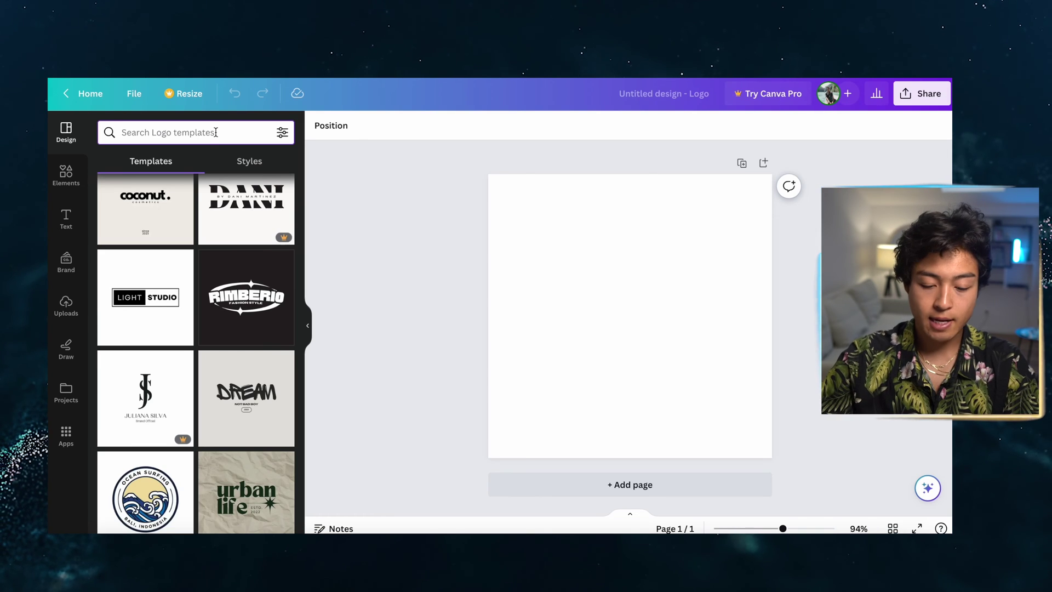
type("GALAZ")
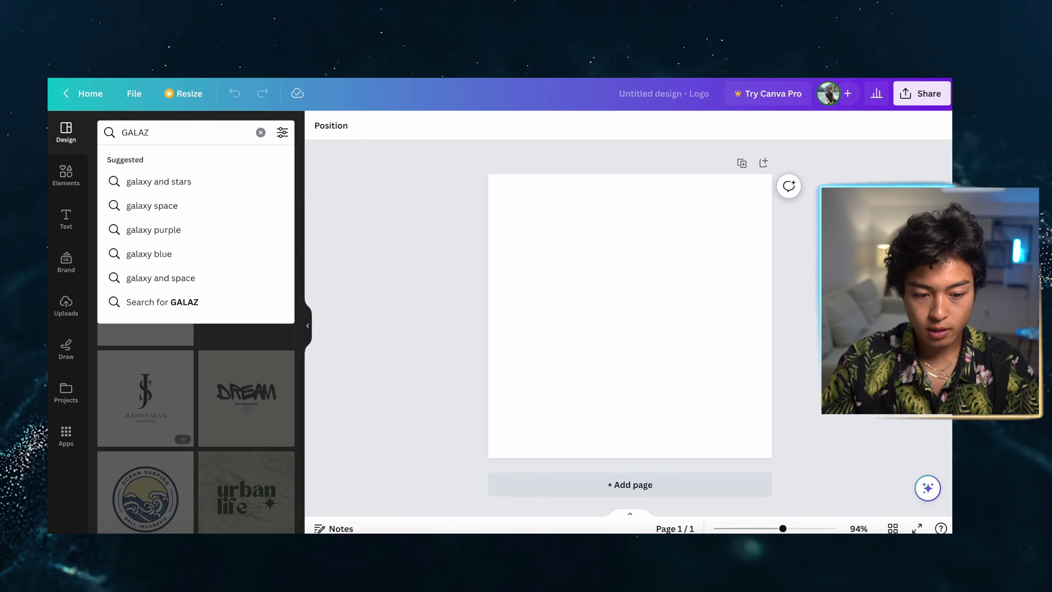
key("BackSpace")
key("BackSpace")
key("BackSpace")
key("BackSpace")
key("BackSpace")
type("galaxy star")
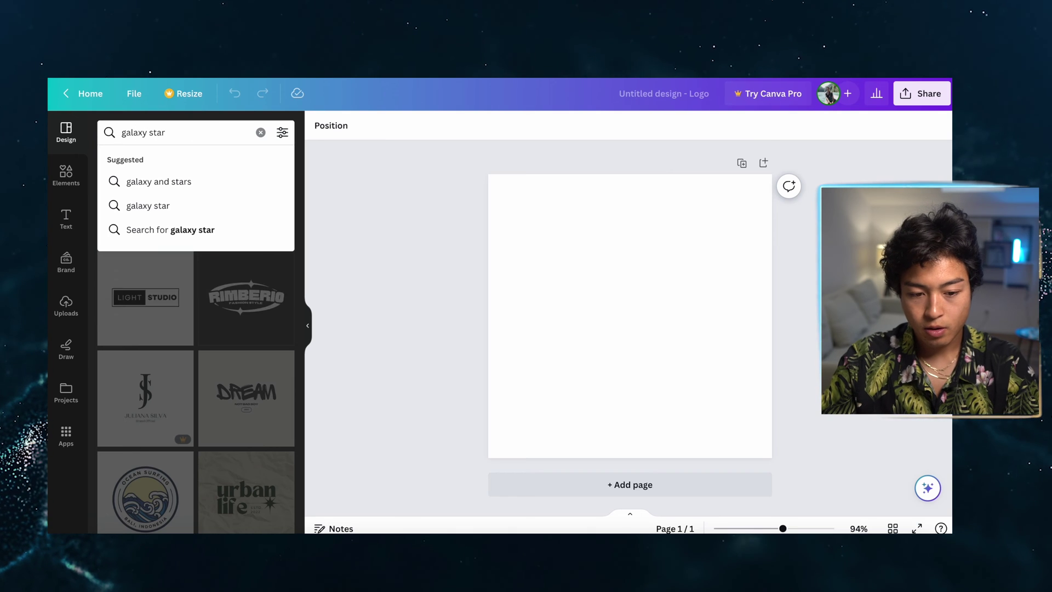
key("BackSpace")
key("BackSpace")
key("BackSpace")
key("BackSpace")
key("BackSpace")
type("ball")
key("Left")
key("Left")
key("Left")
key("Left")
type("spa")
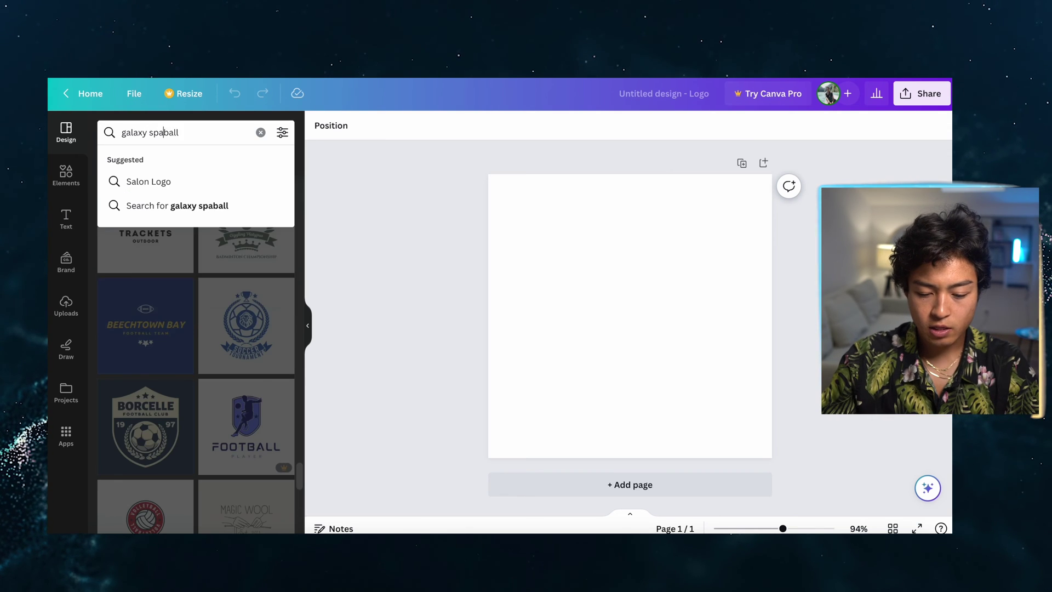
type("ce")
key("Return")
Apply the World Studios globe template and change its curved title to ORBIX BALL
scroll(234, 354, "down", 2)
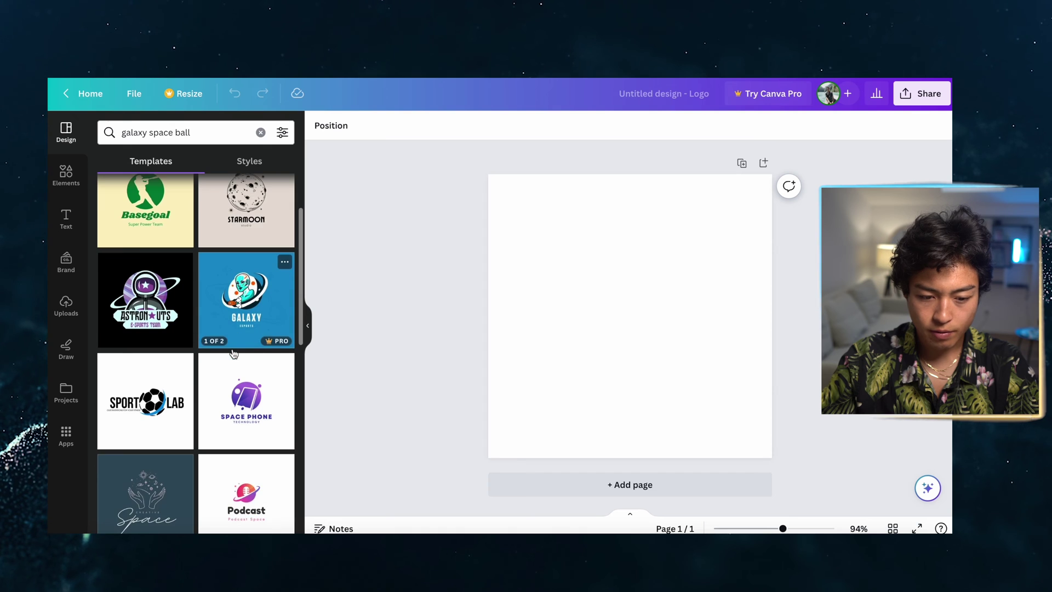
scroll(234, 354, "down", 5)
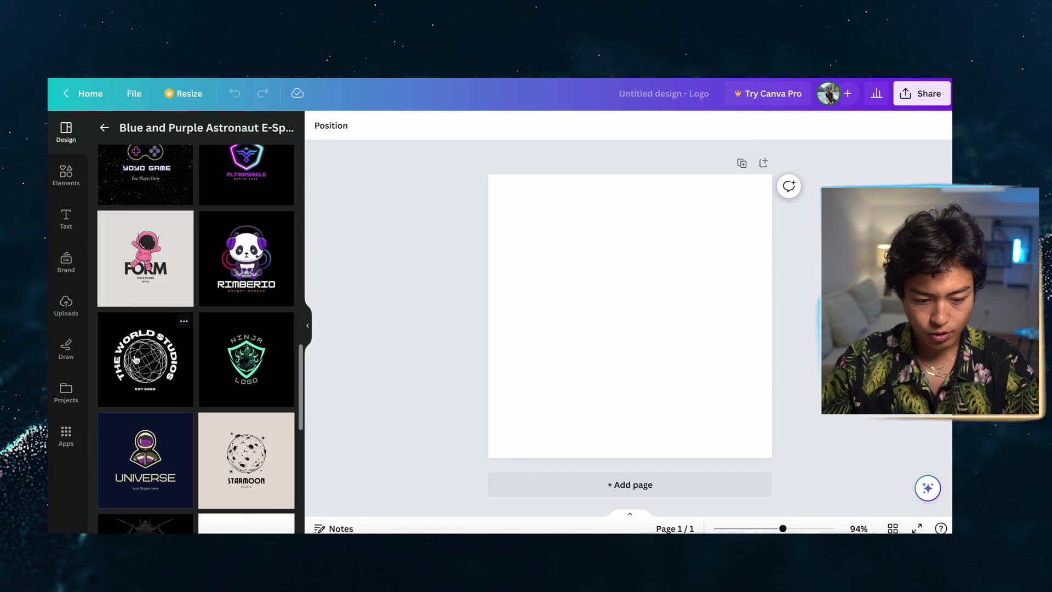
left_click(145, 373)
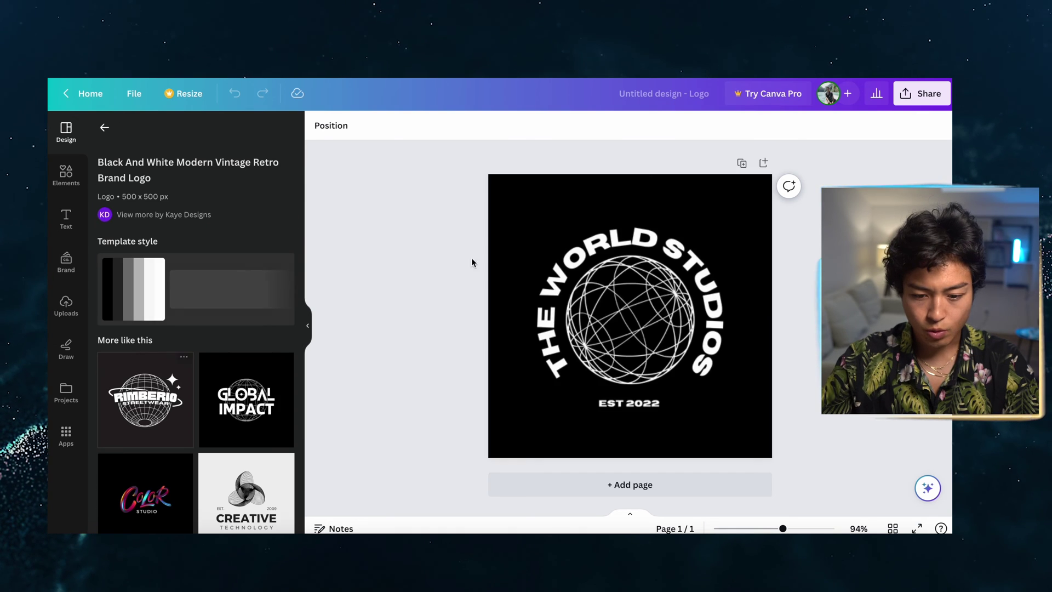
left_click(496, 262)
left_click(589, 242)
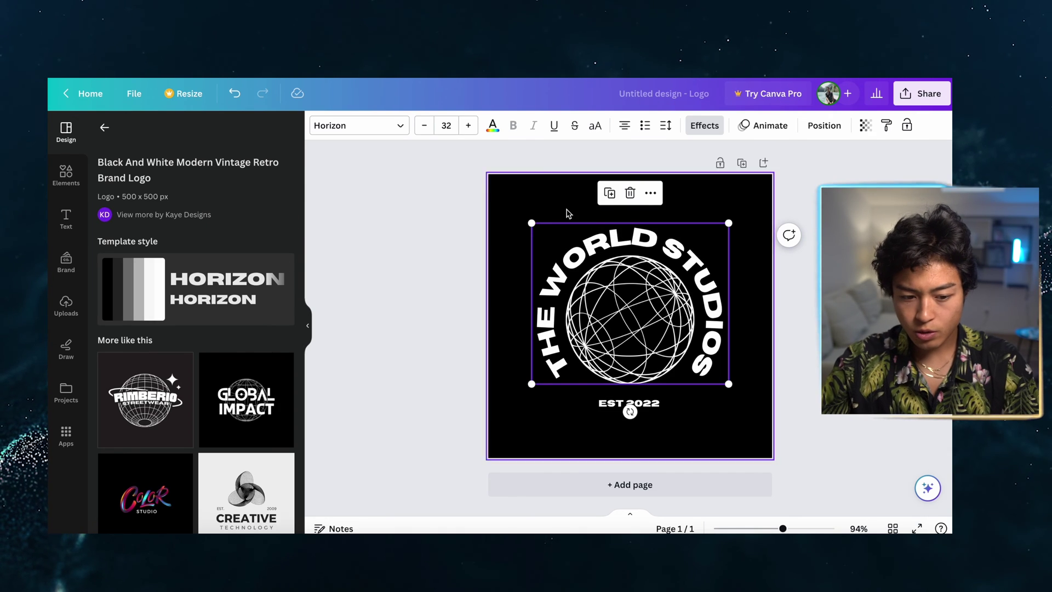
double_click(570, 258)
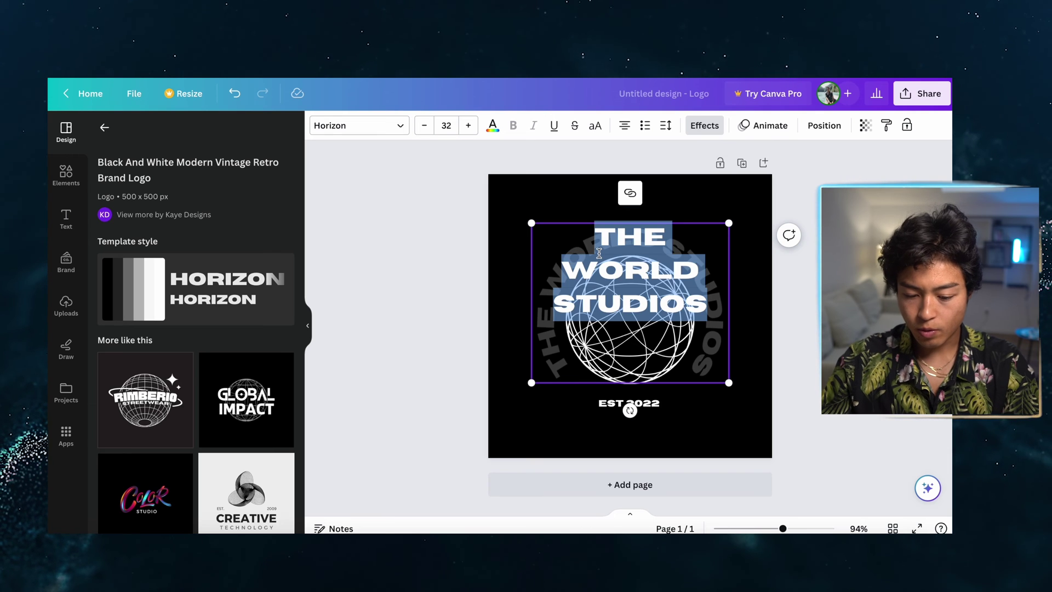
type("ORBIX")
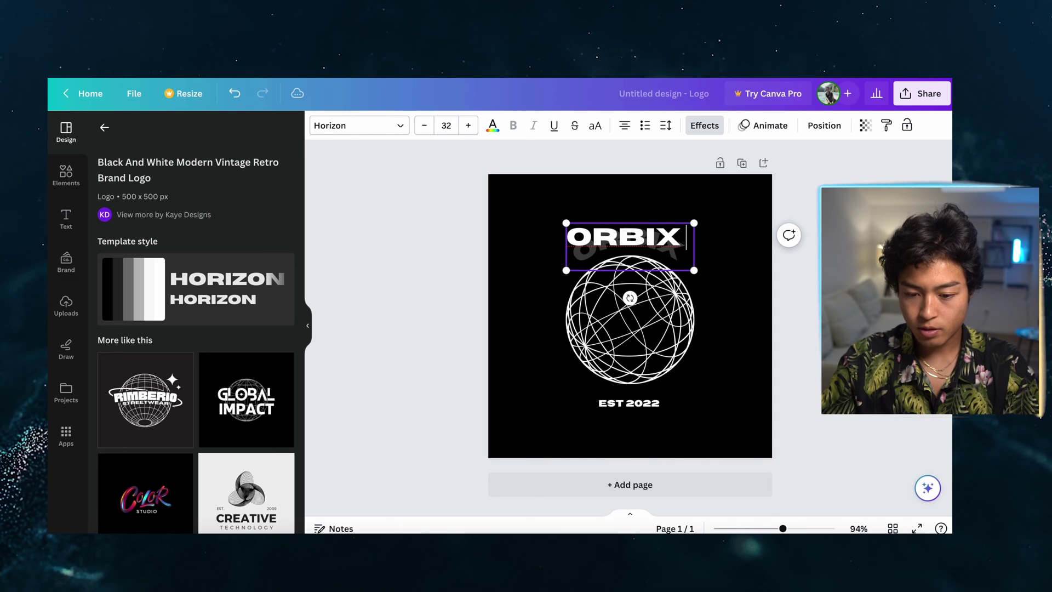
type(" BALL")
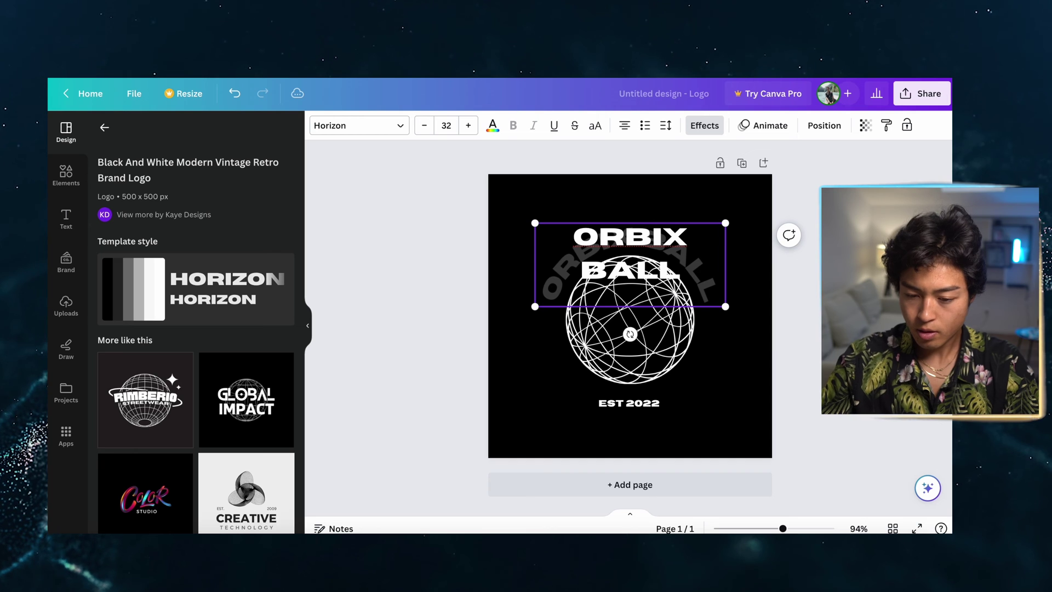
left_click(719, 349)
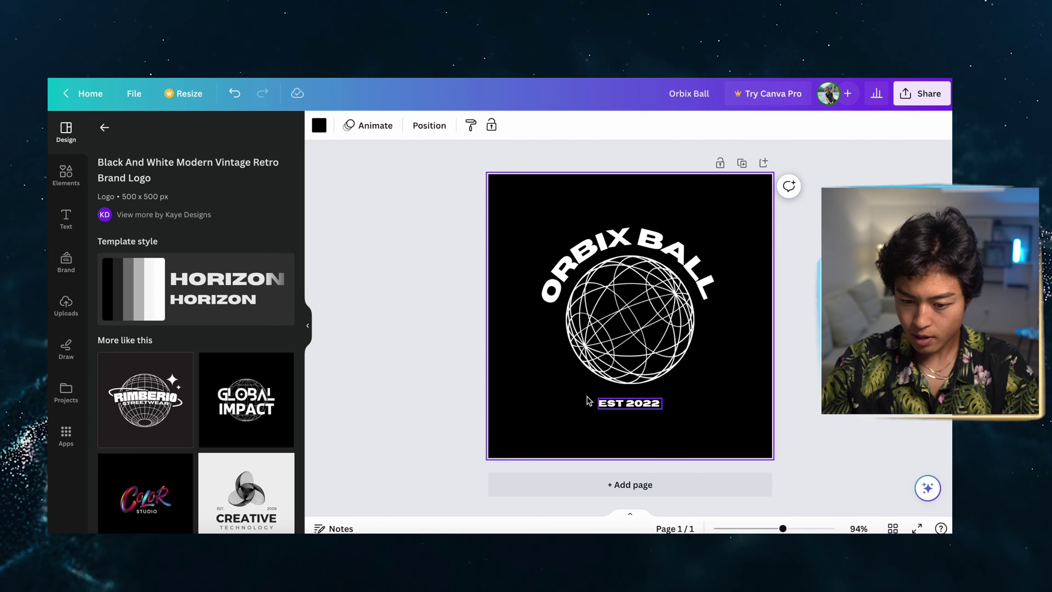
Delete the EST 2022 line and download the logo as a PNG
left_click(627, 404)
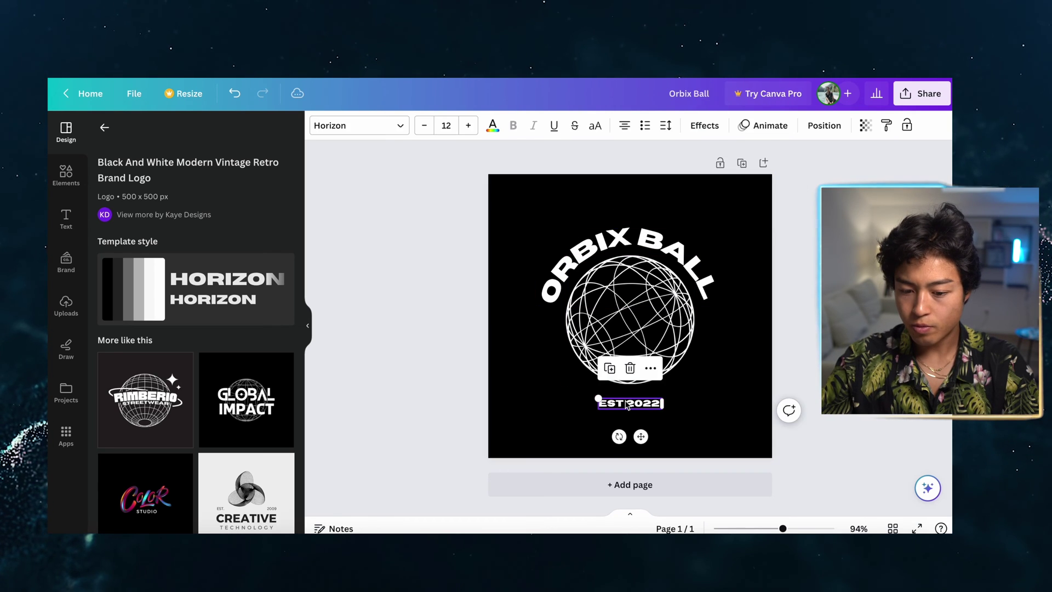
left_click(633, 370)
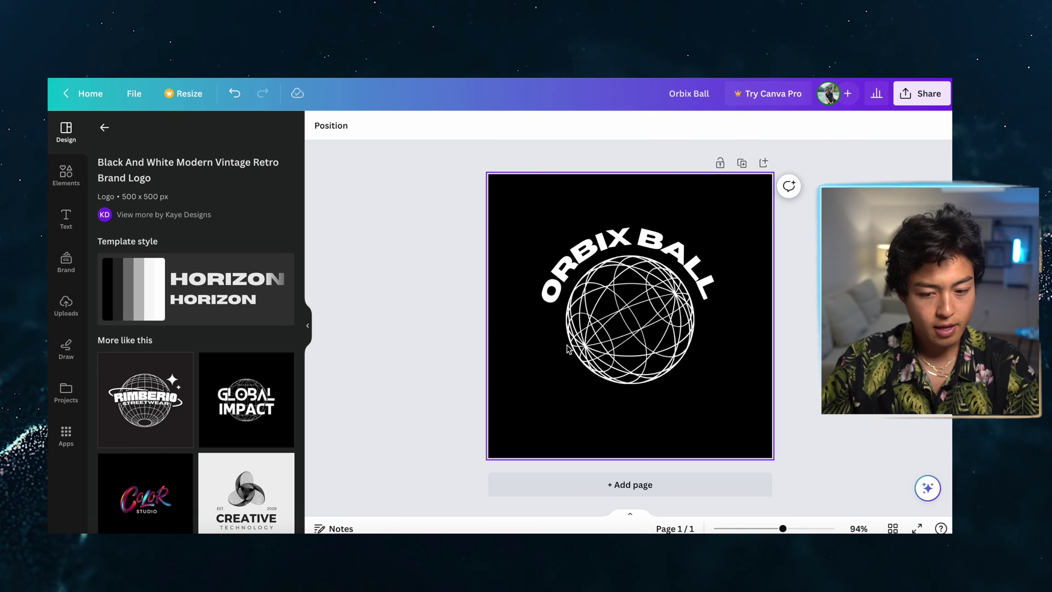
left_click(921, 93)
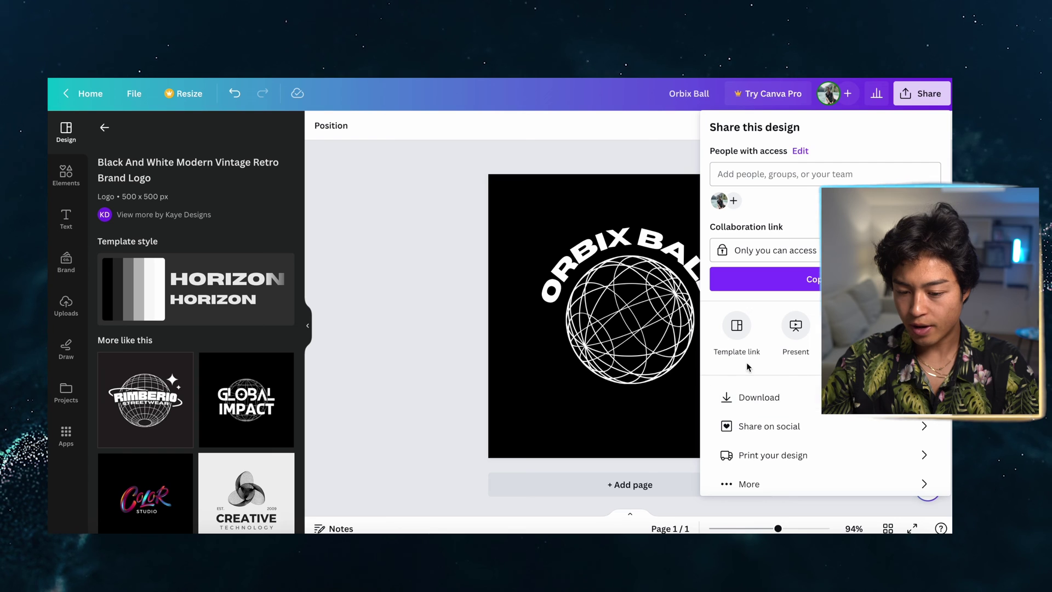
left_click(796, 402)
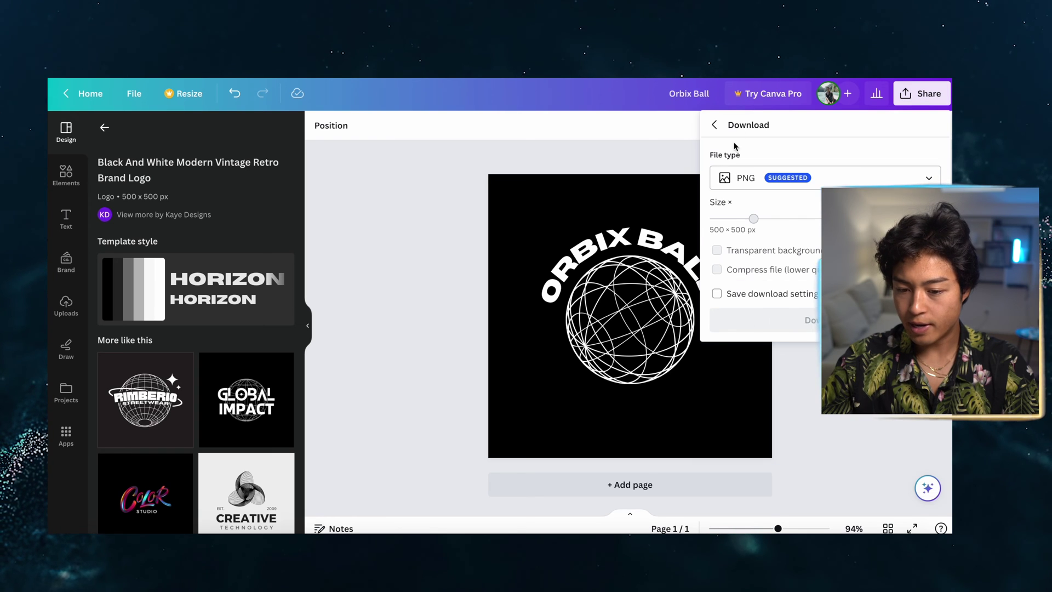
left_click(776, 325)
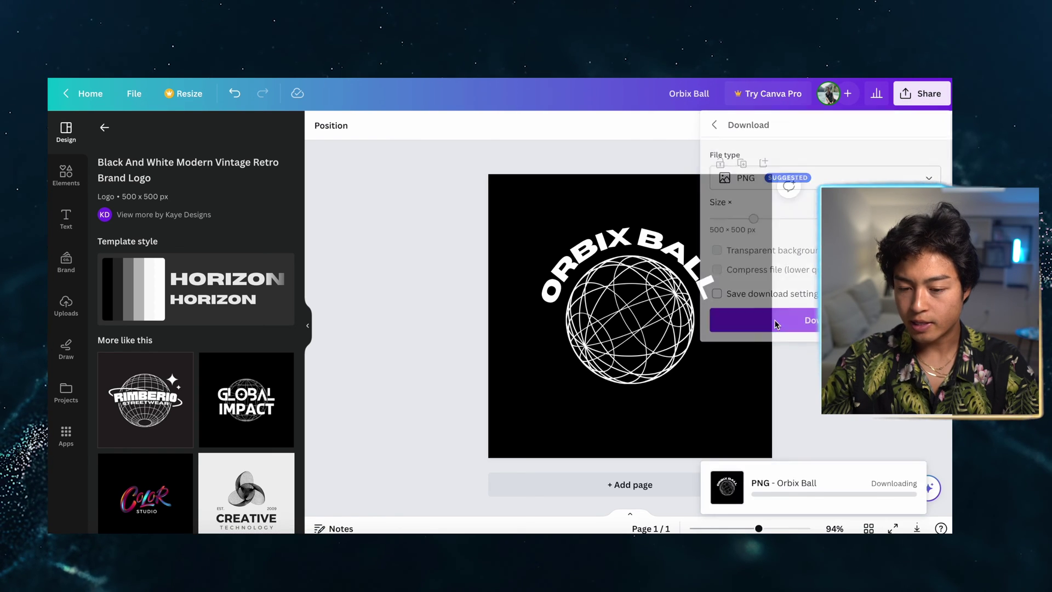
key("ctrl+Tab")
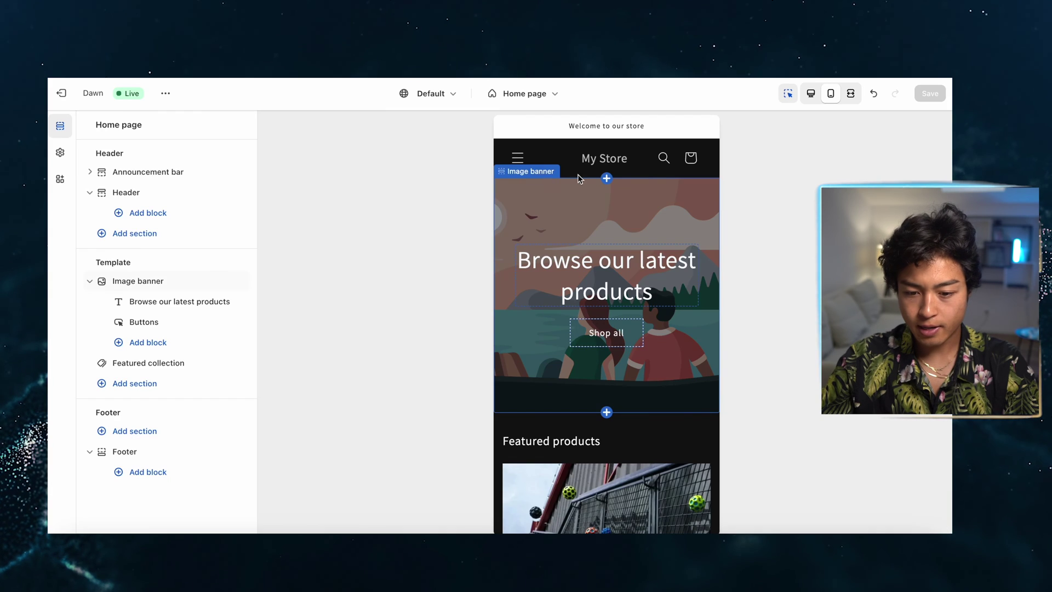
Set the uploaded Orbix Ball image as the store logo in theme settings
left_click(601, 163)
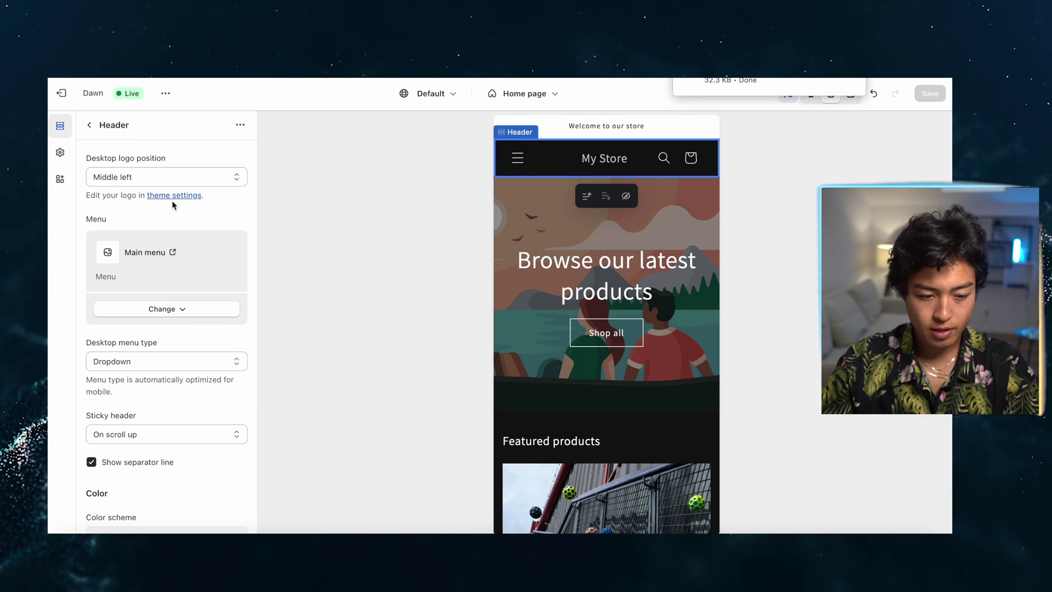
scroll(178, 334, "down", 2)
left_click(110, 517)
left_click(88, 132)
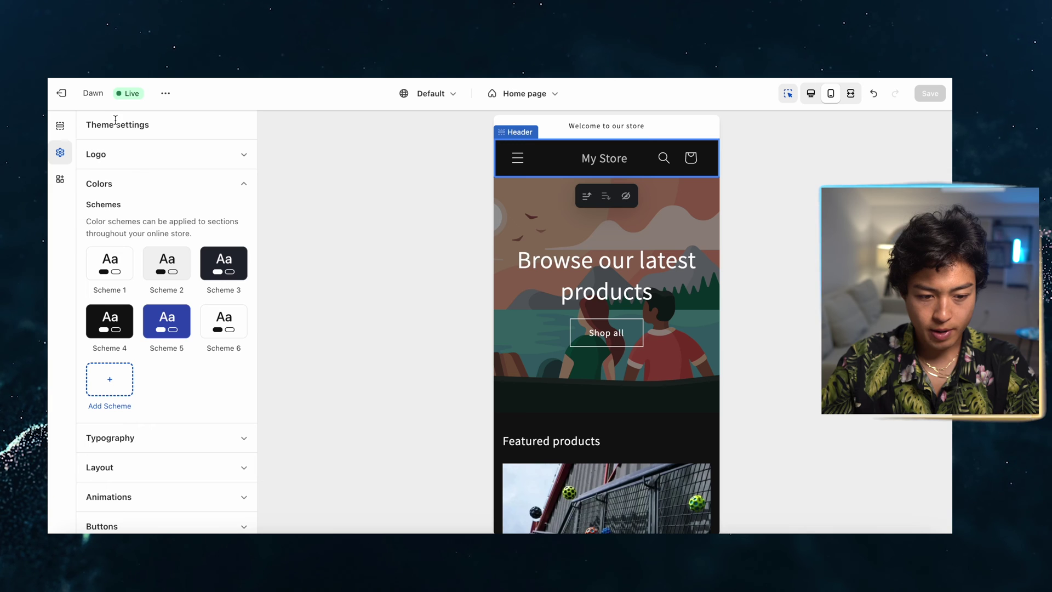
left_click(225, 183)
left_click(137, 154)
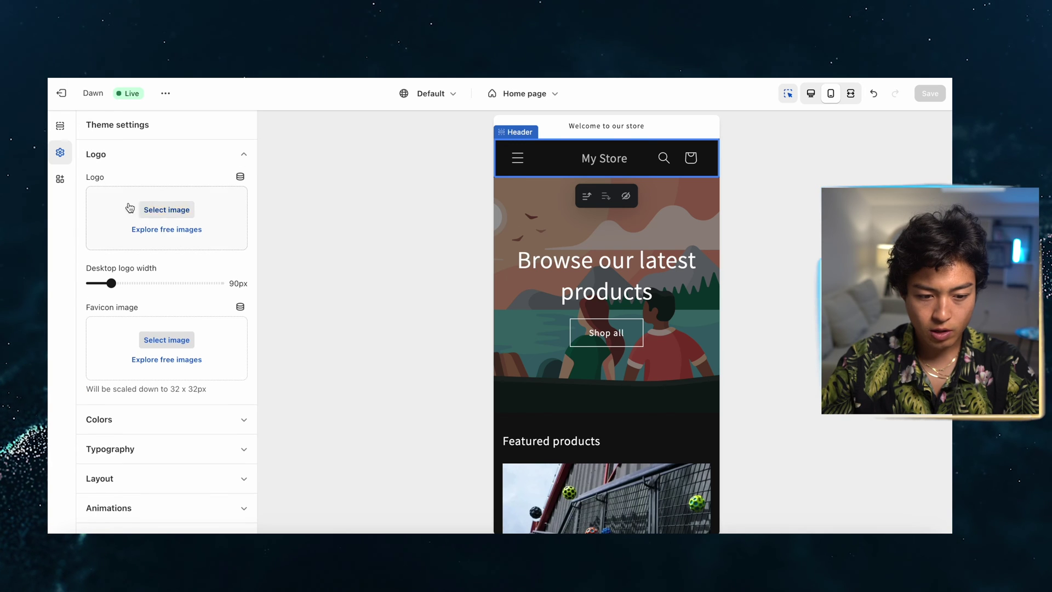
left_click(167, 210)
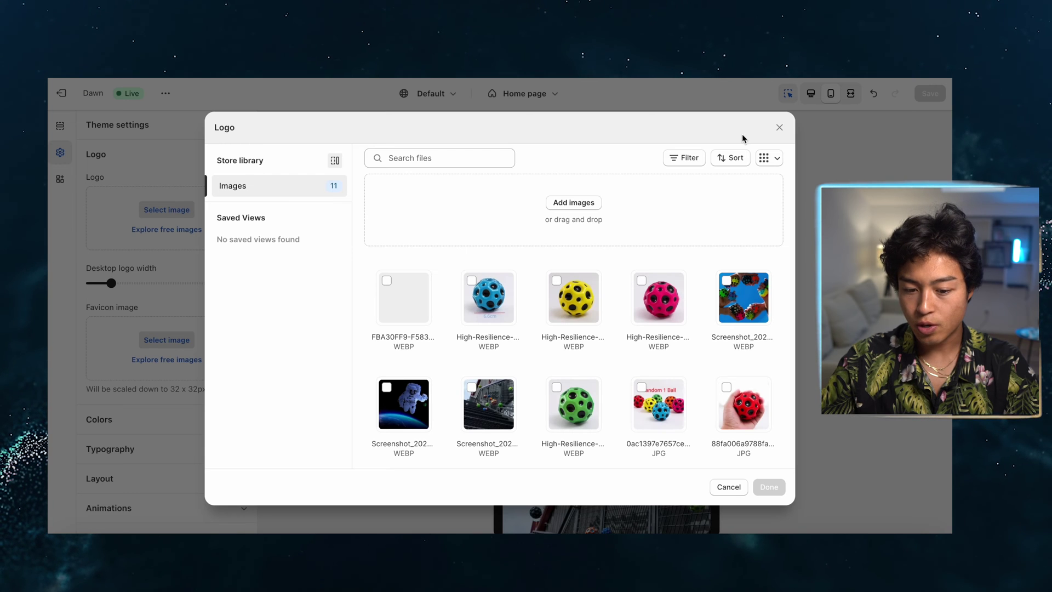
left_click(768, 487)
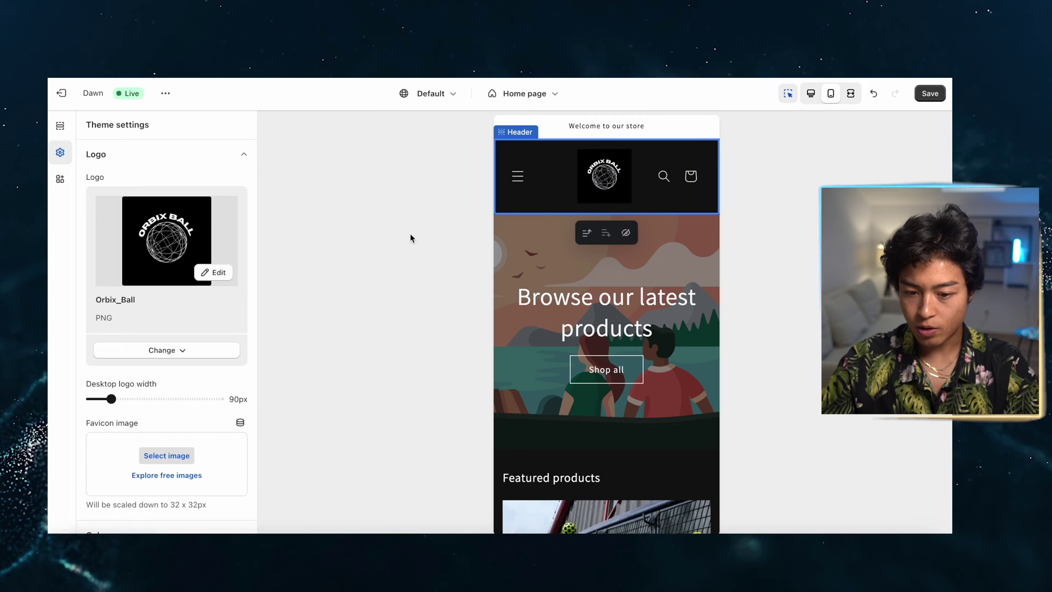
Reduce the header's top and bottom padding to 0px, checking it in the desktop preview
left_click(537, 184)
left_click(175, 193)
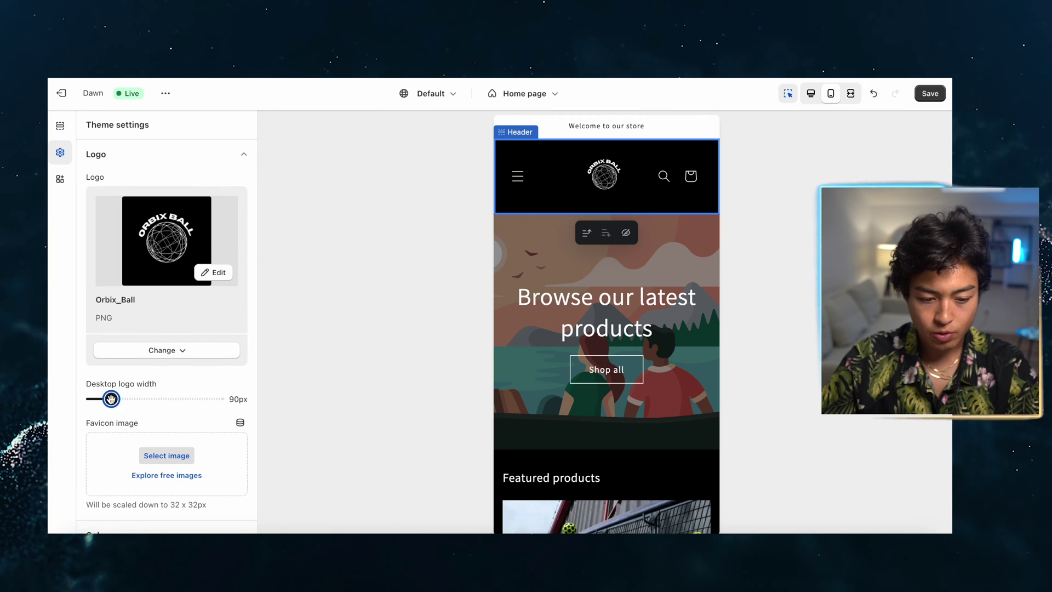
left_click(811, 93)
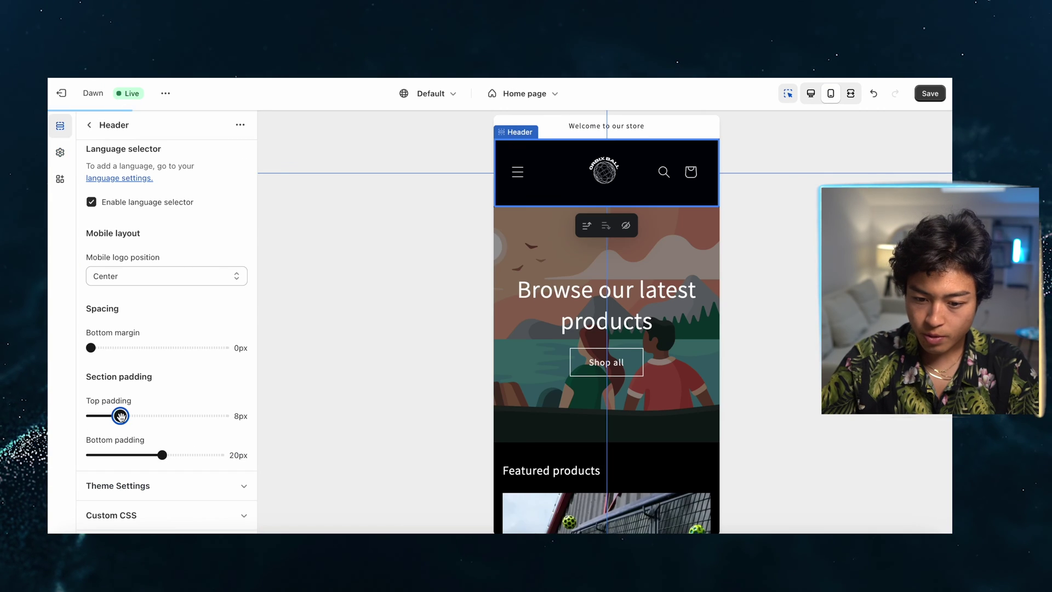
left_click_drag(121, 416, 85, 417)
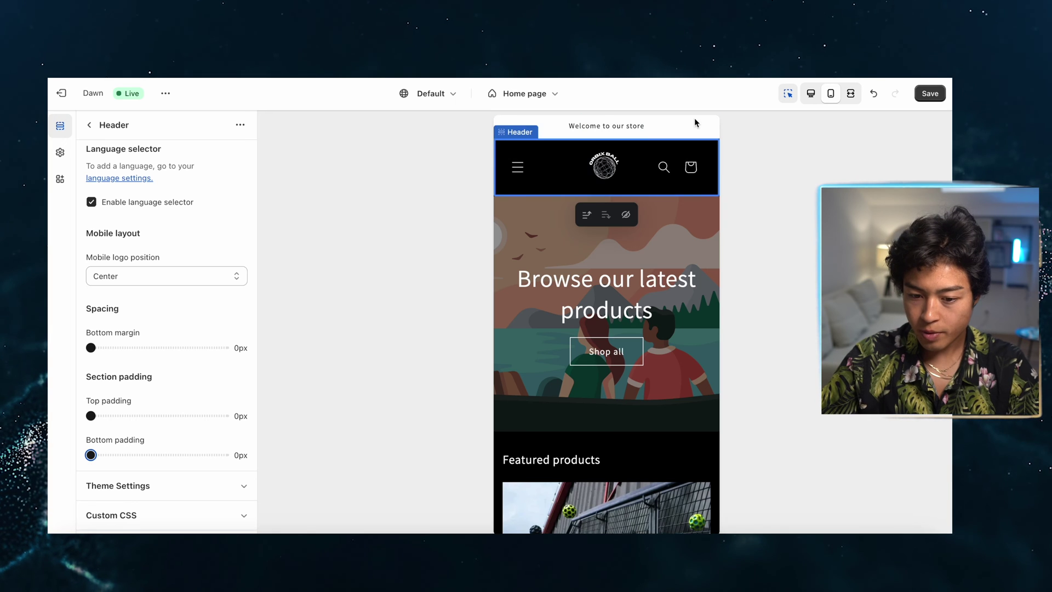
left_click(630, 123)
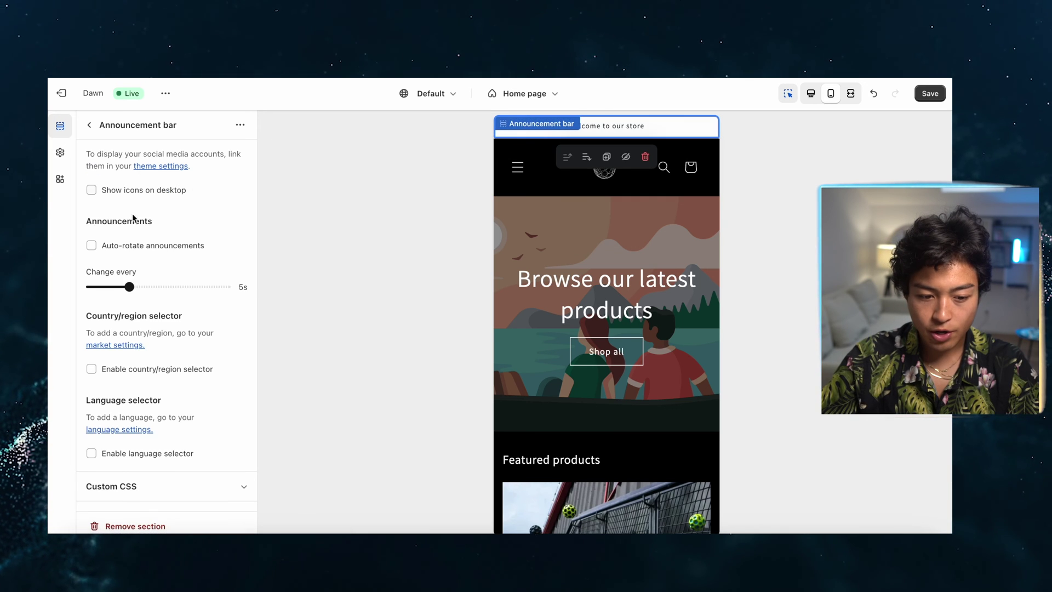
Replace the 'Welcome to our store' announcement text with 'Free Shipping on orders $50+'
scroll(168, 269, "up", 4)
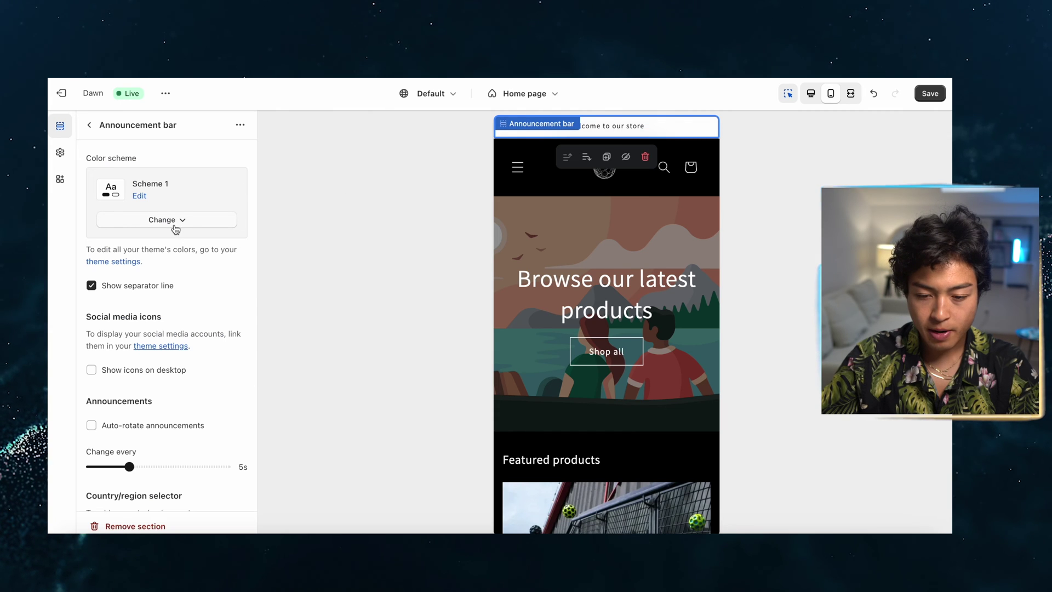
scroll(178, 351, "down", 4)
left_click(89, 125)
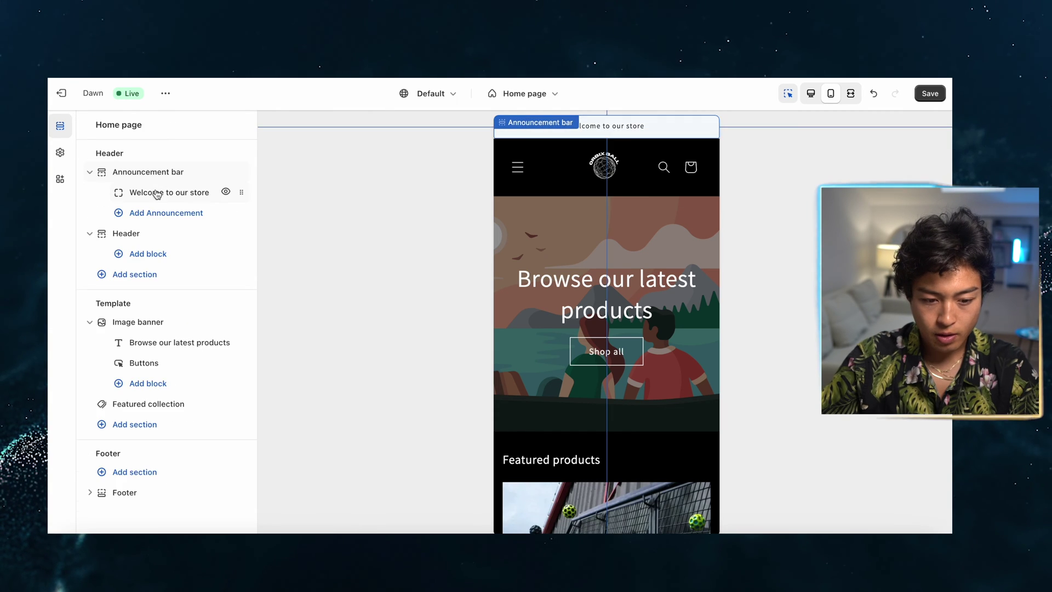
left_click(144, 193)
left_click(127, 176)
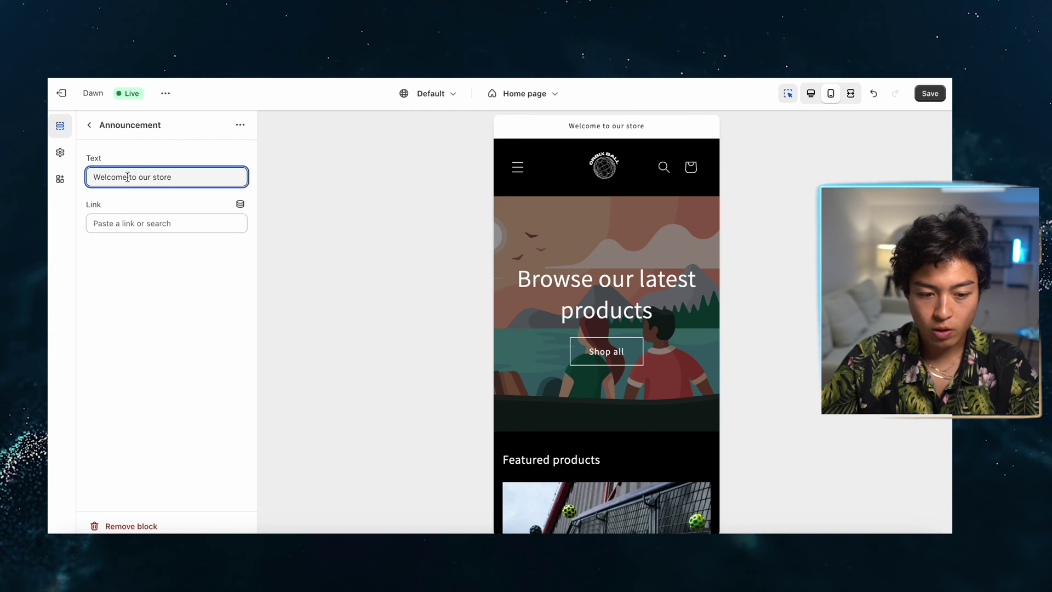
key("ctrl+a")
type("Fre")
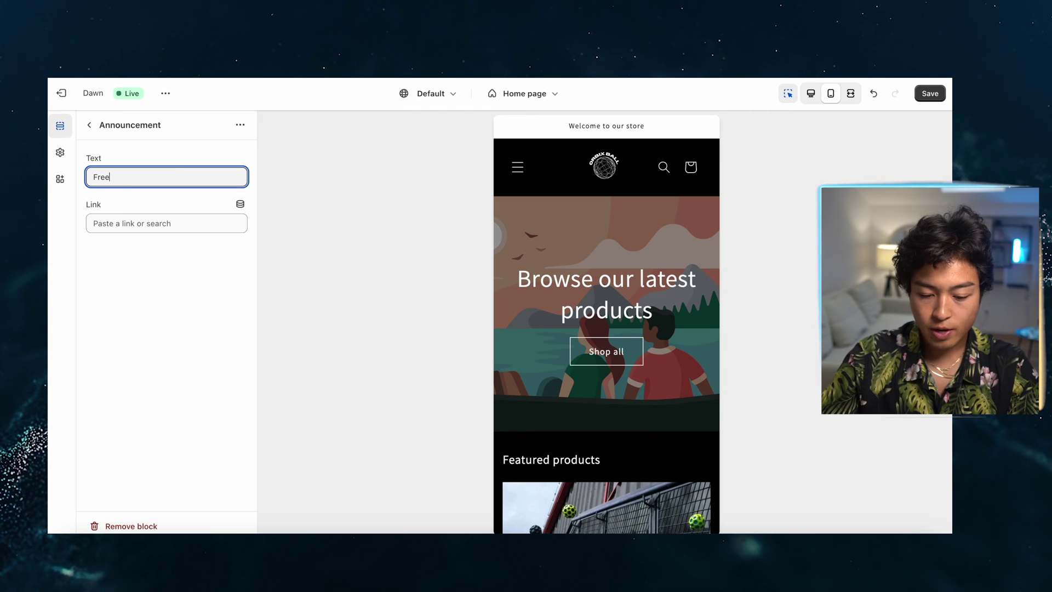
type("e Shipping on orders $50+")
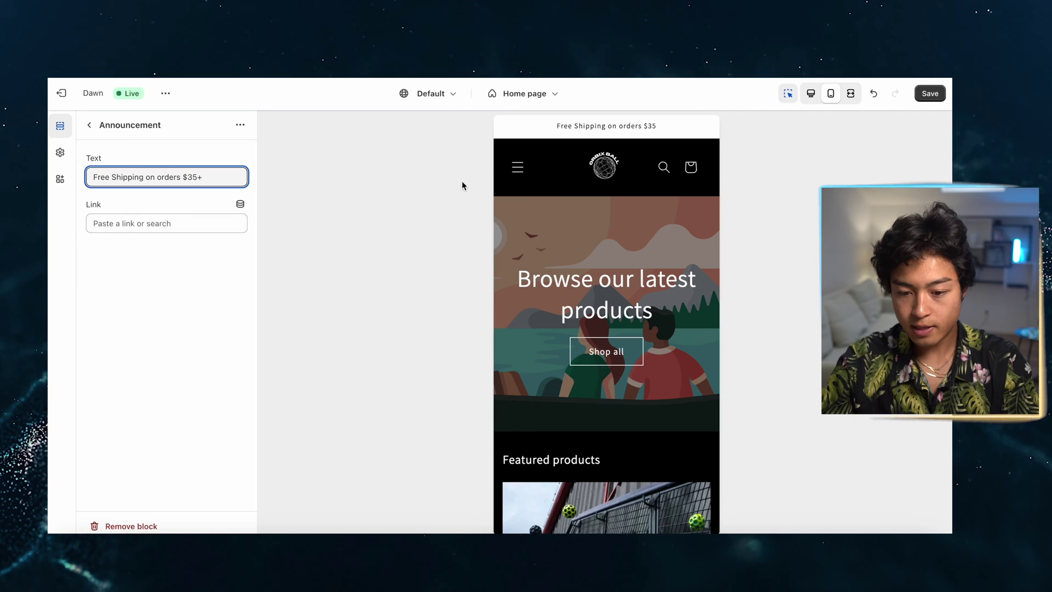
left_click(656, 178)
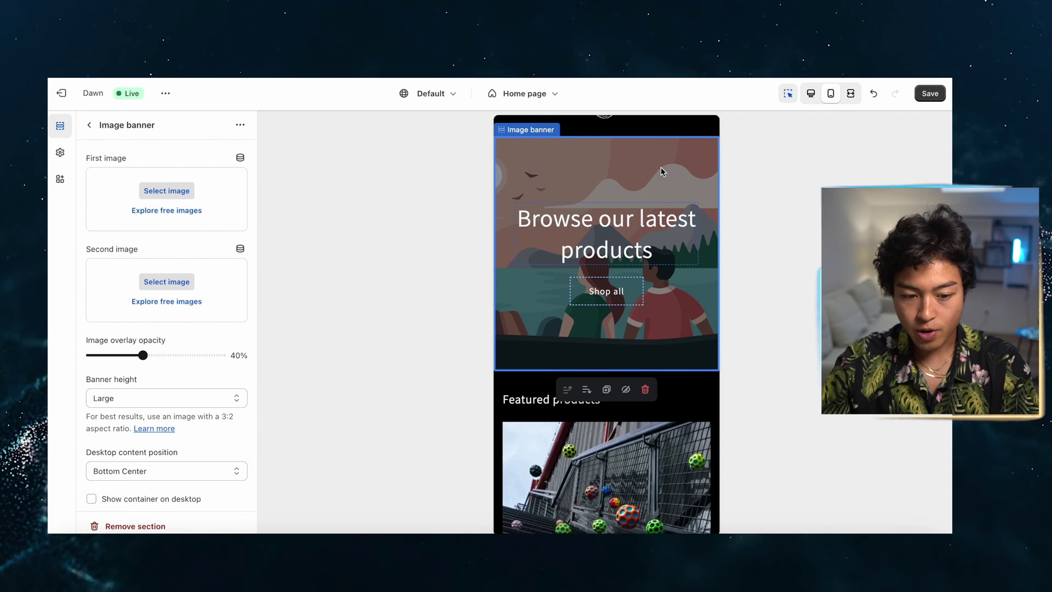
Set the astronaut banner image and a bold italic uppercase 'THE WORLD'S BOUNCIEST BALL' heading
left_click(167, 191)
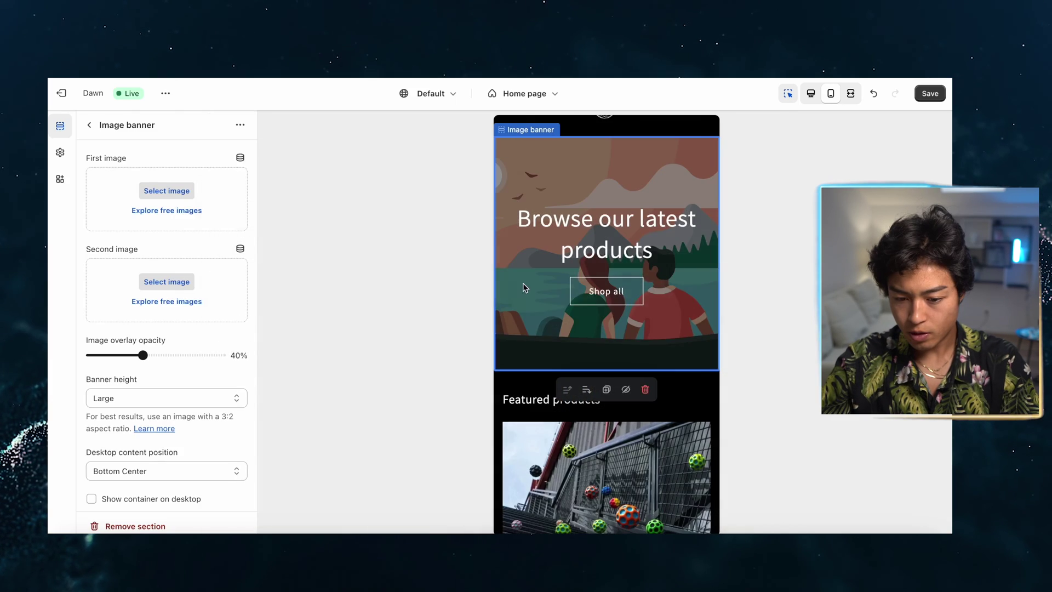
left_click(597, 222)
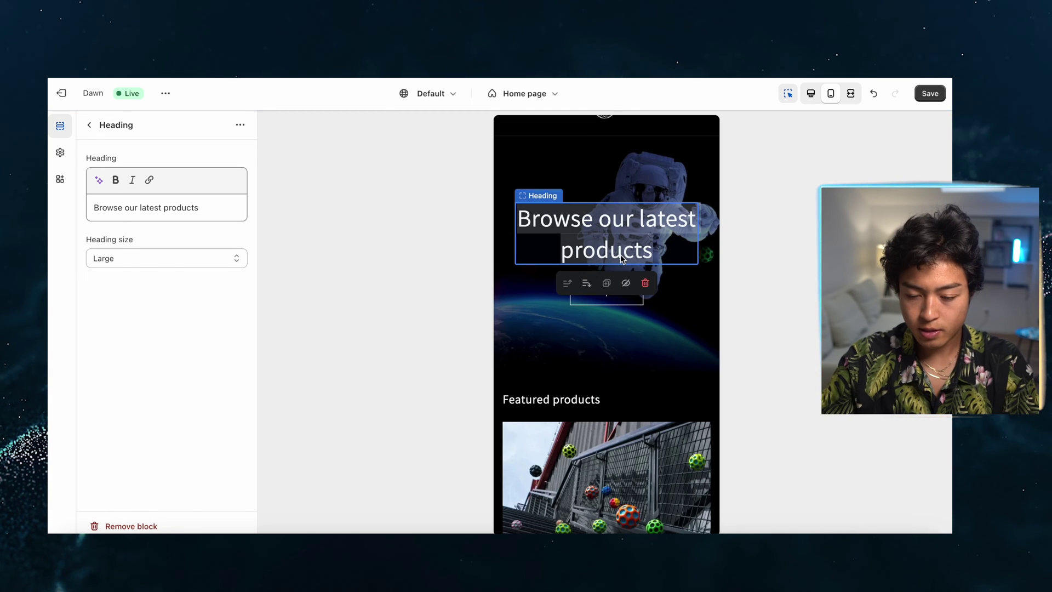
type("Orbix Ball - The W")
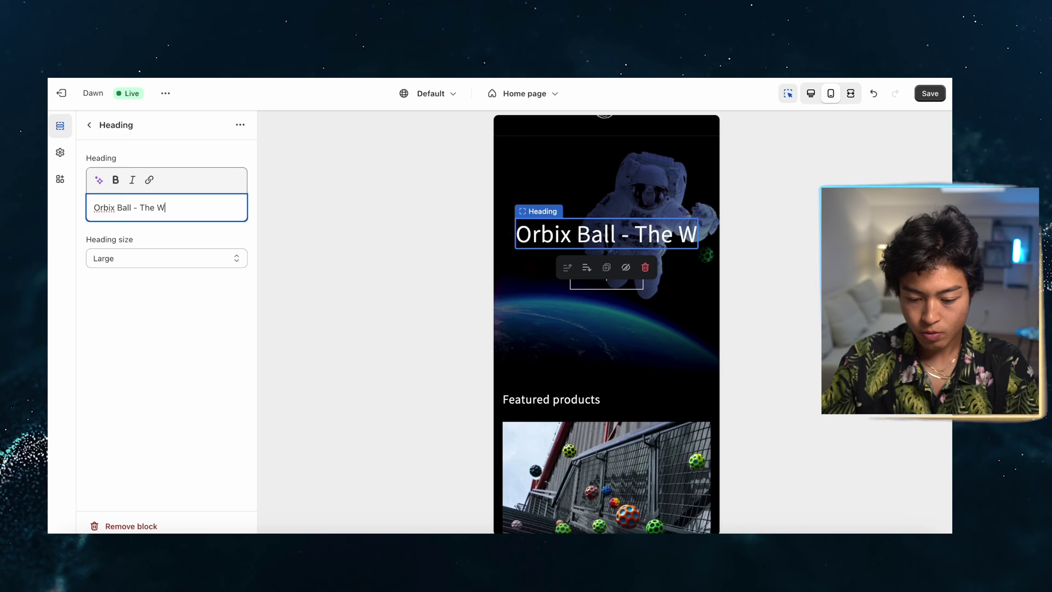
type("orld's Bounciest Ball")
key("ctrl+a")
type("THE WORLD'S BOUNCIEST BALL")
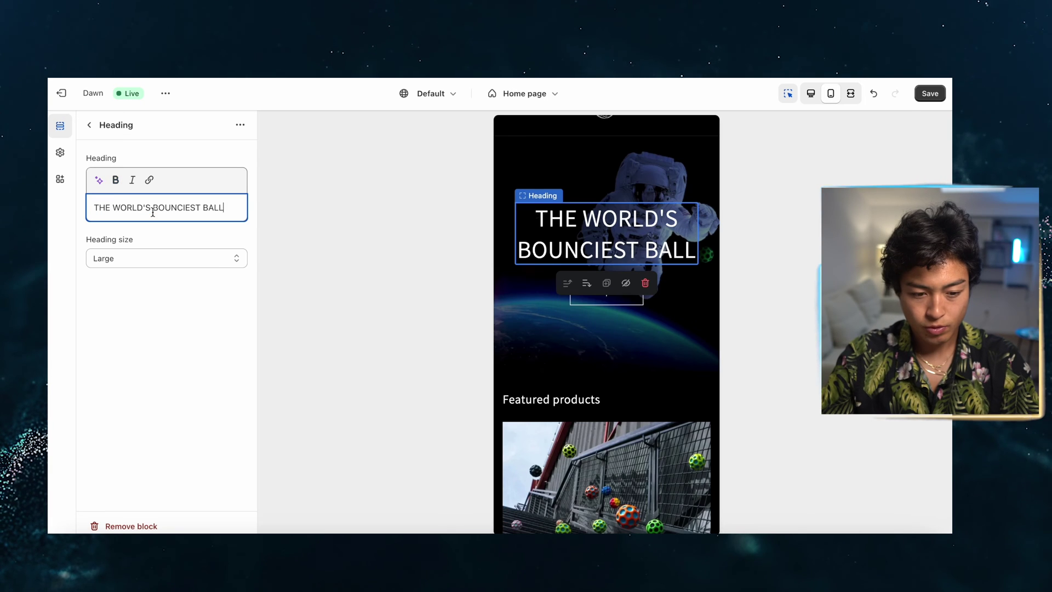
triple_click(178, 208)
left_click(116, 180)
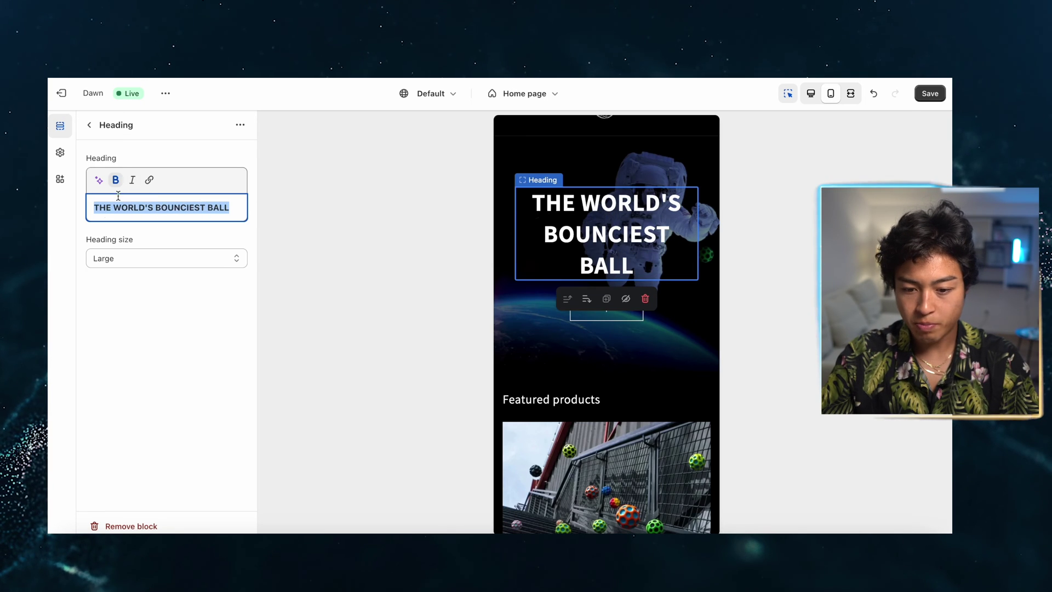
left_click(132, 180)
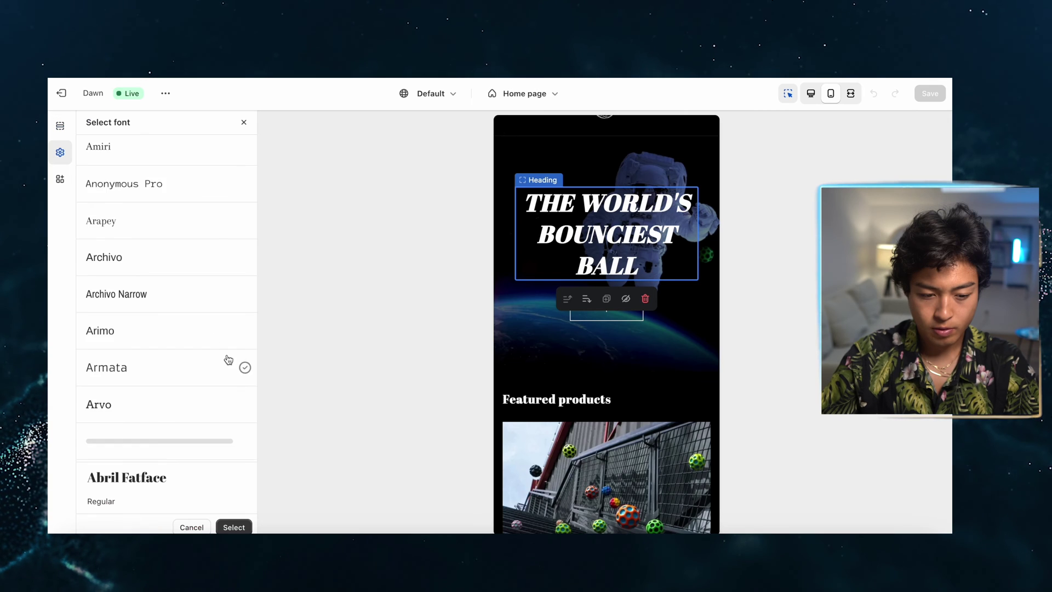
Change the theme's heading font to Fjalla One
left_click(185, 437)
scroll(185, 437, "down", 5)
left_click(126, 223)
scroll(169, 404, "down", 5)
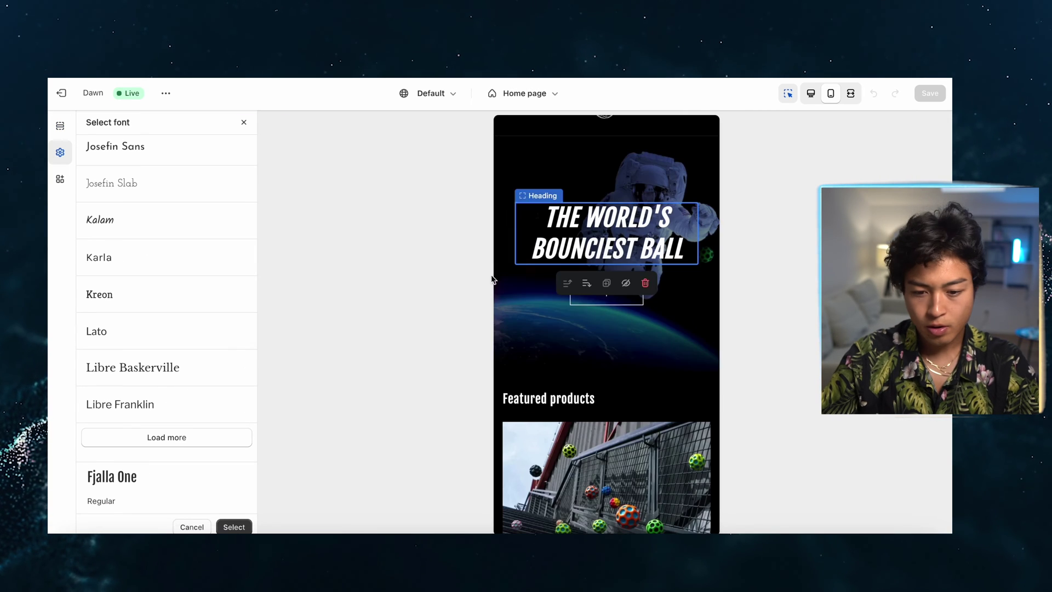
left_click(231, 527)
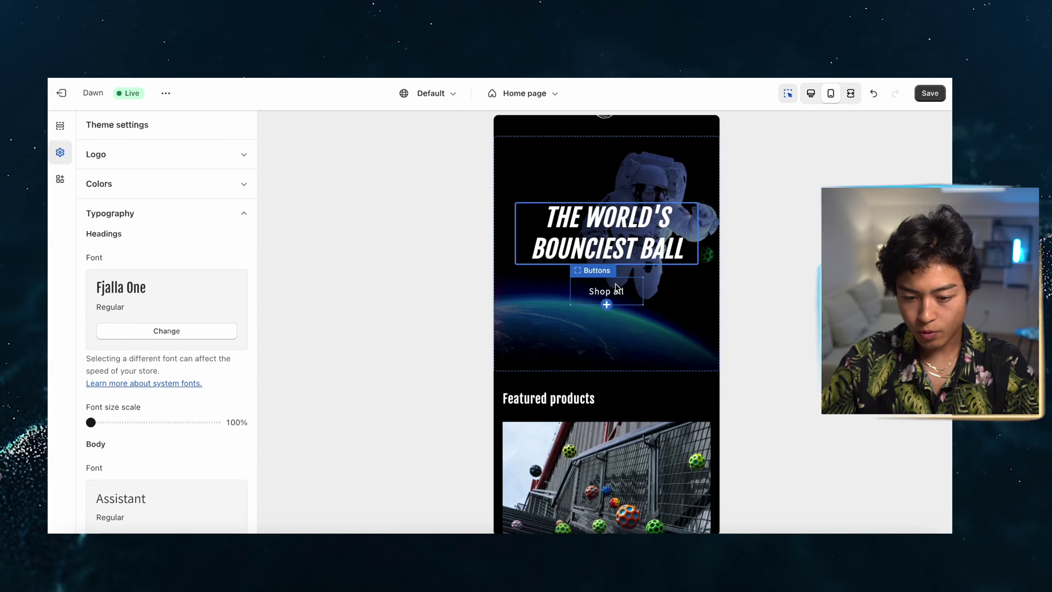
left_click(615, 290)
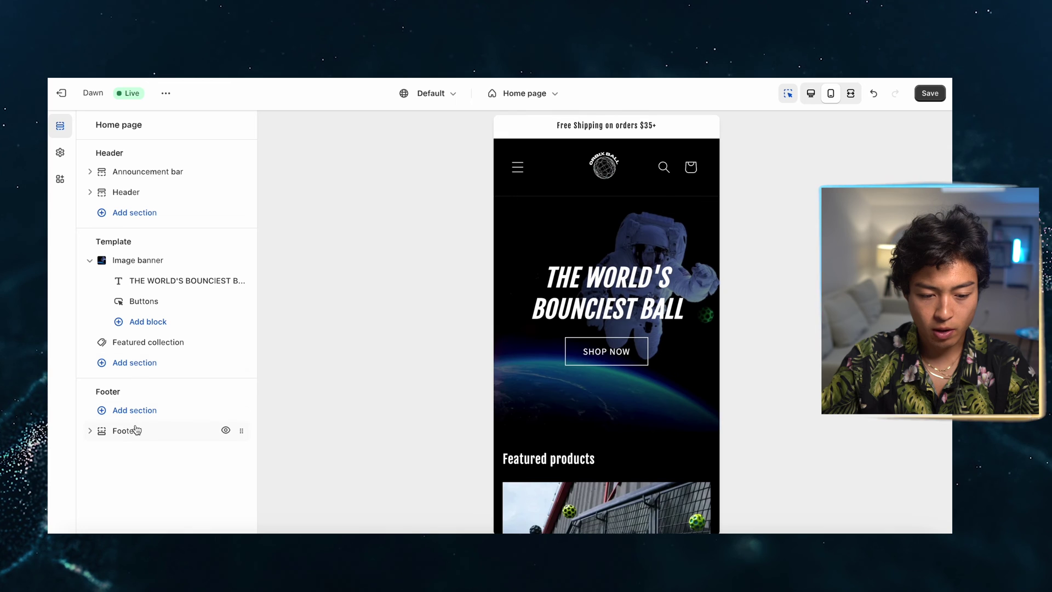
Add a Featured product section below the banner and give it the dark Scheme 4
left_click(144, 367)
key("Escape")
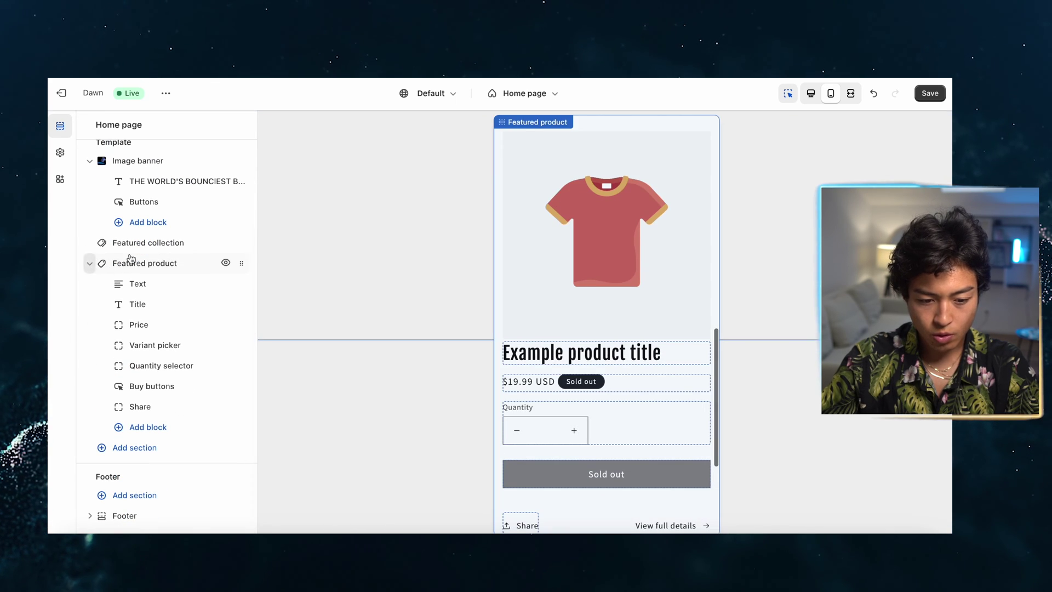
left_click_drag(240, 267, 247, 362)
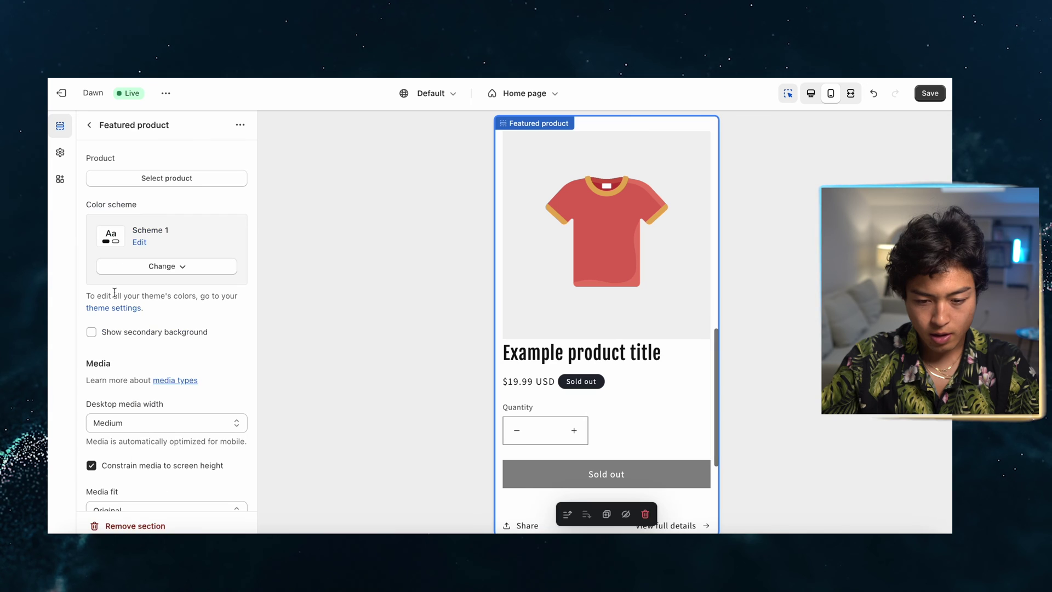
left_click(154, 265)
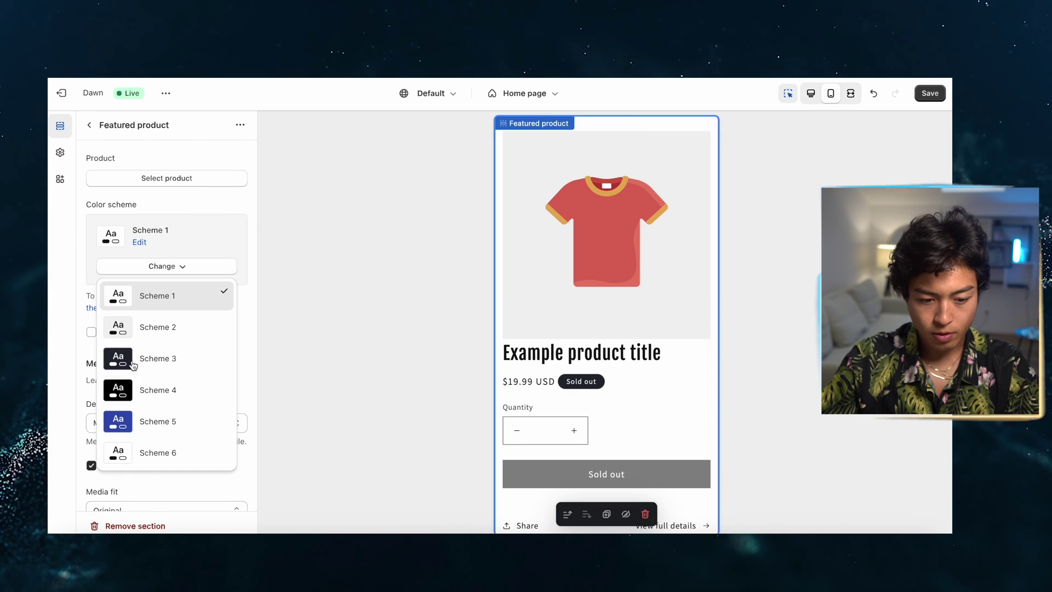
left_click(154, 388)
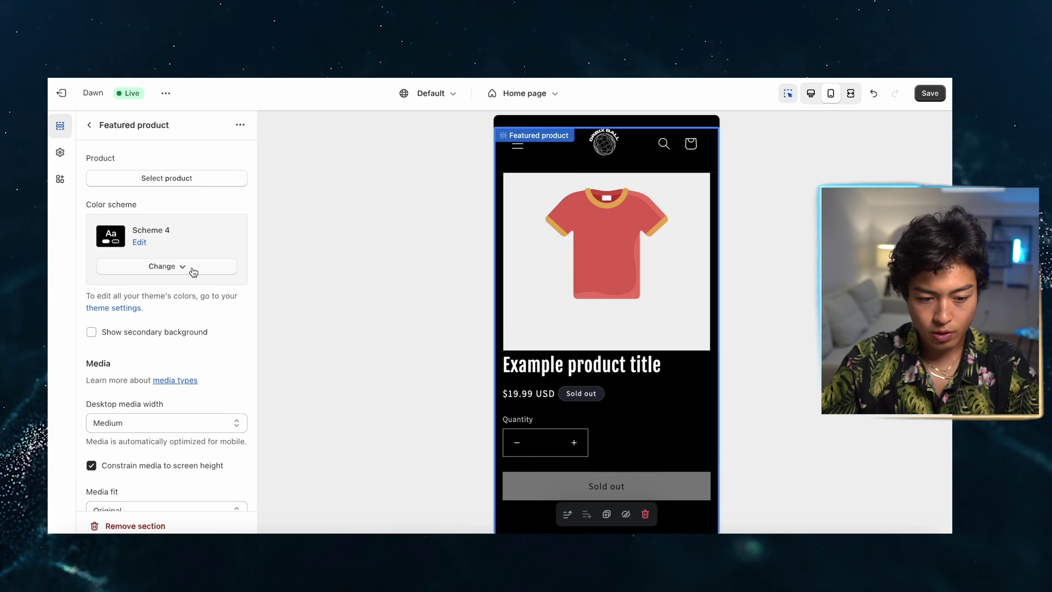
Feature Orbix Ball Pro in the section and remove its quantity selector
left_click(167, 177)
left_click(117, 233)
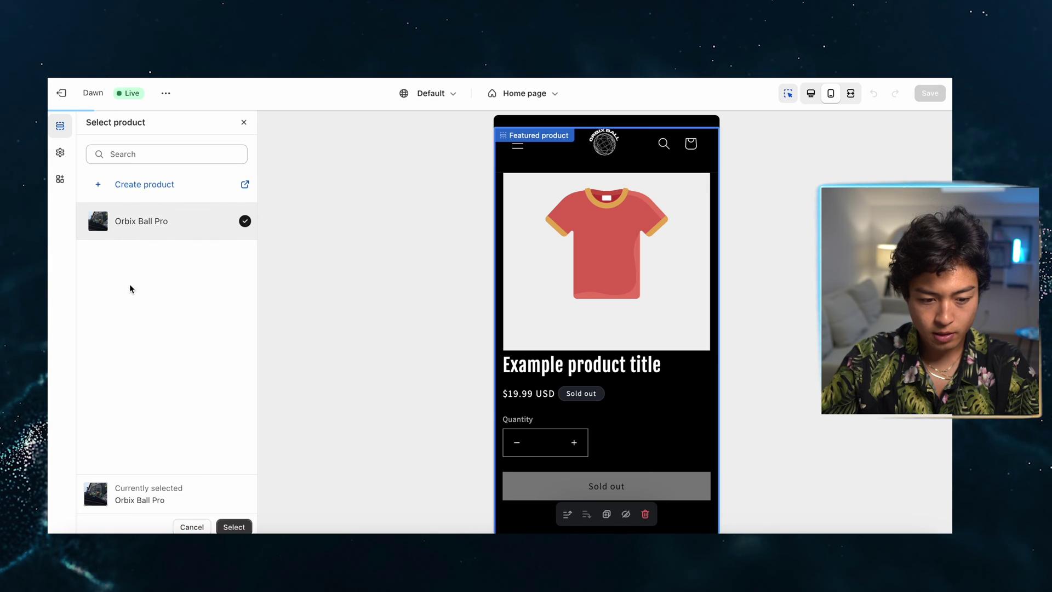
left_click(233, 527)
scroll(607, 274, "down", 3)
left_click(647, 299)
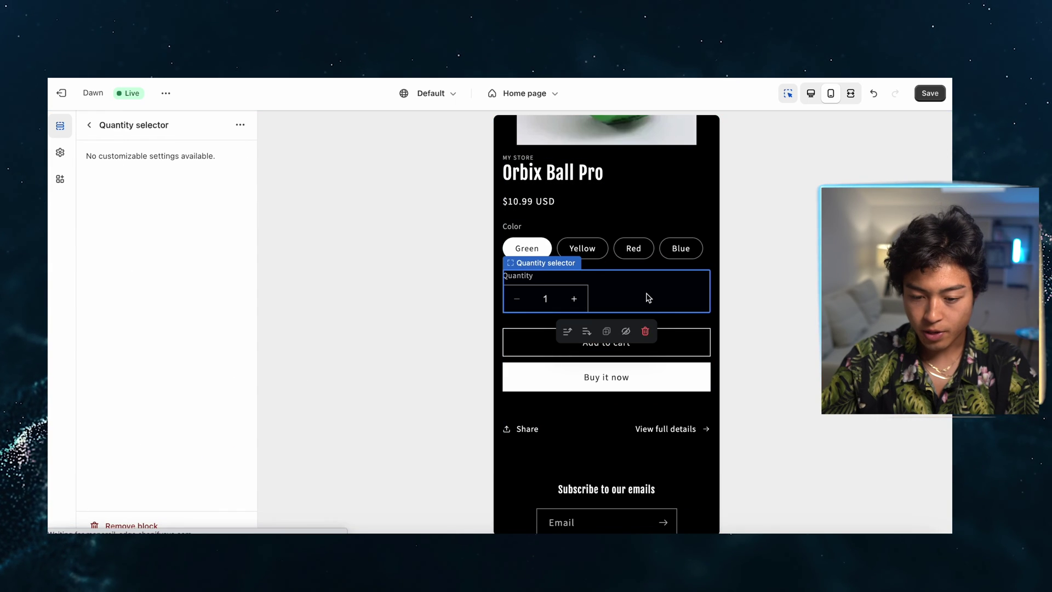
left_click(646, 331)
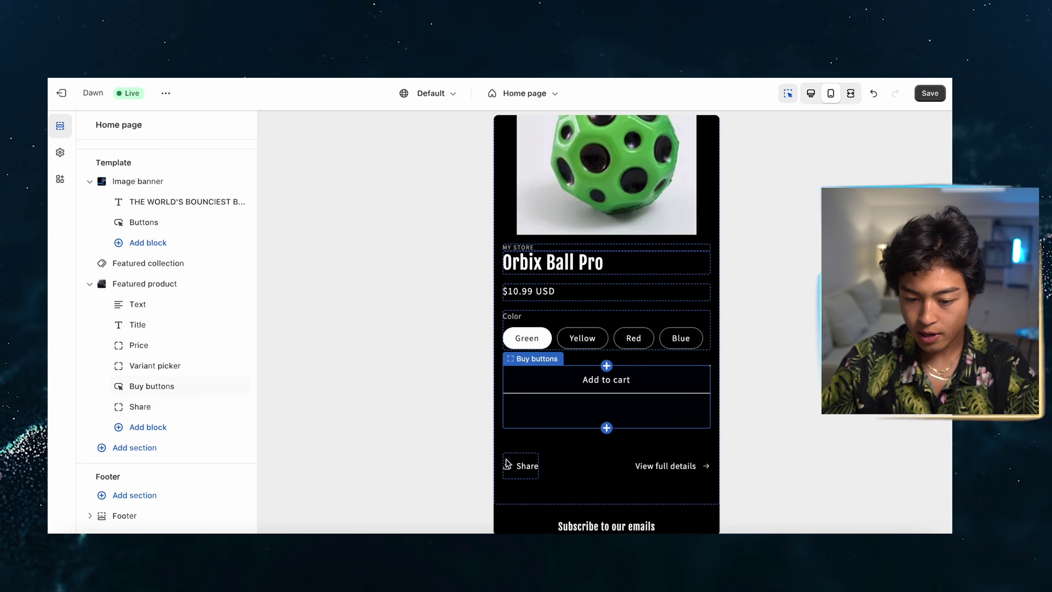
Delete the Share block and the MY STORE vendor text from the product section
left_click(534, 470)
key("Delete")
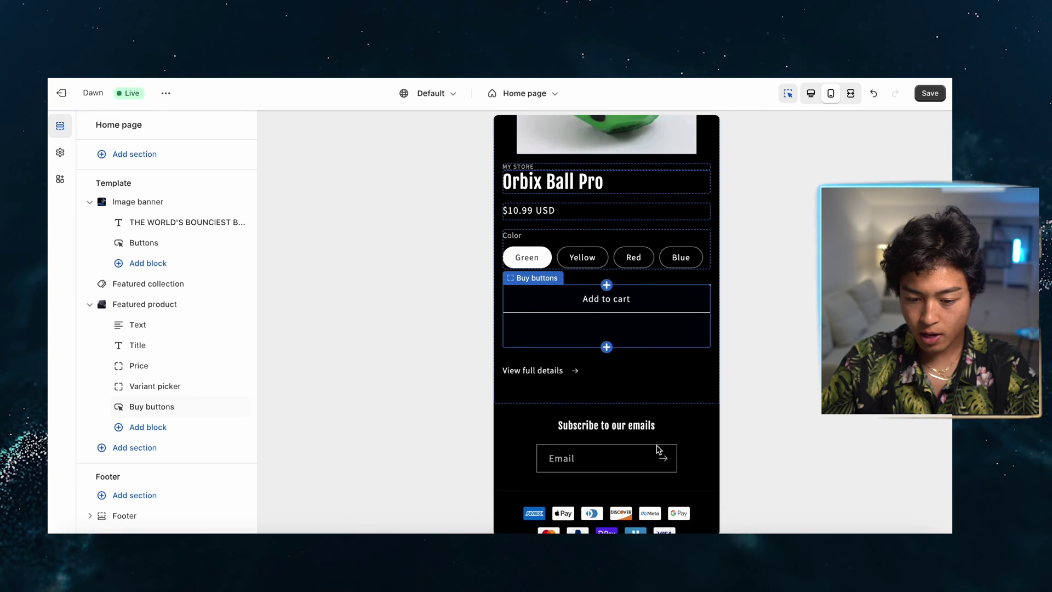
left_click(137, 325)
left_click(241, 127)
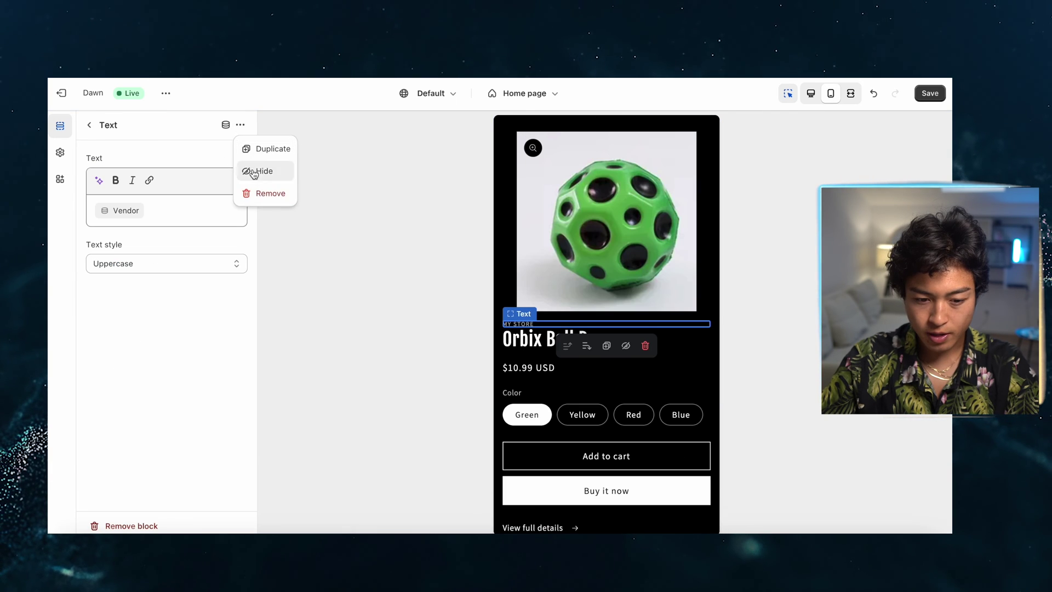
left_click(257, 192)
Hide the Featured collection section on the home page
left_click(155, 306)
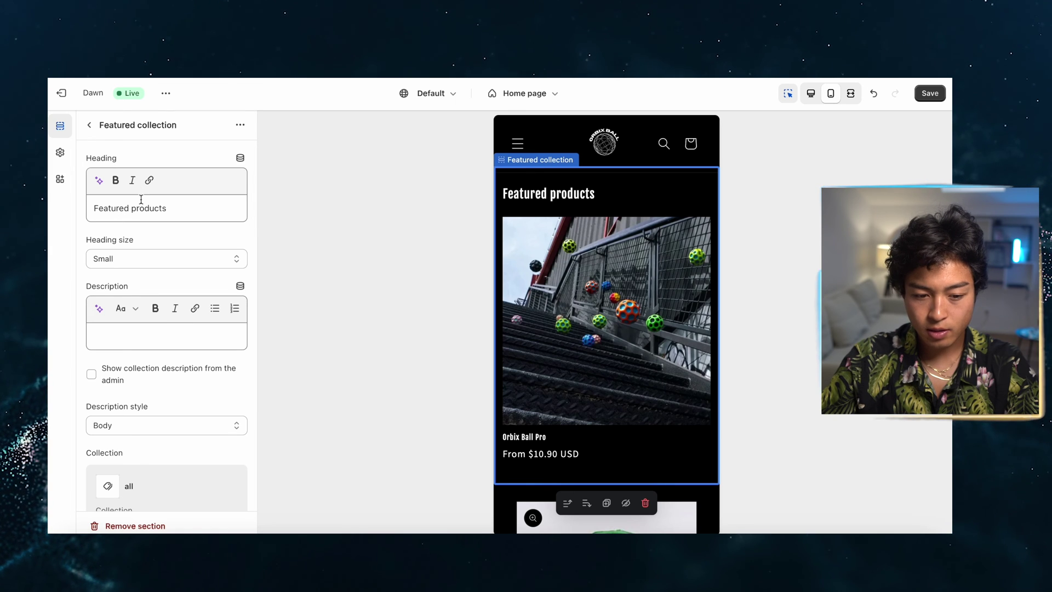
left_click(88, 125)
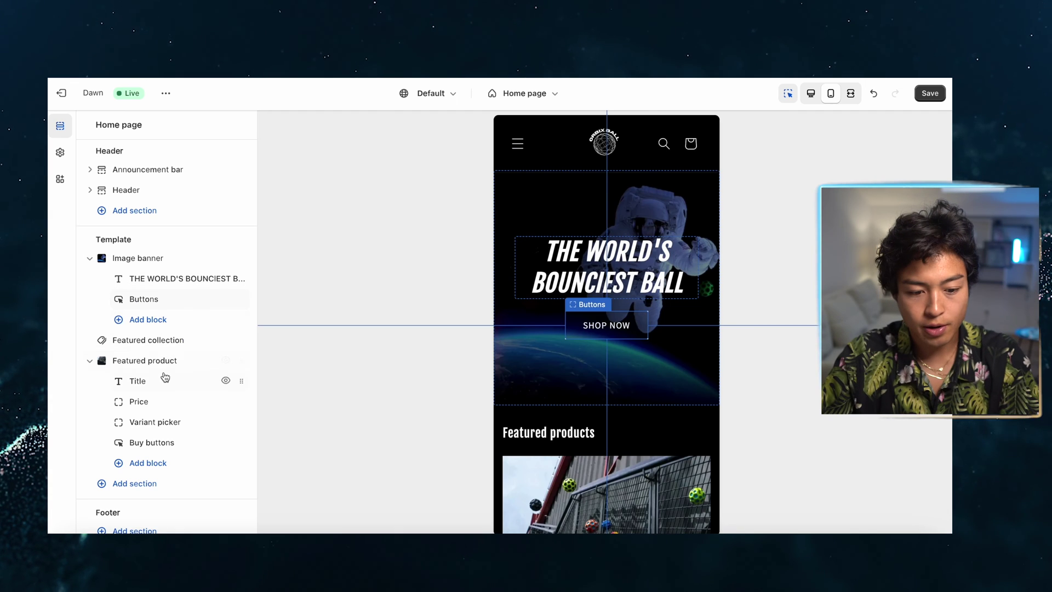
left_click(225, 340)
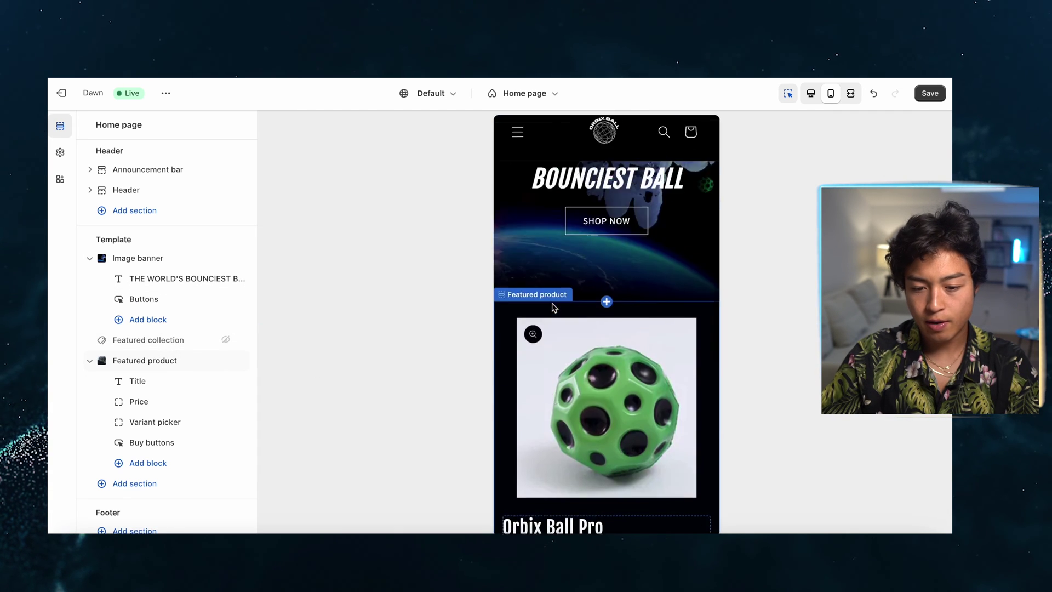
scroll(553, 308, "down", 8)
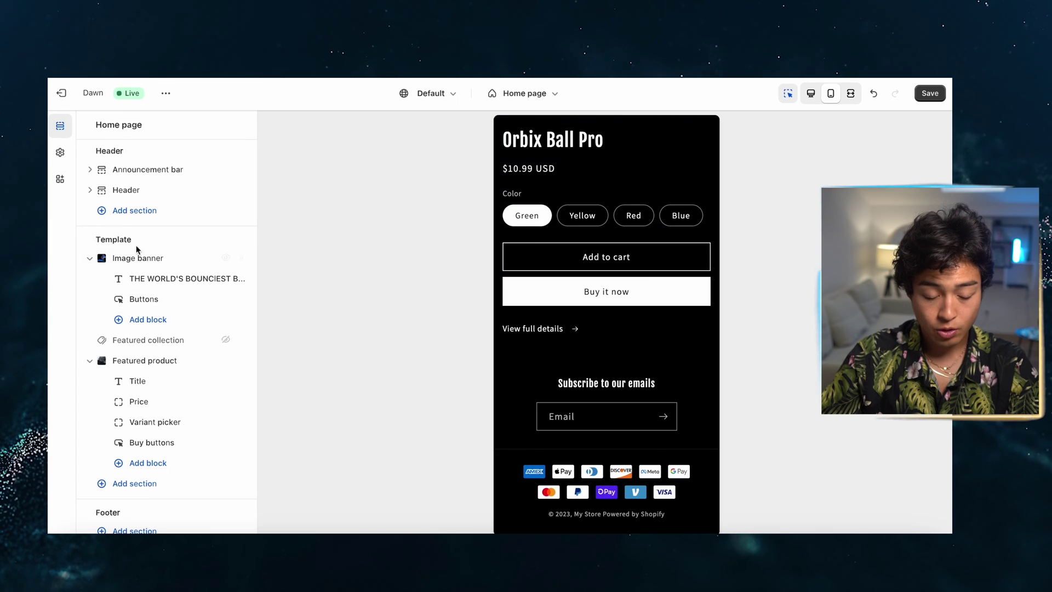
mouse_move(137, 267)
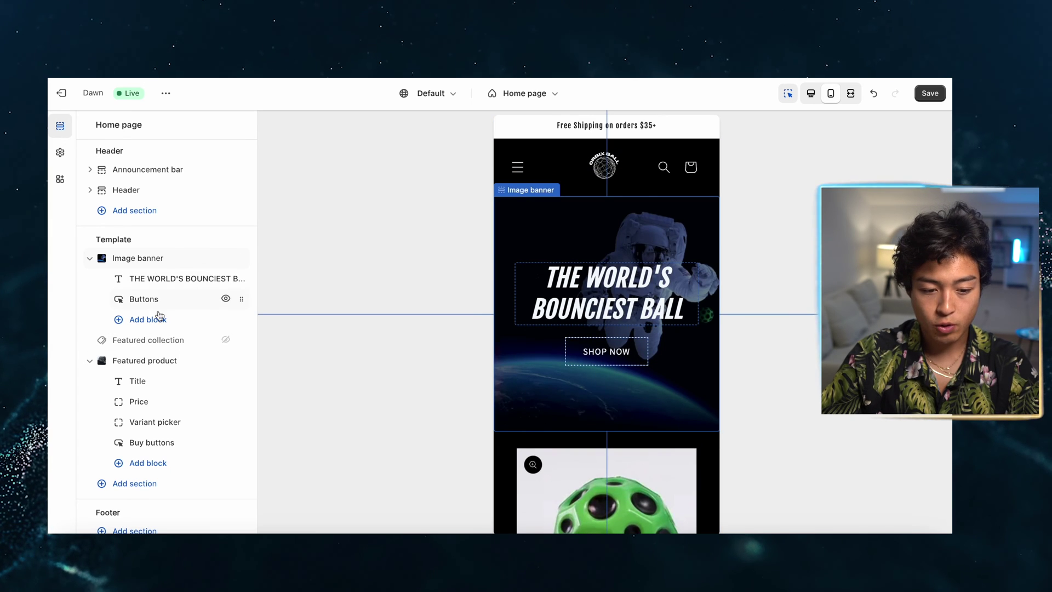
left_click(134, 484)
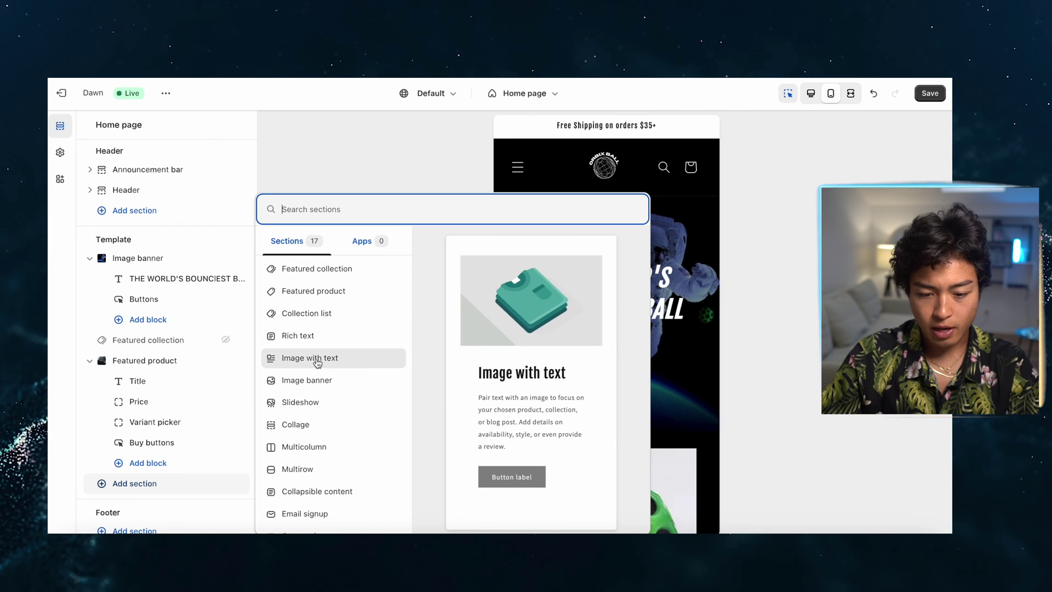
Add an Image with text section using the FBA30FF9 ball image and a dark colour scheme
left_click(318, 362)
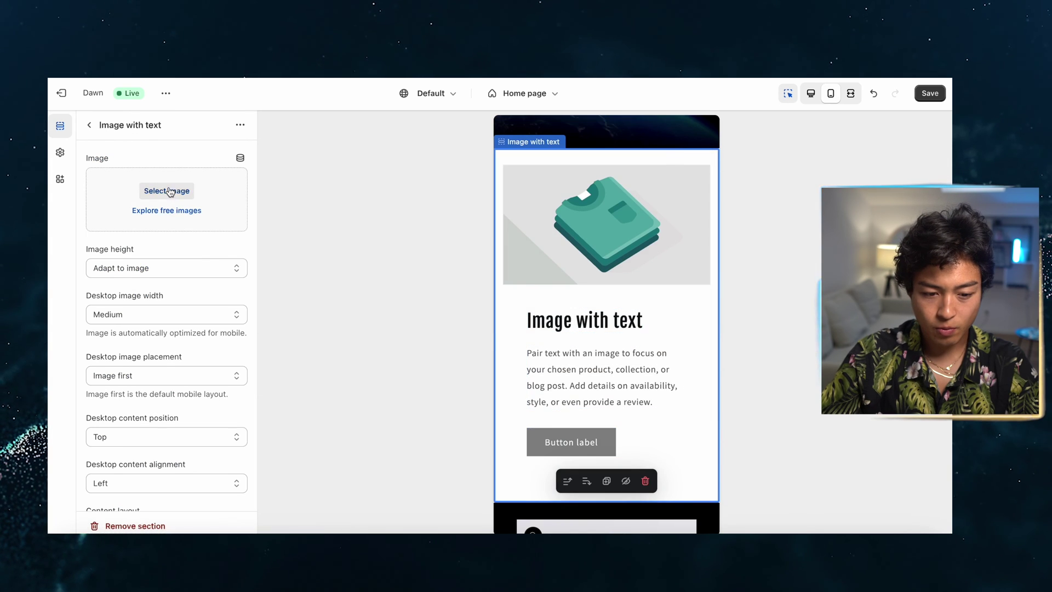
left_click(167, 190)
left_click(488, 308)
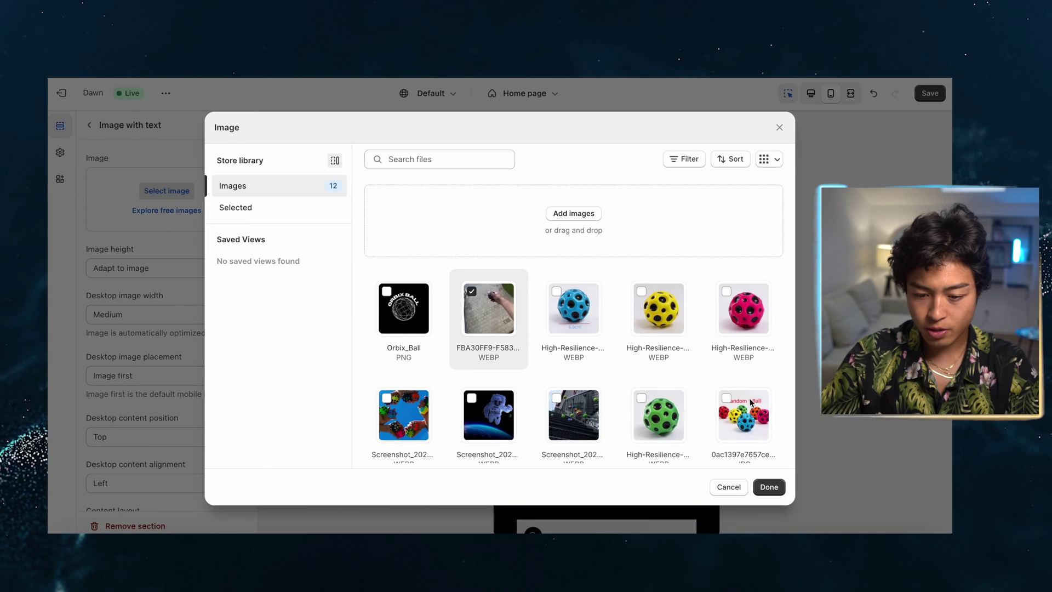
left_click(768, 487)
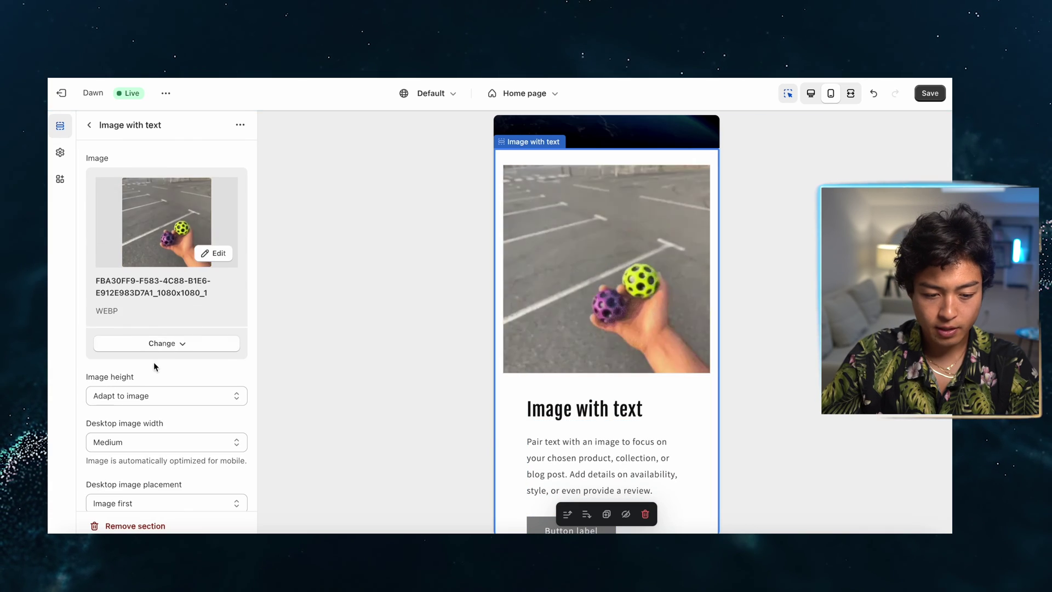
scroll(153, 366, "down", 12)
scroll(186, 422, "up", 7)
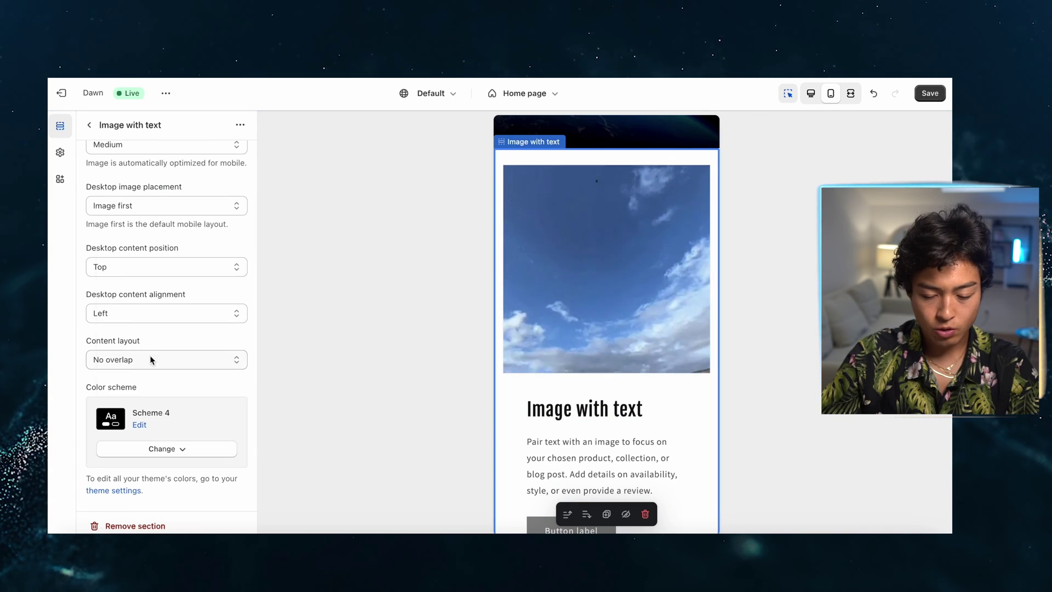
left_click(514, 383)
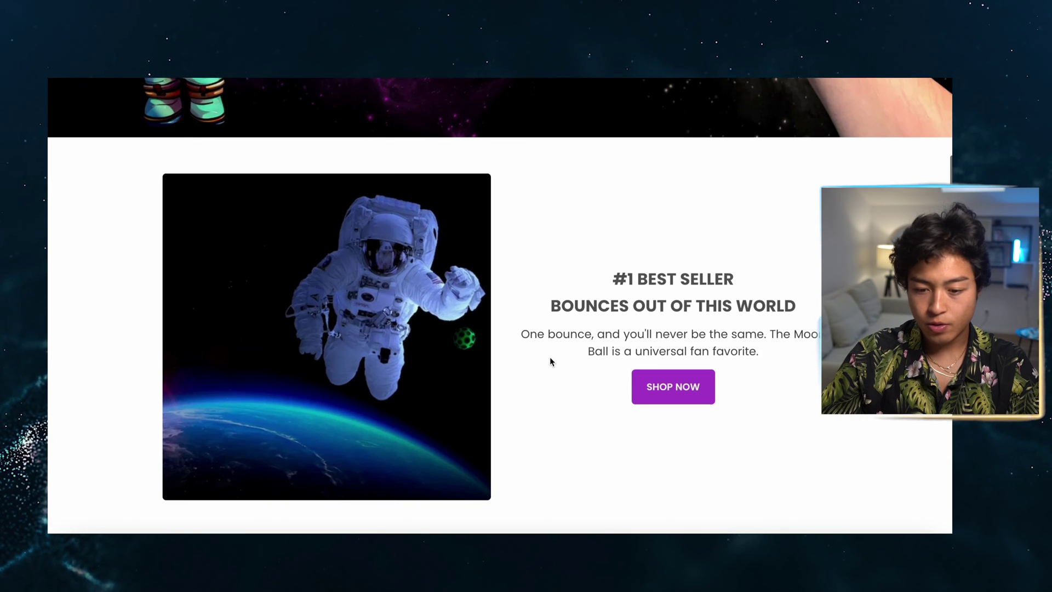
Ask ChatGPT for a short homepage product description and select its four-line Moon Ball reply
scroll(550, 357, "down", 1)
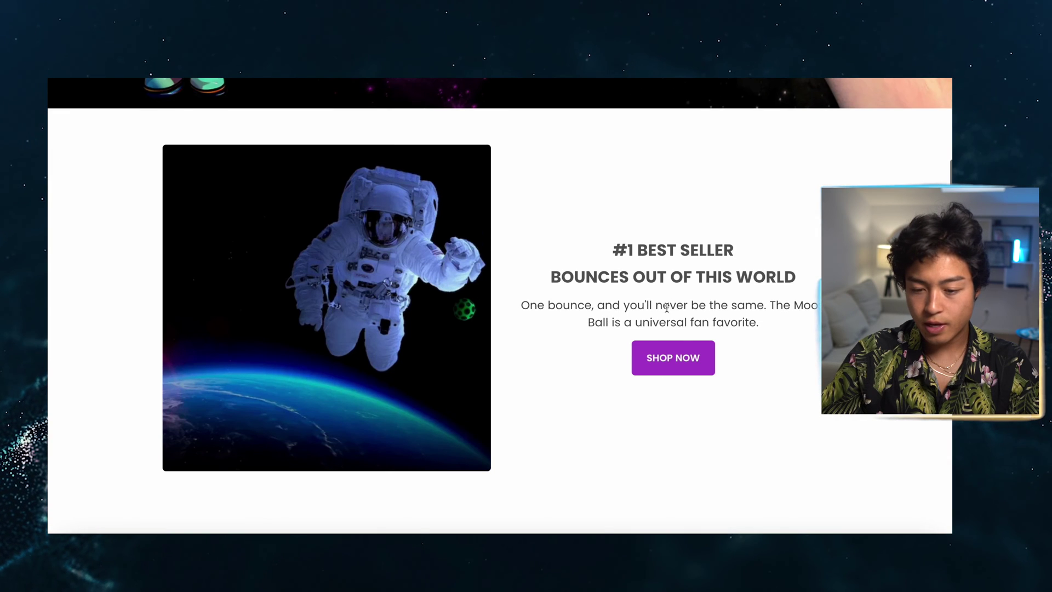
left_click_drag(612, 250, 774, 327)
scroll(695, 81, "up", 1)
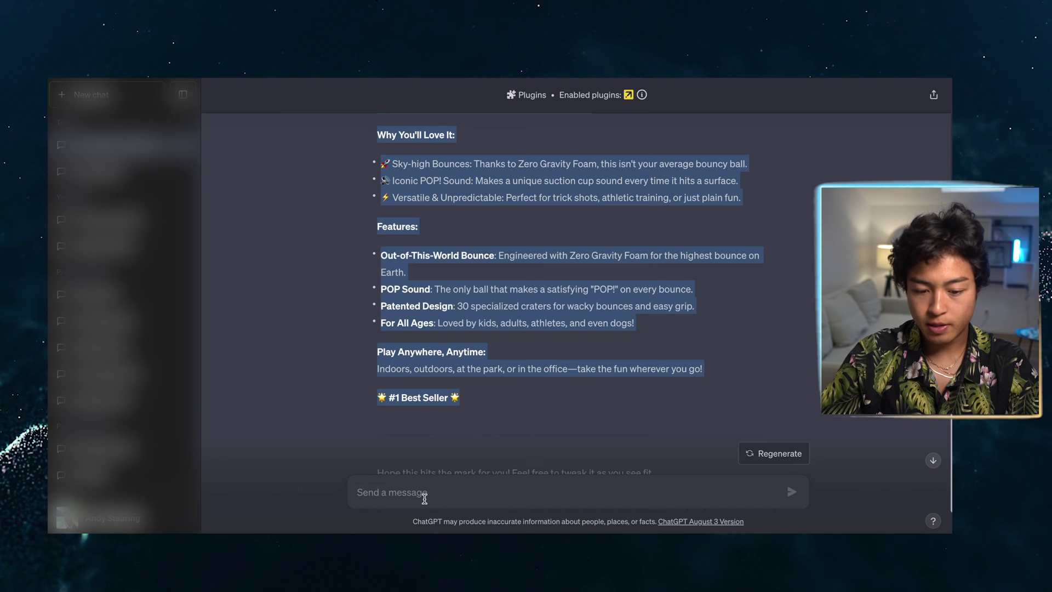
left_click(425, 498)
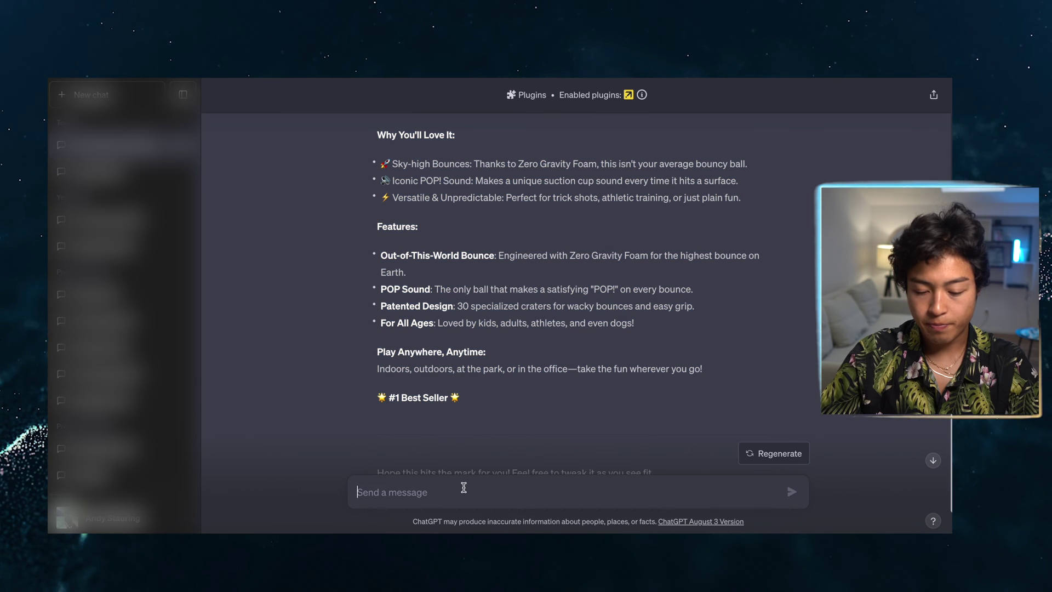
type("g")
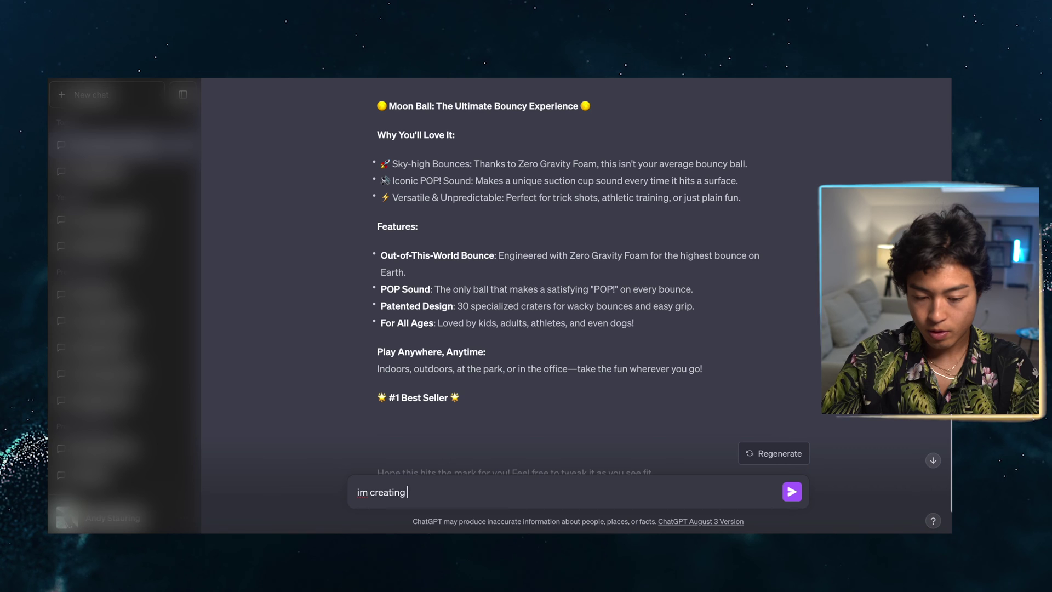
type("ivs showcasing the product, can you give me")
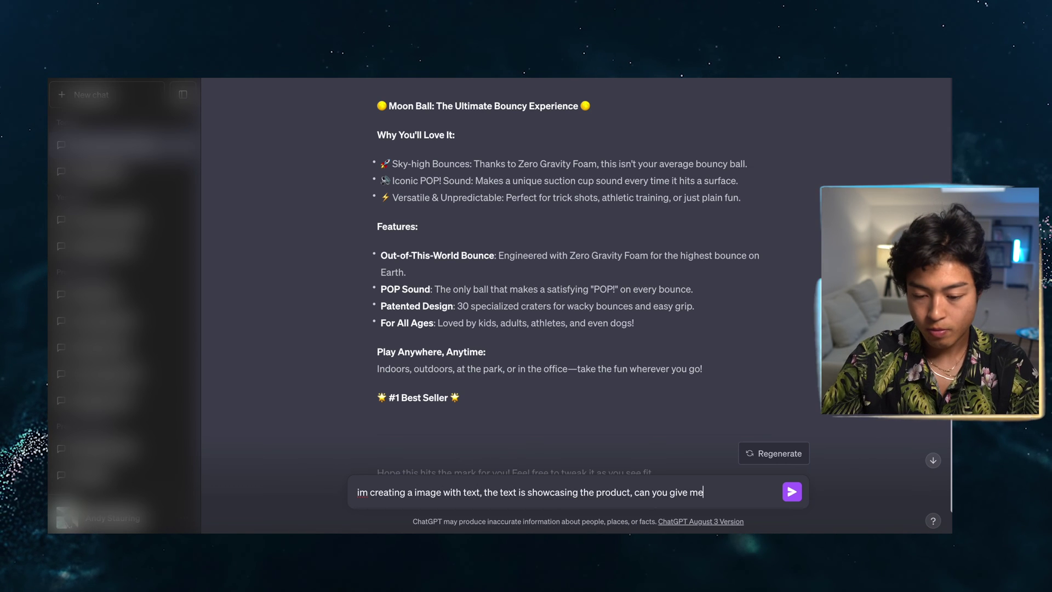
type(" a short dec")
key("BackSpace")
type("scription for my home page")
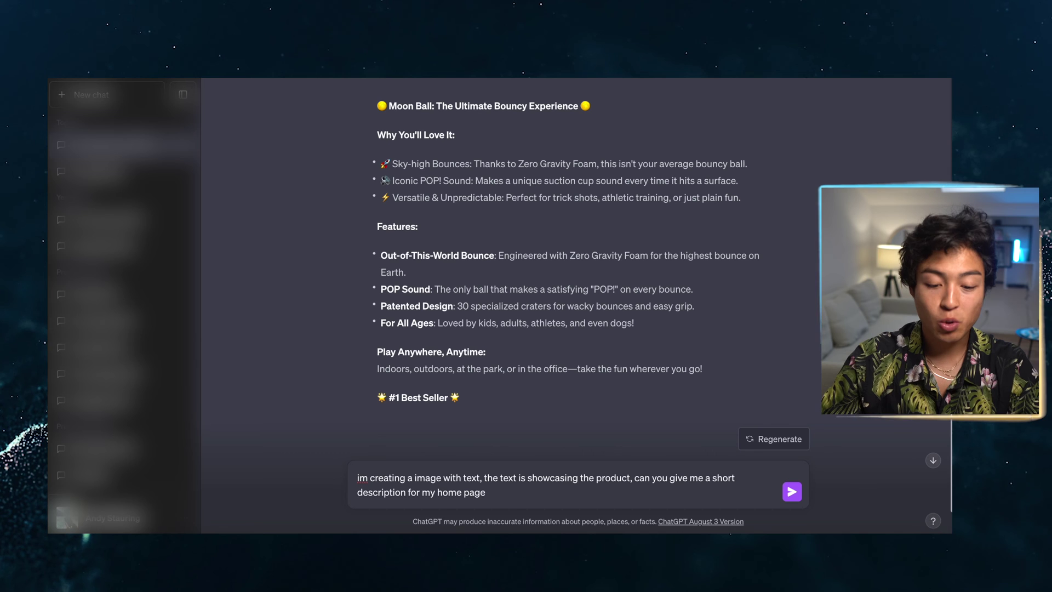
left_click(789, 499)
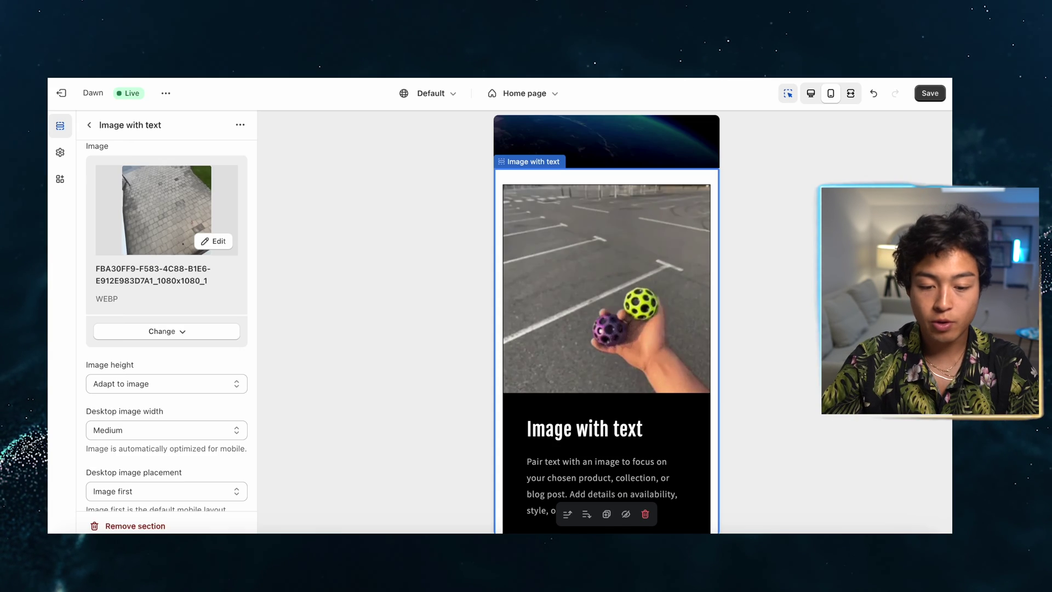
left_click(579, 383)
scroll(578, 334, "down", 2)
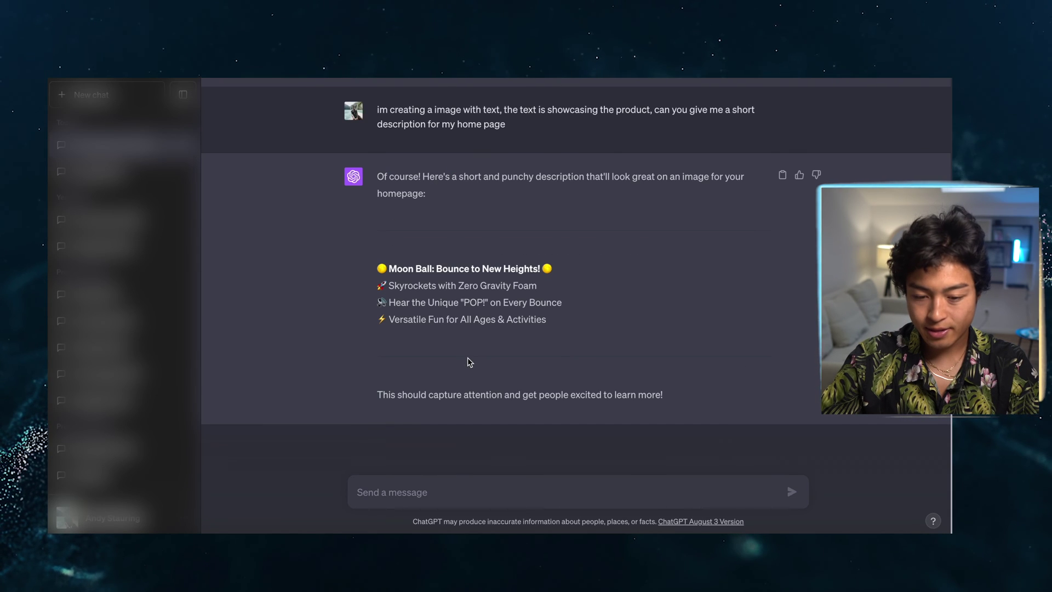
left_click_drag(467, 360, 372, 274)
key("ctrl+c")
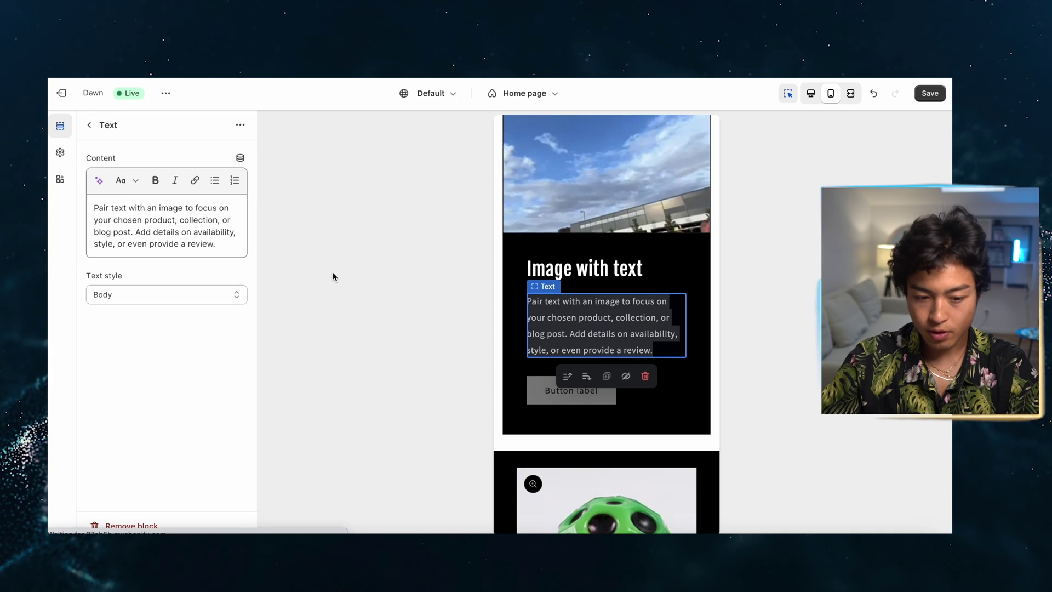
Replace the section's body text with the pasted Moon Ball feature list
double_click(187, 230)
key("ctrl+a")
key("ctrl+v")
scroll(606, 359, "up", 2)
Get a new heading from ChatGPT and set it to 'Defies Gravity: The Ultimate Bounce!'
left_click(597, 376)
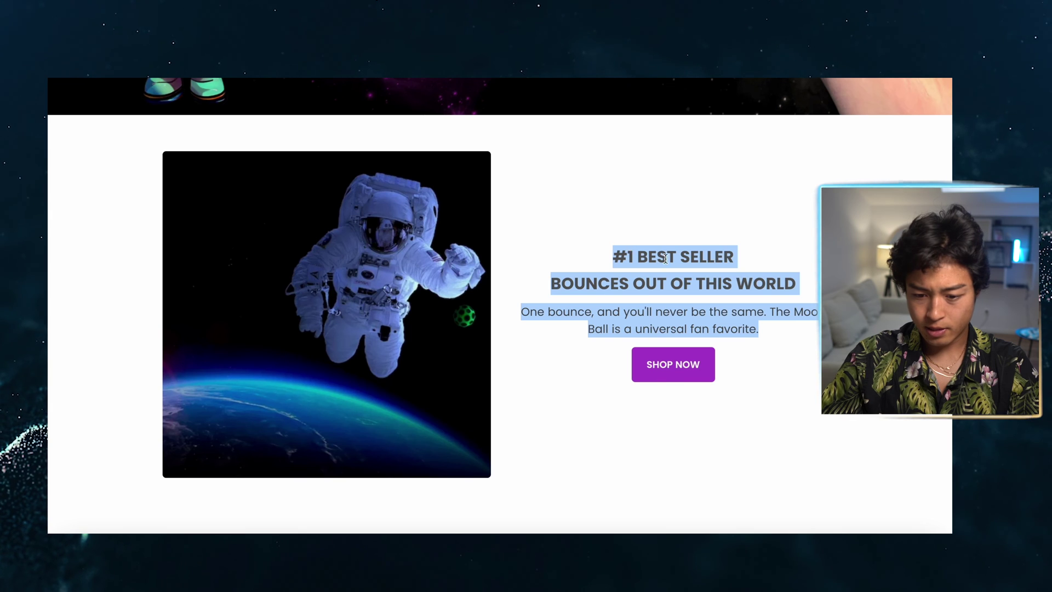
left_click(665, 258)
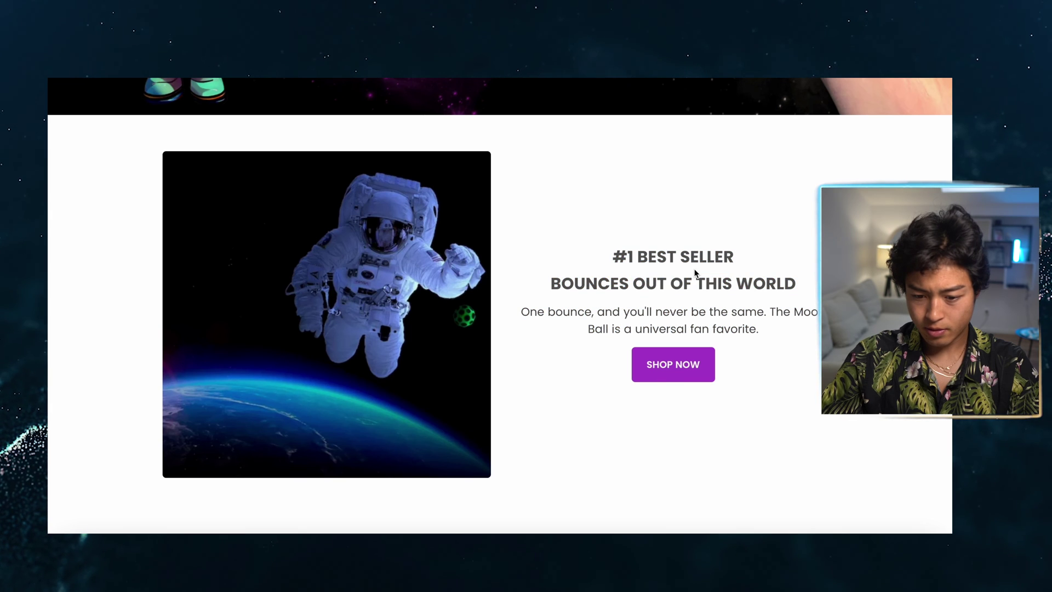
triple_click(695, 274)
left_click(695, 274)
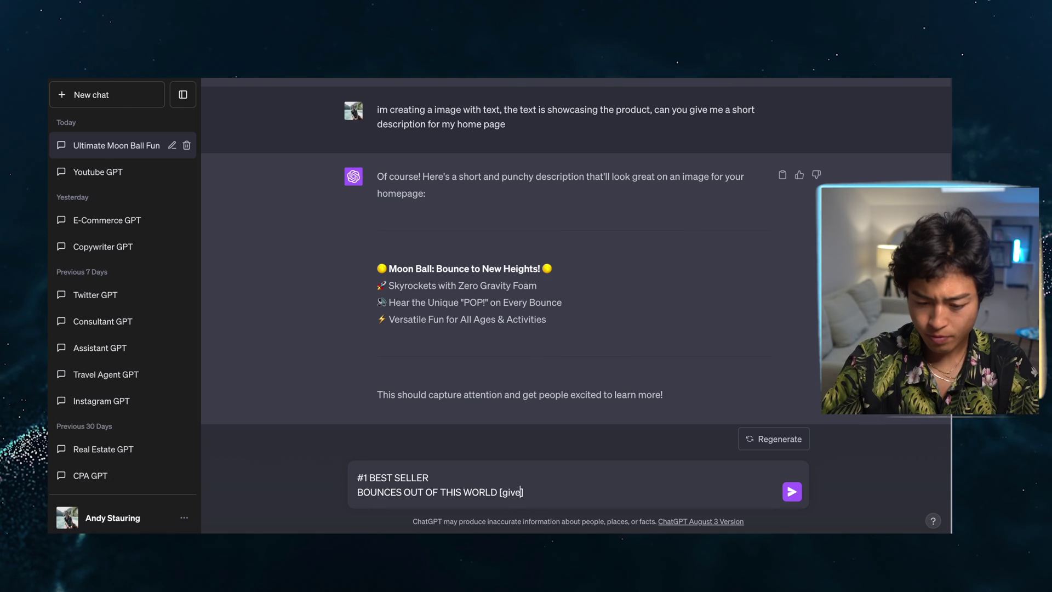
type("me a new one")
key("Return")
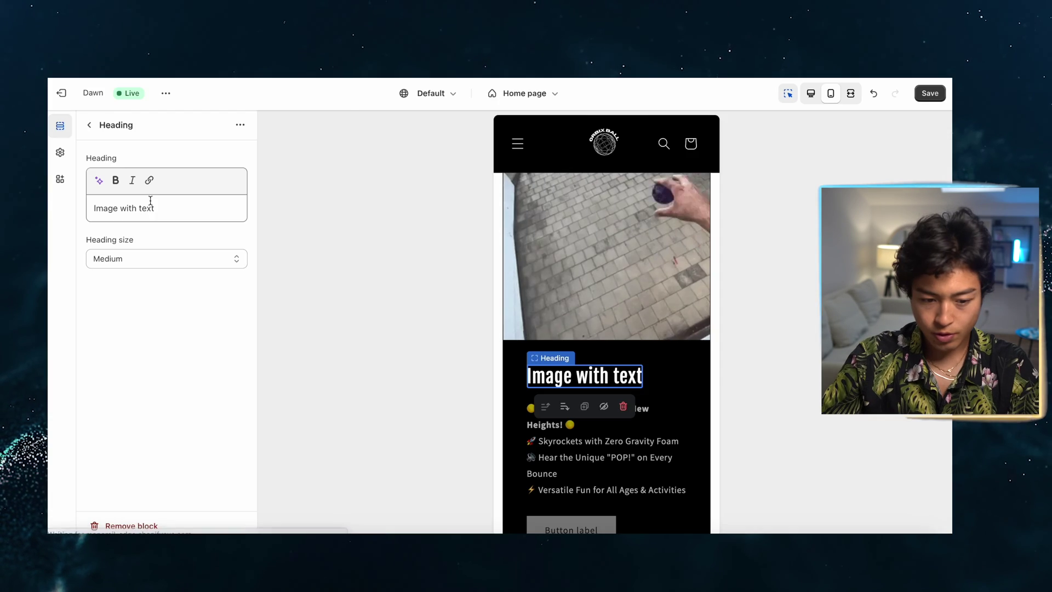
triple_click(139, 209)
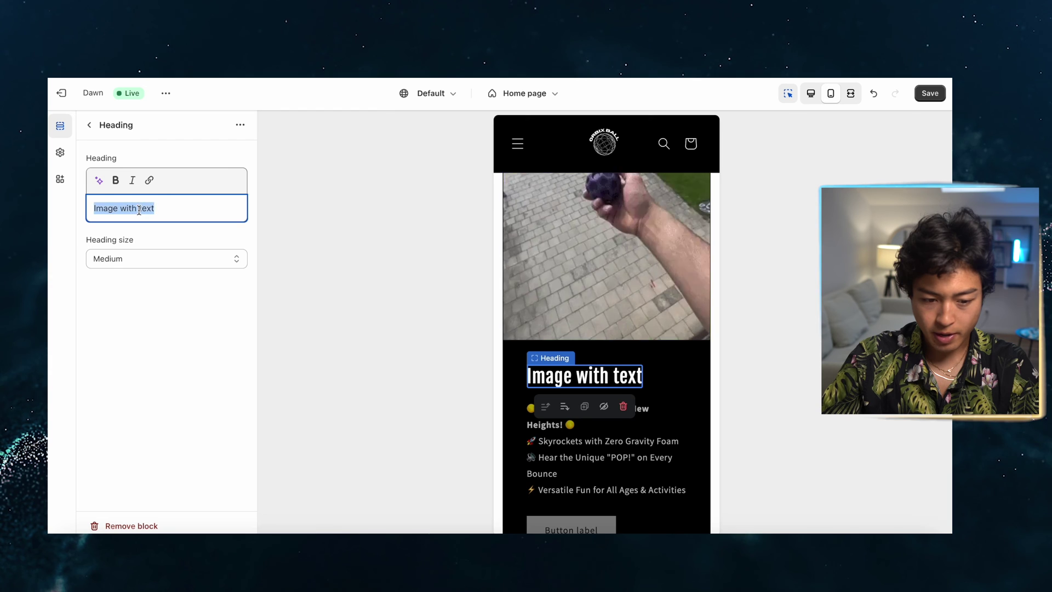
type("🚀 Defies Gravity: The Ultimate Bounce! 🚀")
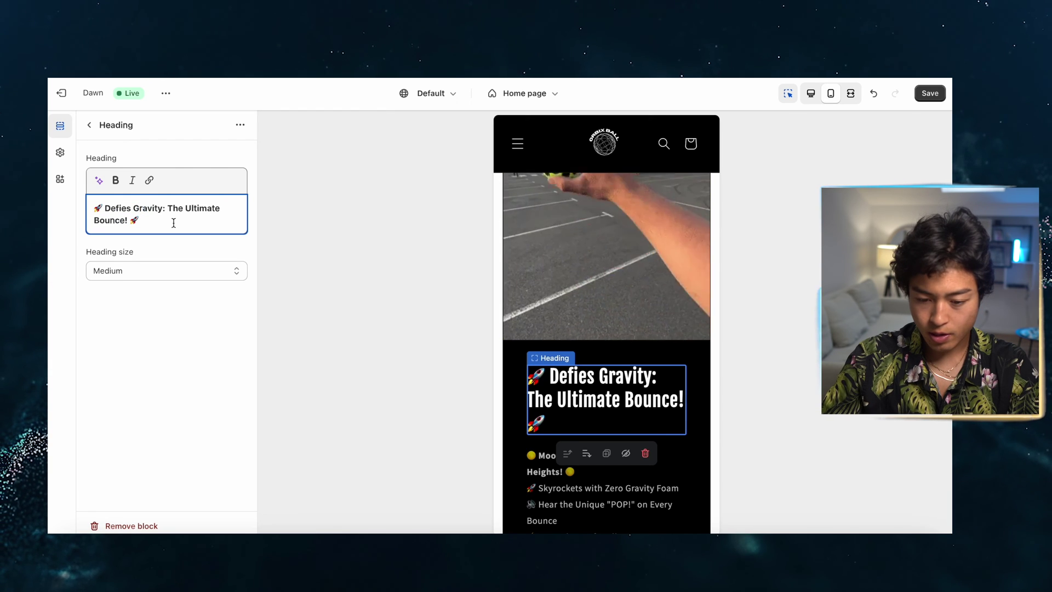
key("BackSpace")
Delete the 'Moon Ball:' prefix from the body text and remove the section's button block
left_click(603, 463)
left_click(132, 219)
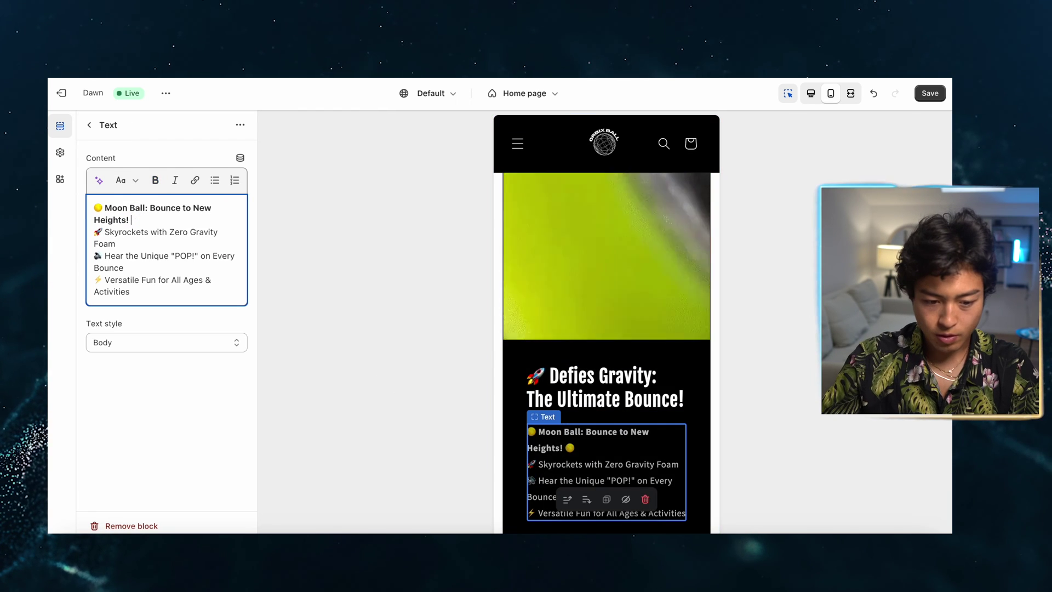
left_click_drag(93, 208, 164, 207)
key("BackSpace")
left_click(571, 528)
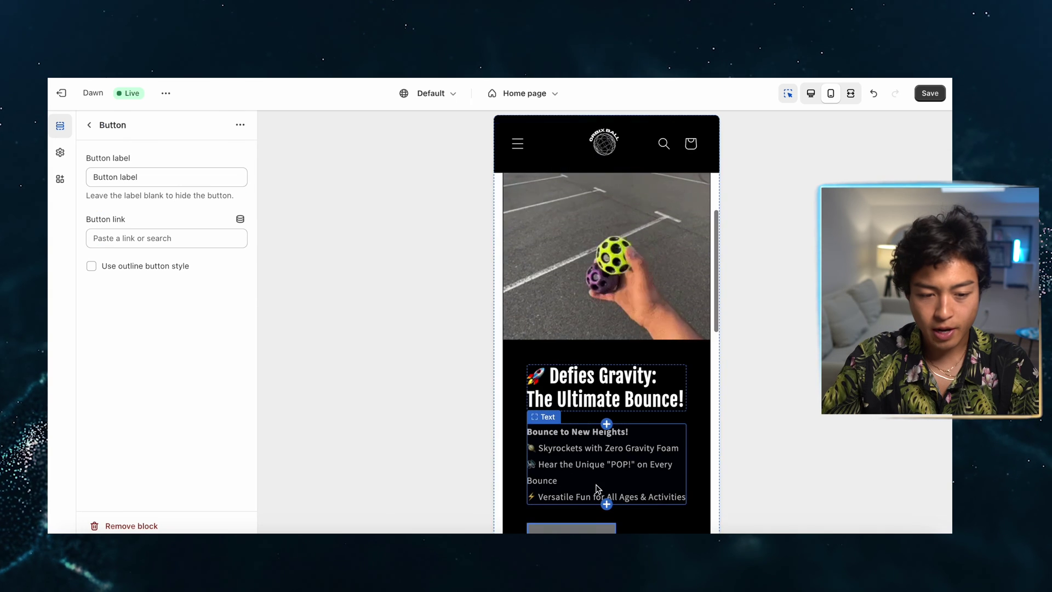
left_click(240, 125)
left_click(262, 193)
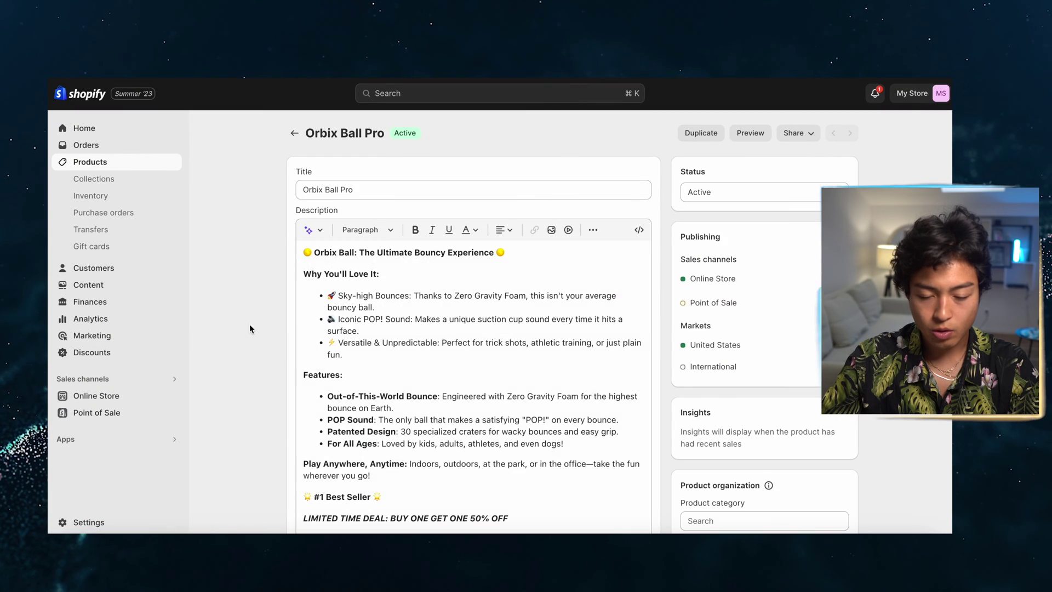
Assign the stairs photo full of balls to the Green variant and save Orbix Ball Pro
scroll(425, 421, "down", 10)
left_click(465, 237)
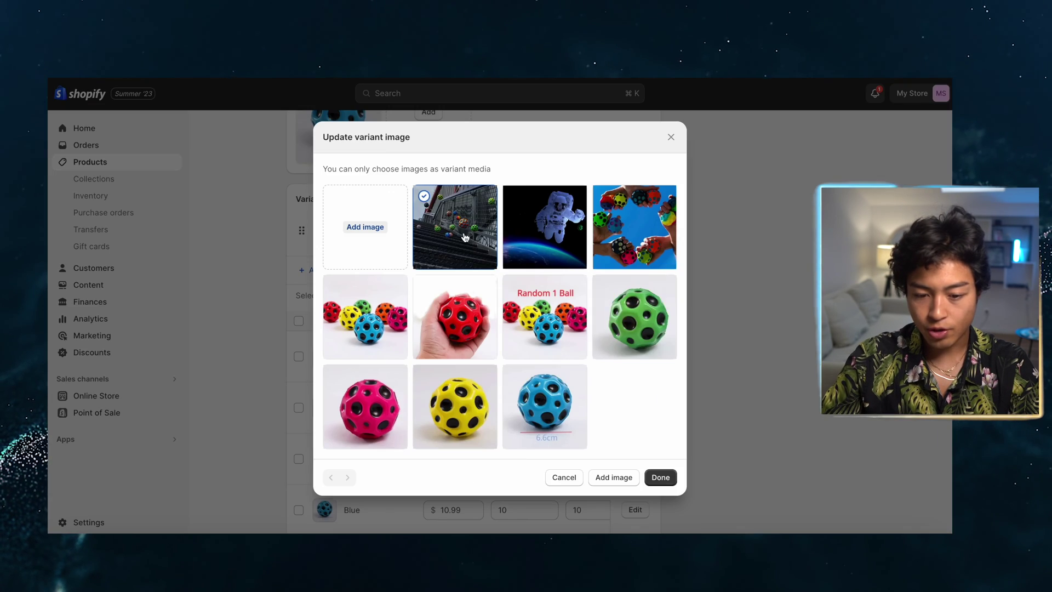
left_click(660, 477)
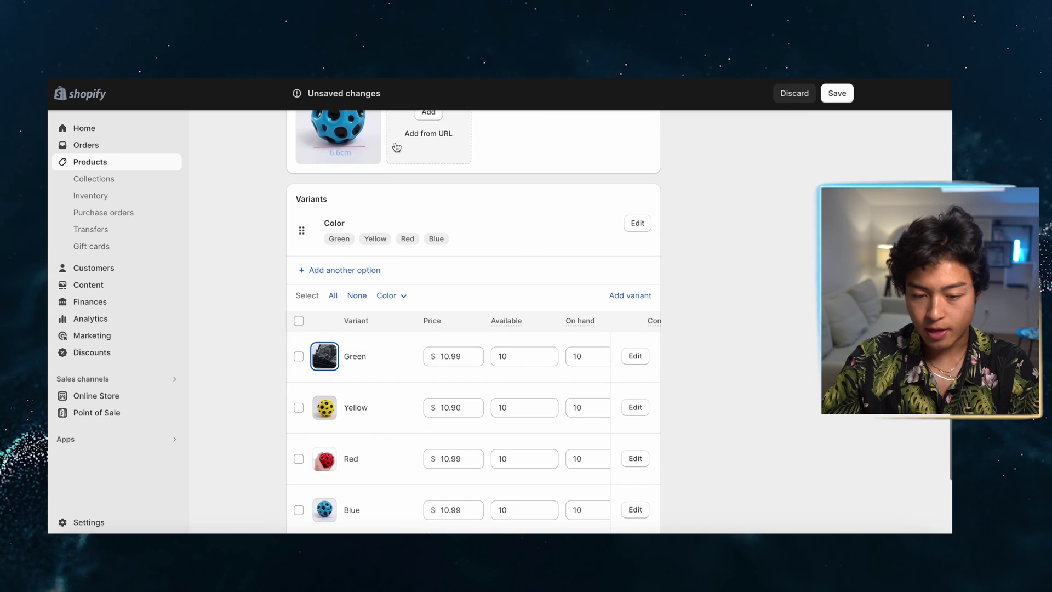
left_click(837, 94)
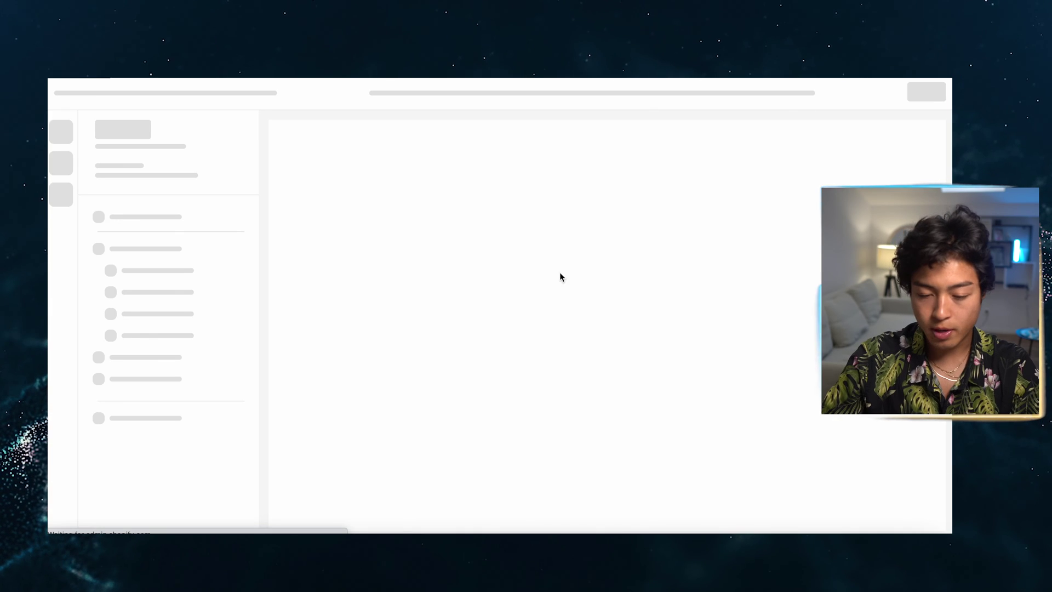
Remove the MY STORE vendor text from above the product title
scroll(602, 390, "up", 10)
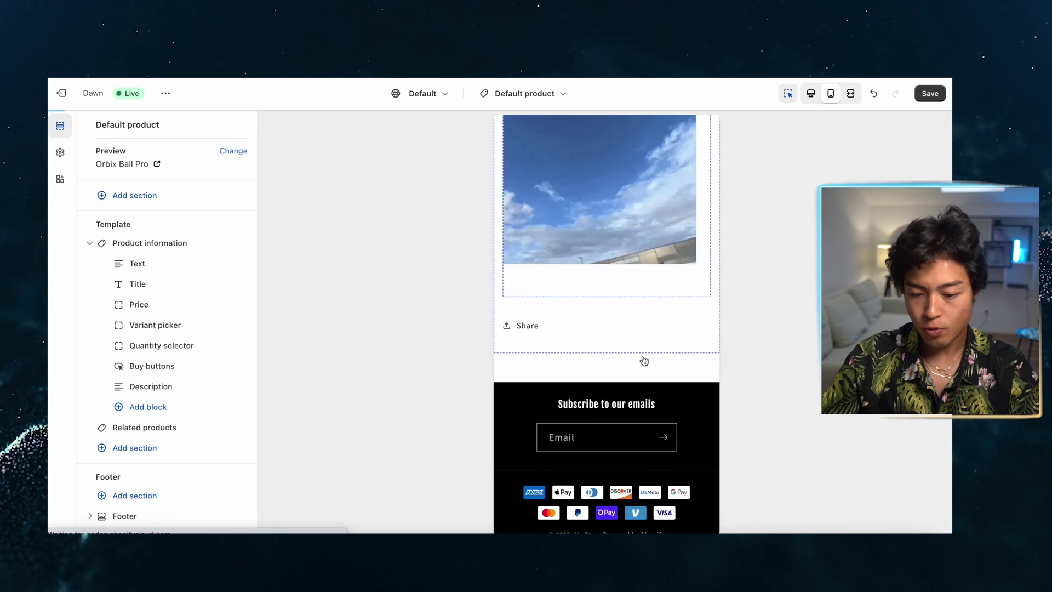
scroll(630, 383, "up", 15)
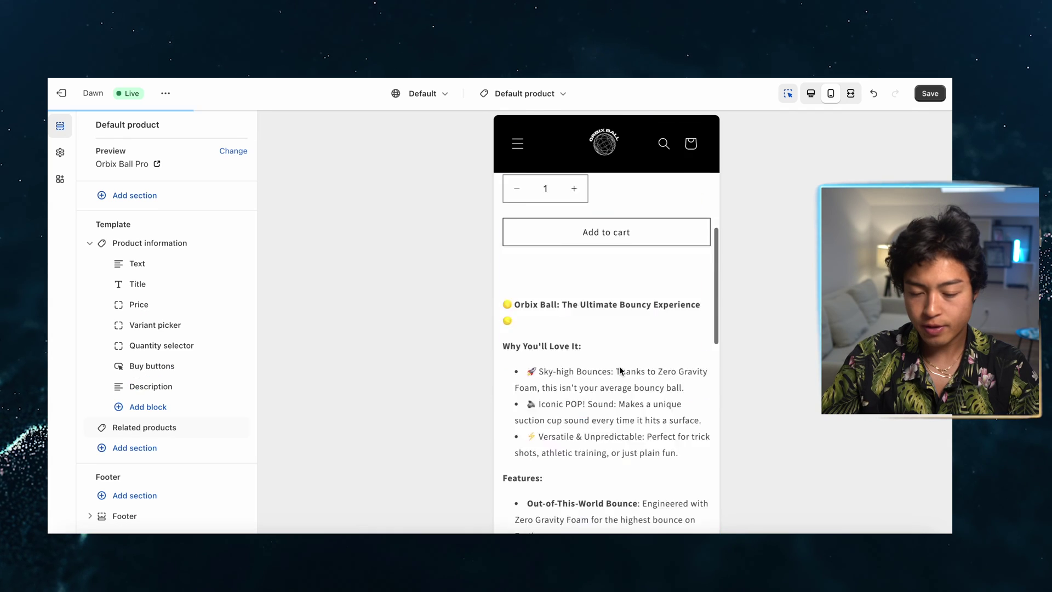
scroll(656, 389, "down", 6)
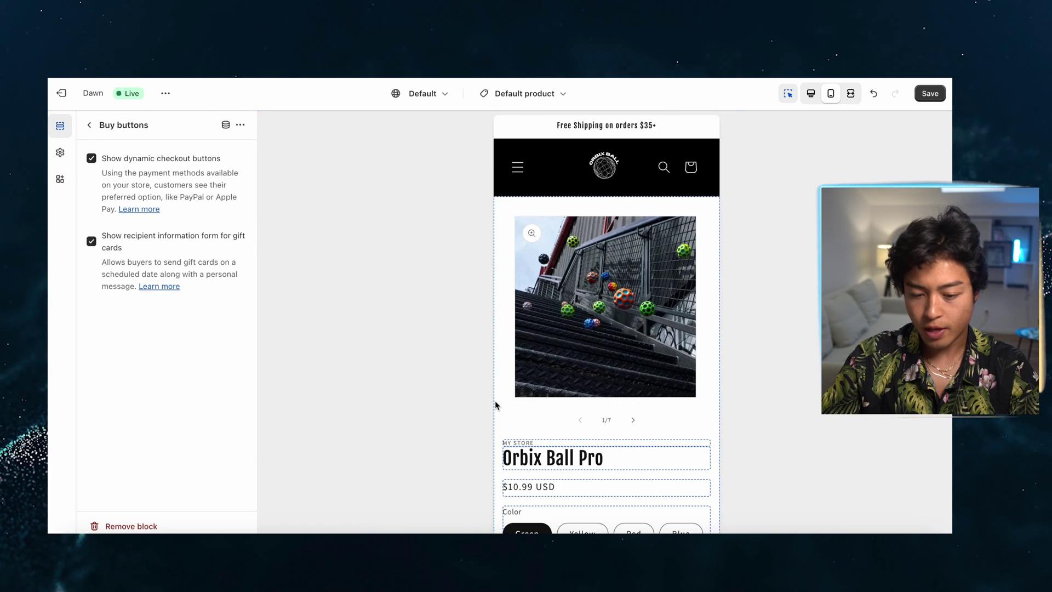
scroll(504, 401, "down", 1)
left_click(550, 384)
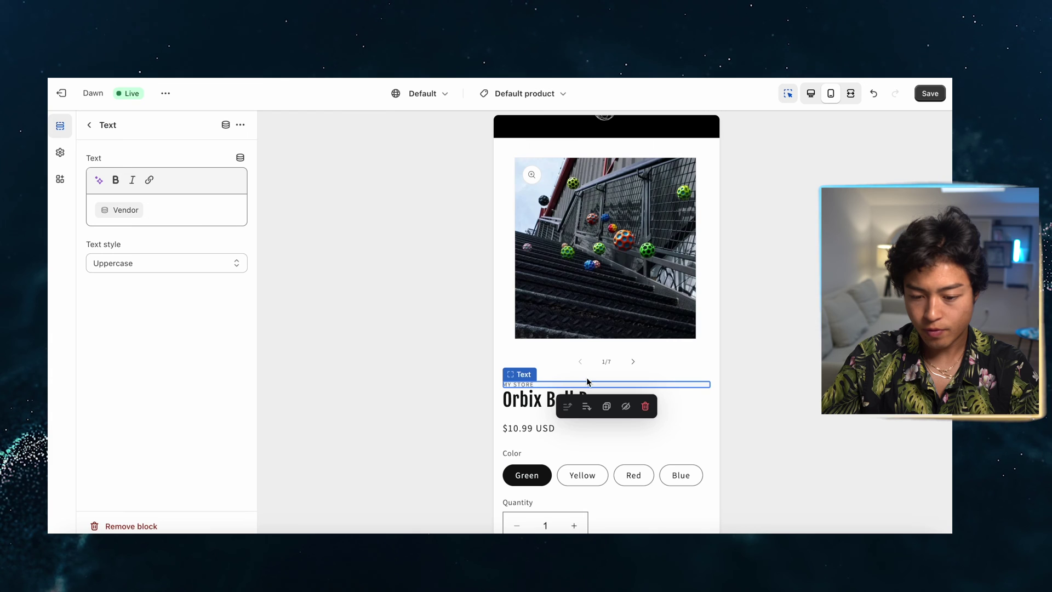
left_click(644, 407)
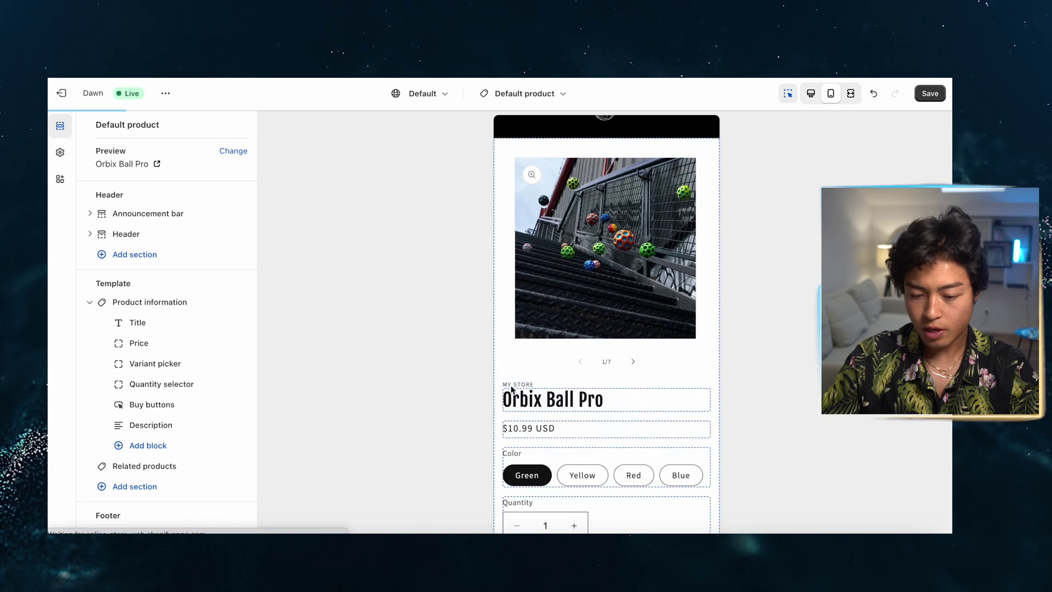
Review the page, open the buy buttons settings, and switch the preview to Default product
scroll(610, 431, "down", 2)
scroll(598, 396, "down", 5)
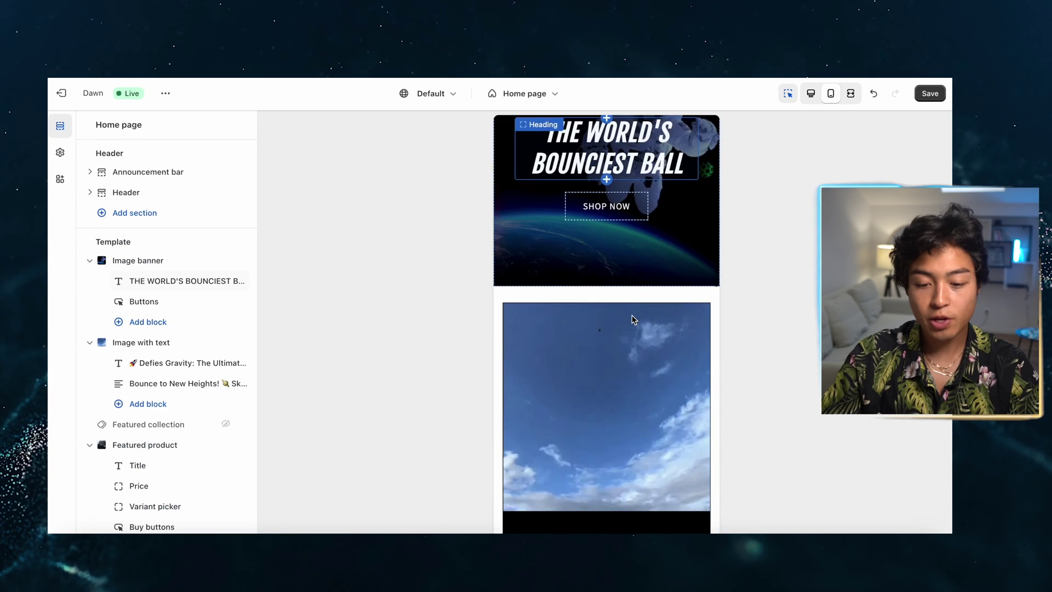
scroll(633, 314, "down", 2)
scroll(633, 315, "down", 7)
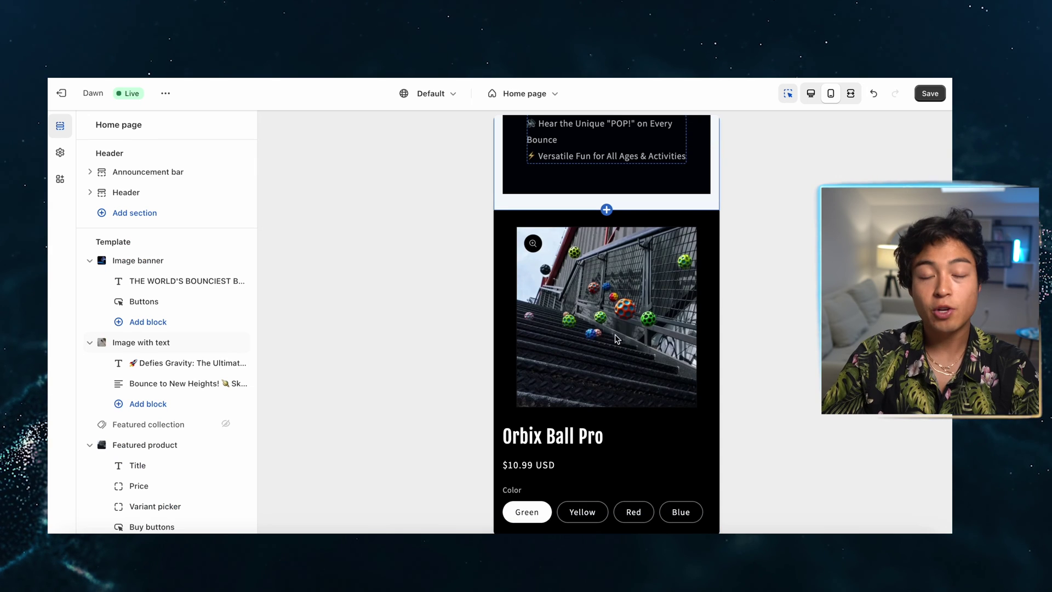
scroll(696, 340, "up", 10)
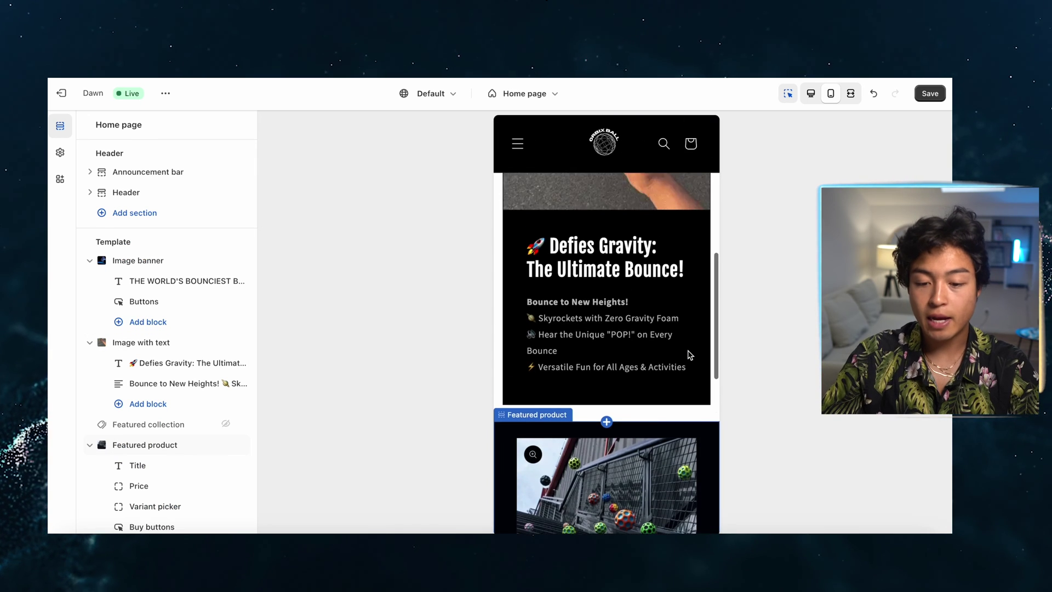
scroll(688, 350, "down", 3)
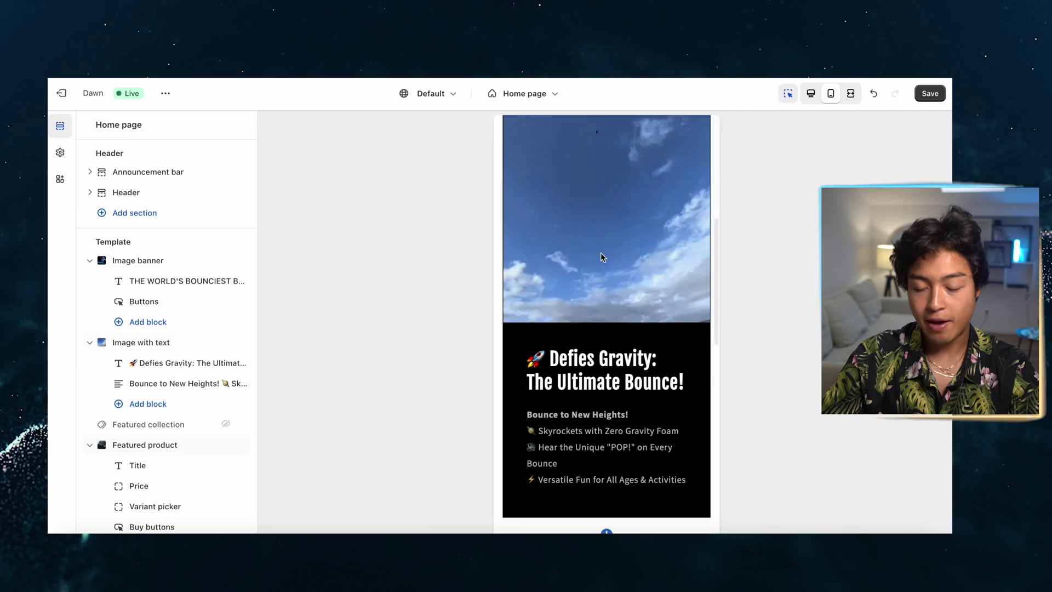
scroll(608, 157, "down", 1)
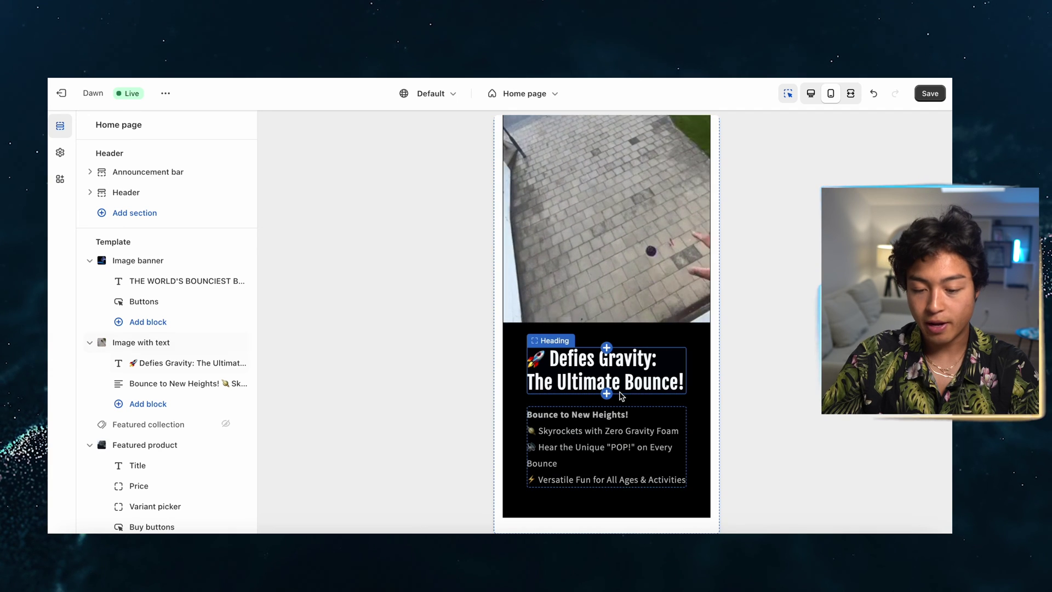
scroll(629, 454, "down", 4)
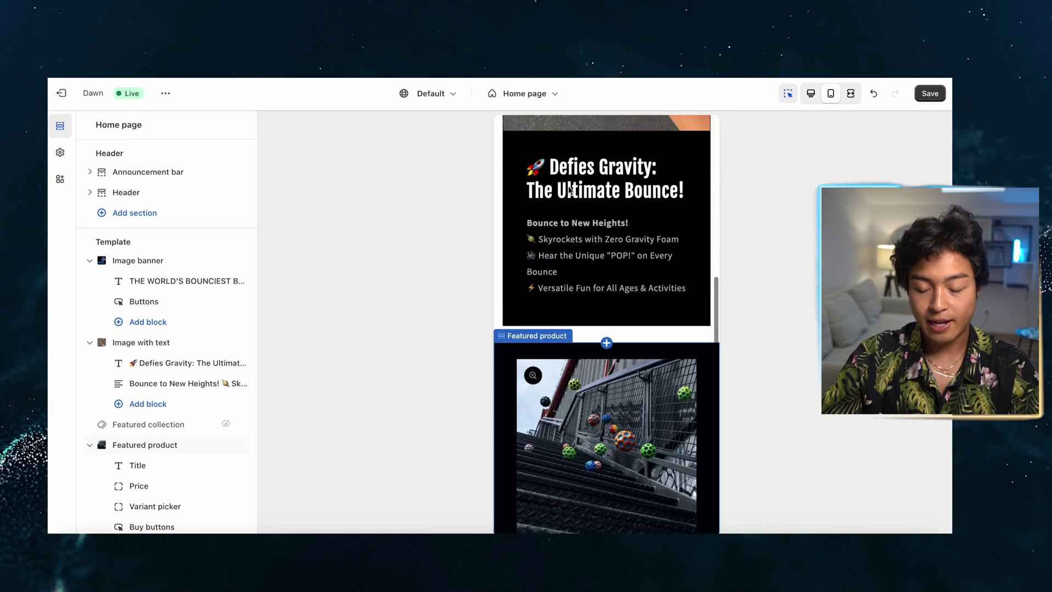
scroll(627, 317, "down", 3)
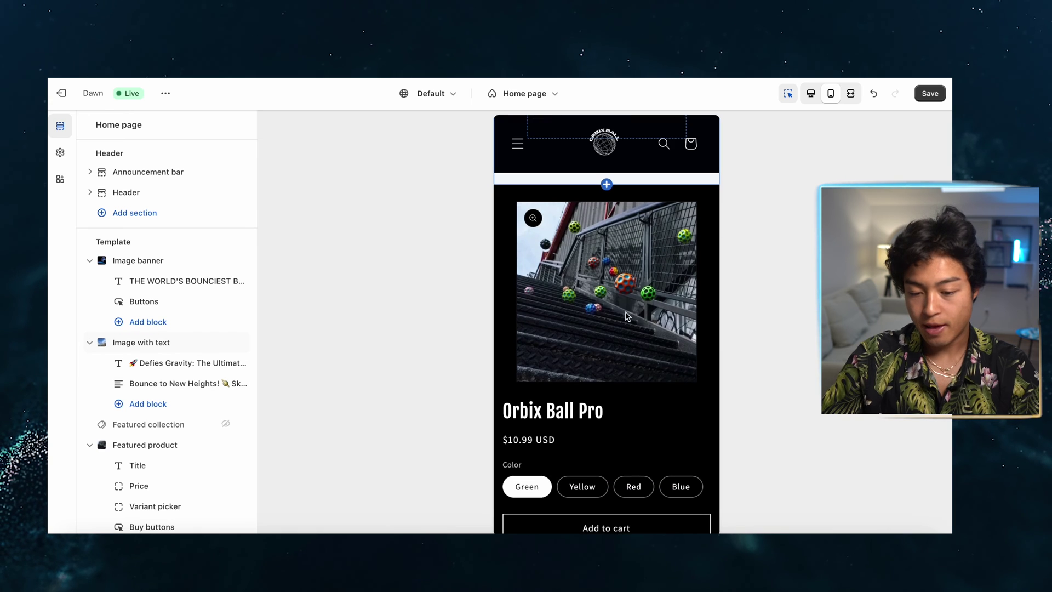
scroll(648, 291, "down", 1)
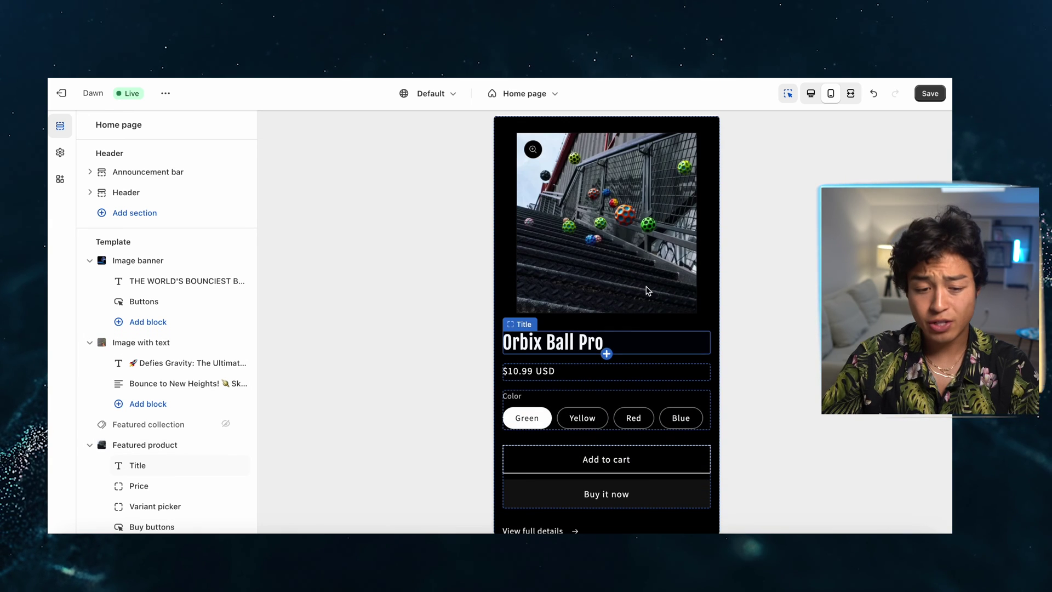
scroll(657, 428, "up", 4)
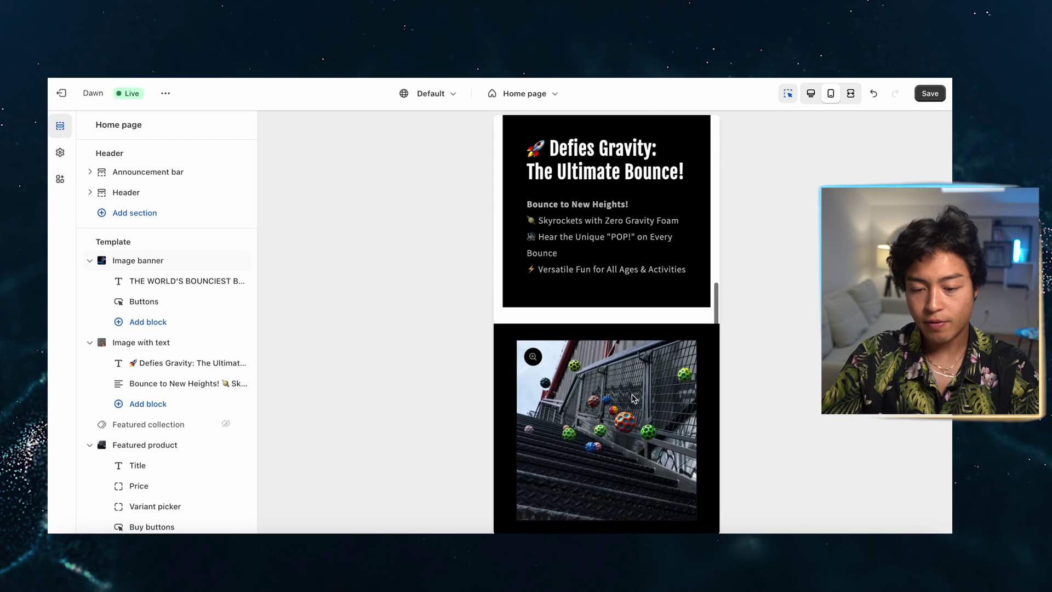
scroll(630, 356, "down", 5)
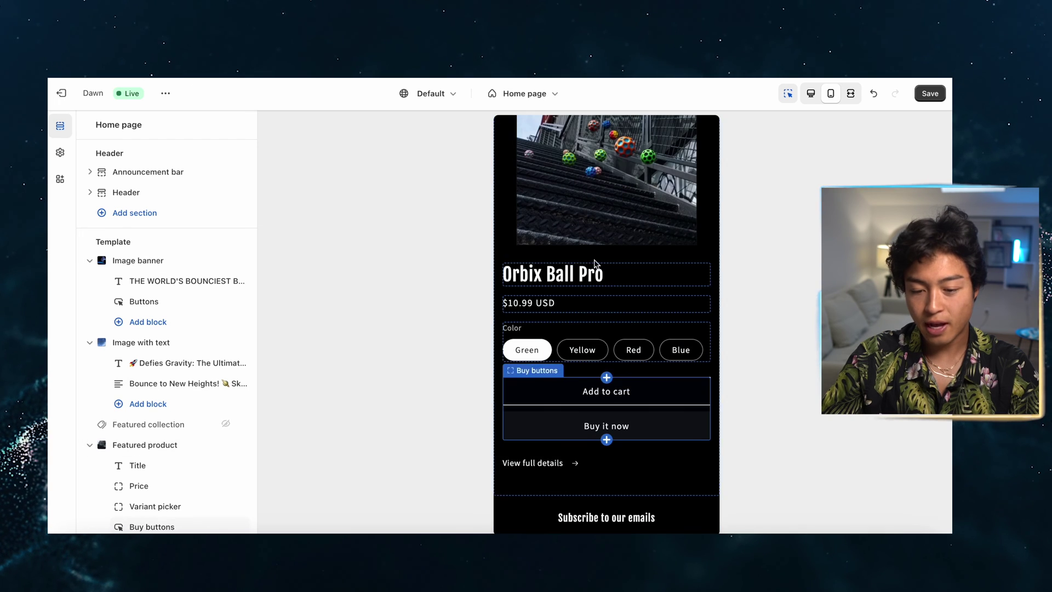
left_click(540, 464)
left_click(603, 417)
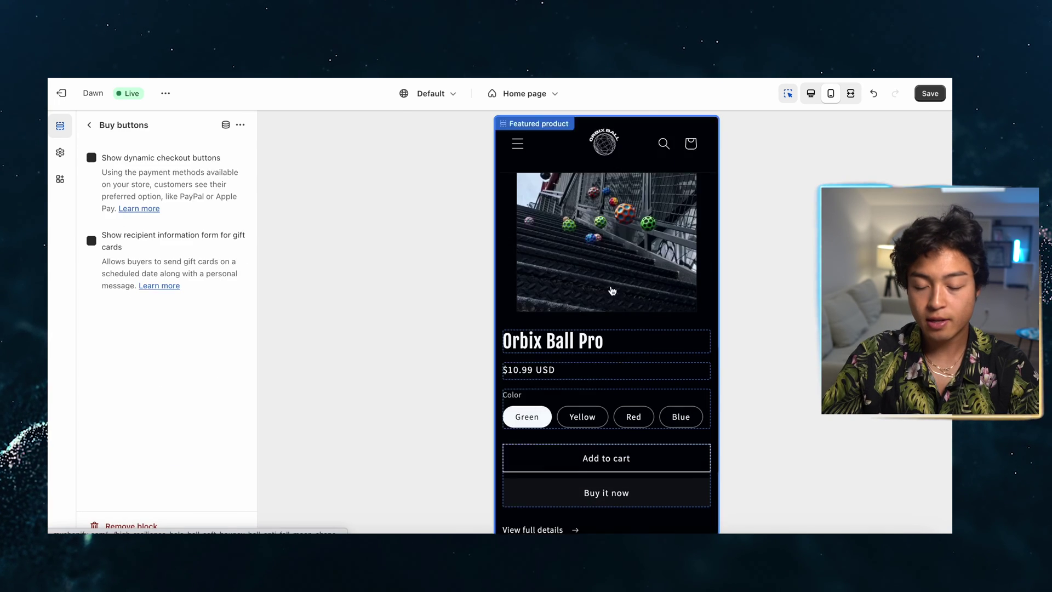
left_click(613, 290)
Save the homepage and product page theme changes with Ctrl+S
scroll(594, 403, "down", 8)
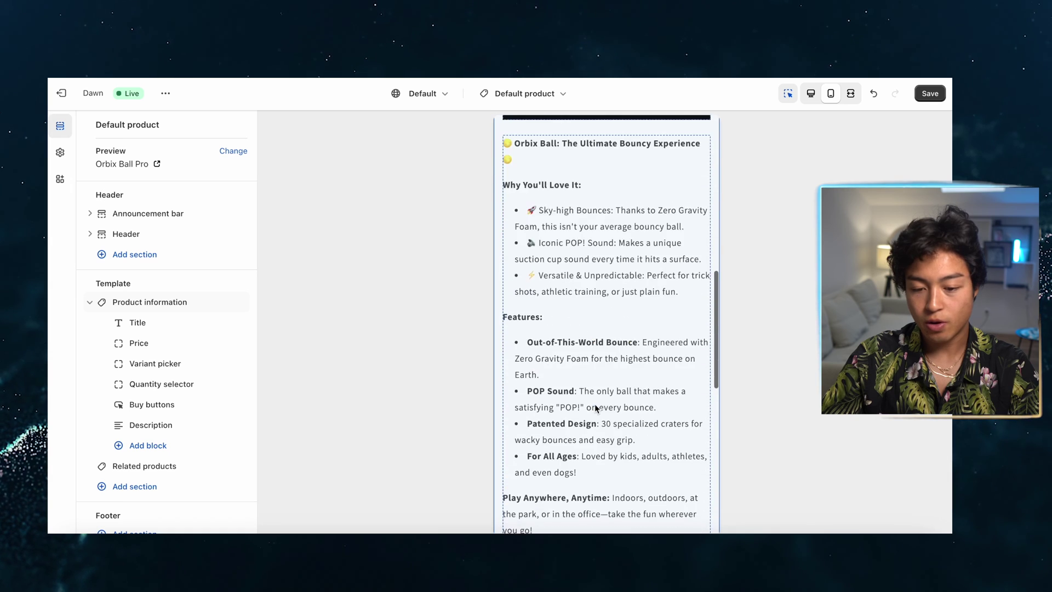
scroll(594, 403, "up", 10)
key("ctrl+s")
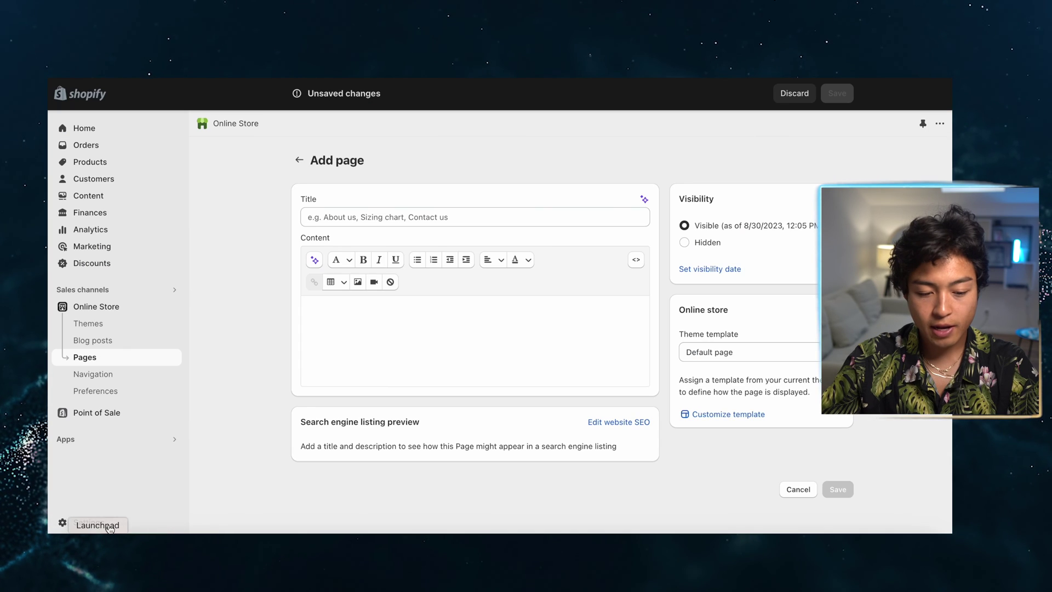
Open the store's Settings > Policies and scroll down to Terms of service
left_click(110, 527)
scroll(245, 471, "down", 5)
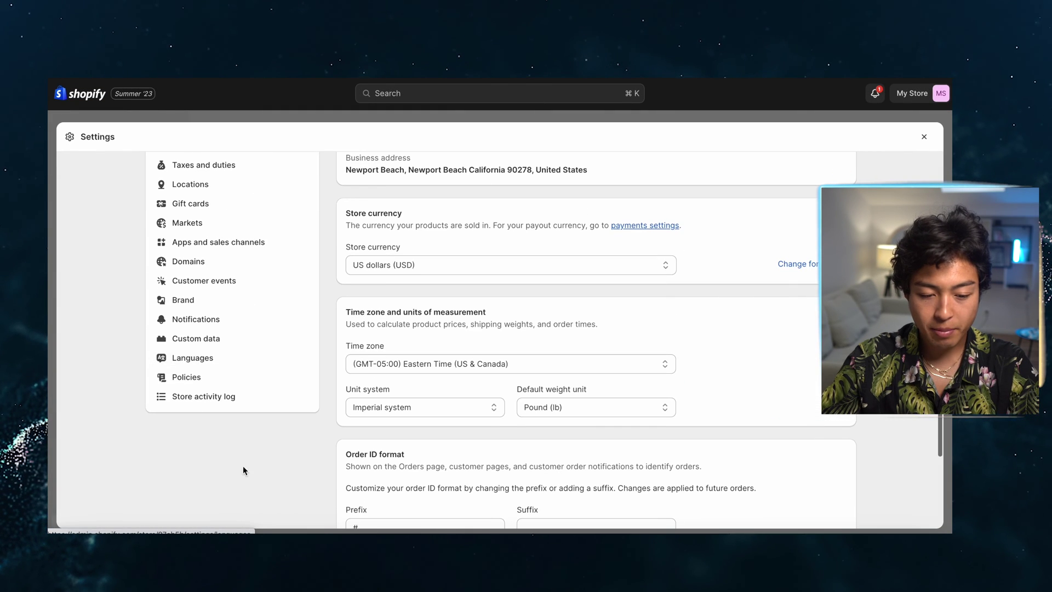
left_click(202, 376)
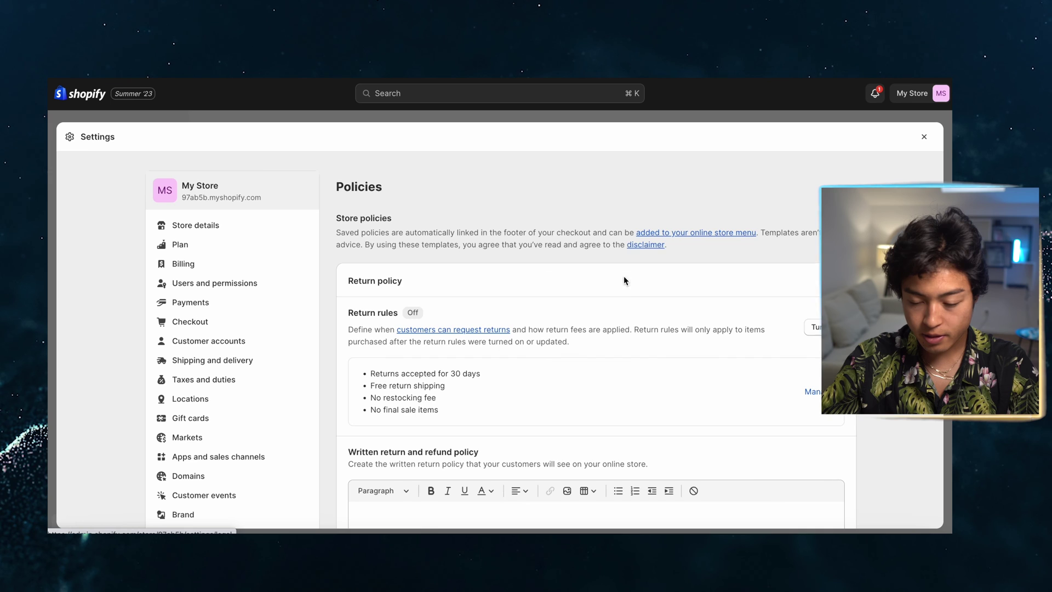
scroll(361, 327, "down", 5)
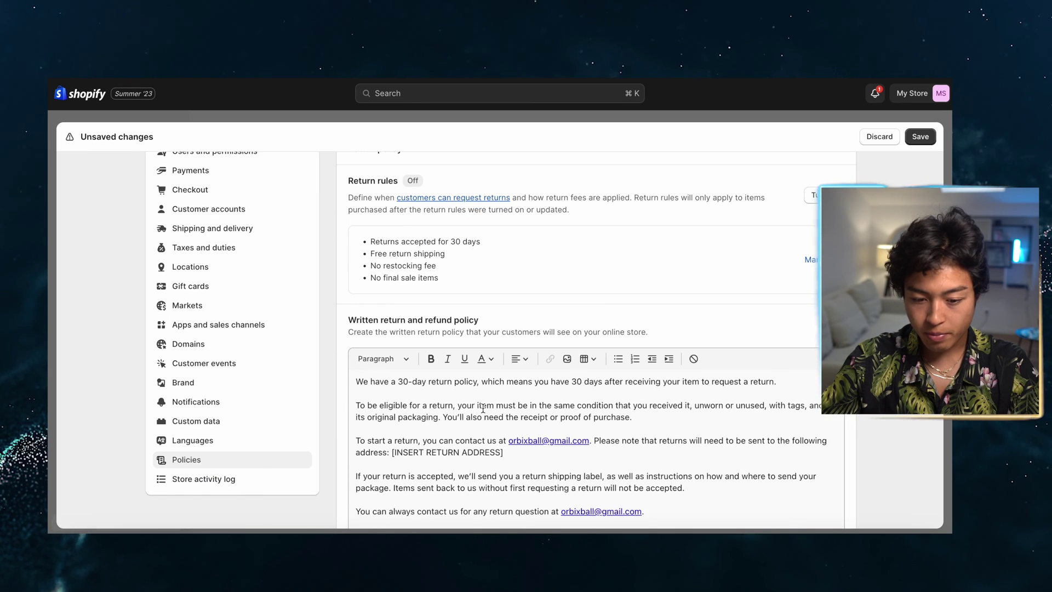
scroll(483, 408, "down", 6)
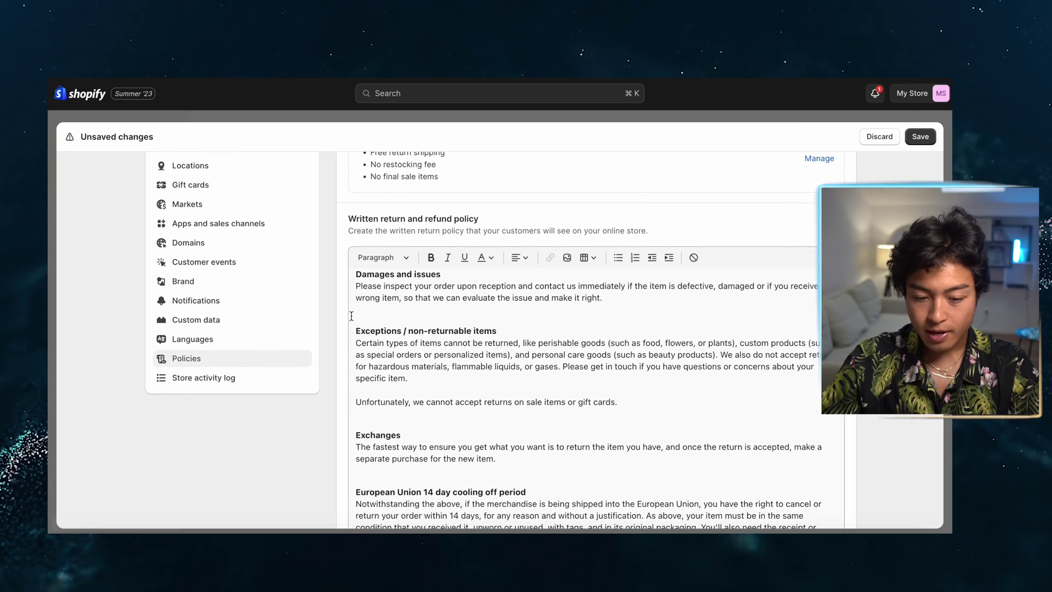
scroll(343, 321, "down", 2)
scroll(472, 281, "up", 2)
scroll(472, 281, "down", 3)
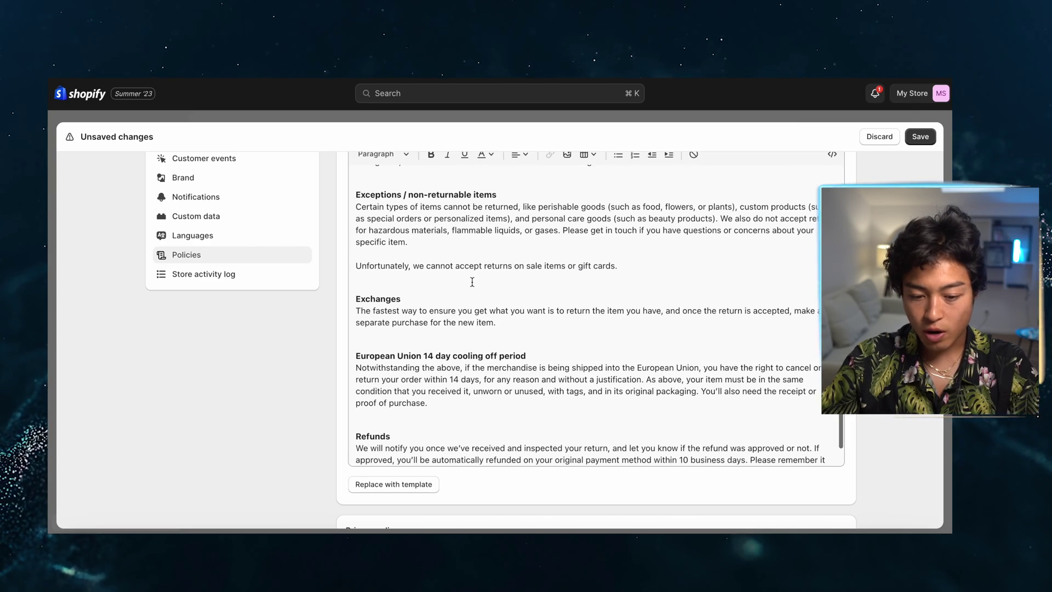
scroll(418, 371, "up", 10)
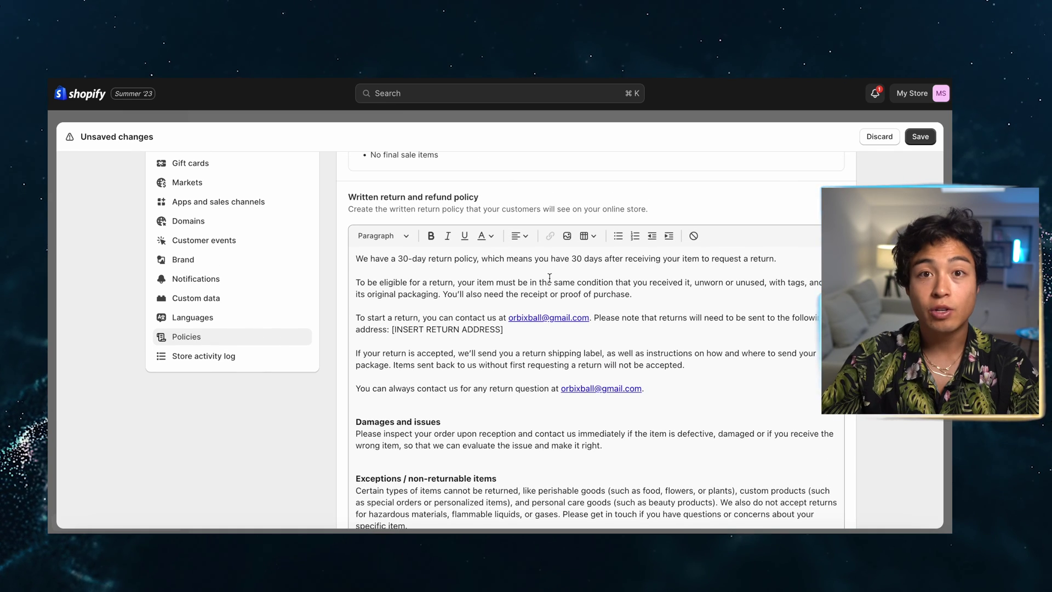
scroll(472, 307, "down", 2)
scroll(383, 295, "up", 2)
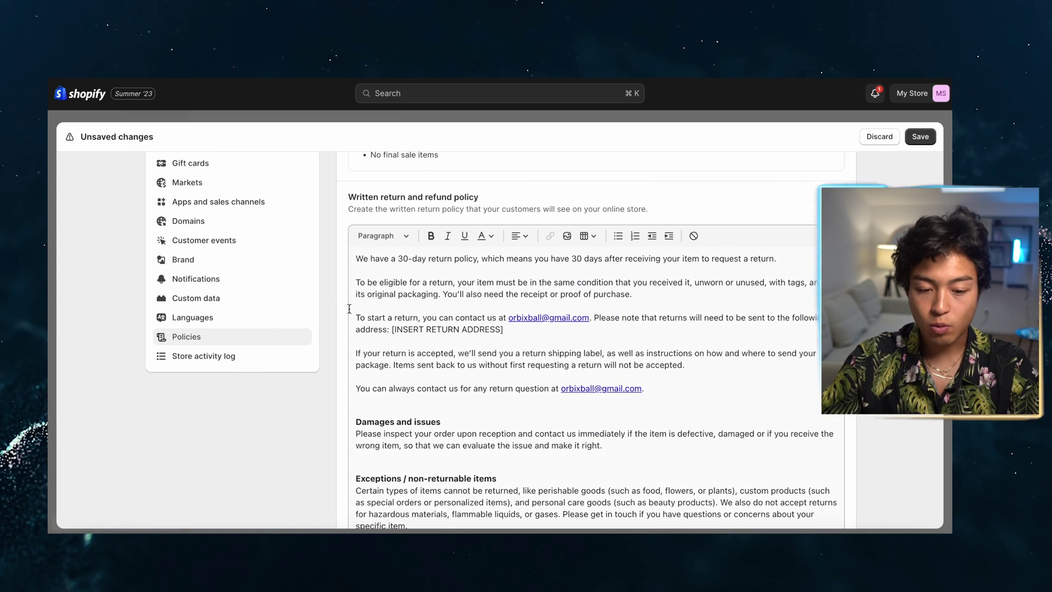
scroll(349, 308, "down", 12)
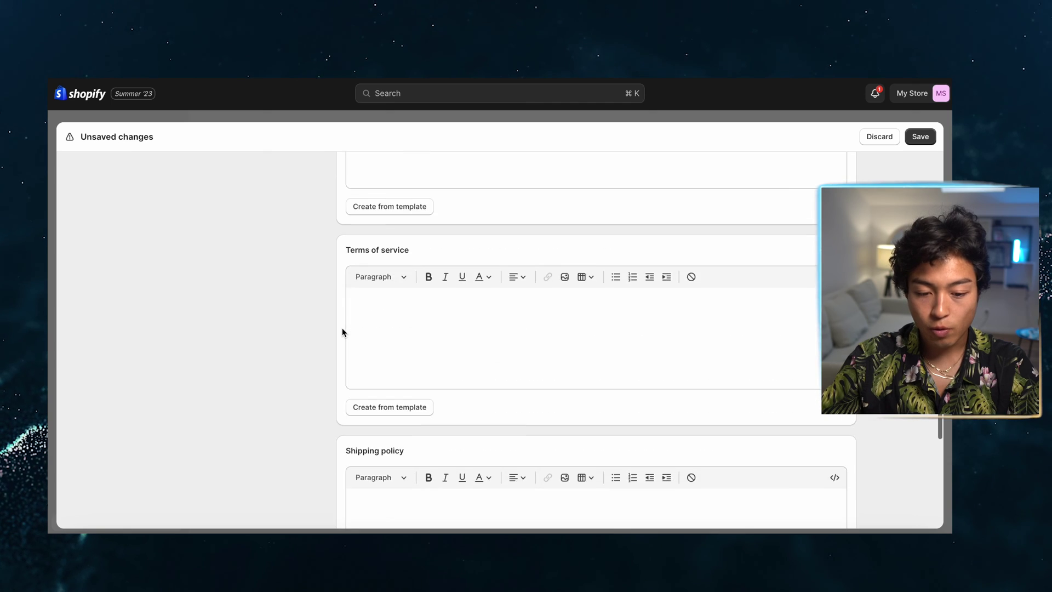
scroll(342, 332, "up", 3)
scroll(342, 332, "down", 1)
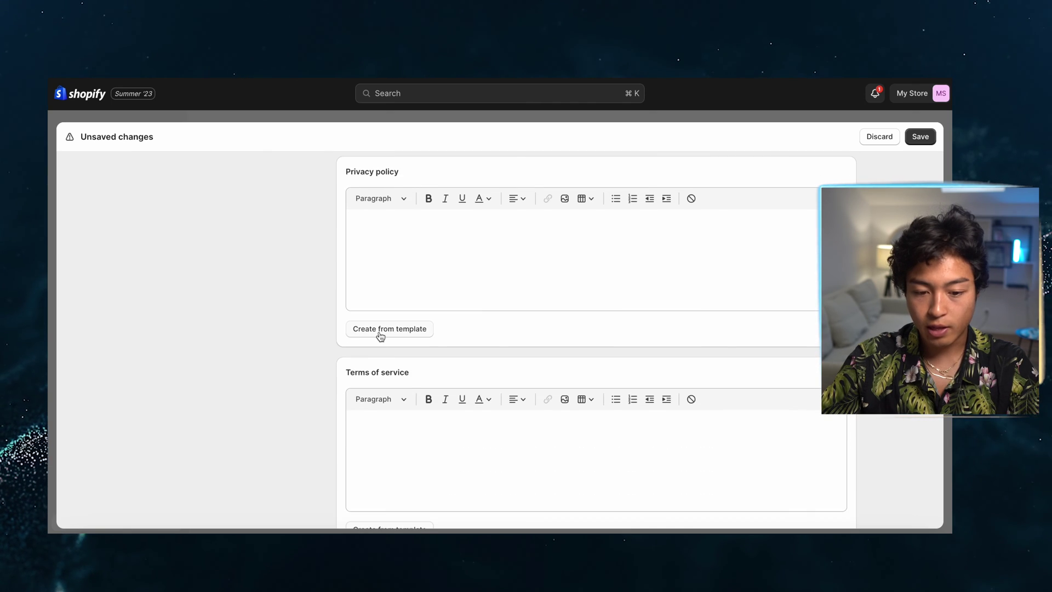
scroll(340, 329, "down", 5)
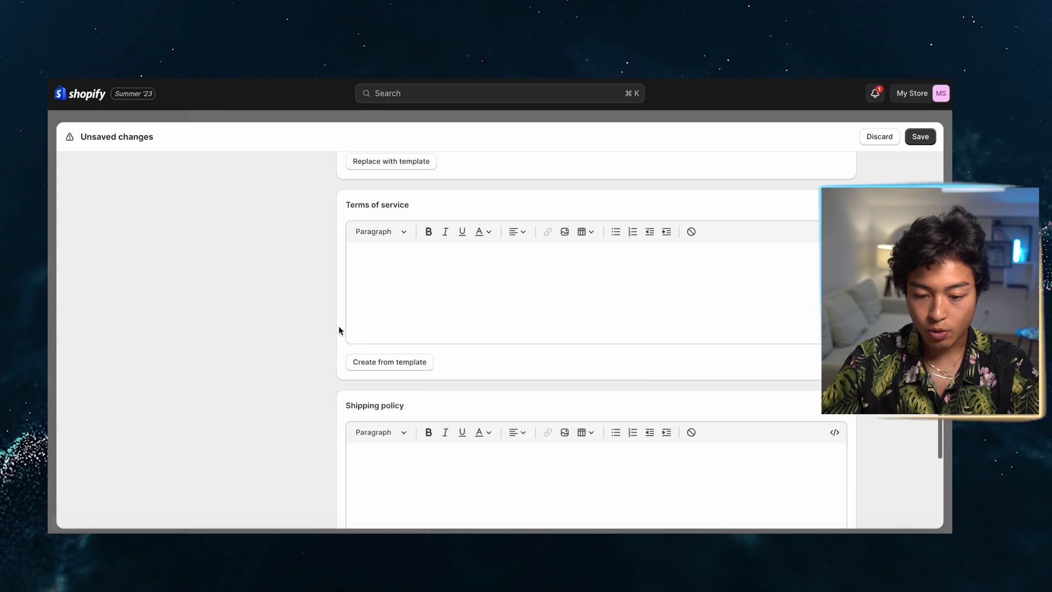
Fill Terms of service from the template, then put the cursor in the empty Shipping policy
left_click(363, 324)
scroll(331, 345, "down", 5)
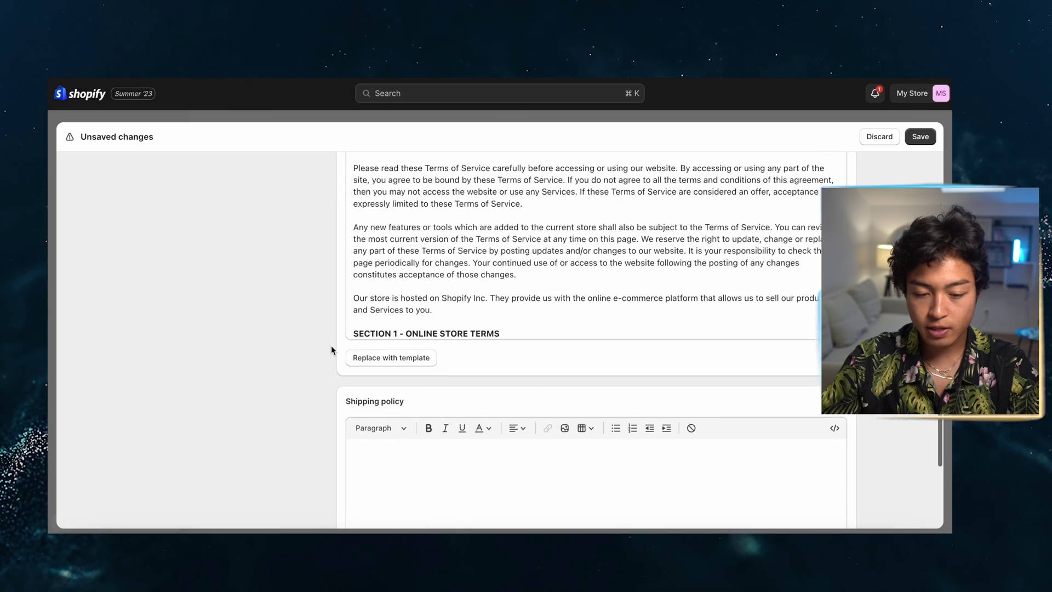
left_click(502, 369)
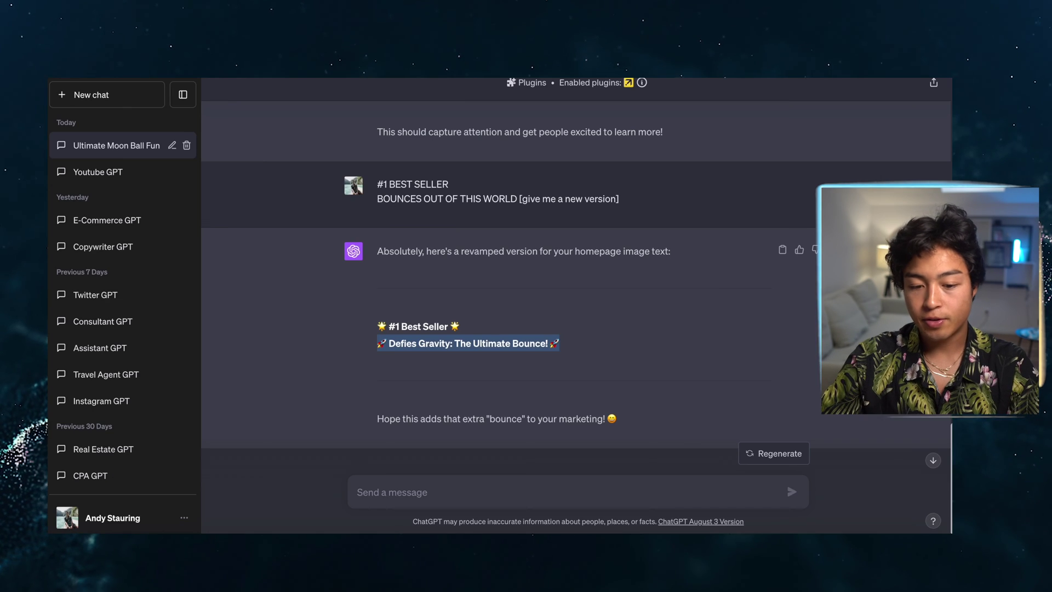
Ask ChatGPT for a shipping policy for a Shopify store whose products ship in 15 days
left_click(383, 491)
type("my product ships in 15 da")
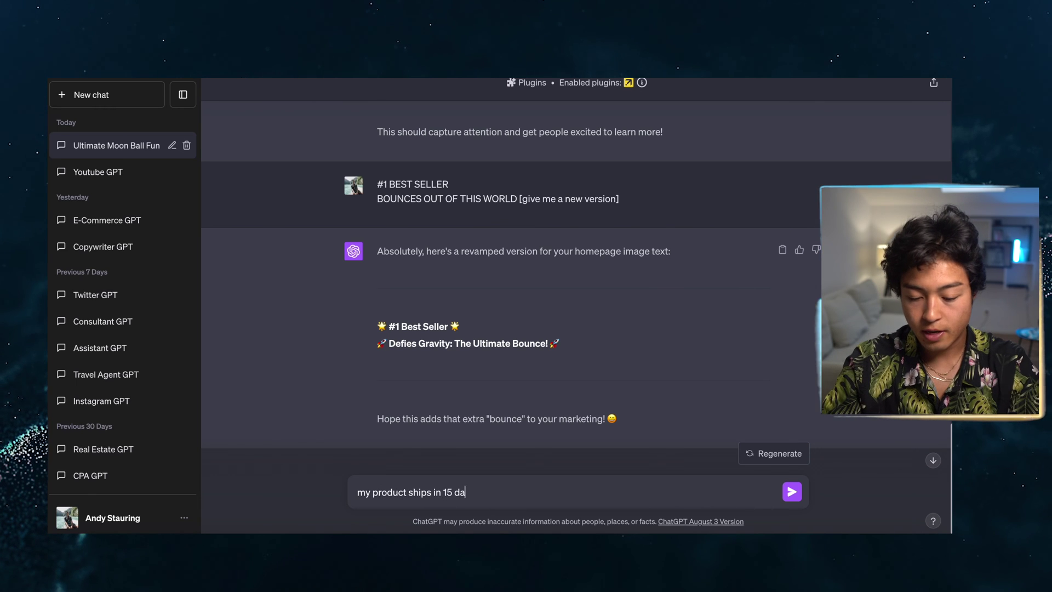
type("ys can you create a shipping policy for my shopify store names orbix ball")
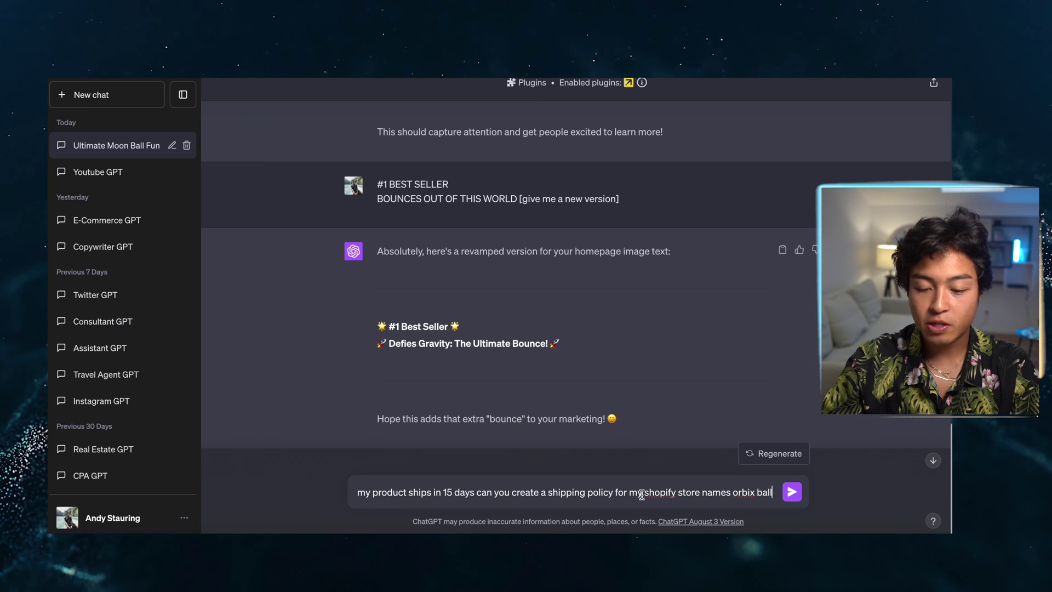
key("Return")
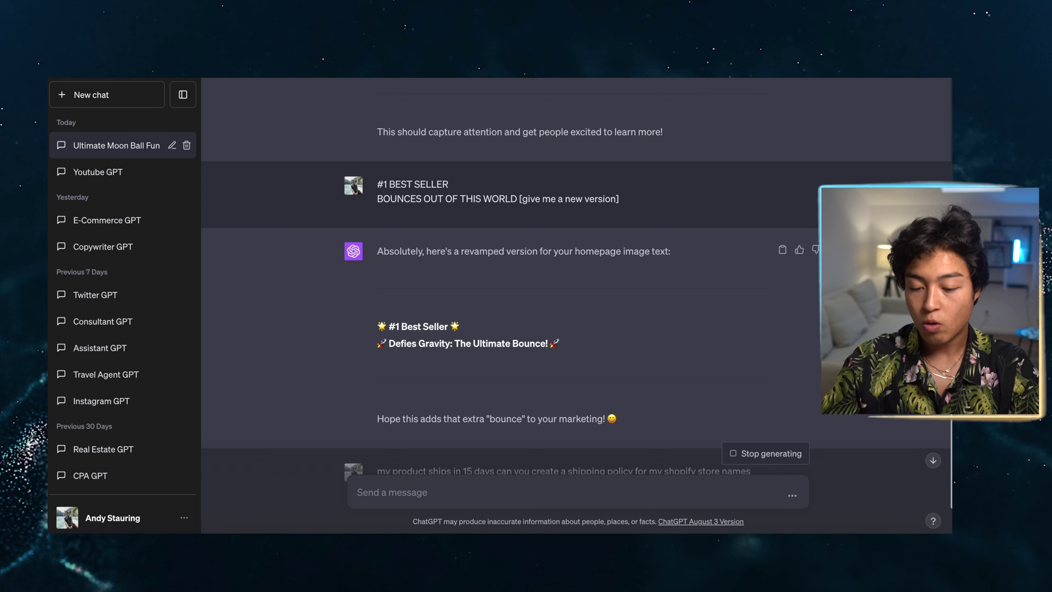
scroll(405, 341, "down", 3)
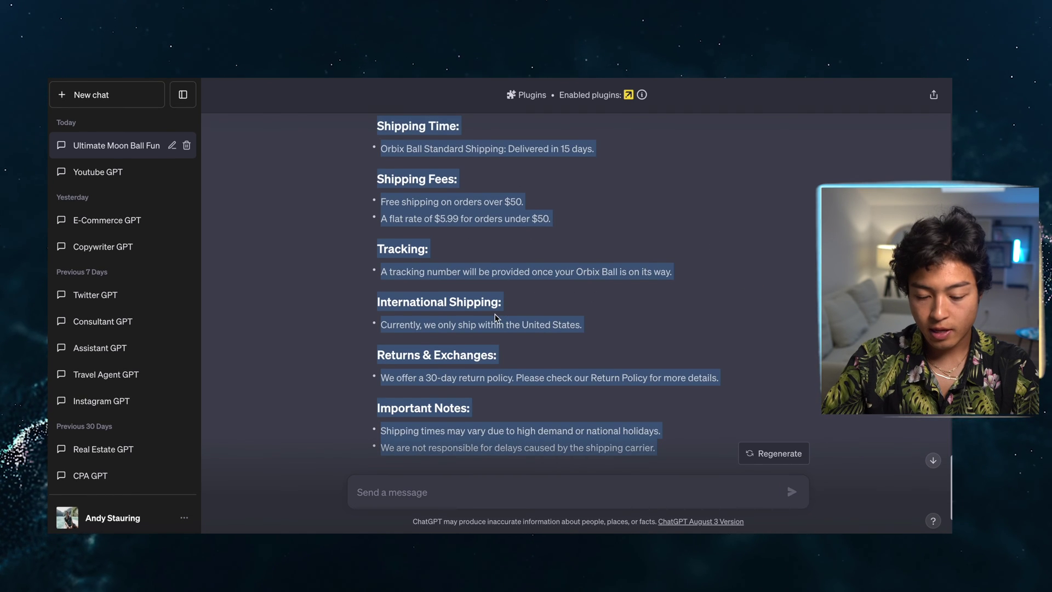
scroll(494, 285, "up", 2)
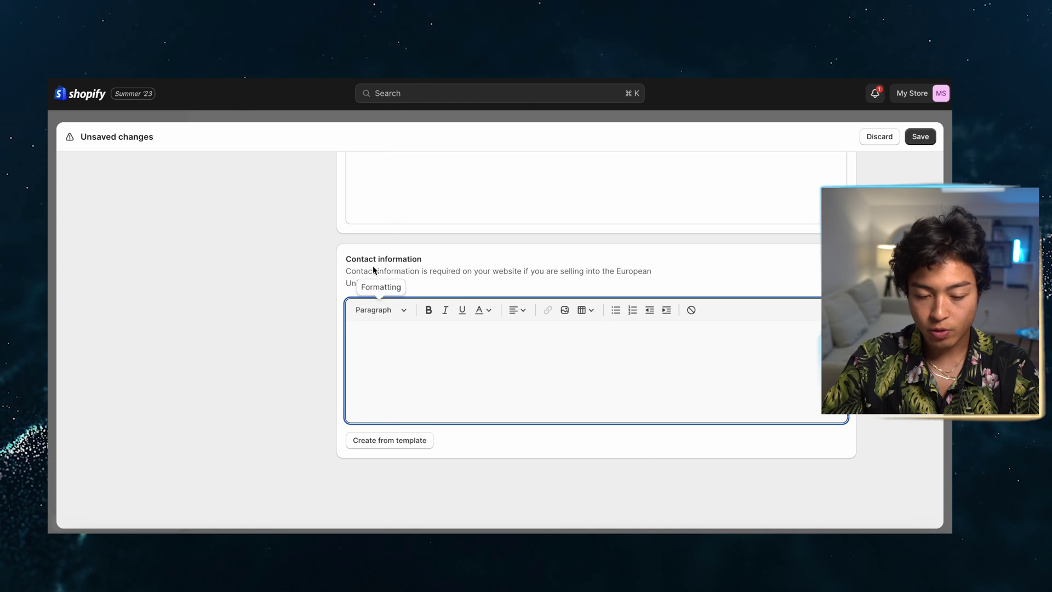
Paste the ChatGPT-generated text into the Shipping policy editor
scroll(373, 270, "up", 3)
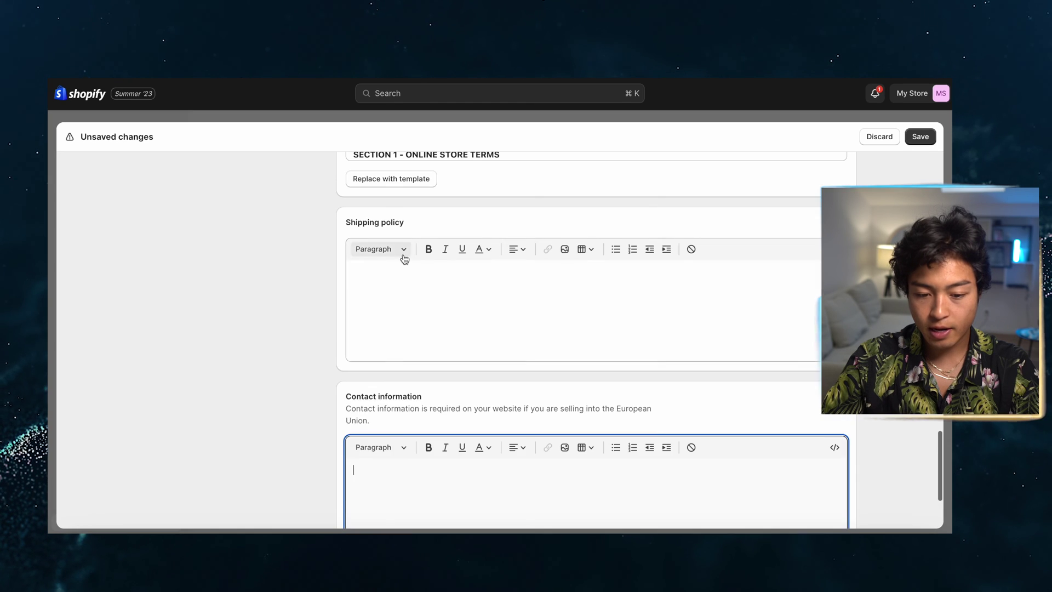
left_click(417, 274)
key("super+v")
Delete the leftover ChatGPT line from the end of the Shipping policy
scroll(503, 349, "up", 3)
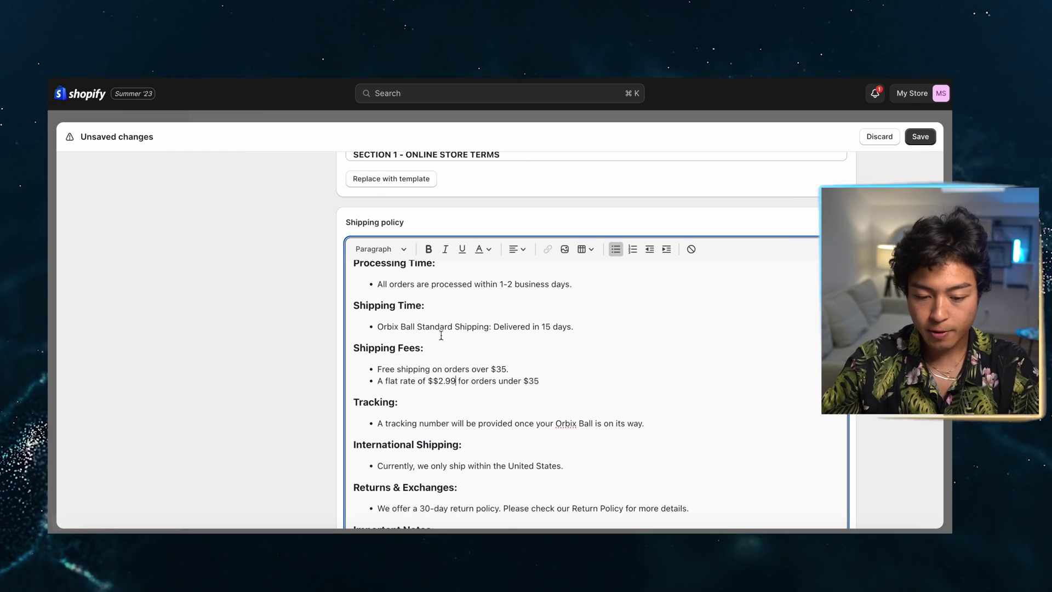
scroll(441, 335, "down", 5)
left_click_drag(361, 488, 360, 422)
key("BackSpace")
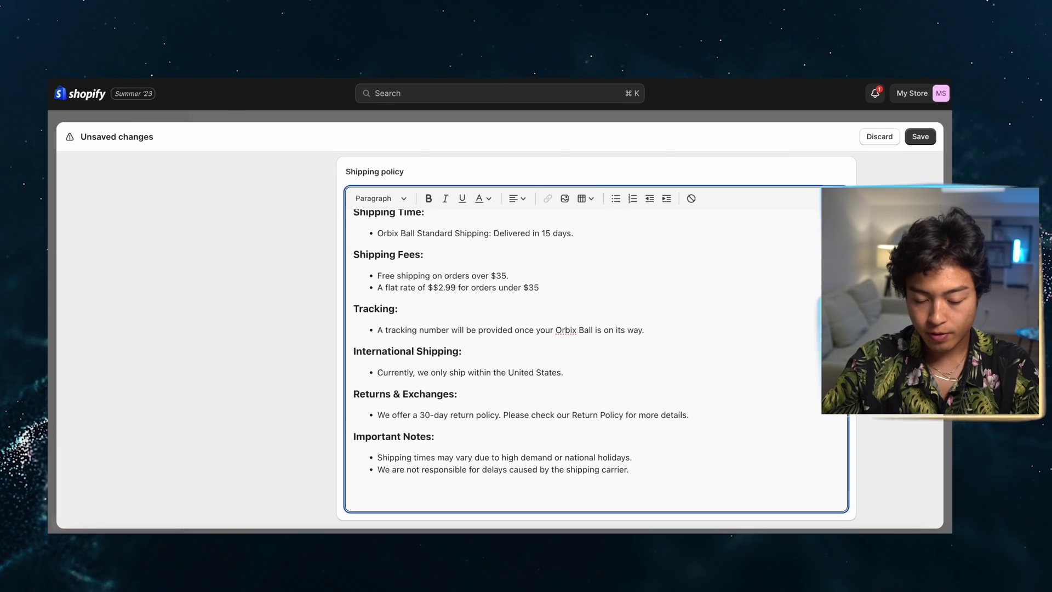
scroll(368, 319, "up", 20)
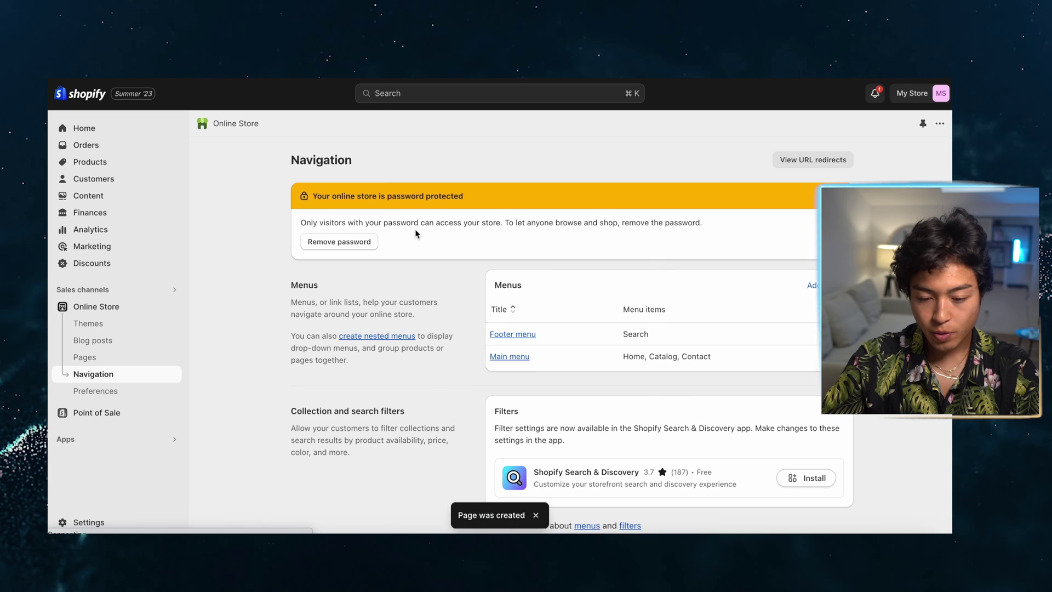
Add Privacy Policy and Refund Policy links to the Footer menu
left_click(522, 336)
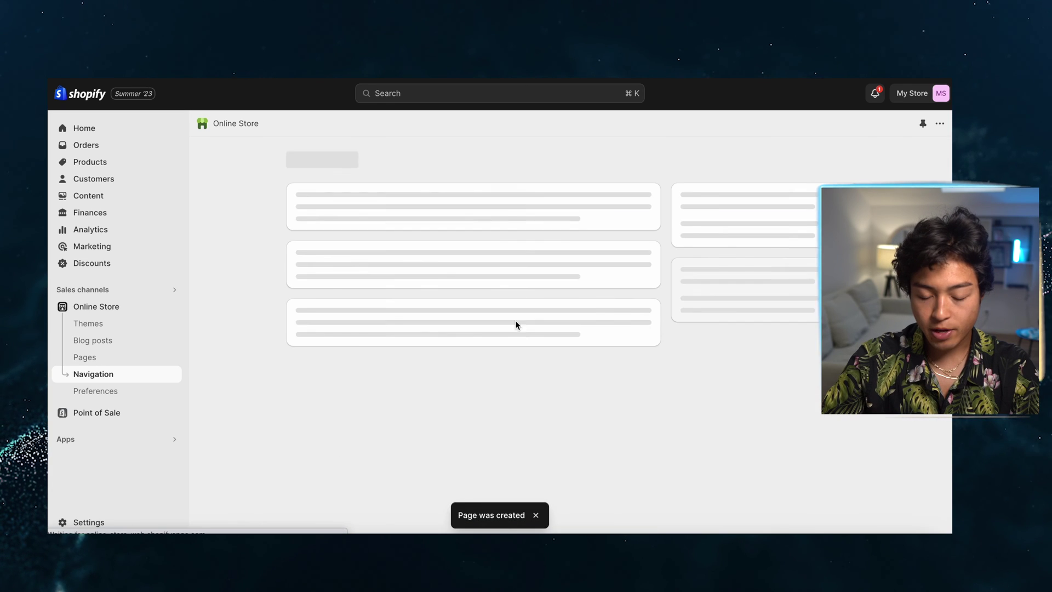
left_click(357, 342)
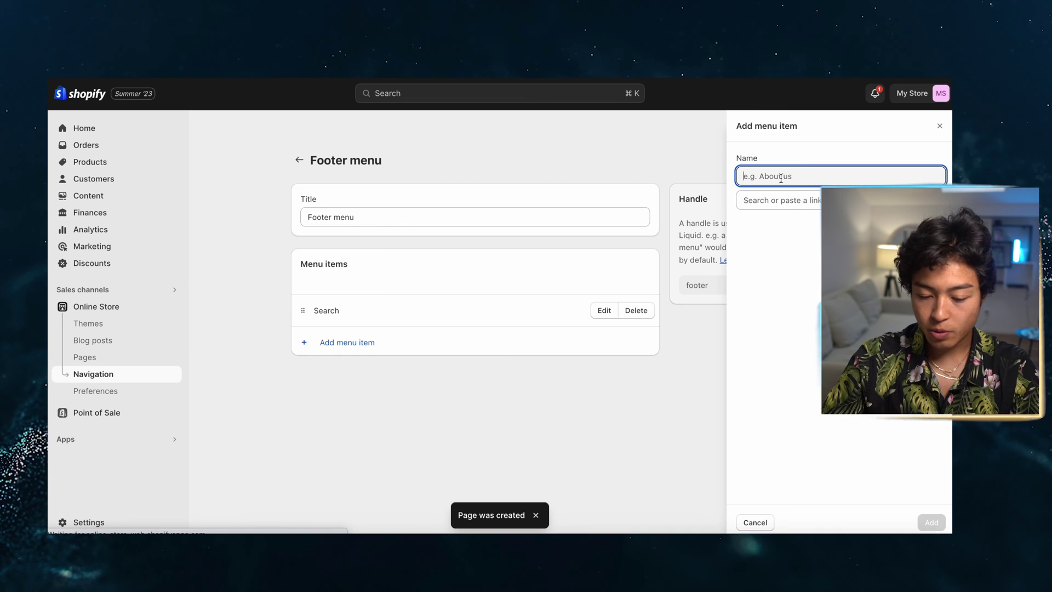
type("Ref")
left_click(798, 201)
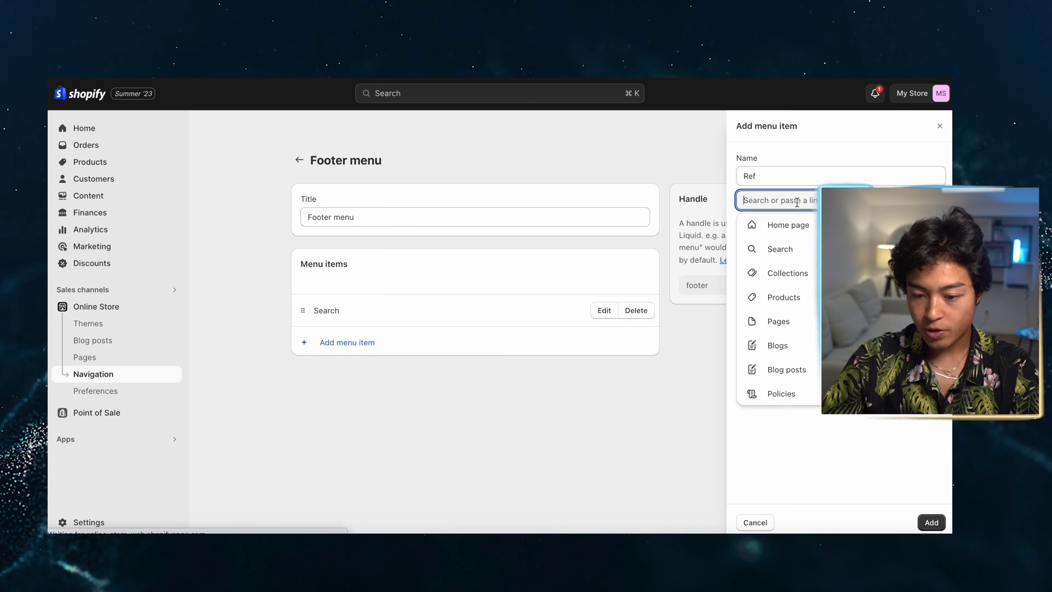
left_click(788, 395)
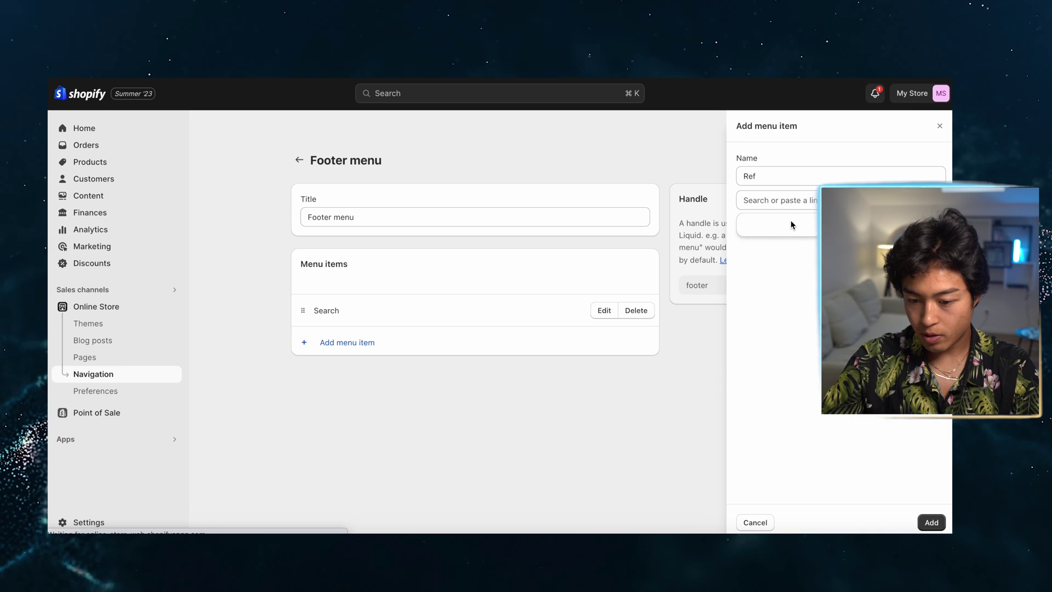
left_click(786, 250)
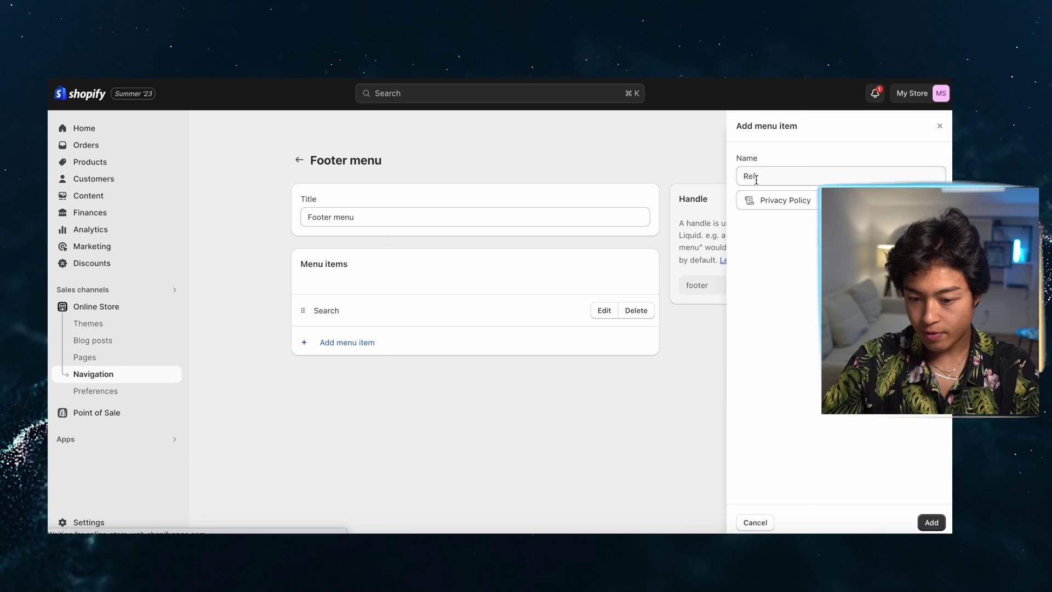
key("BackSpace")
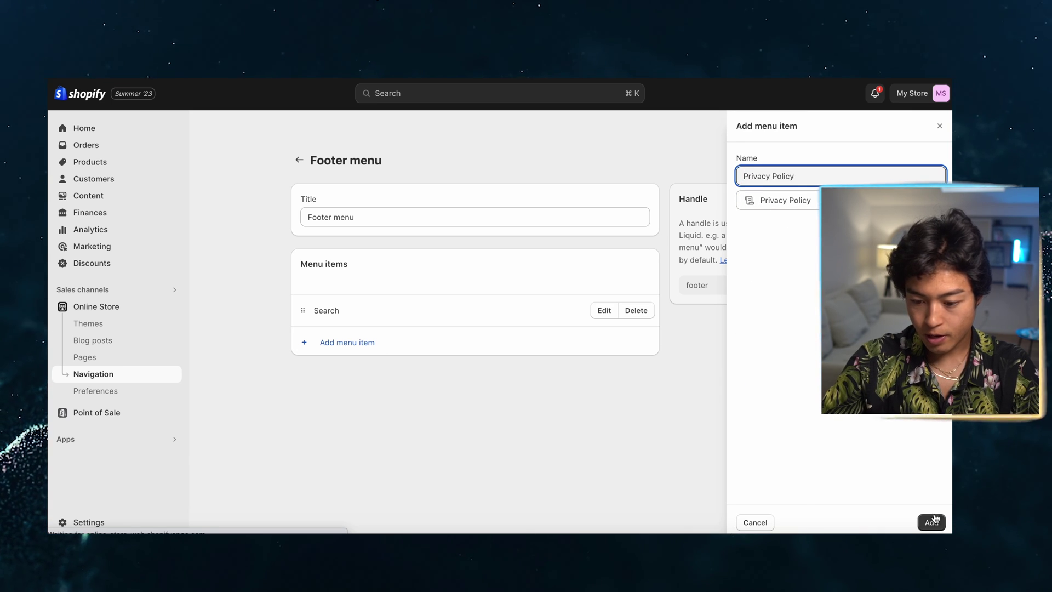
left_click(935, 519)
left_click(509, 371)
key("Tab")
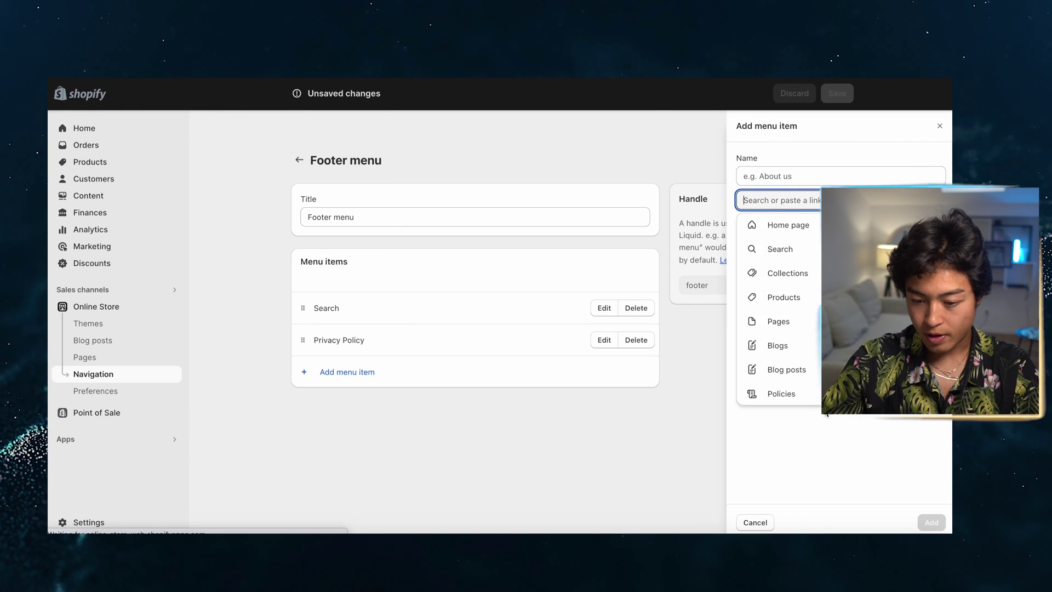
left_click(789, 389)
left_click(800, 277)
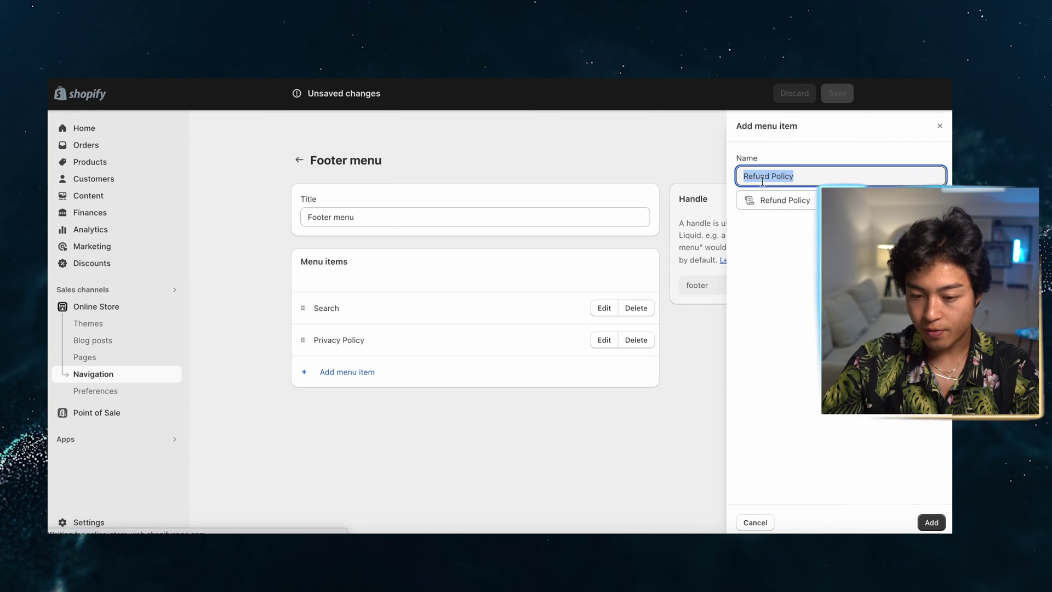
key("Return")
Add Shipping Policy and Terms of Service links, then save the Footer menu
left_click(449, 401)
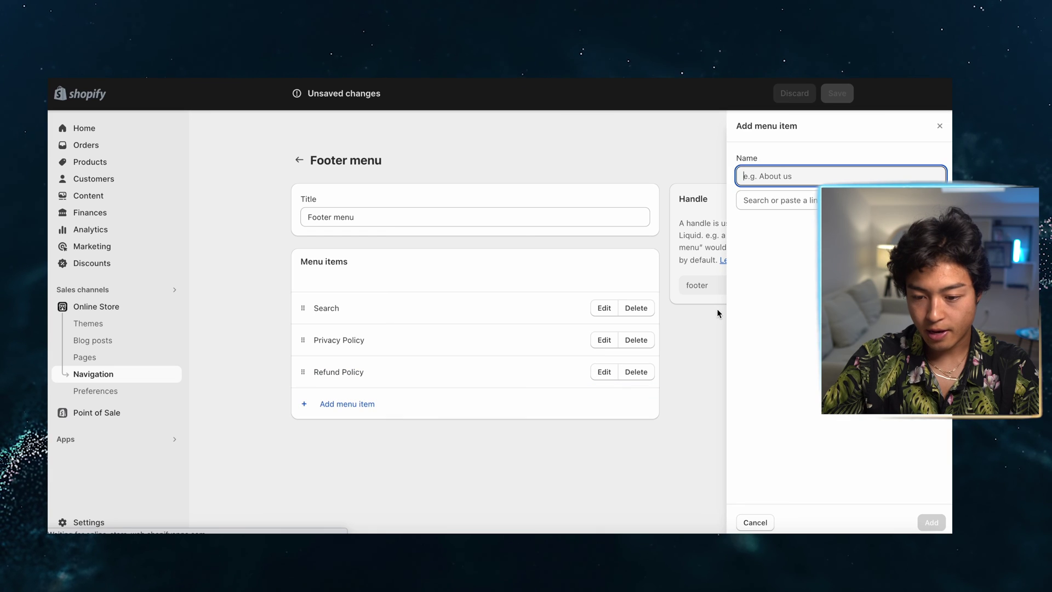
left_click(773, 201)
left_click(793, 388)
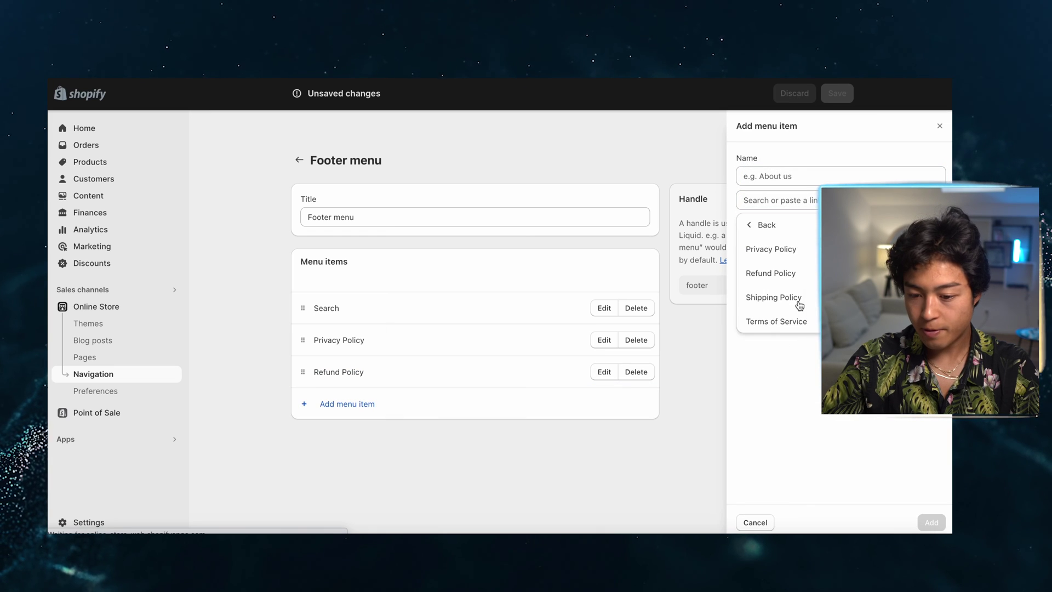
left_click(799, 301)
left_click(930, 522)
left_click(366, 434)
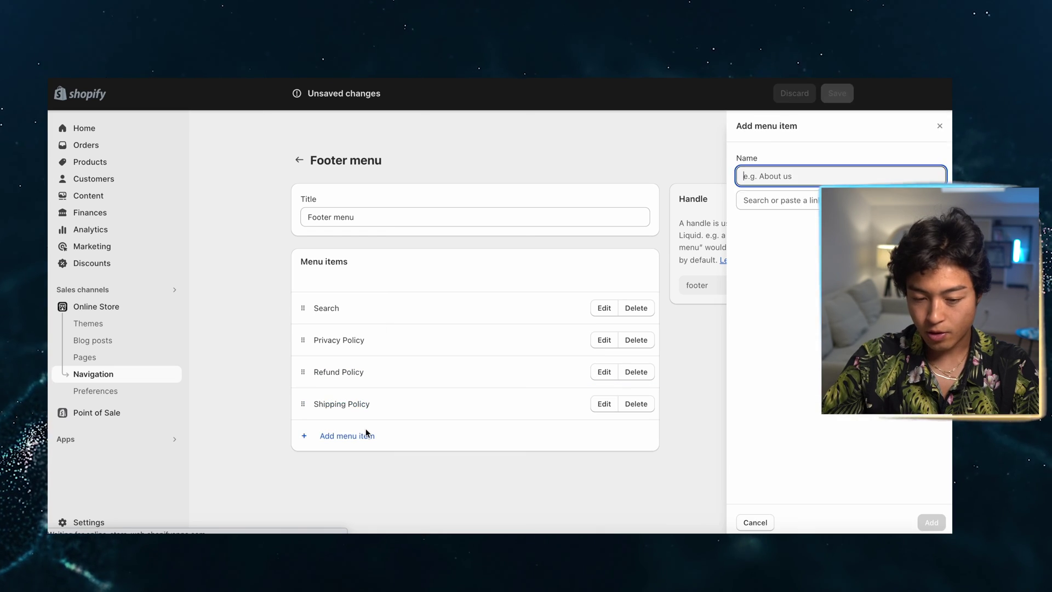
left_click(796, 198)
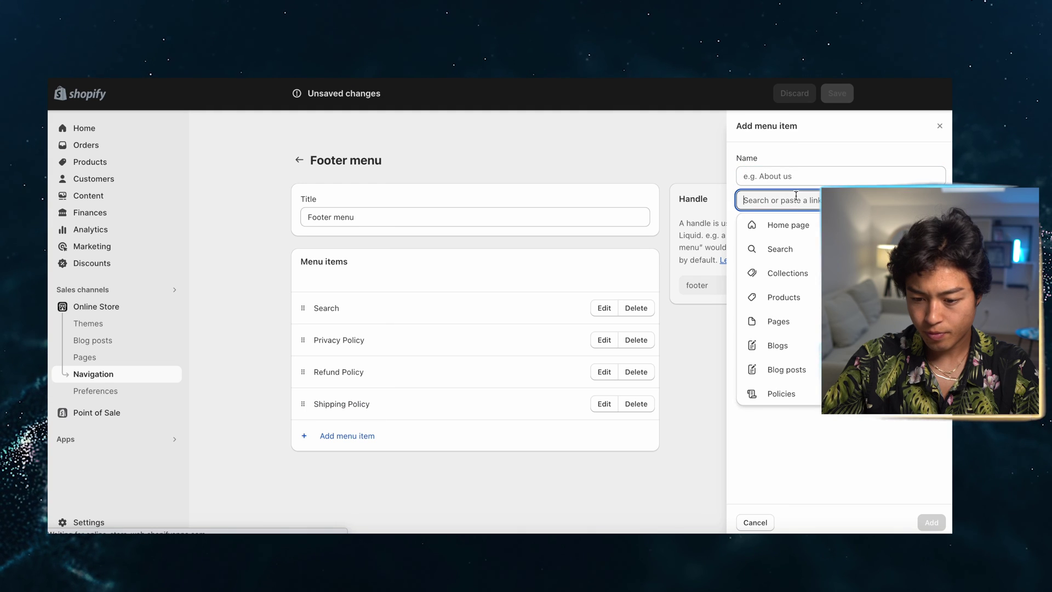
left_click(801, 393)
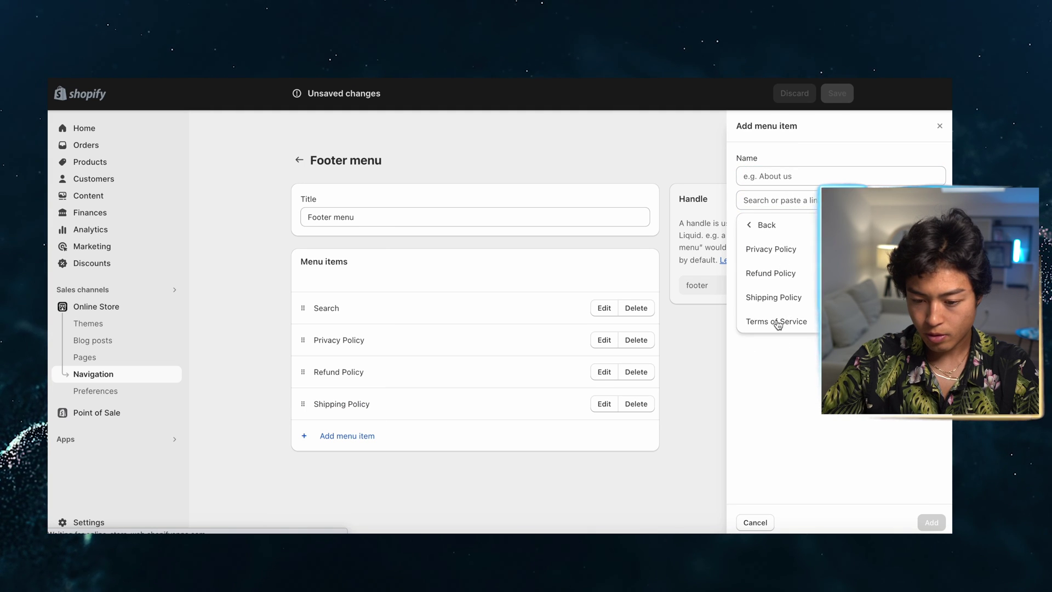
left_click(778, 322)
key("Return")
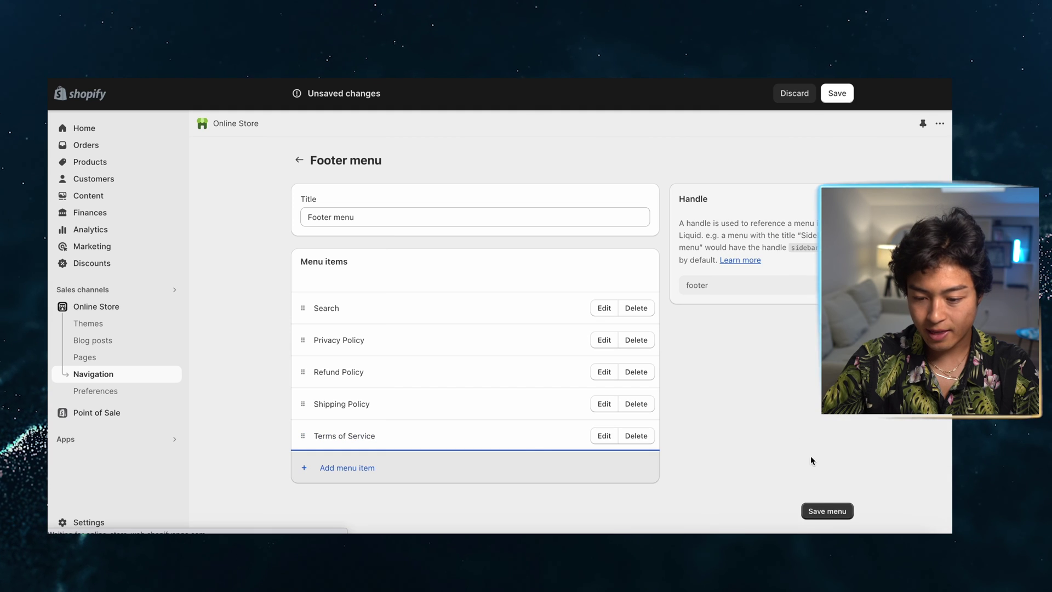
left_click(827, 510)
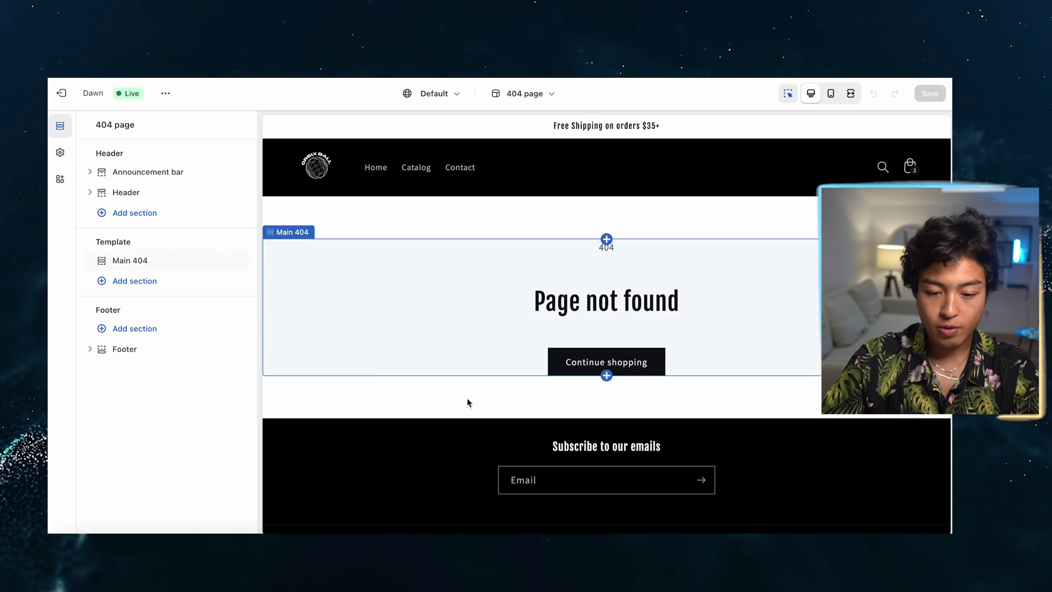
Switch the theme editor preview to the mobile view
scroll(460, 416, "down", 2)
scroll(452, 433, "up", 2)
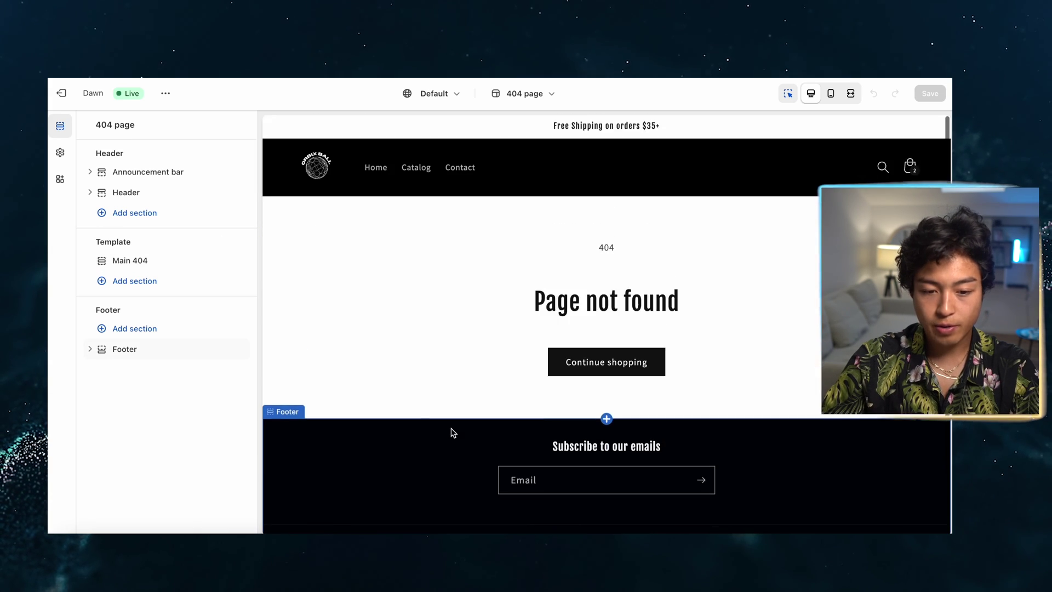
left_click(361, 177)
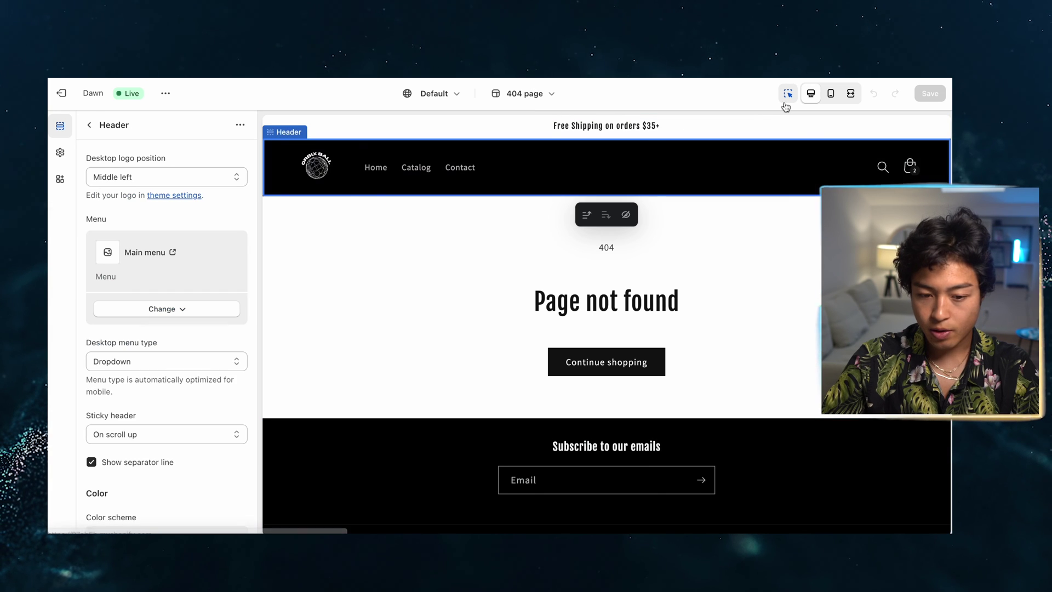
left_click(831, 93)
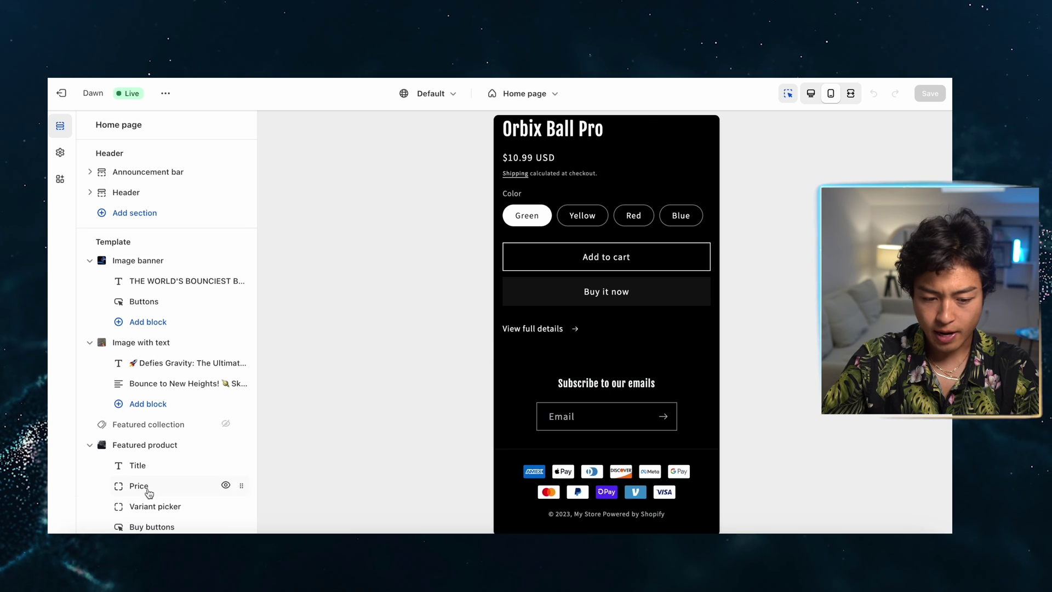
scroll(144, 488, "down", 3)
Turn on Show policy links in the Footer section settings
left_click(129, 515)
scroll(181, 495, "down", 2)
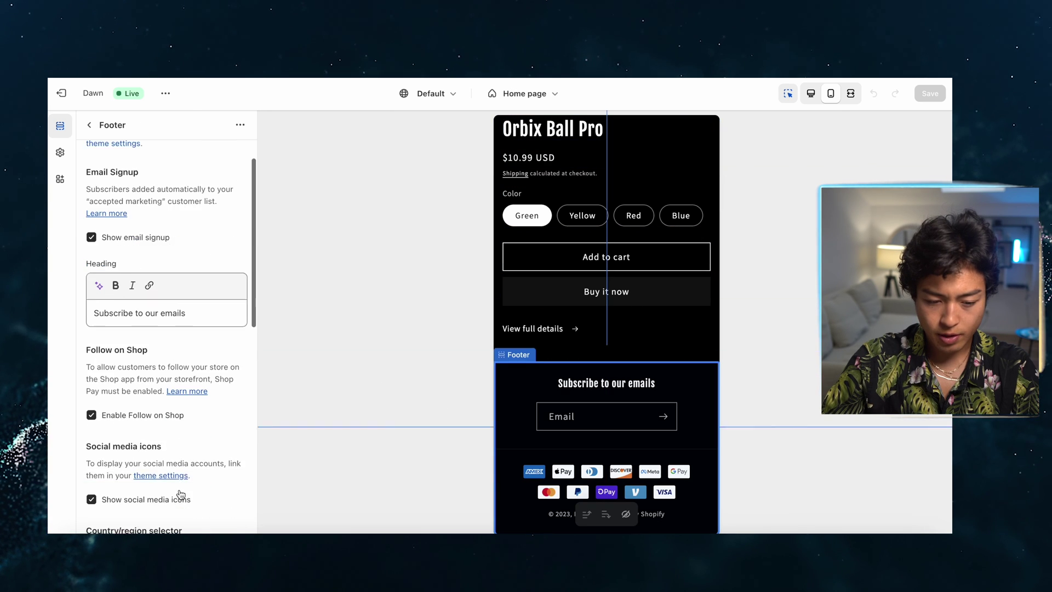
scroll(181, 495, "down", 10)
scroll(160, 331, "up", 2)
left_click(109, 367)
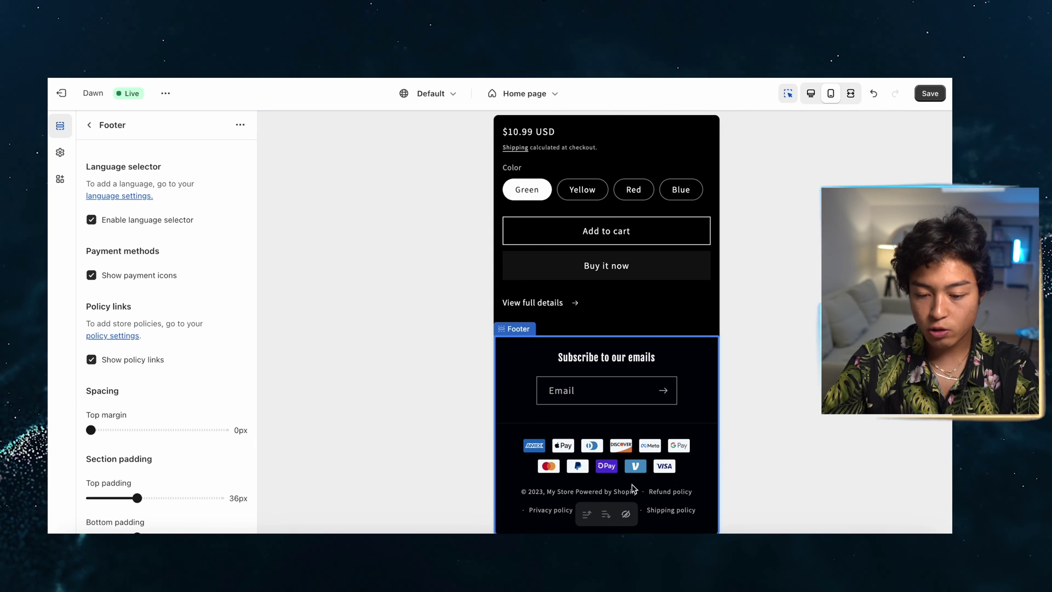
scroll(147, 341, "down", 2)
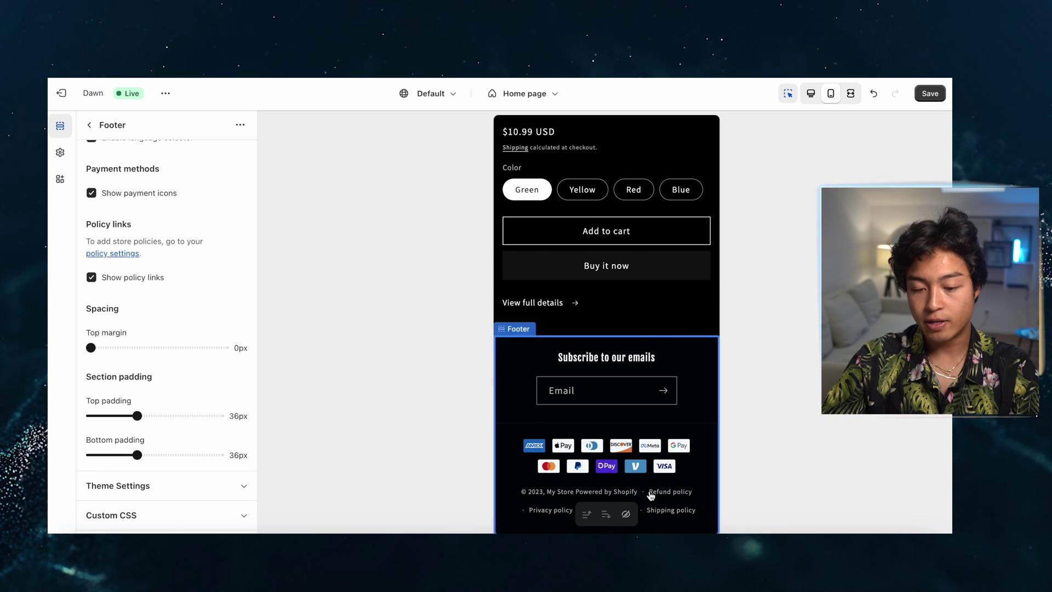
scroll(639, 323, "up", 15)
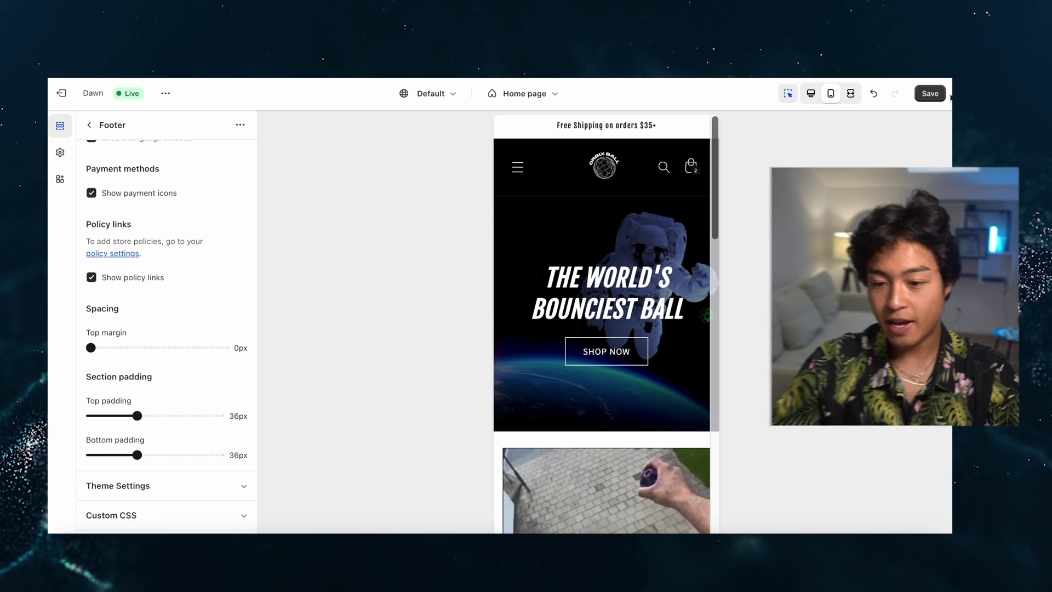